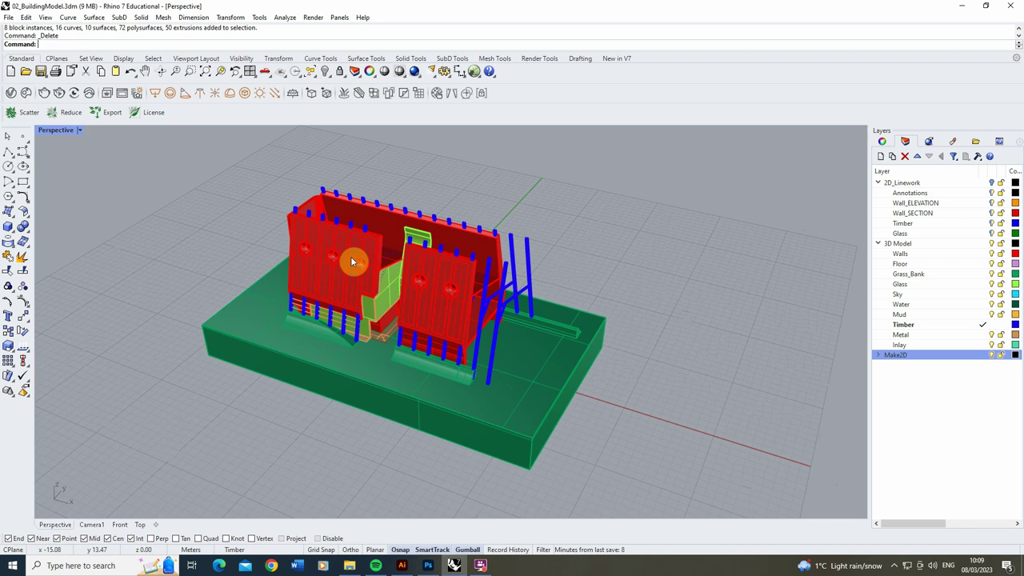
# Create a horizontal clipping plane beside the building model.
pyautogui.scroll(3, 360, 350)
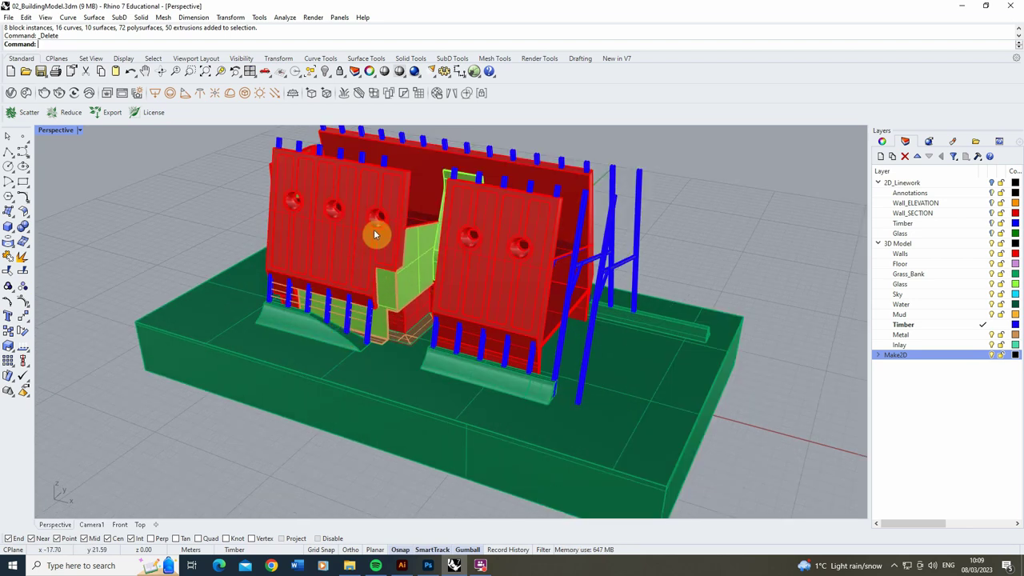
pyautogui.scroll(-3, 387, 359)
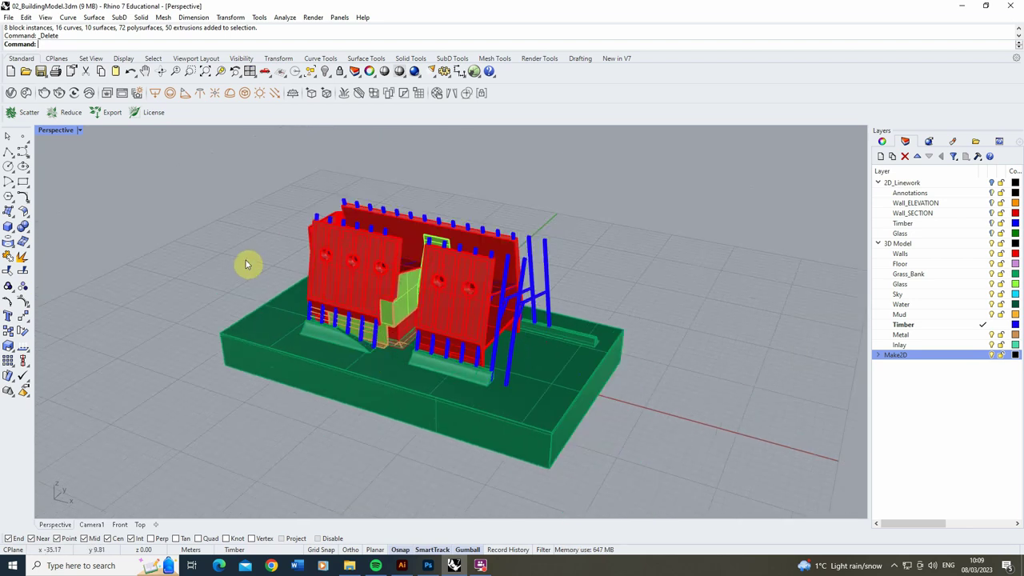
pyautogui.write('lippingPlane')
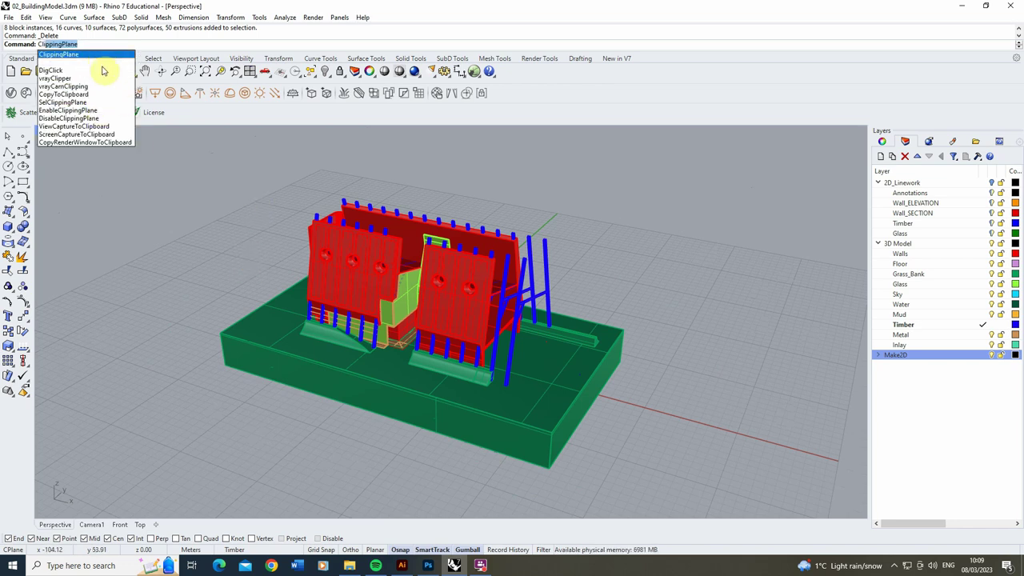
pyautogui.click(76, 55)
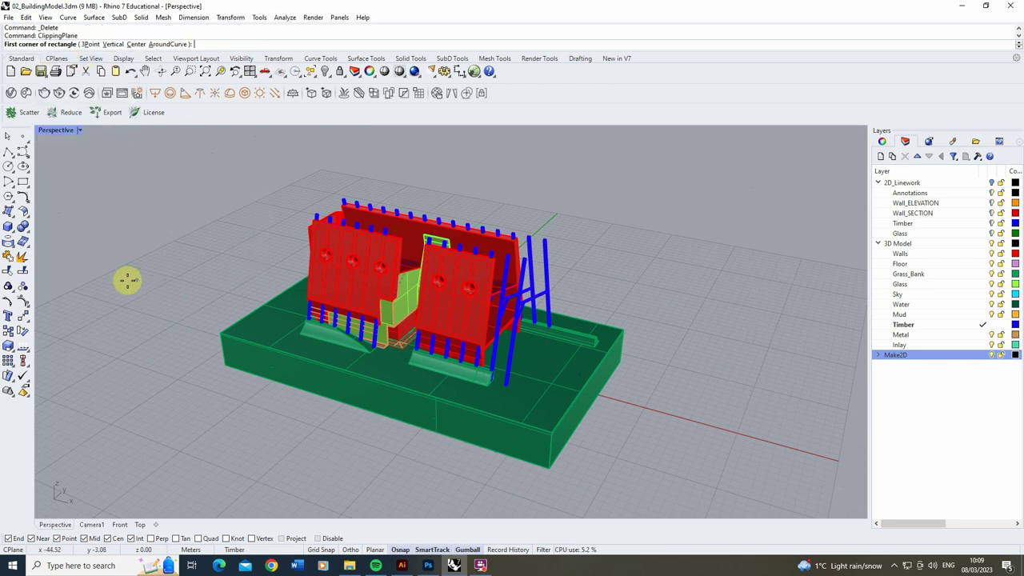
pyautogui.click(75, 277)
pyautogui.click(113, 157)
pyautogui.scroll(-2, 207, 323)
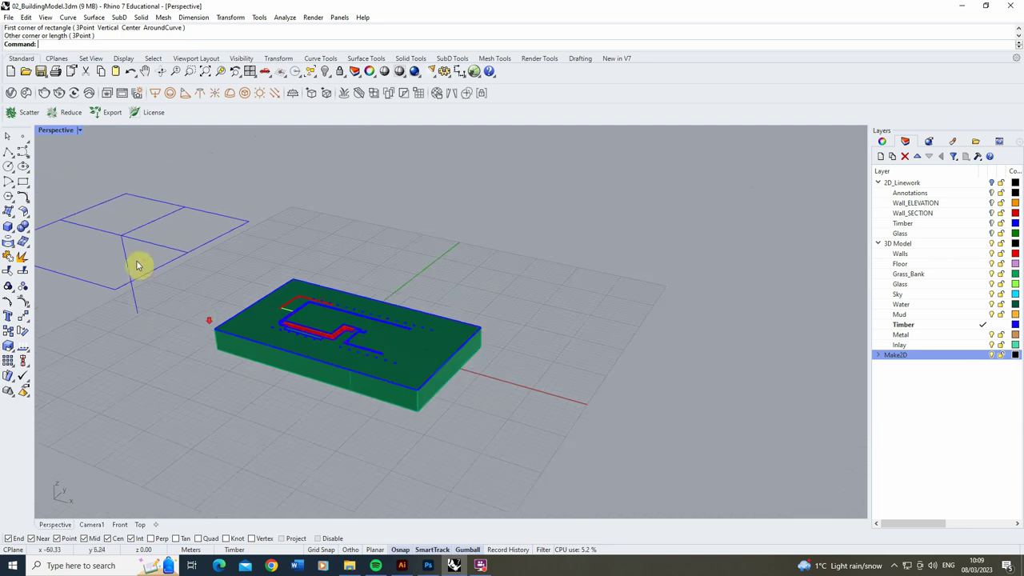
# Rotate the clipping plane 90° to stand vertically, move it into the building, and inspect the cut edges up close.
pyautogui.click(143, 245)
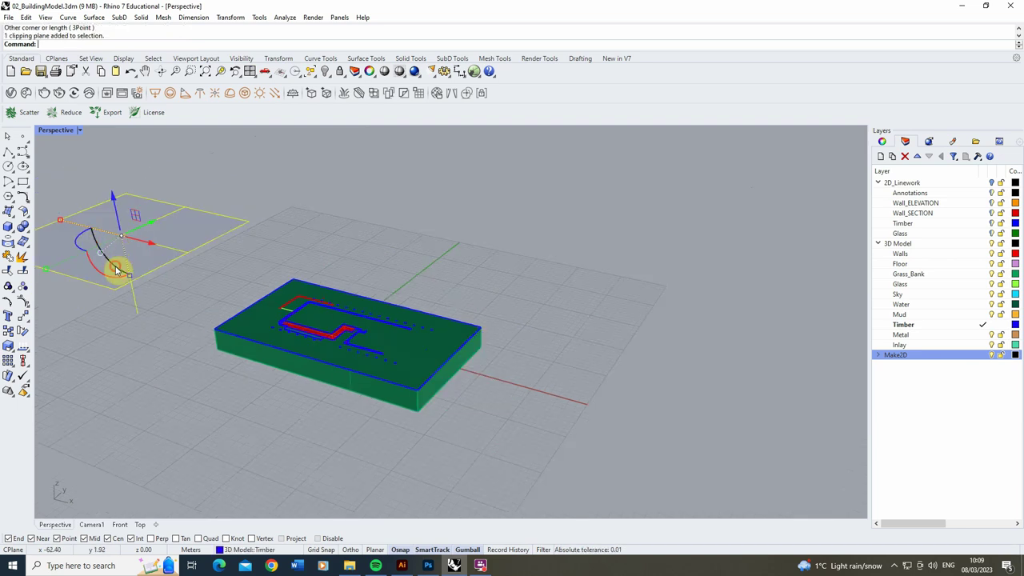
pyautogui.moveTo(116, 269); pyautogui.dragTo(89, 200)
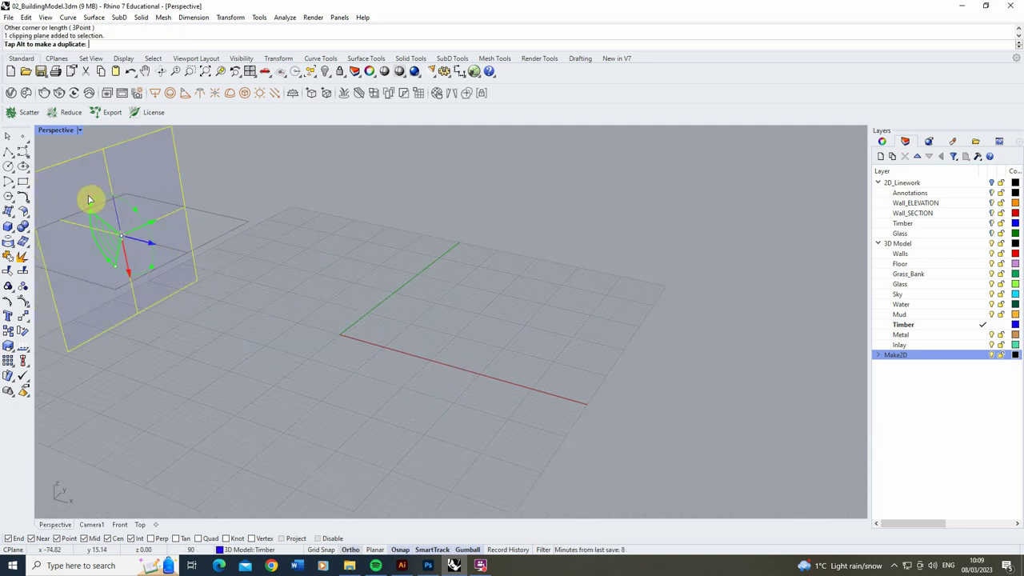
pyautogui.moveTo(145, 242); pyautogui.dragTo(400, 322)
pyautogui.scroll(10, 304, 304)
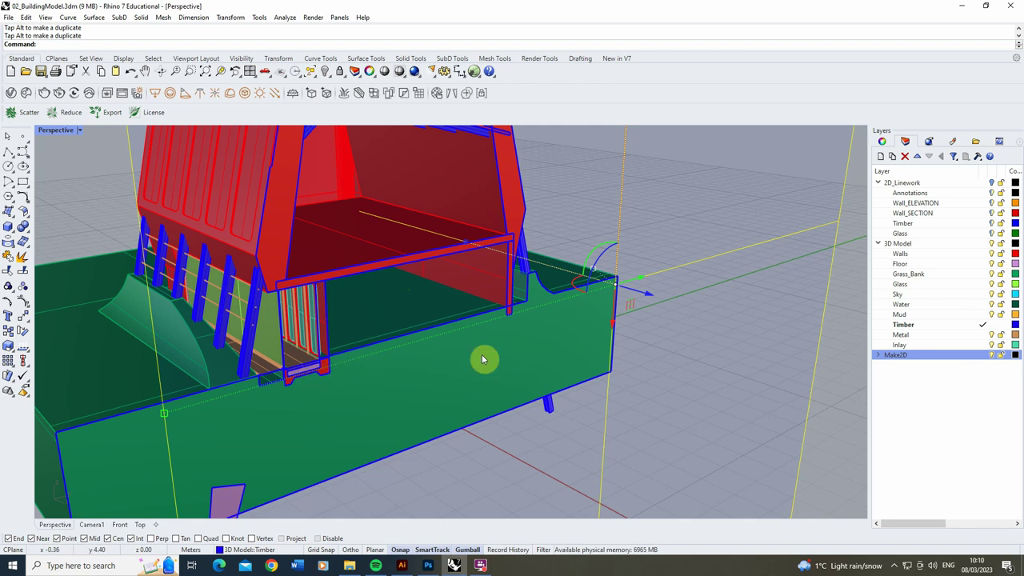
pyautogui.moveTo(347, 304); pyautogui.dragTo(356, 395, button='right')
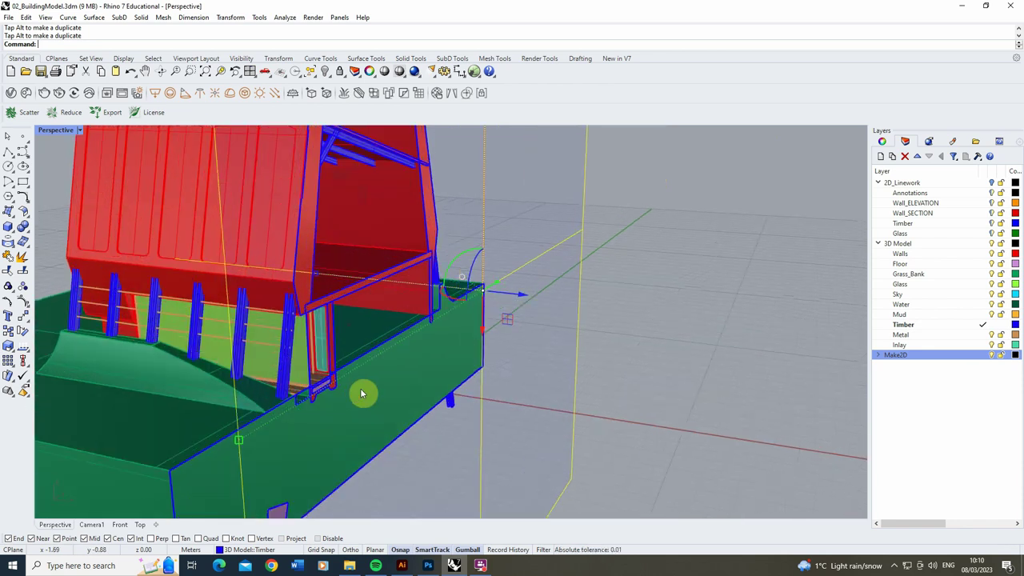
pyautogui.scroll(5, 317, 401)
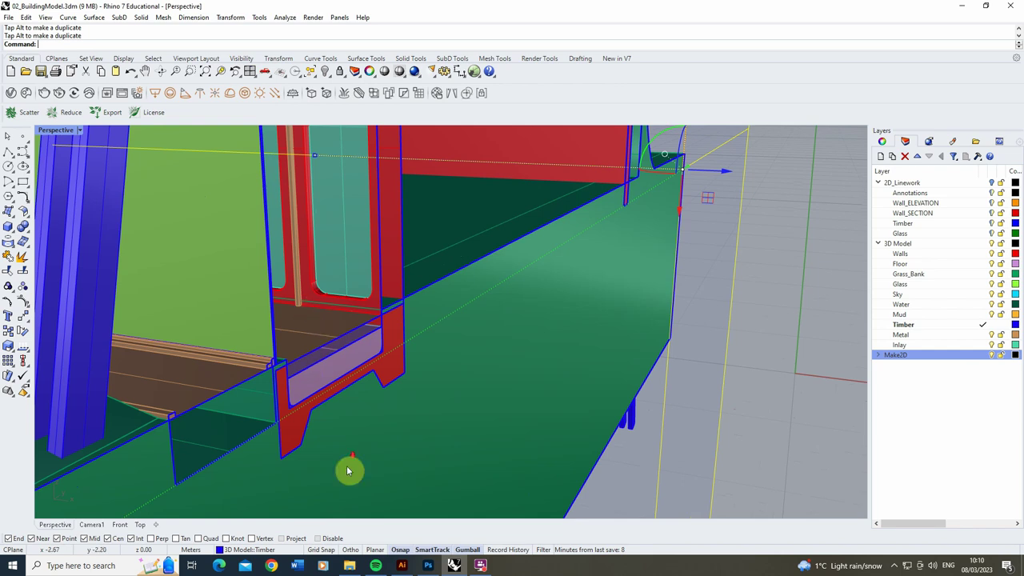
pyautogui.moveTo(348, 471); pyautogui.dragTo(503, 339, button='right')
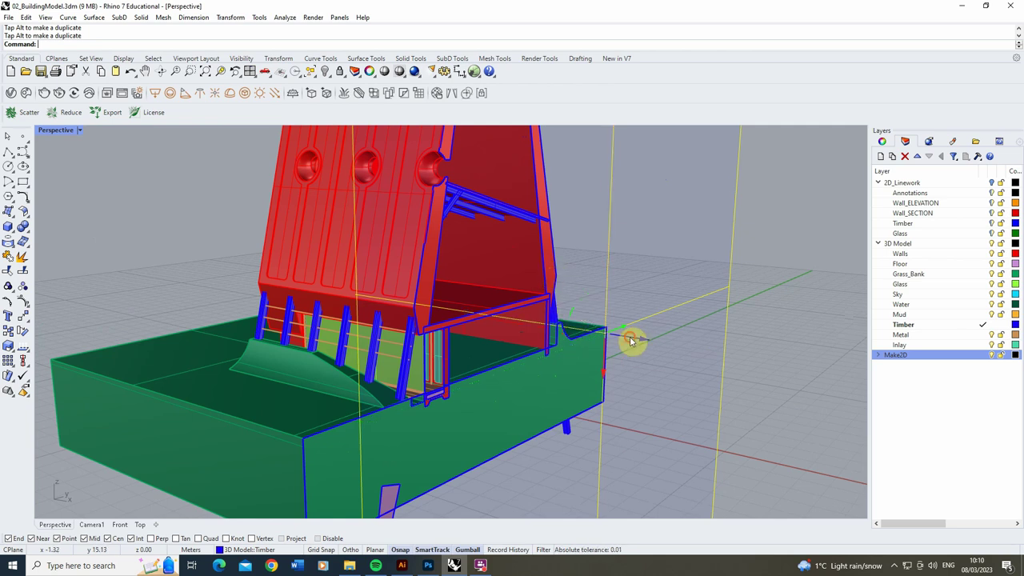
# Shift the clipping plane along the building's length, then delete it.
pyautogui.moveTo(629, 340)
pyautogui.mouseDown()
pyautogui.moveTo(585, 336)
pyautogui.moveTo(628, 346)
pyautogui.mouseUp()
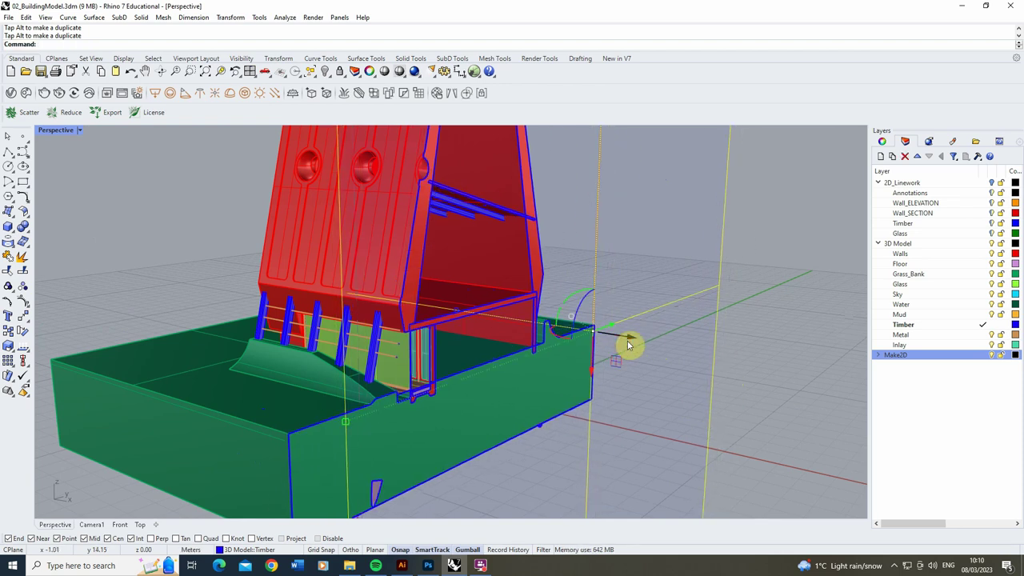
pyautogui.scroll(-3, 354, 328)
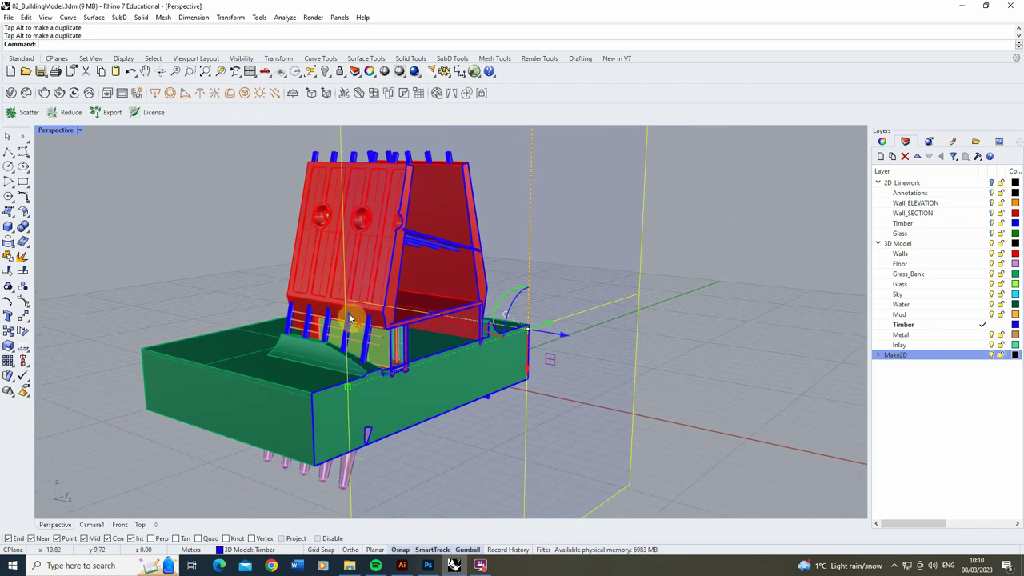
pyautogui.moveTo(351, 310)
pyautogui.mouseDown(button='right')
pyautogui.moveTo(373, 302)
pyautogui.moveTo(367, 312)
pyautogui.mouseUp(button='right')
pyautogui.moveTo(518, 326); pyautogui.dragTo(560, 323)
pyautogui.press('Delete')
# Copy the entire building model with the Vertical option on, placing the copy 100 m straight below the original.
pyautogui.moveTo(588, 360); pyautogui.dragTo(304, 271, button='right')
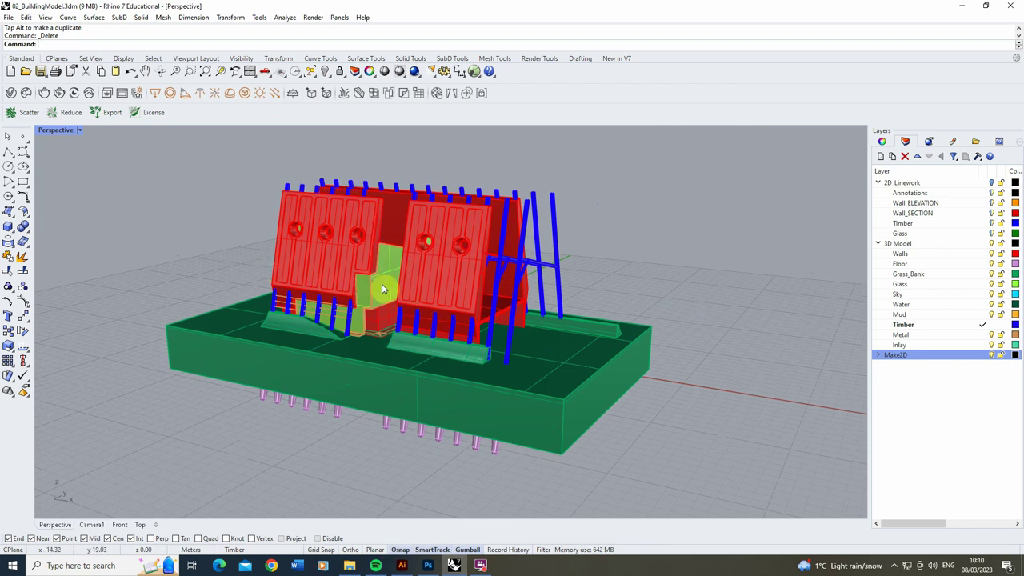
pyautogui.scroll(-2, 406, 290)
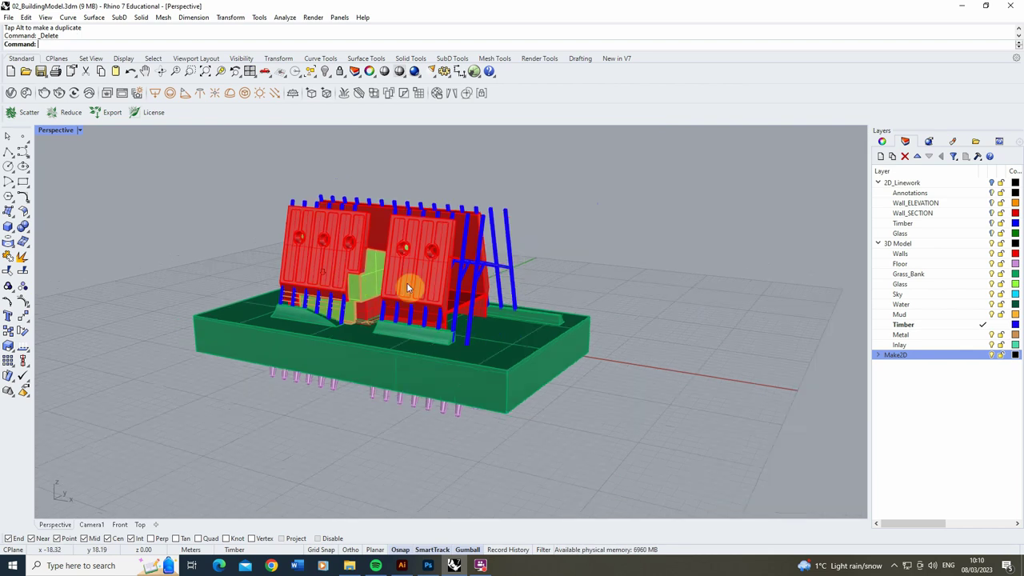
pyautogui.moveTo(686, 186); pyautogui.dragTo(144, 491)
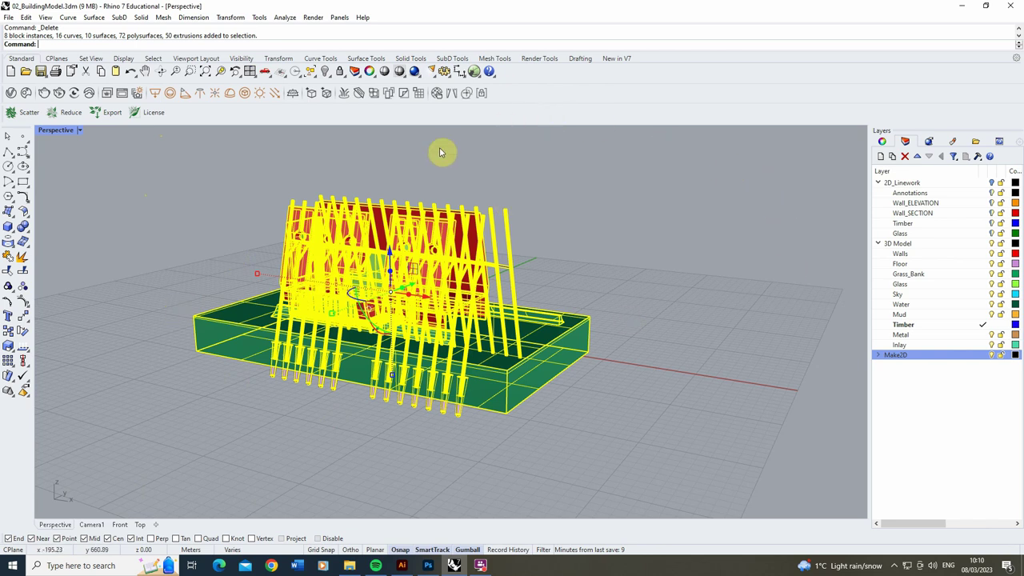
pyautogui.click(8, 332)
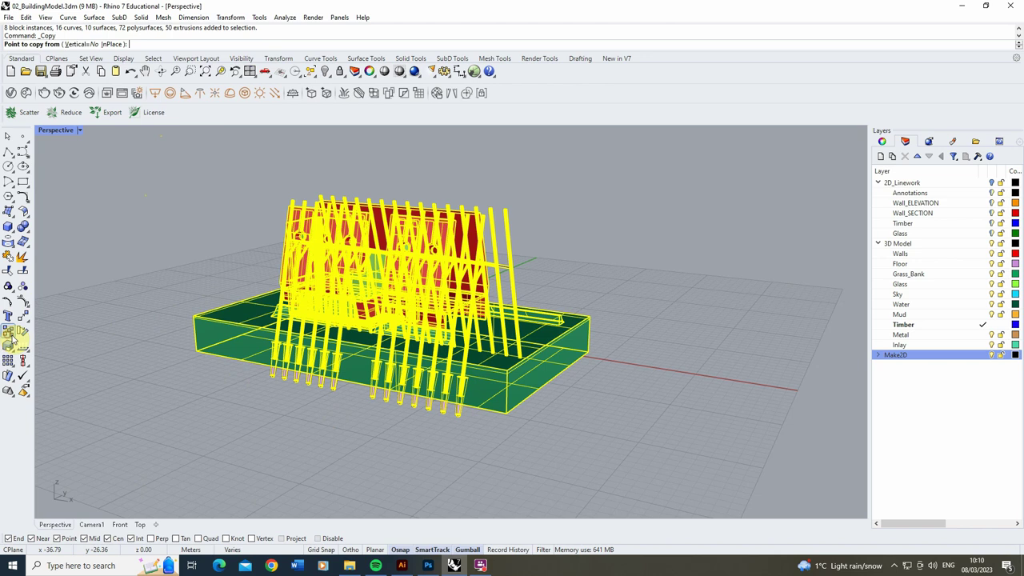
pyautogui.click(82, 44)
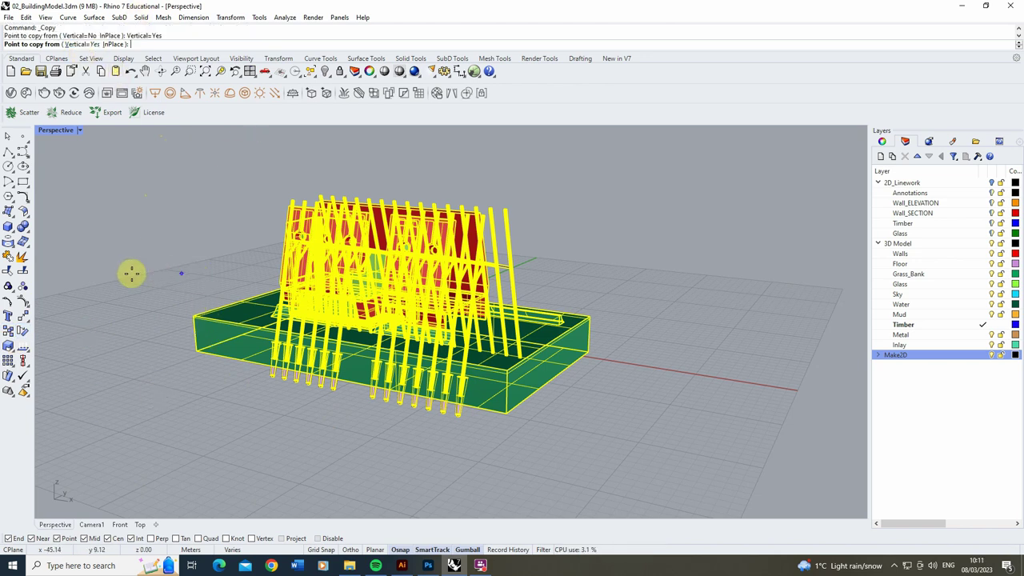
pyautogui.click(192, 309)
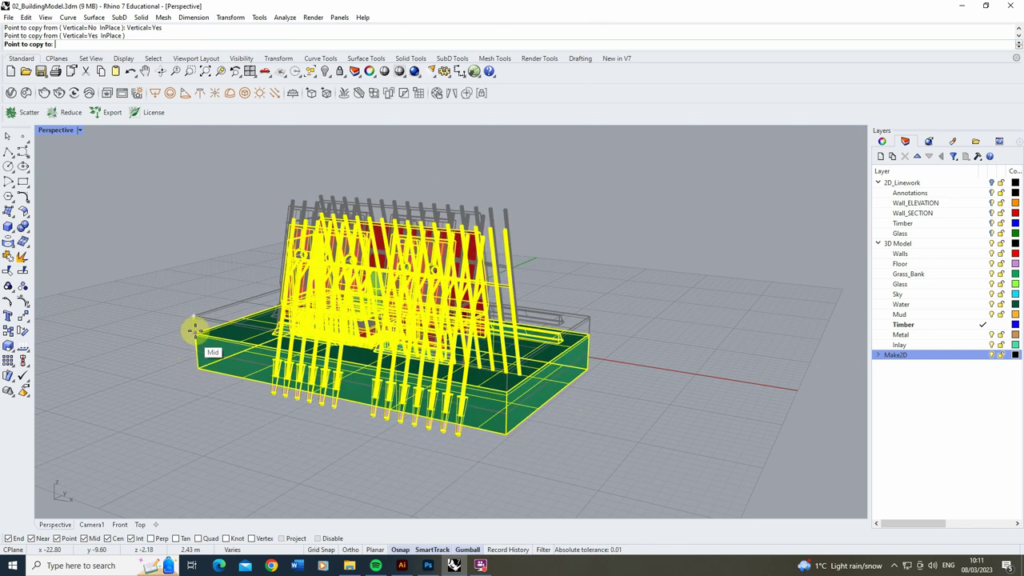
pyautogui.scroll(-4, 200, 344)
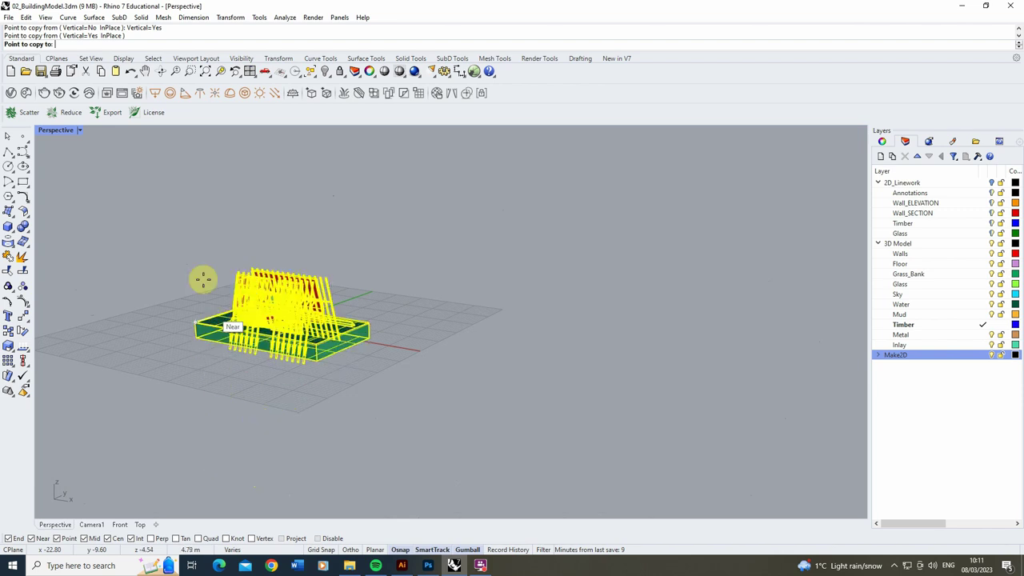
pyautogui.write('-100')
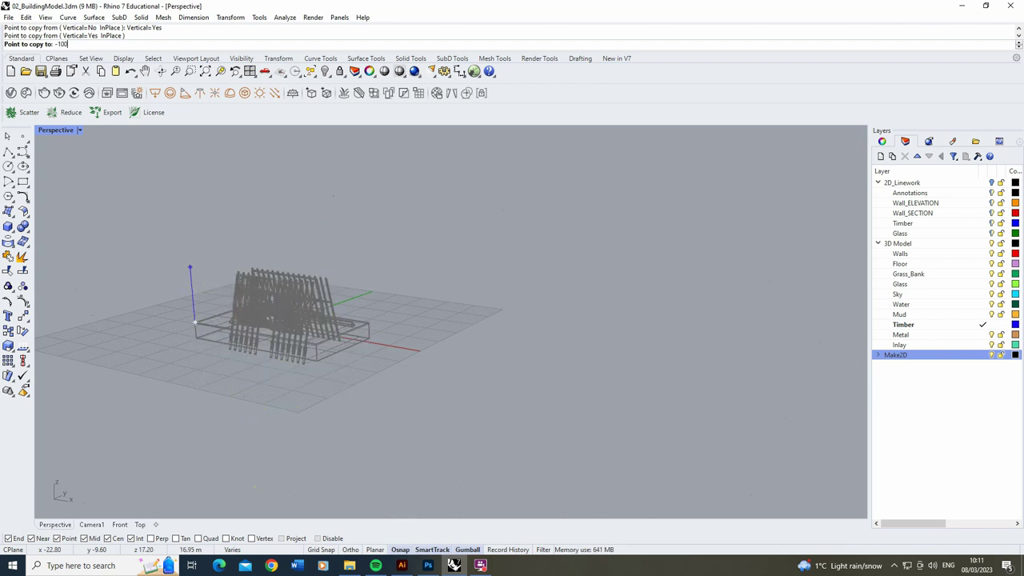
pyautogui.scroll(-3, 211, 268)
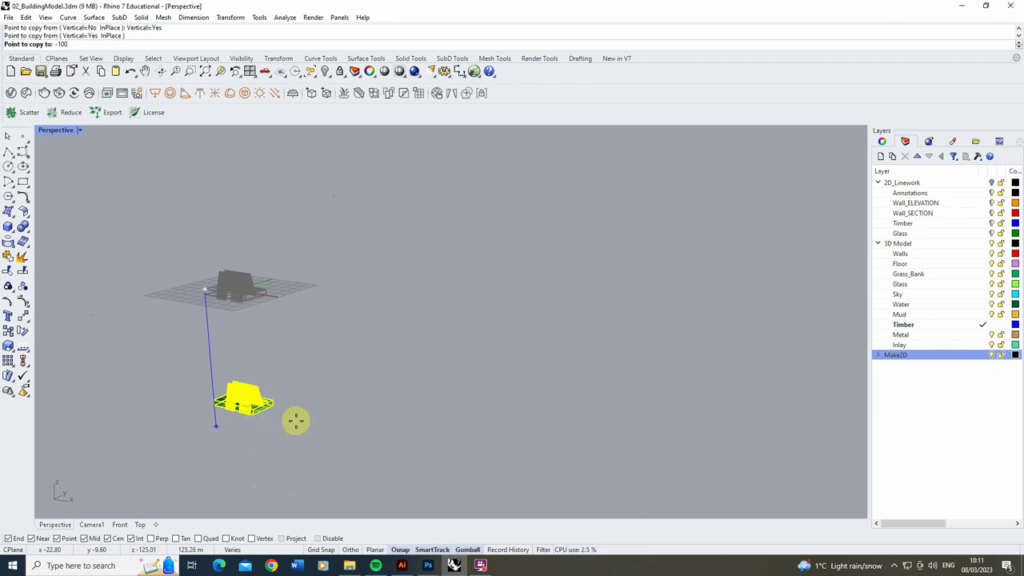
pyautogui.press('Return')
pyautogui.press('Return')
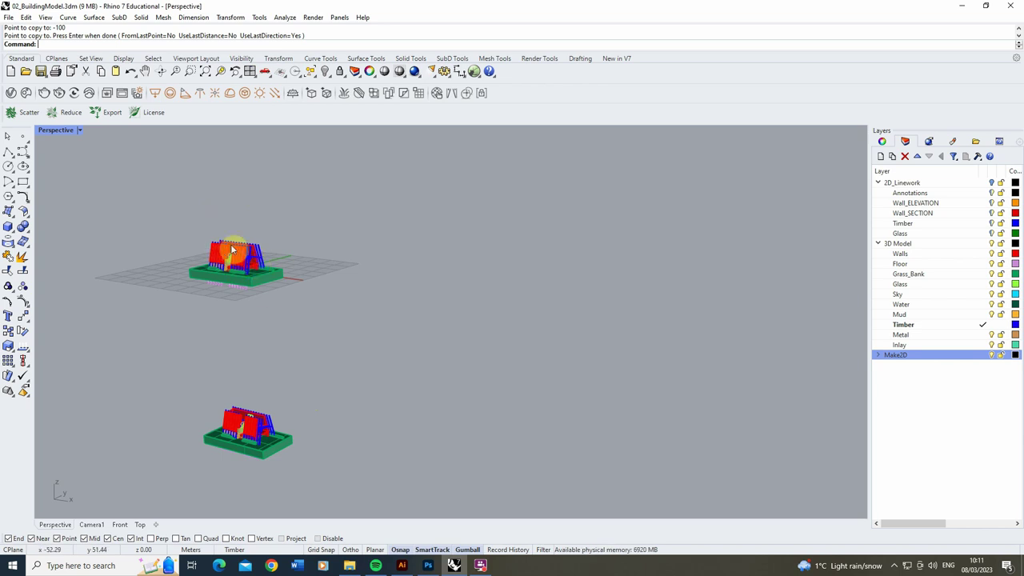
pyautogui.press('Return')
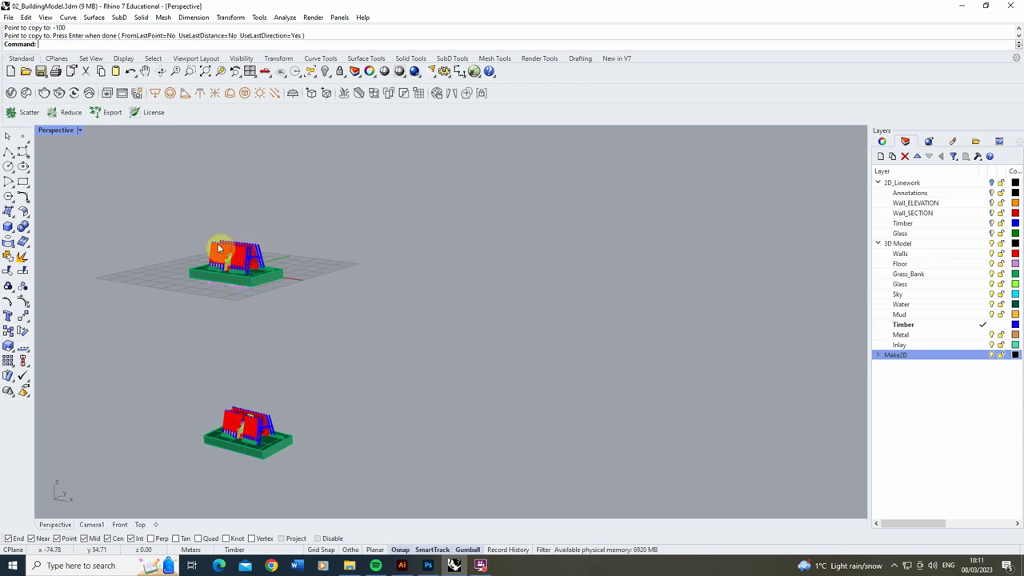
# Zoom in on the original upper building model and view its front and end.
pyautogui.moveTo(346, 217); pyautogui.dragTo(132, 305)
pyautogui.click(220, 73)
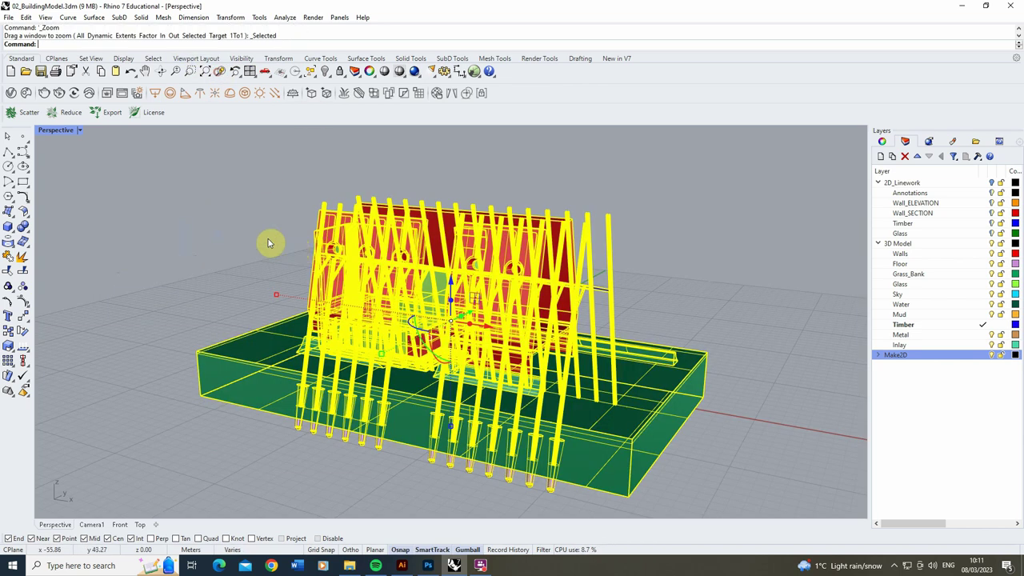
pyautogui.click(216, 218)
pyautogui.moveTo(364, 304); pyautogui.dragTo(215, 272, button='right')
pyautogui.scroll(4, 392, 296)
pyautogui.moveTo(392, 296); pyautogui.dragTo(400, 196, button='right')
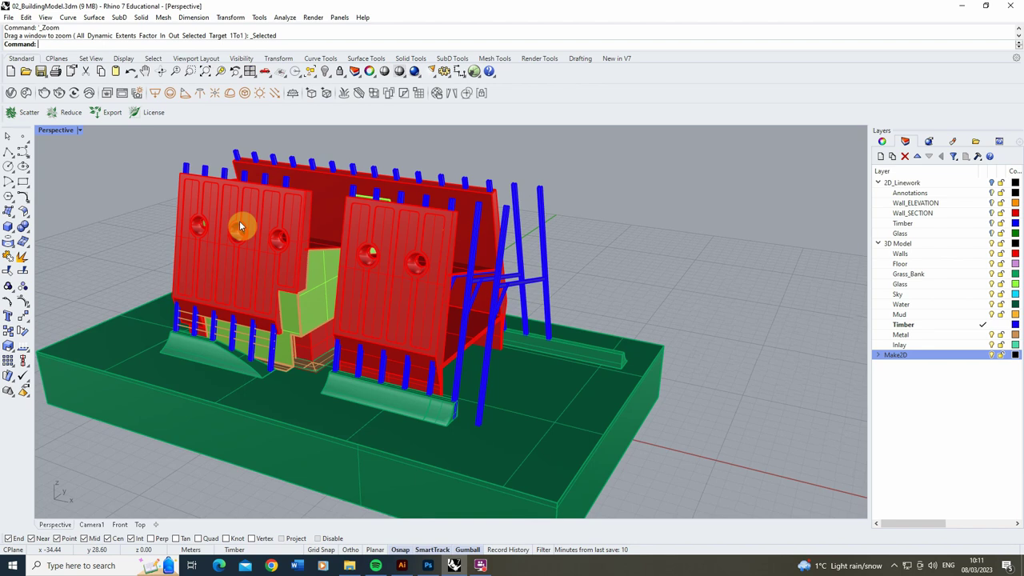
pyautogui.moveTo(250, 229); pyautogui.dragTo(207, 158, button='right')
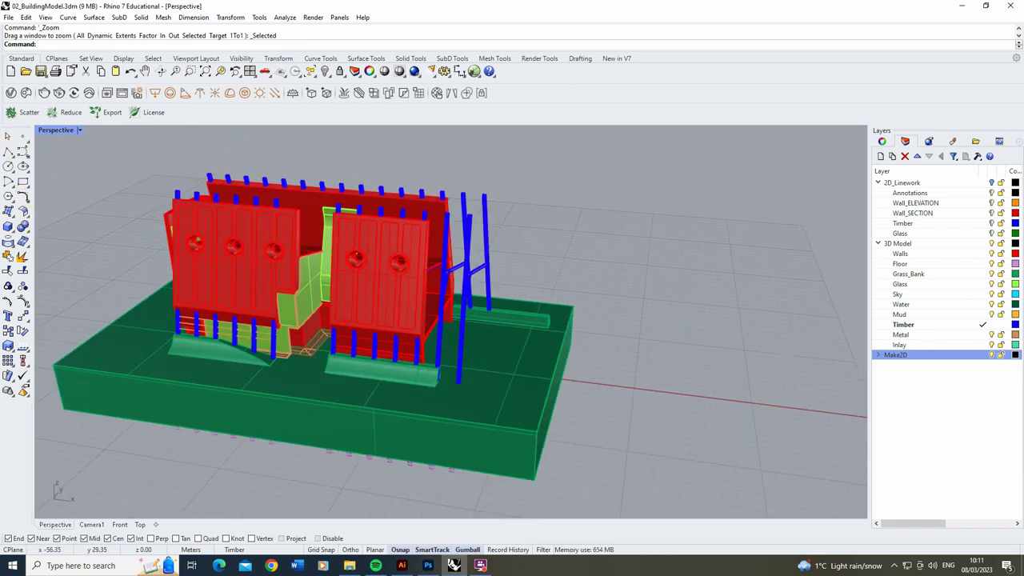
# Draw a vertical plane surface about 49 m long across the end of the site base, taller than the building.
pyautogui.click(15, 219)
pyautogui.click(66, 234)
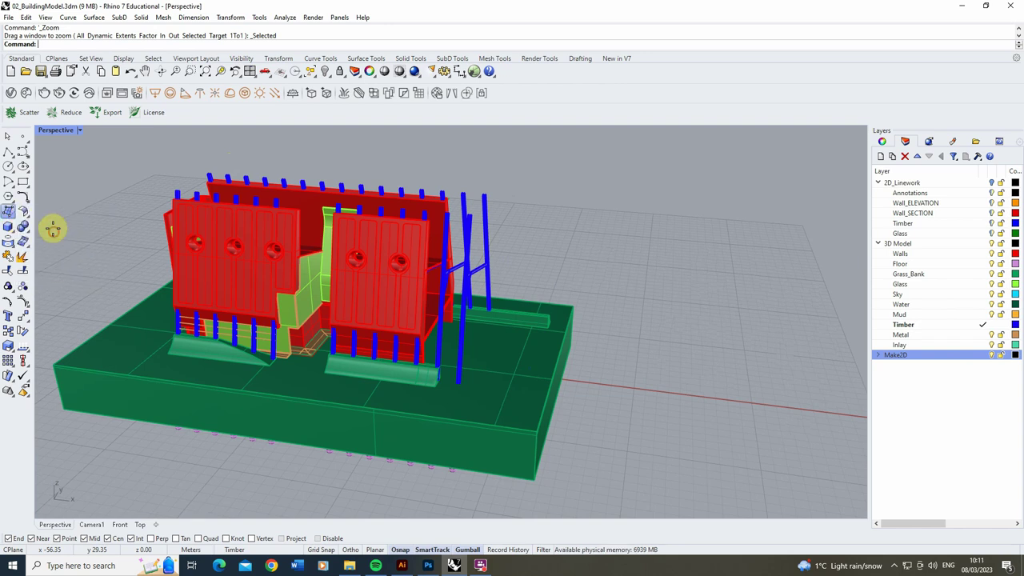
pyautogui.scroll(-3, 72, 240)
pyautogui.click(437, 283)
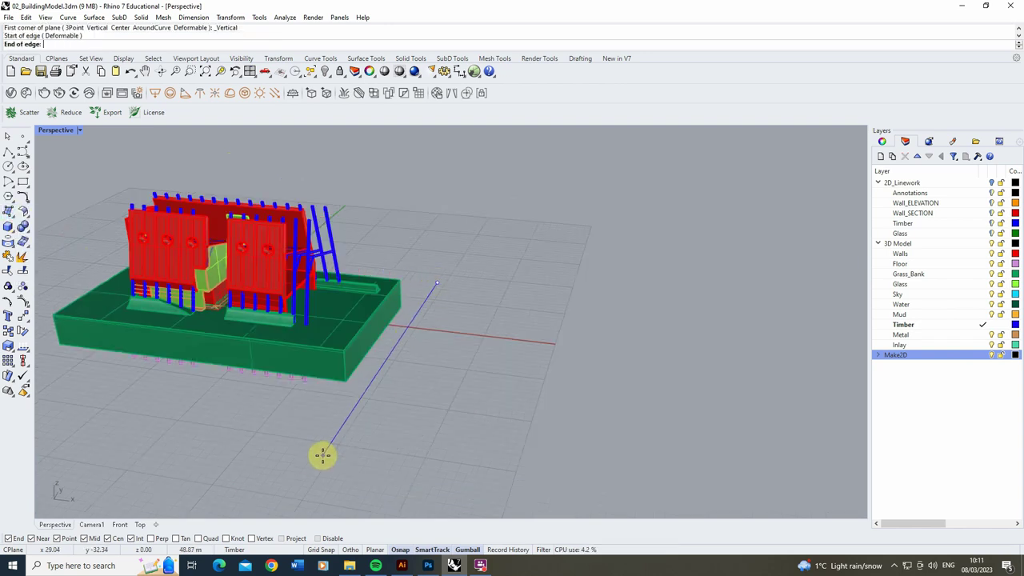
pyautogui.click(320, 455)
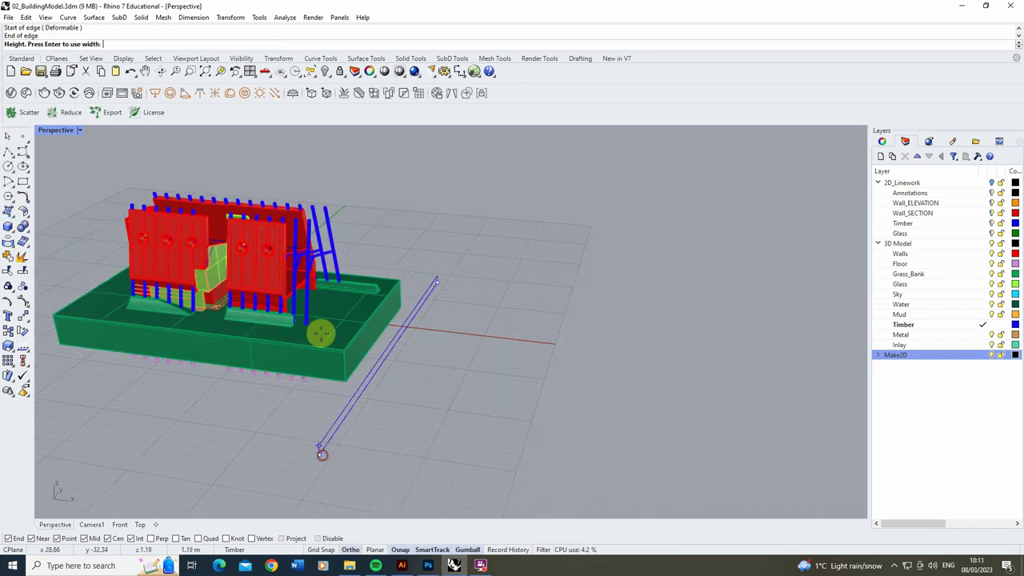
pyautogui.click(369, 213)
# Move the vertical plane inward and down so it cuts fully through the end of the site base.
pyautogui.click(371, 237)
pyautogui.moveTo(370, 237); pyautogui.dragTo(434, 222, button='right')
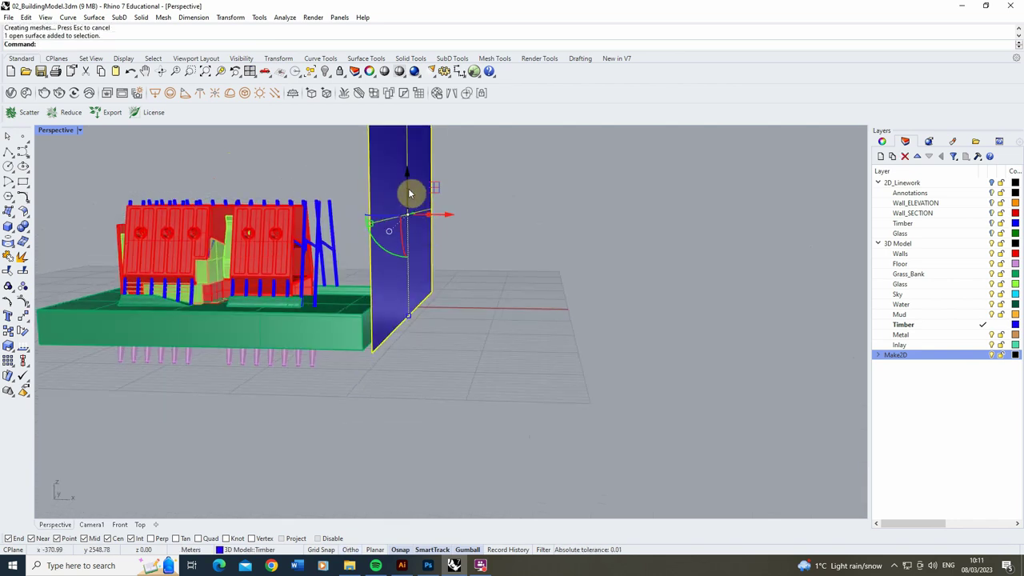
pyautogui.moveTo(448, 258); pyautogui.dragTo(382, 260)
pyautogui.moveTo(350, 224); pyautogui.dragTo(349, 241)
pyautogui.click(447, 243)
pyautogui.moveTo(446, 244); pyautogui.dragTo(370, 257, button='right')
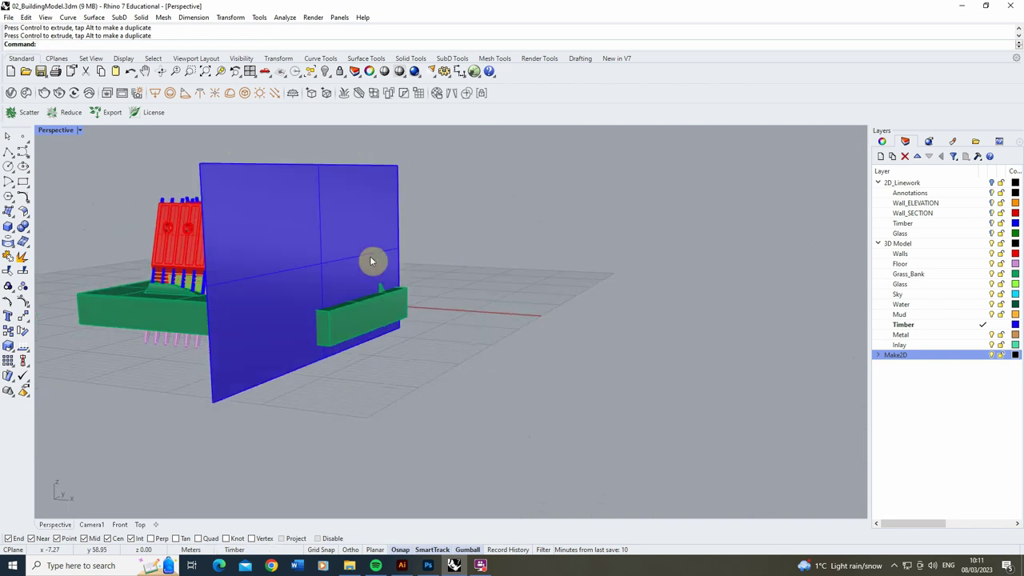
pyautogui.scroll(5, 376, 264)
pyautogui.click(379, 263)
pyautogui.moveTo(275, 262); pyautogui.dragTo(318, 263)
pyautogui.click(516, 222)
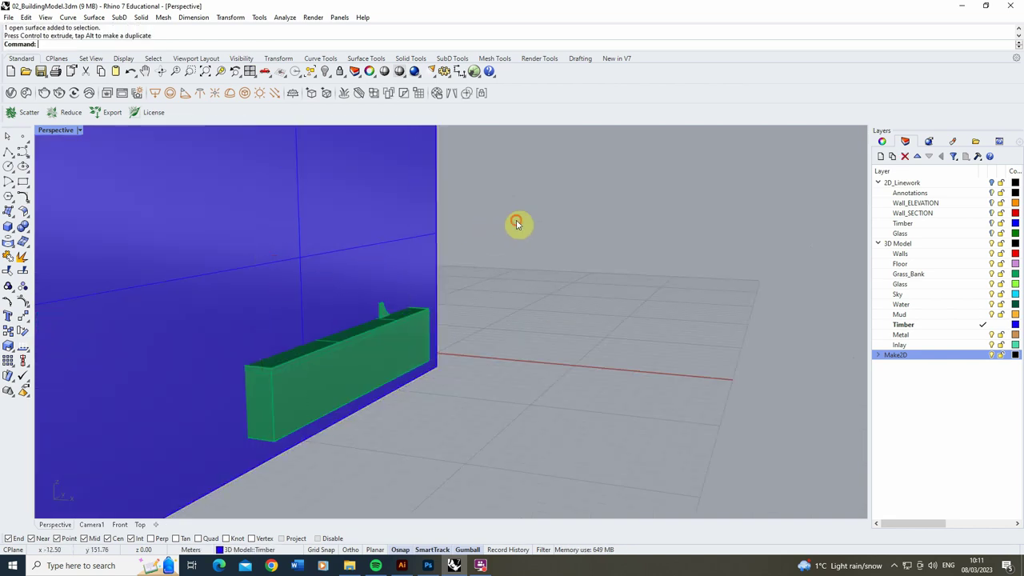
# Trim the outer end off the site base using the vertical plane as cutter, and delete the plane.
pyautogui.click(12, 271)
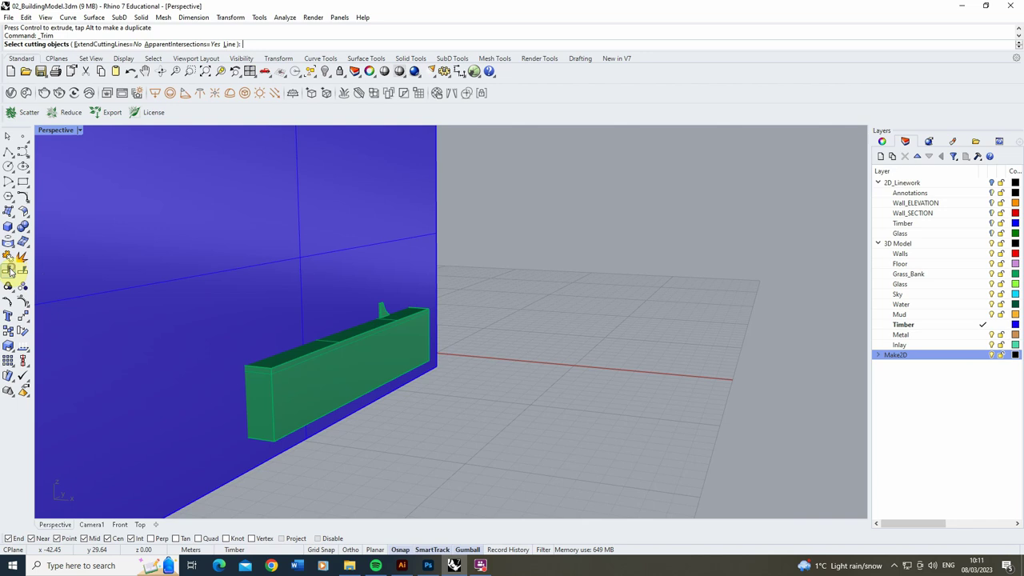
pyautogui.click(434, 218)
pyautogui.press('Return')
pyautogui.click(427, 321)
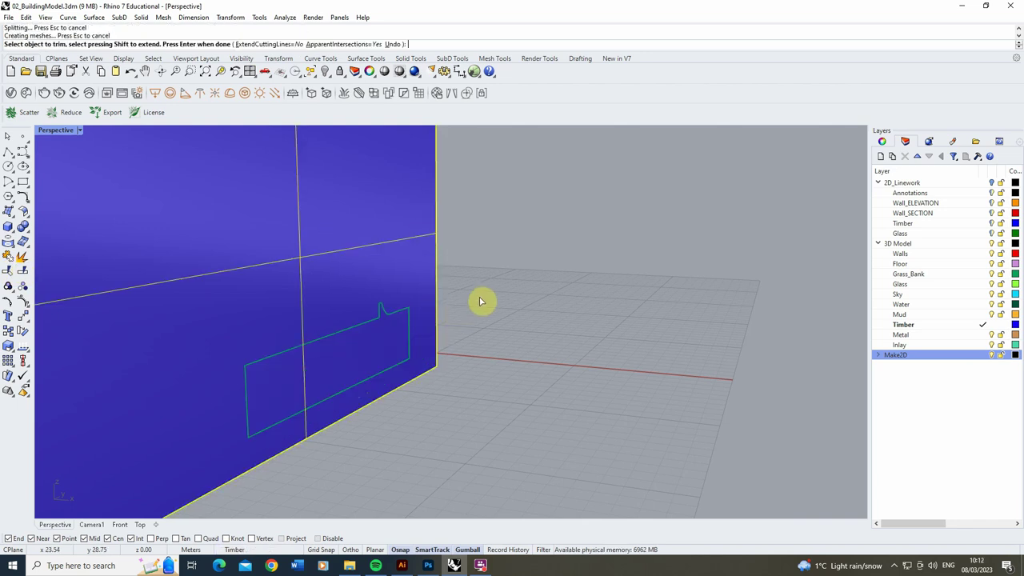
pyautogui.press('Return')
pyautogui.click(429, 269)
pyautogui.press('Delete')
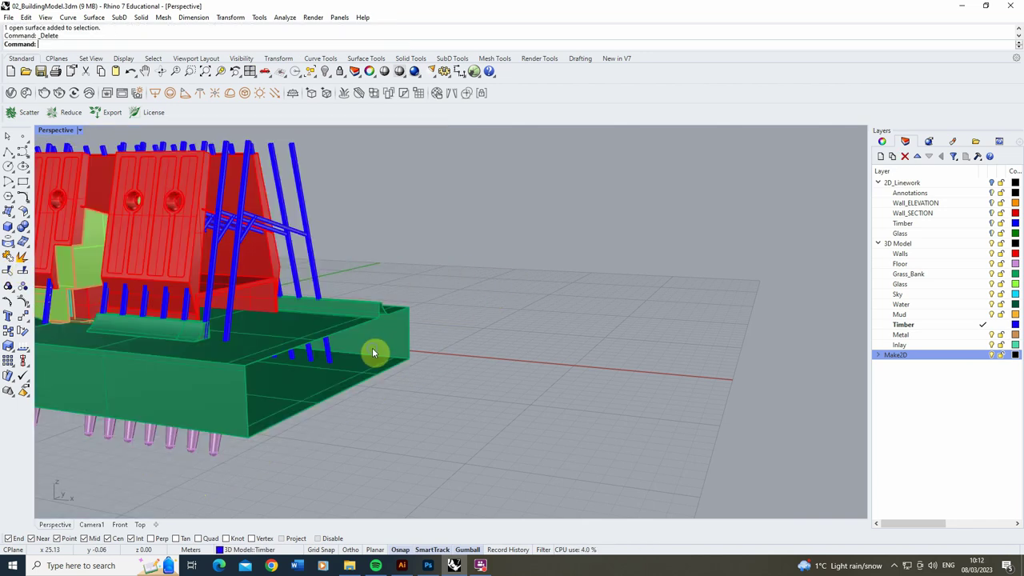
# Check the open cut end of the site base, undo the trim, and delete the vertical plane from the untrimmed model.
pyautogui.scroll(-3, 372, 350)
pyautogui.moveTo(355, 420); pyautogui.dragTo(295, 343, button='right')
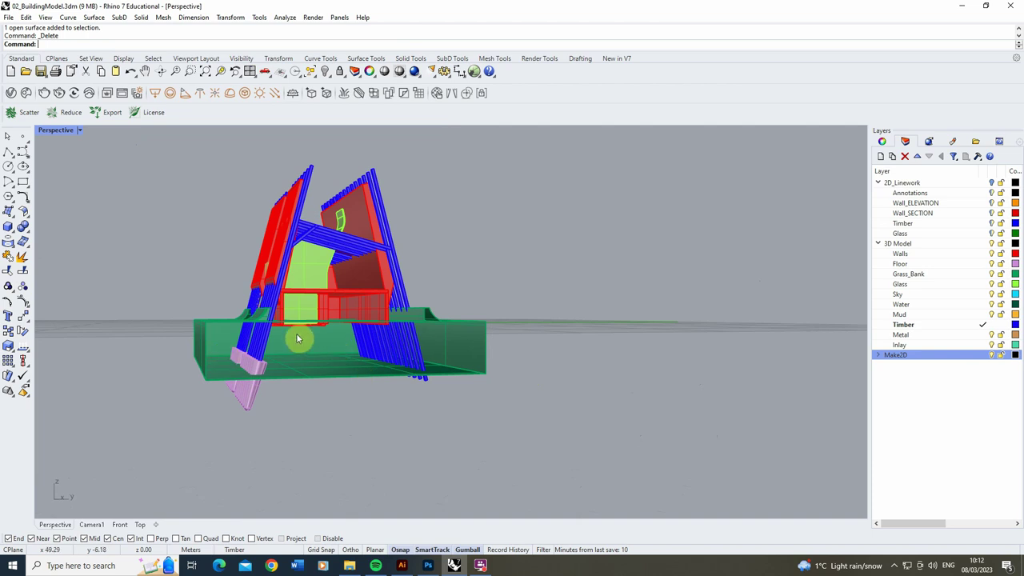
pyautogui.moveTo(296, 338); pyautogui.dragTo(453, 275, button='right')
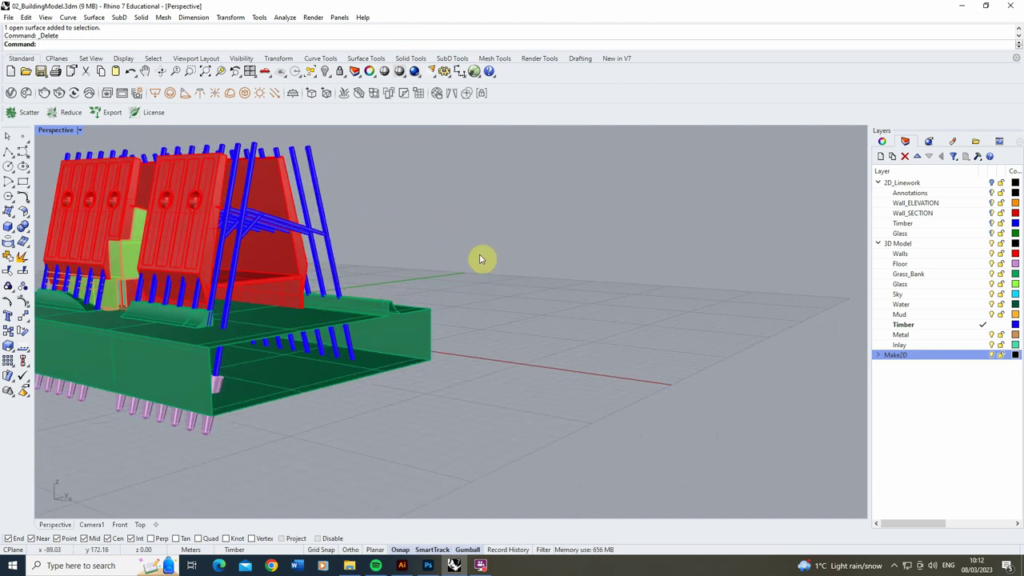
pyautogui.hotkey('ctrl', 'z')
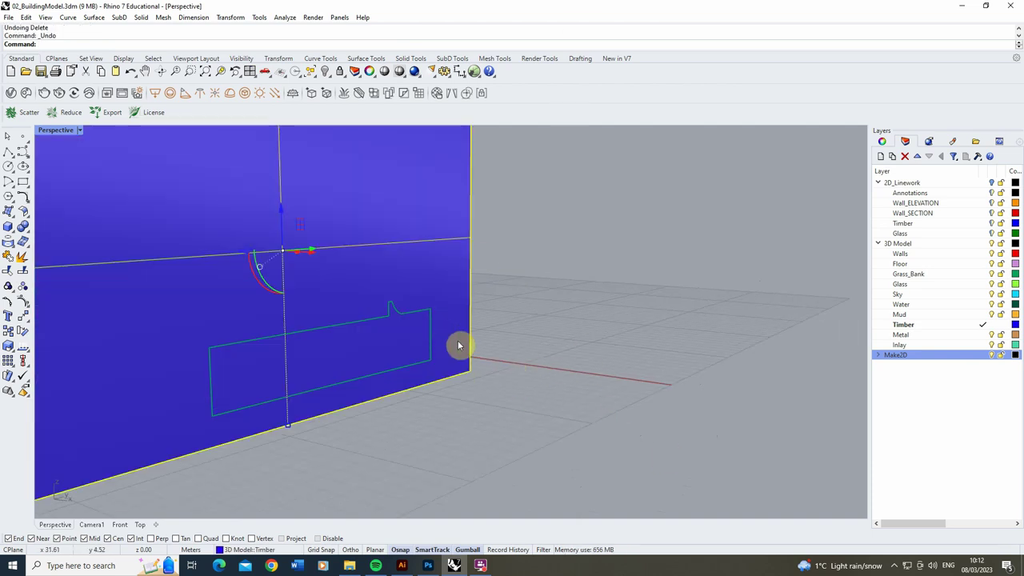
pyautogui.click(539, 336)
pyautogui.click(409, 249)
pyautogui.press('Delete')
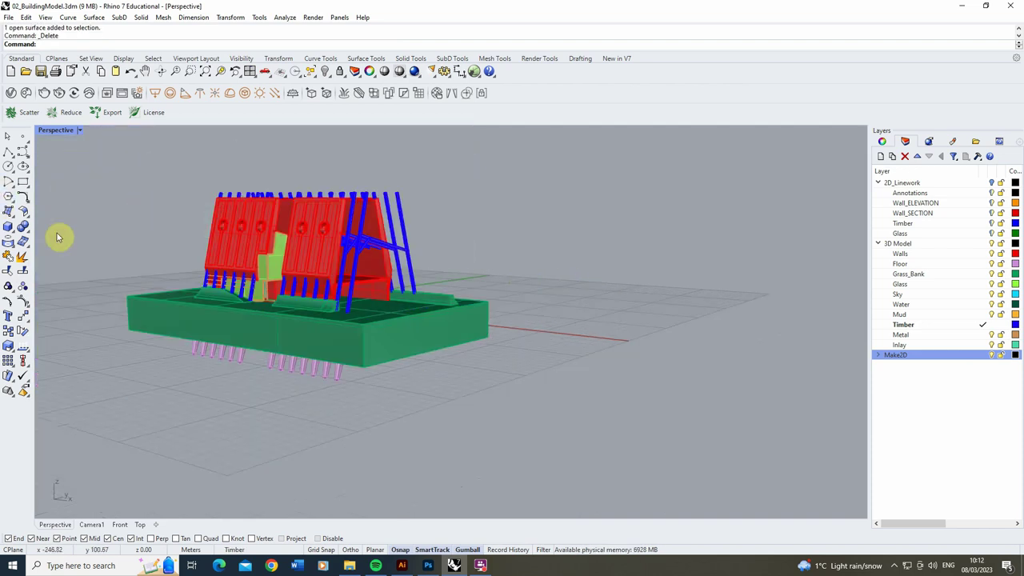
# Draw a tall solid box on the ground beside the site base, rising above the building's walls.
pyautogui.moveTo(371, 304); pyautogui.dragTo(606, 329, button='right')
pyautogui.click(606, 329)
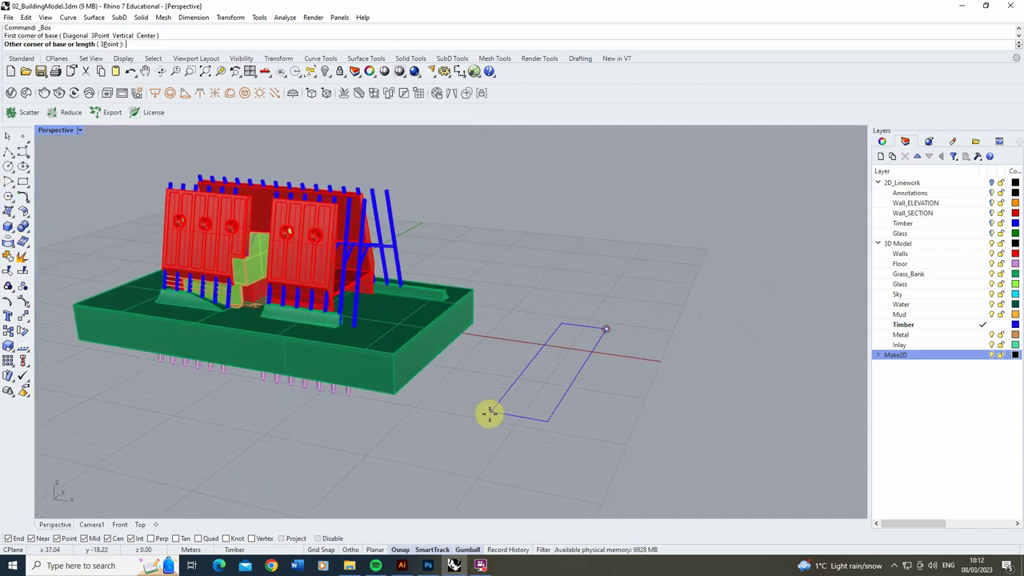
pyautogui.click(376, 438)
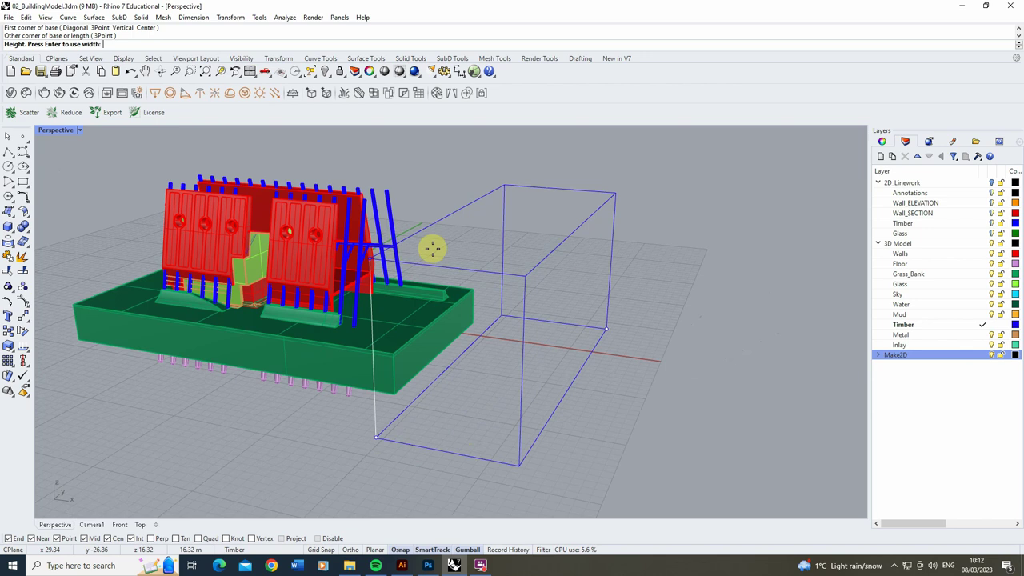
pyautogui.click(407, 187)
# Move the box into the middle of the building so it passes fully through the walls and site base.
pyautogui.moveTo(475, 236); pyautogui.dragTo(339, 213, button='right')
pyautogui.moveTo(331, 201); pyautogui.dragTo(456, 210)
pyautogui.moveTo(279, 240); pyautogui.dragTo(583, 285, button='right')
pyautogui.moveTo(558, 263); pyautogui.dragTo(558, 261)
pyautogui.scroll(-2, 409, 299)
pyautogui.moveTo(410, 289); pyautogui.dragTo(401, 306, button='right')
pyautogui.click(407, 262)
pyautogui.click(488, 291)
pyautogui.moveTo(552, 296); pyautogui.dragTo(304, 298)
pyautogui.moveTo(296, 296); pyautogui.dragTo(107, 246, button='right')
pyautogui.scroll(5, 322, 257)
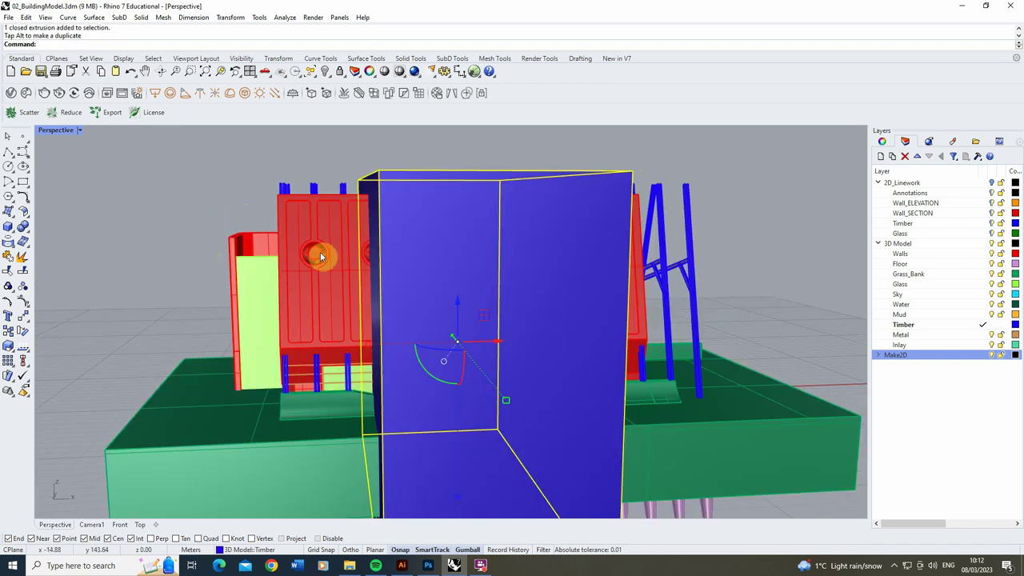
pyautogui.moveTo(570, 402)
pyautogui.mouseDown()
pyautogui.moveTo(585, 400)
pyautogui.moveTo(553, 396)
pyautogui.mouseUp()
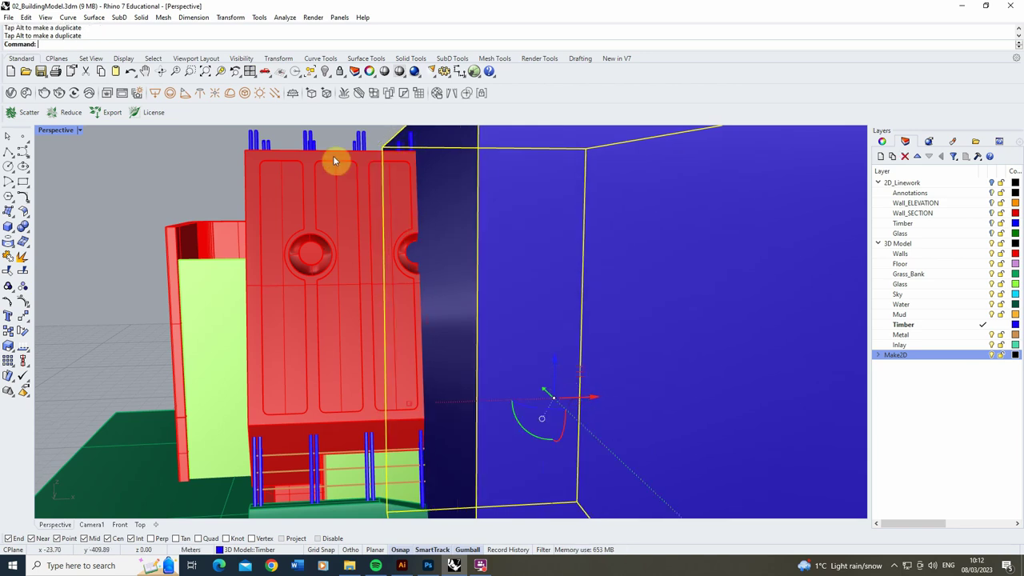
pyautogui.scroll(-5, 343, 247)
pyautogui.click(328, 229)
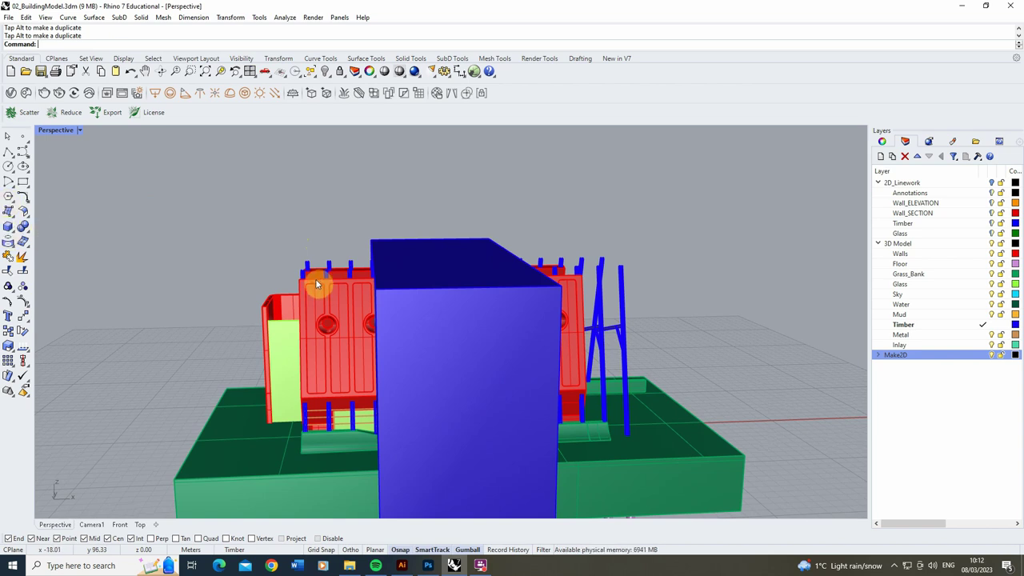
# Select the front wall panel, the rear wall and the lower wall slab individually, and clear the selection.
pyautogui.click(317, 284)
pyautogui.moveTo(269, 274); pyautogui.dragTo(303, 280, button='right')
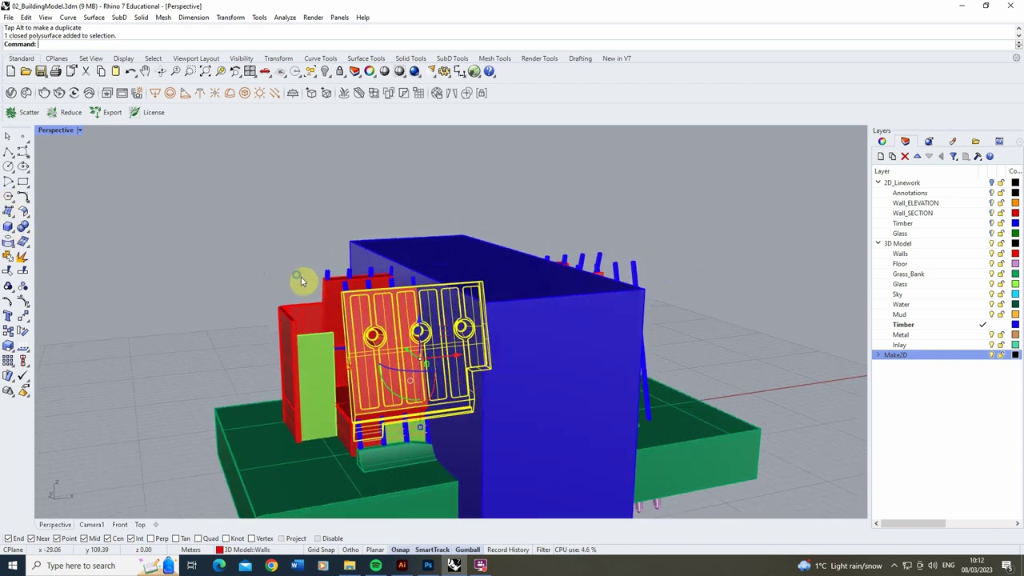
pyautogui.keyDown('shift'); pyautogui.click(340, 283); pyautogui.keyUp('shift')
pyautogui.scroll(5, 382, 390)
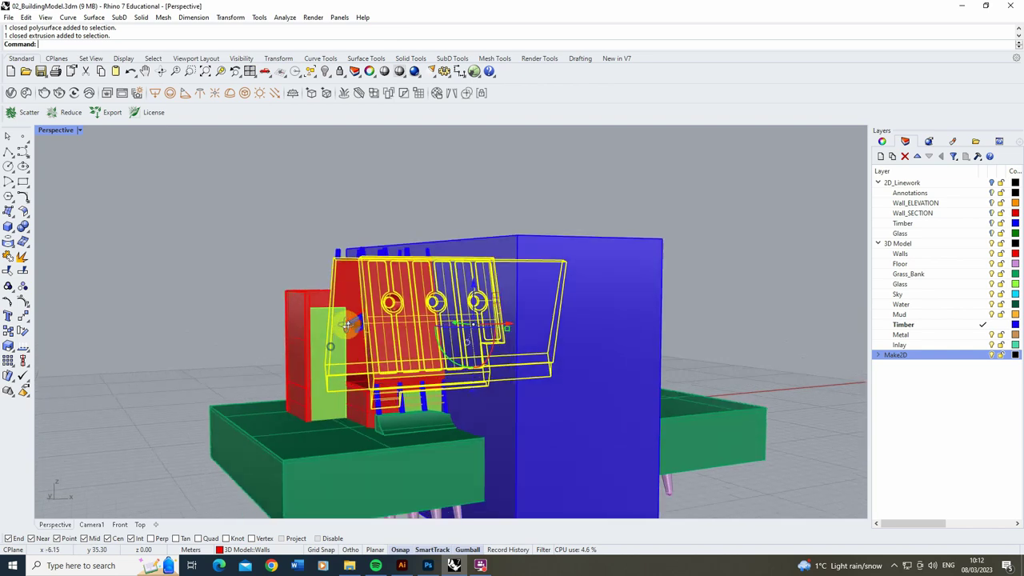
pyautogui.keyDown('shift'); pyautogui.click(355, 380); pyautogui.keyUp('shift')
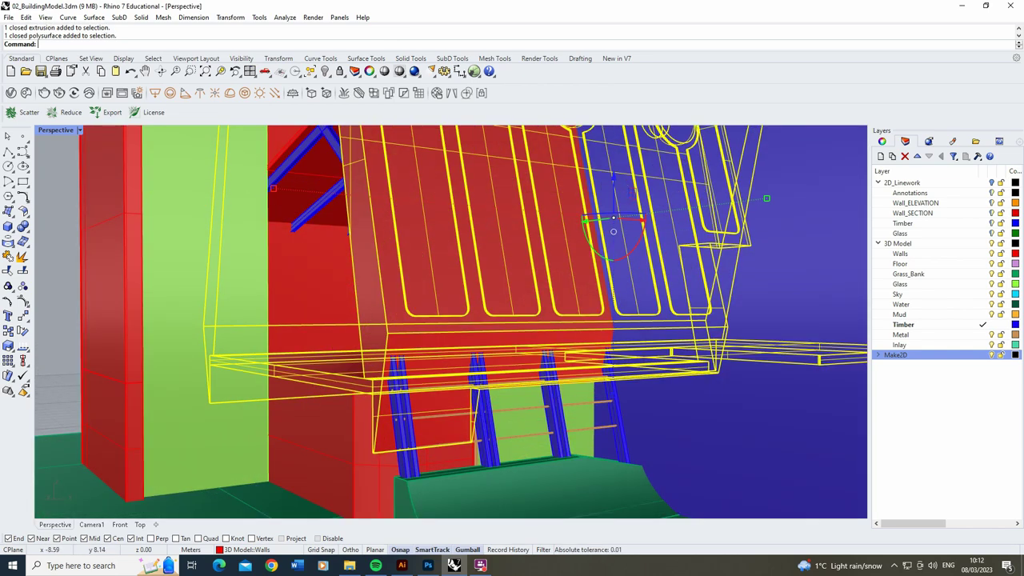
pyautogui.scroll(-6, 354, 380)
pyautogui.moveTo(202, 228)
pyautogui.mouseDown(button='right')
pyautogui.moveTo(184, 254)
pyautogui.moveTo(137, 269)
pyautogui.moveTo(142, 235)
pyautogui.moveTo(192, 227)
pyautogui.moveTo(196, 238)
pyautogui.mouseUp(button='right')
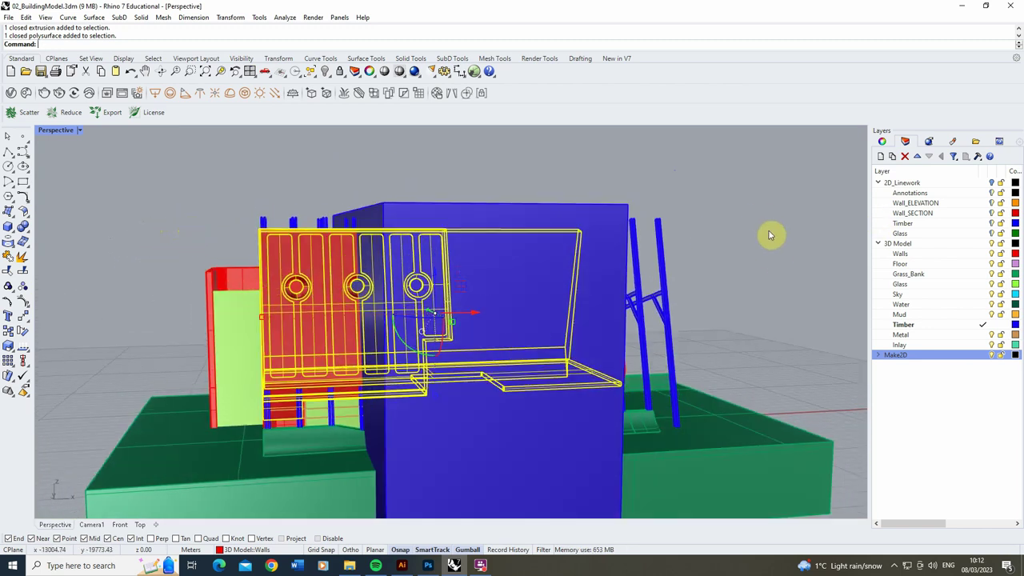
pyautogui.press('Delete')
# Select all objects on the Walls layer at once, and clear the selection.
pyautogui.click(918, 255)
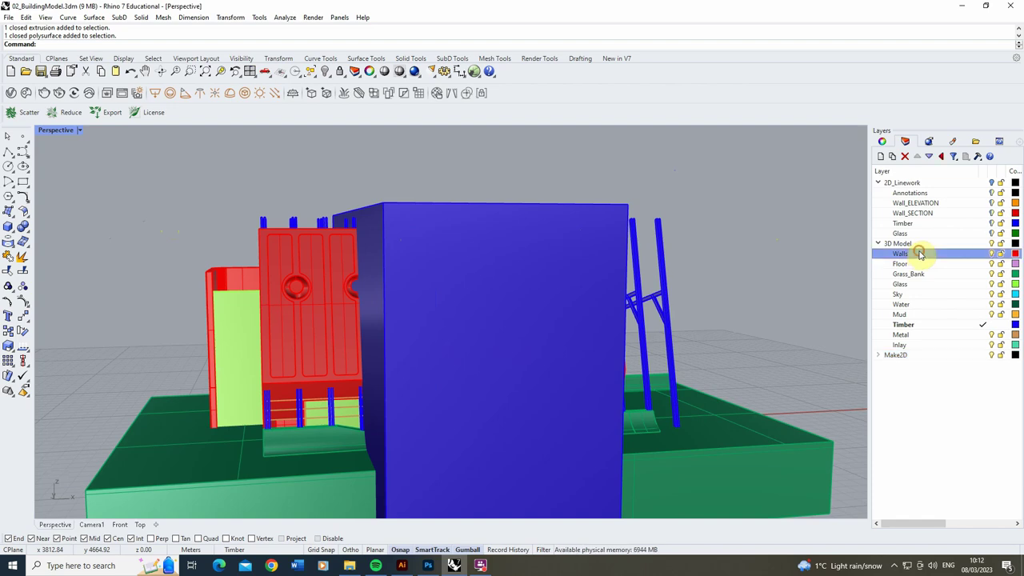
pyautogui.rightClick(919, 254)
pyautogui.click(936, 414)
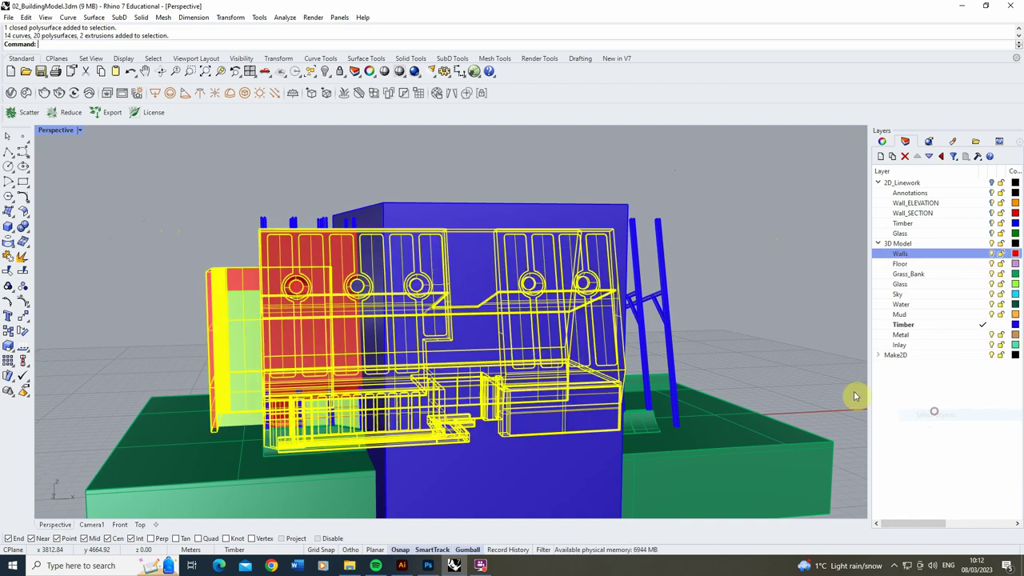
pyautogui.moveTo(851, 395); pyautogui.dragTo(464, 259, button='right')
pyautogui.click(294, 192)
# Subtract the box from the front, rear, end and lower wall pieces with Boolean Difference, keeping the box with DeleteInput=No.
pyautogui.moveTo(291, 198); pyautogui.dragTo(302, 239, button='right')
pyautogui.scroll(5, 311, 247)
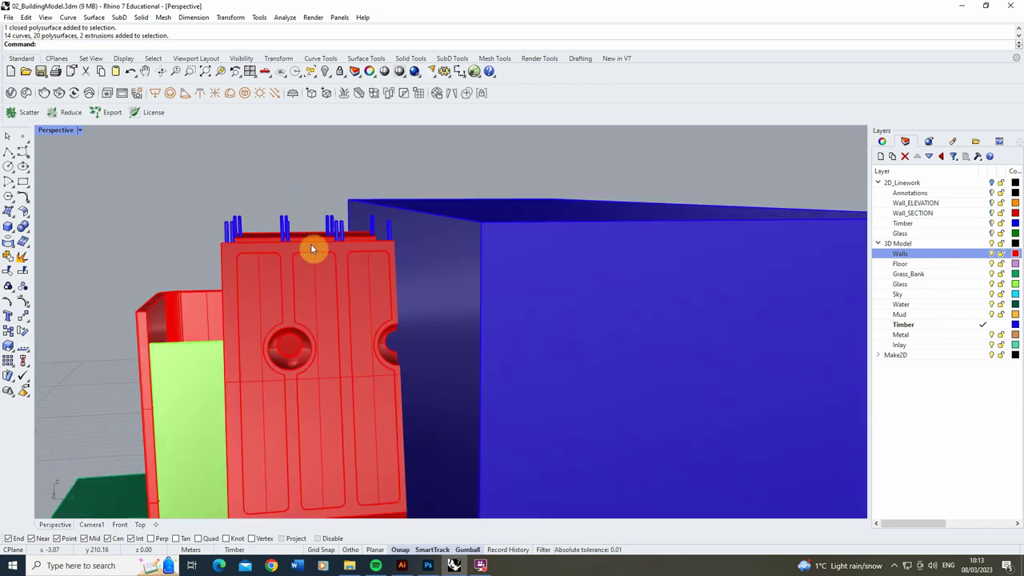
pyautogui.click(312, 248)
pyautogui.keyDown('shift'); pyautogui.click(309, 237); pyautogui.keyUp('shift')
pyautogui.scroll(-5, 264, 235)
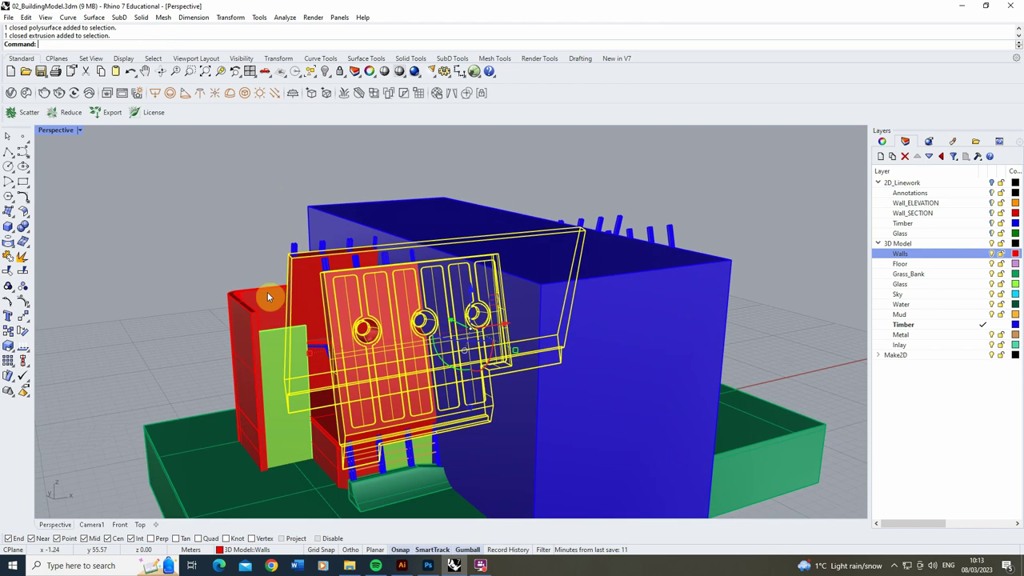
pyautogui.keyDown('shift'); pyautogui.click(268, 296); pyautogui.keyUp('shift')
pyautogui.moveTo(256, 258); pyautogui.dragTo(271, 304, button='right')
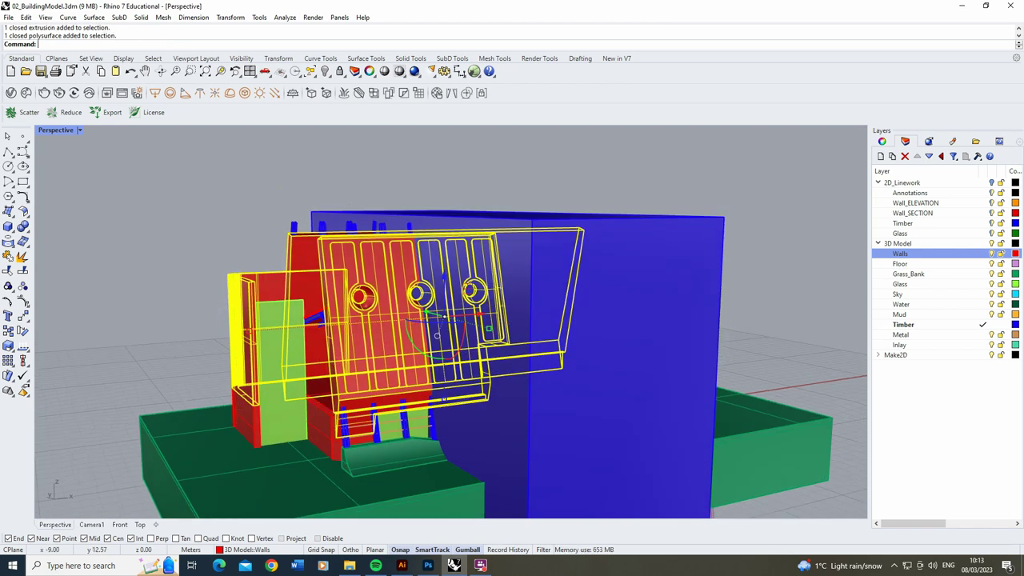
pyautogui.keyDown('shift'); pyautogui.click(331, 430); pyautogui.keyUp('shift')
pyautogui.moveTo(340, 348); pyautogui.dragTo(207, 174, button='right')
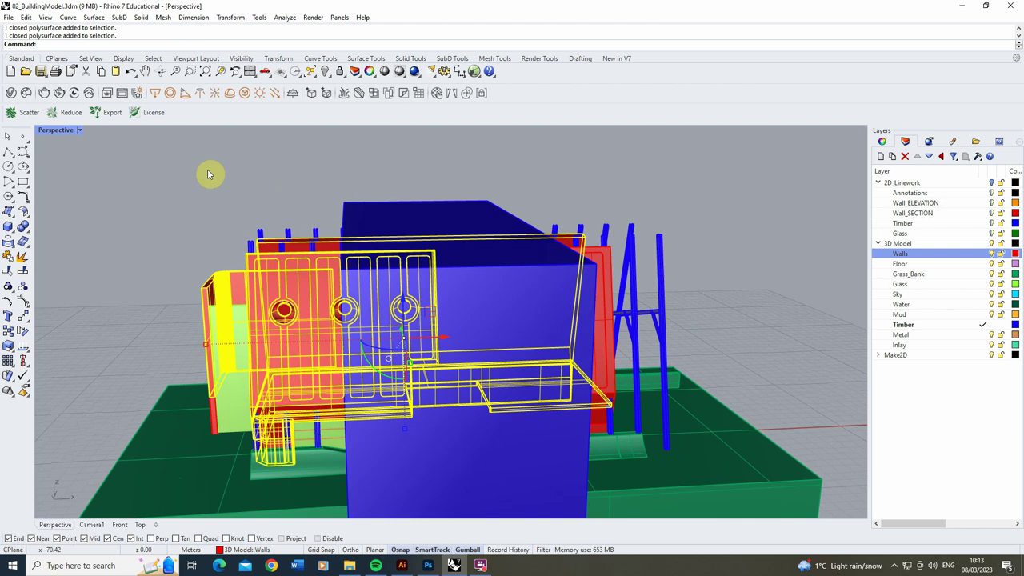
pyautogui.click(27, 233)
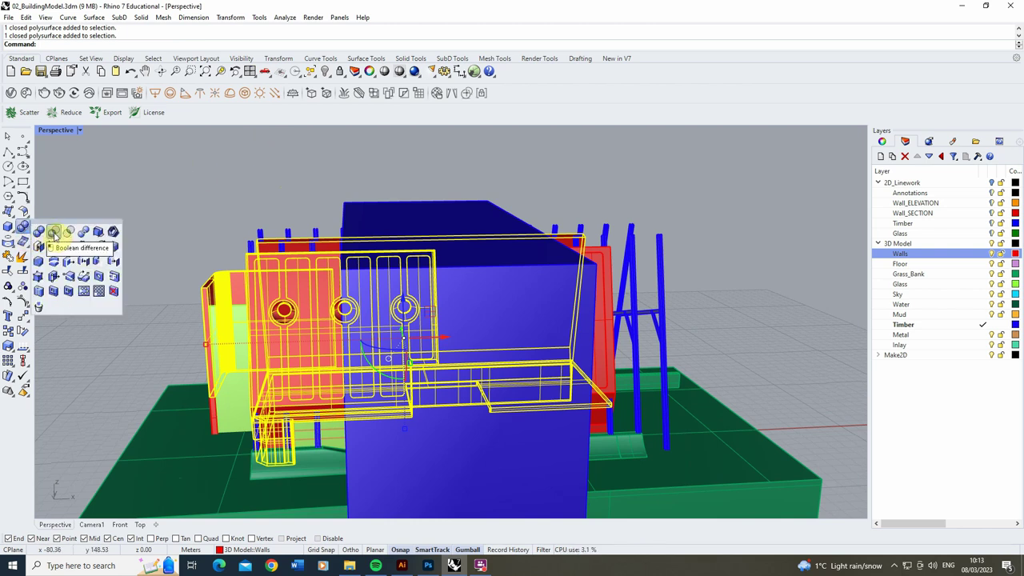
pyautogui.click(54, 232)
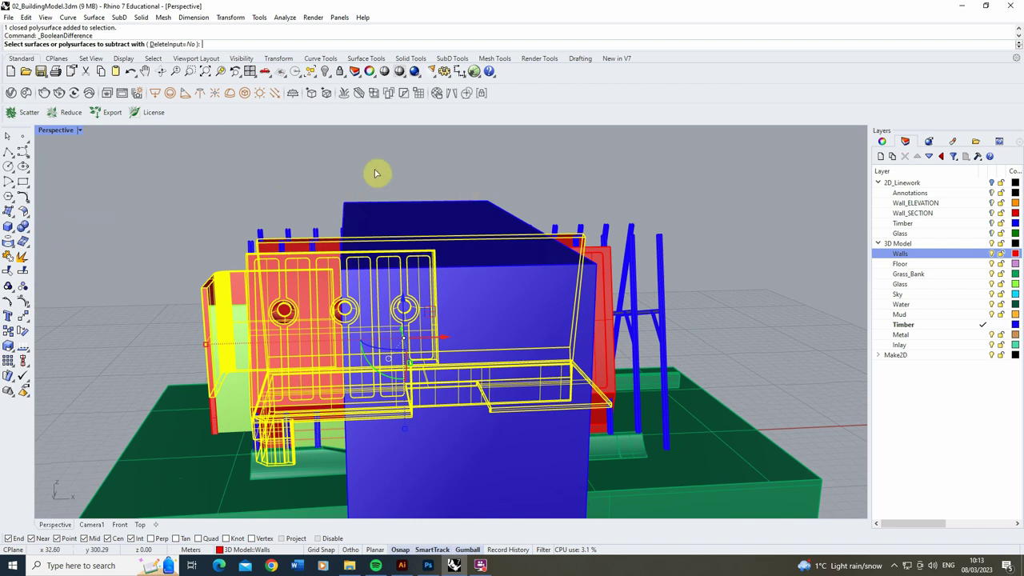
pyautogui.click(361, 223)
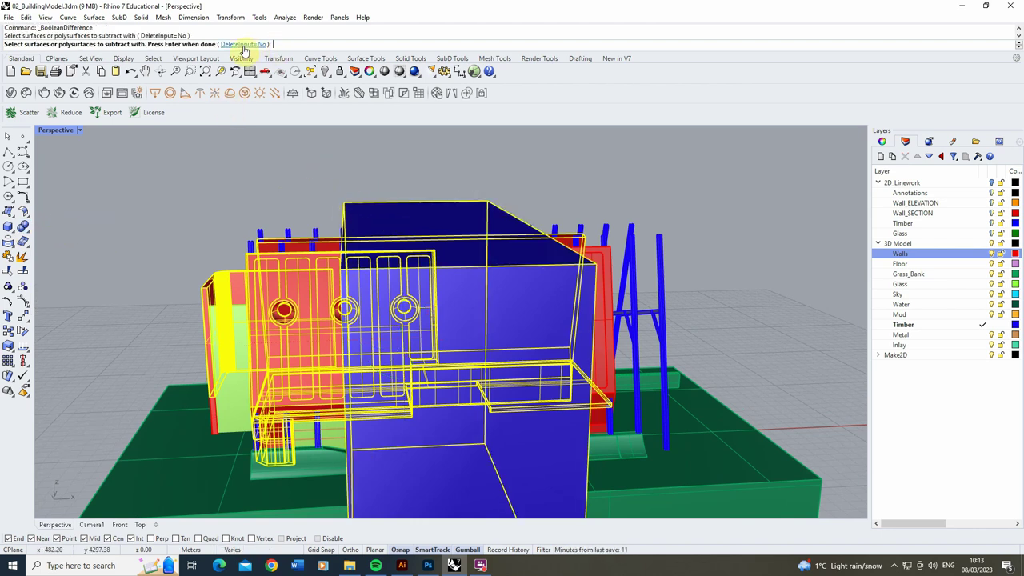
pyautogui.press('Return')
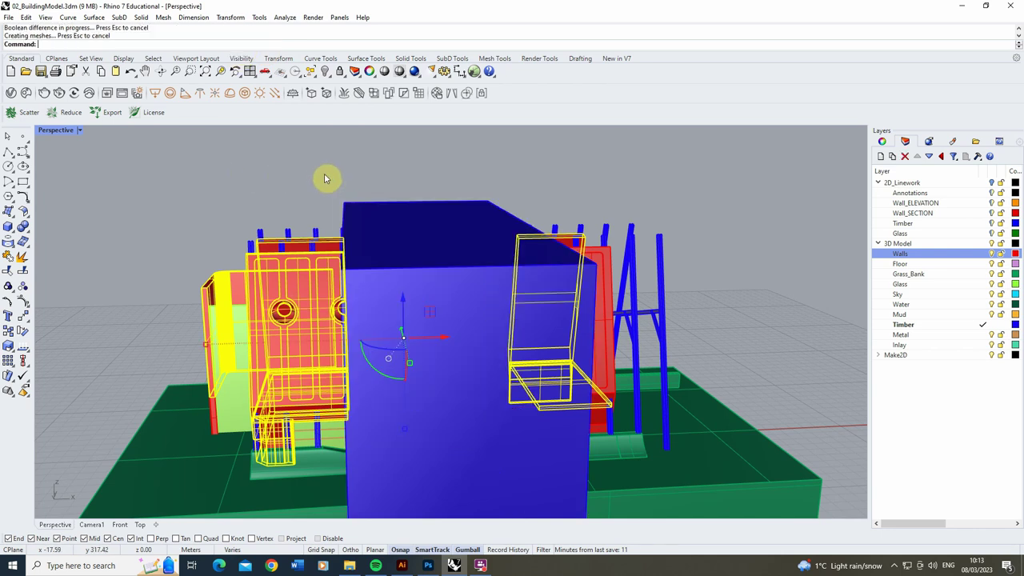
# Move the box out beside the site base and examine the gap cut through the walls.
pyautogui.scroll(-5, 310, 173)
pyautogui.click(346, 186)
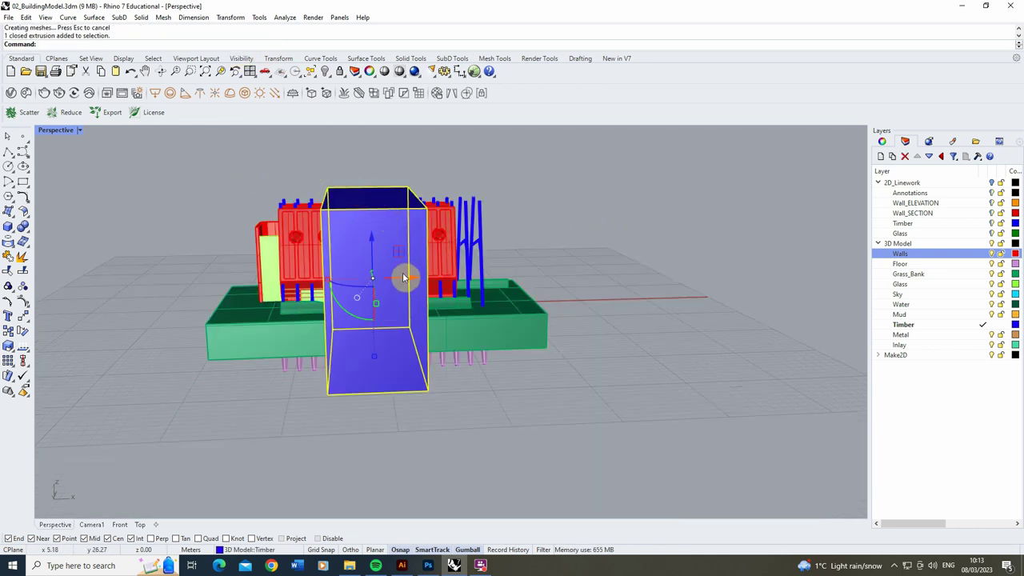
pyautogui.moveTo(405, 277); pyautogui.dragTo(639, 266)
pyautogui.click(408, 169)
pyautogui.moveTo(400, 178); pyautogui.dragTo(342, 214, button='right')
pyautogui.scroll(6, 327, 251)
pyautogui.moveTo(327, 252); pyautogui.dragTo(425, 260, button='right')
pyautogui.scroll(-6, 373, 288)
pyautogui.scroll(2, 448, 296)
pyautogui.click(760, 356)
pyautogui.scroll(6, 425, 260)
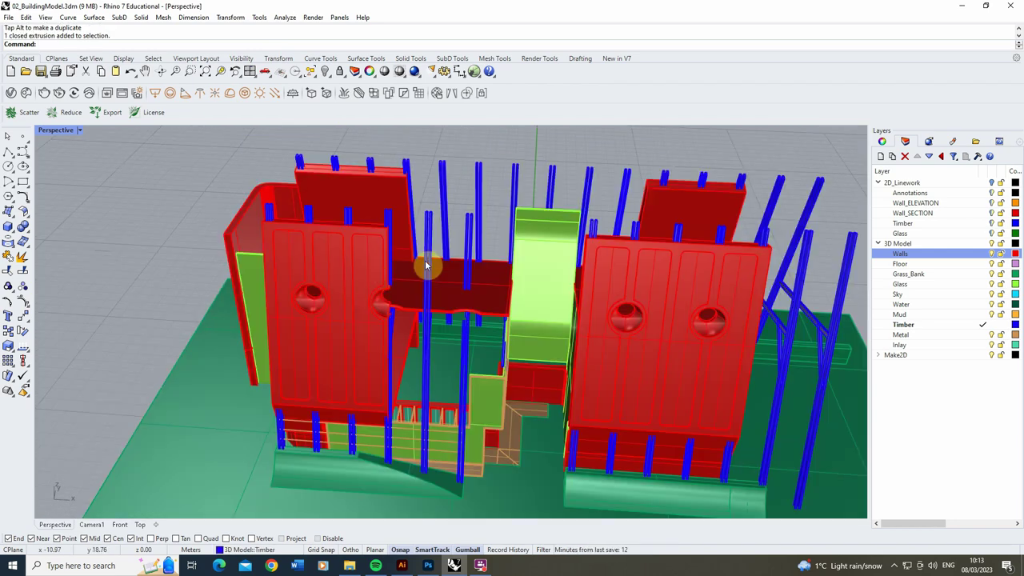
pyautogui.scroll(-6, 427, 266)
# Move the box back into the building and align its side with the cut edges of the walls.
pyautogui.moveTo(787, 329); pyautogui.dragTo(560, 323)
pyautogui.scroll(6, 344, 268)
pyautogui.moveTo(342, 273); pyautogui.dragTo(384, 280, button='right')
pyautogui.click(565, 340)
pyautogui.moveTo(565, 339); pyautogui.dragTo(584, 338)
# Subtract the box from the remaining wall piece in the gap with Boolean Difference, and move the box out beside the site base.
pyautogui.moveTo(424, 269); pyautogui.dragTo(457, 309, button='right')
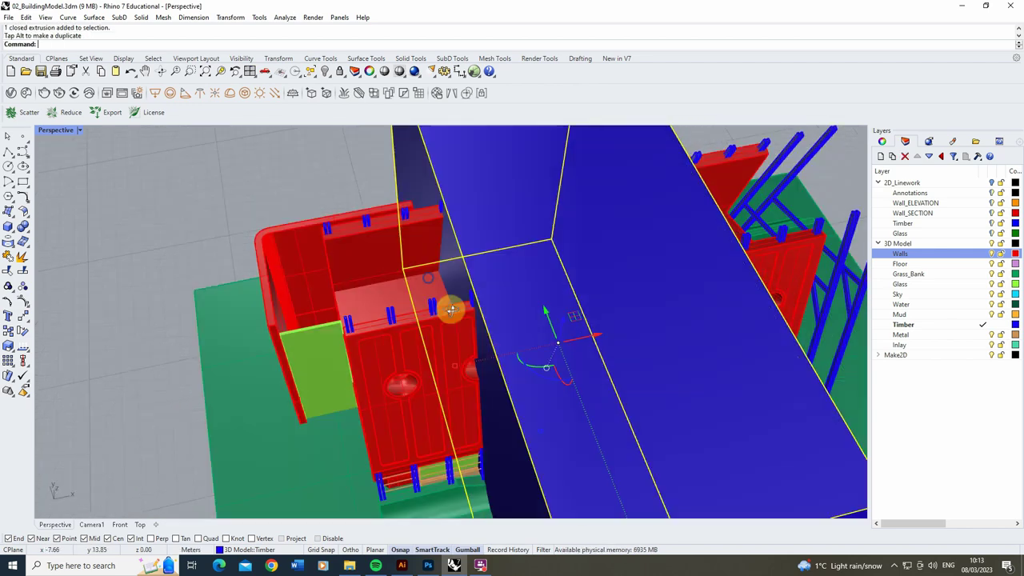
pyautogui.click(24, 229)
pyautogui.click(54, 234)
pyautogui.click(416, 352)
pyautogui.click(482, 171)
pyautogui.scroll(-5, 482, 240)
pyautogui.click(483, 268)
pyautogui.moveTo(484, 268); pyautogui.dragTo(760, 260)
pyautogui.moveTo(544, 280); pyautogui.dragTo(496, 184, button='right')
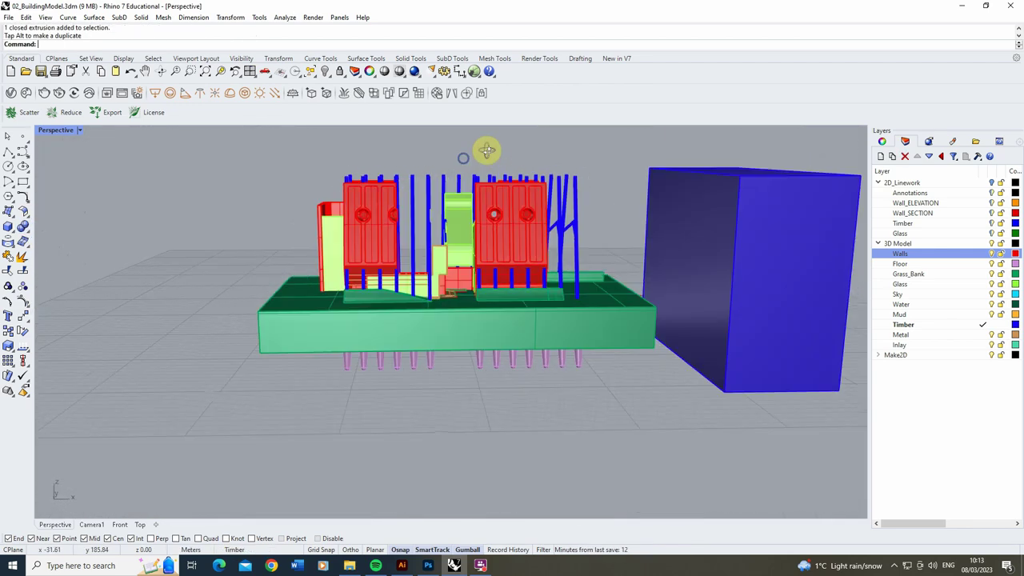
# Delete the wall panels and timber posts of the building half between the gap and the box.
pyautogui.moveTo(472, 152); pyautogui.dragTo(614, 383)
pyautogui.press('Delete')
pyautogui.click(516, 316)
pyautogui.scroll(4, 506, 244)
pyautogui.scroll(-5, 507, 245)
# Move the box by its upper corner onto the cut end of the rear wall, snapping to the endpoint.
pyautogui.click(721, 271)
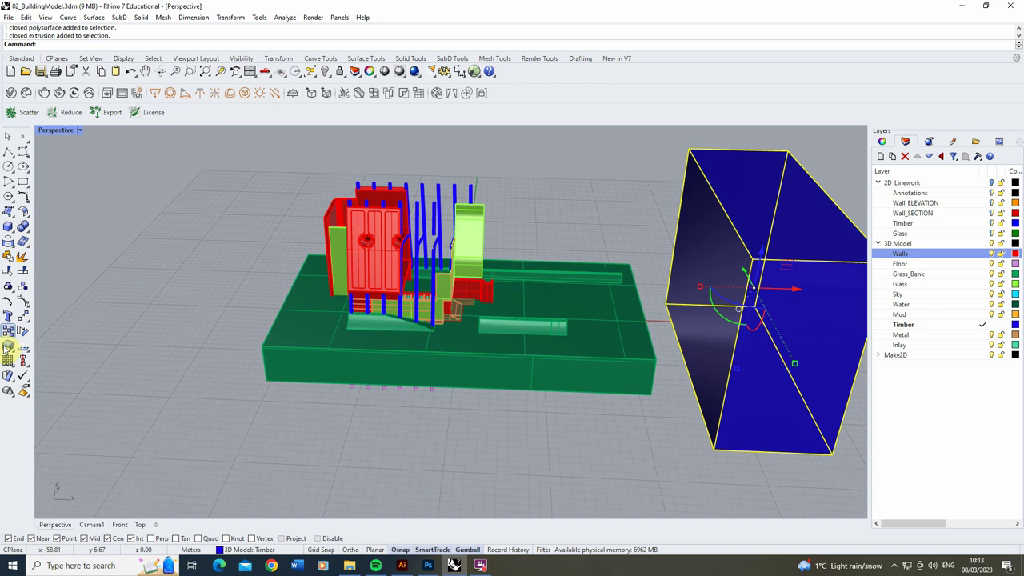
pyautogui.click(680, 147)
pyautogui.scroll(5, 418, 200)
pyautogui.scroll(-4, 400, 197)
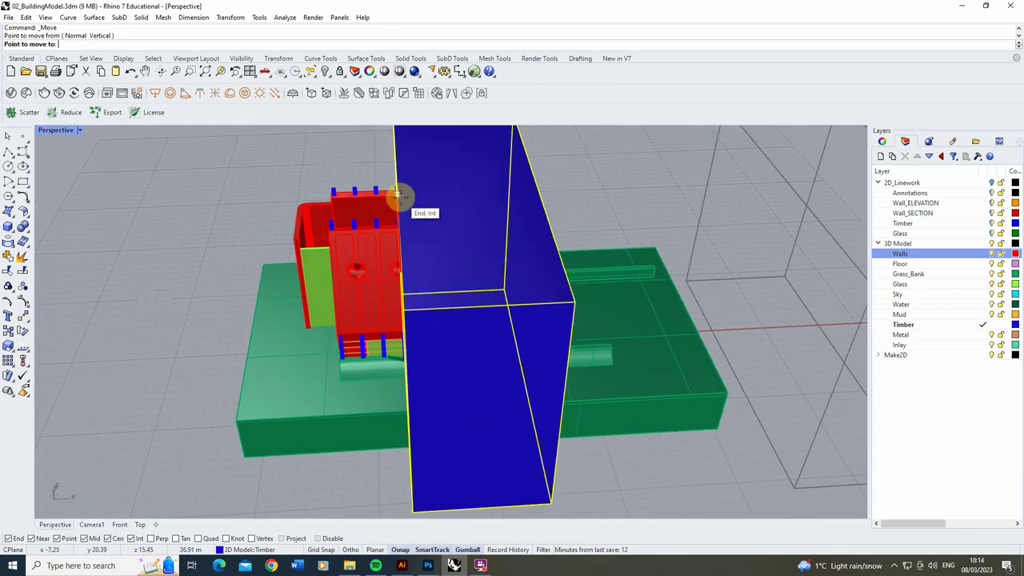
pyautogui.click(407, 195)
pyautogui.moveTo(393, 176); pyautogui.dragTo(428, 171, button='right')
pyautogui.press('Escape')
# Subtract the box from the Grass_Bank site base and banks with Boolean Difference, using DeleteInput=No.
pyautogui.click(24, 229)
pyautogui.click(54, 234)
pyautogui.click(289, 376)
pyautogui.press('Return')
pyautogui.click(490, 193)
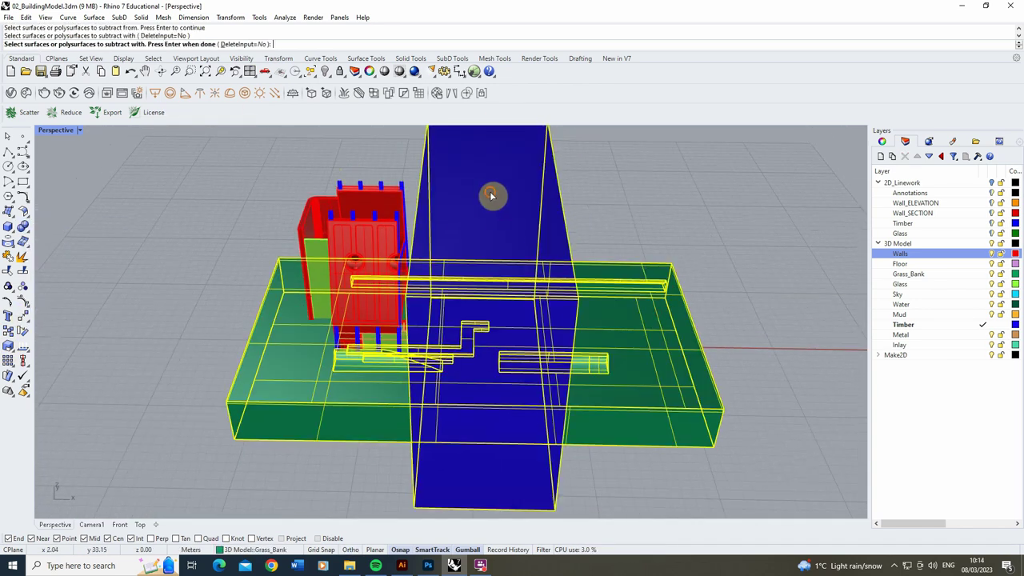
pyautogui.press('Return')
# Move the box clear of the model and delete the cut-off site base and bank pieces beyond the section.
pyautogui.scroll(-4, 490, 196)
pyautogui.click(419, 208)
pyautogui.moveTo(512, 269); pyautogui.dragTo(724, 280)
pyautogui.click(568, 320)
pyautogui.press('Delete')
pyautogui.click(469, 171)
pyautogui.moveTo(563, 186); pyautogui.dragTo(564, 218, button='right')
pyautogui.press('Delete')
# Try deleting timber members beyond the cut walls, and undo the deletion.
pyautogui.moveTo(494, 258); pyautogui.dragTo(467, 311)
pyautogui.moveTo(467, 311); pyautogui.dragTo(448, 264, button='right')
pyautogui.moveTo(450, 263); pyautogui.dragTo(419, 293)
pyautogui.hotkey('ctrl', 'z')
pyautogui.moveTo(451, 261); pyautogui.dragTo(456, 300, button='right')
# Pick a timber member among the overlapping polysurfaces beyond the cut walls and delete it.
pyautogui.click(459, 226)
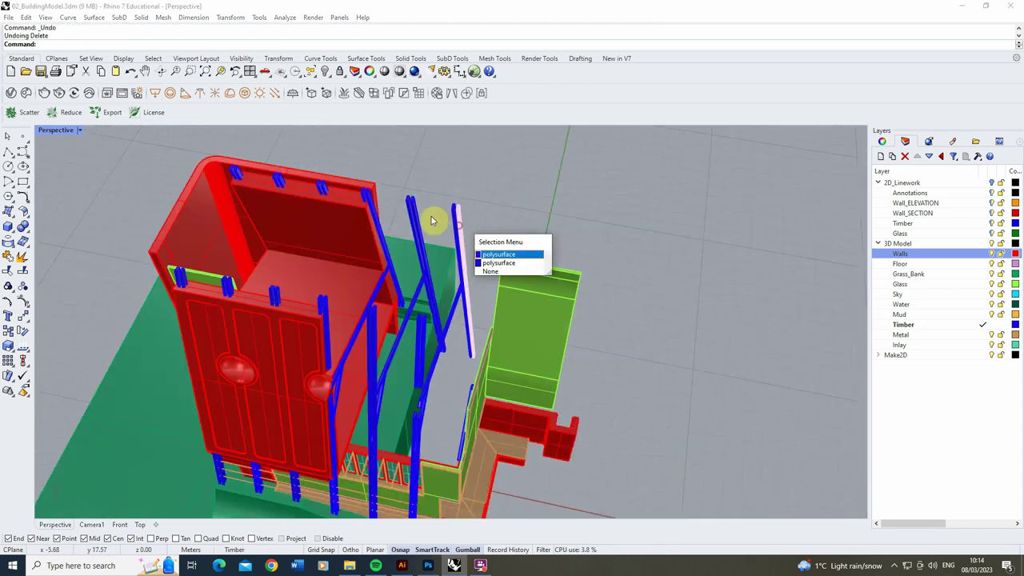
pyautogui.click(416, 219)
pyautogui.press('Return')
pyautogui.click(419, 206)
pyautogui.press('Delete')
# Try deleting another member next to the cut, and undo that deletion.
pyautogui.click(440, 342)
pyautogui.moveTo(435, 192); pyautogui.dragTo(489, 192, button='right')
pyautogui.press('Delete')
pyautogui.hotkey('ctrl', 'z')
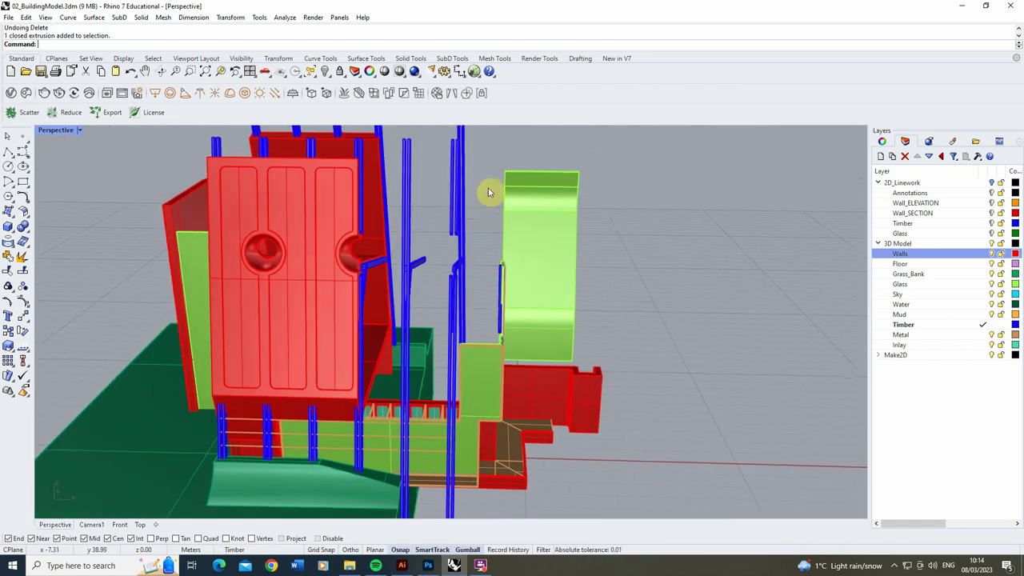
# Delete the selected timber members beyond the cut walls.
pyautogui.moveTo(489, 192); pyautogui.dragTo(439, 233)
pyautogui.moveTo(438, 234); pyautogui.dragTo(457, 244, button='right')
pyautogui.press('Delete')
# Copy the timber post members from the post top by the cut wall to the free-standing post position beside it.
pyautogui.moveTo(458, 244); pyautogui.dragTo(408, 280)
pyautogui.click(436, 198)
pyautogui.scroll(5, 448, 200)
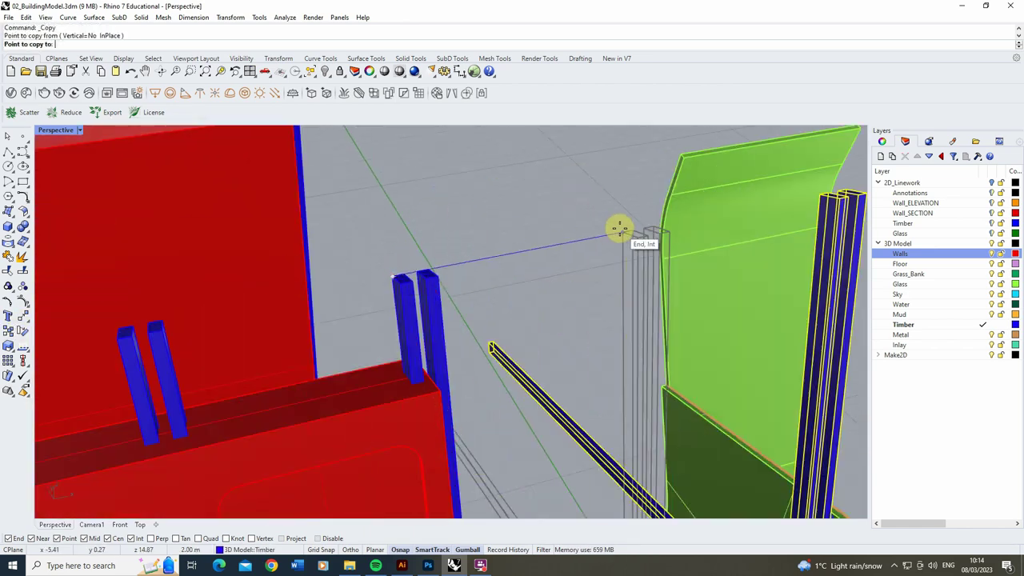
pyautogui.click(620, 229)
pyautogui.press('Return')
# Delete the surplus timber extrusion next to the copied posts.
pyautogui.scroll(-8, 491, 178)
pyautogui.click(492, 188)
pyautogui.press('Delete')
pyautogui.moveTo(572, 245); pyautogui.dragTo(403, 273, button='right')
# Move the box back over the model and Boolean-subtract it from the glass panel along the walkway.
pyautogui.scroll(-6, 402, 272)
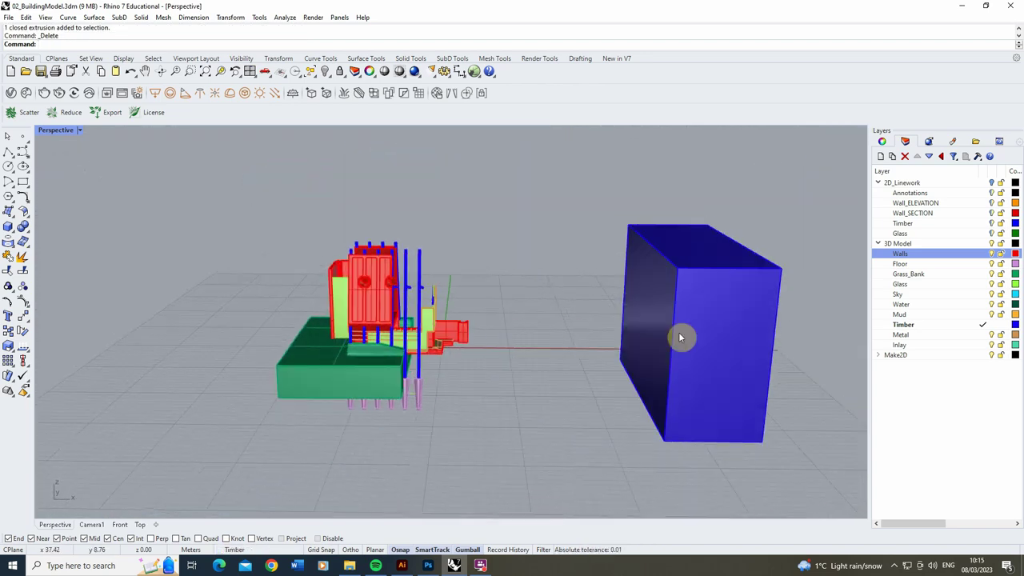
pyautogui.moveTo(681, 337); pyautogui.dragTo(425, 338)
pyautogui.scroll(8, 376, 316)
pyautogui.moveTo(314, 265); pyautogui.dragTo(330, 270, button='right')
pyautogui.click(164, 220)
pyautogui.click(26, 235)
pyautogui.scroll(4, 329, 340)
pyautogui.click(329, 342)
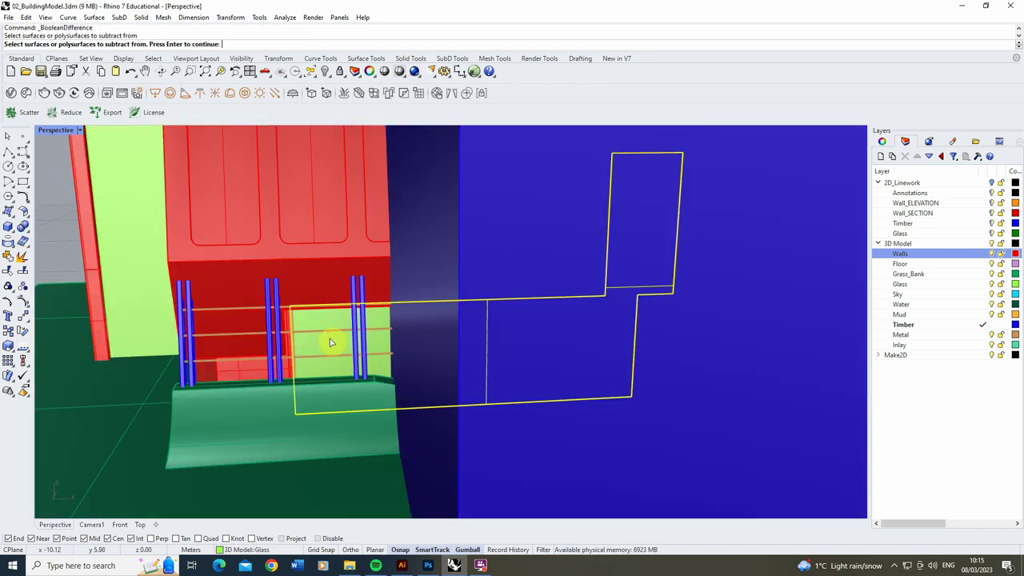
pyautogui.press('Return')
pyautogui.click(459, 319)
pyautogui.press('Return')
# Shift the box outward along the model so that it covers the outer end of the walkway.
pyautogui.moveTo(459, 320); pyautogui.dragTo(504, 315)
pyautogui.click(648, 330)
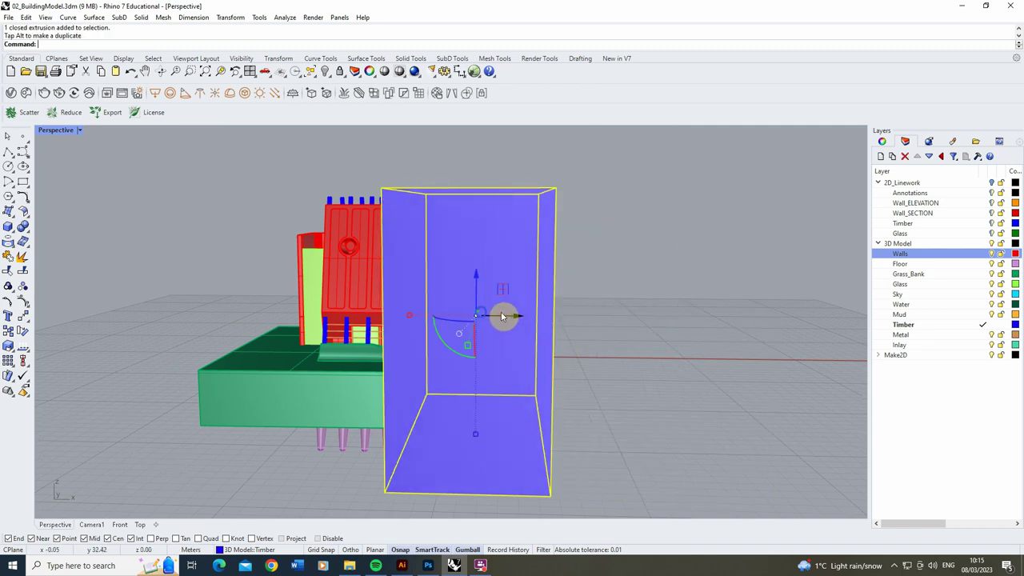
pyautogui.moveTo(503, 315); pyautogui.dragTo(544, 340, button='right')
pyautogui.moveTo(517, 318); pyautogui.dragTo(544, 321)
pyautogui.moveTo(545, 321); pyautogui.dragTo(512, 308, button='right')
pyautogui.click(436, 172)
pyautogui.scroll(8, 425, 336)
# Try to Boolean-subtract the box from the walkway wall and move it aside, and undo both operations.
pyautogui.click(27, 232)
pyautogui.click(457, 334)
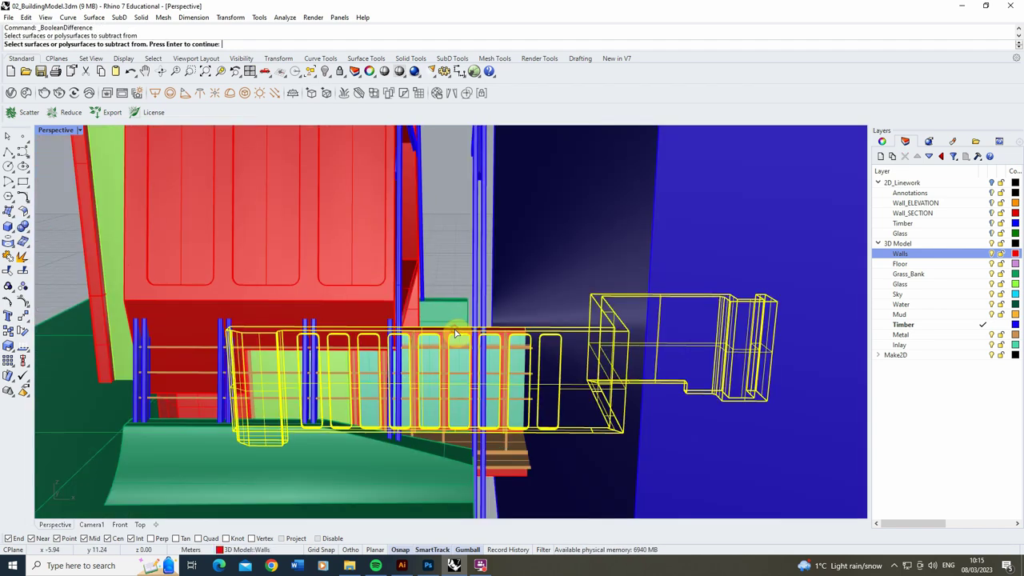
pyautogui.press('Return')
pyautogui.click(560, 308)
pyautogui.press('Return')
pyautogui.click(556, 296)
pyautogui.moveTo(680, 292); pyautogui.dragTo(752, 292)
pyautogui.hotkey('ctrl', 'z')
pyautogui.hotkey('ctrl', 'z')
# Try the Rendered display mode, and set the Perspective view to Ghosted.
pyautogui.scroll(5, 436, 280)
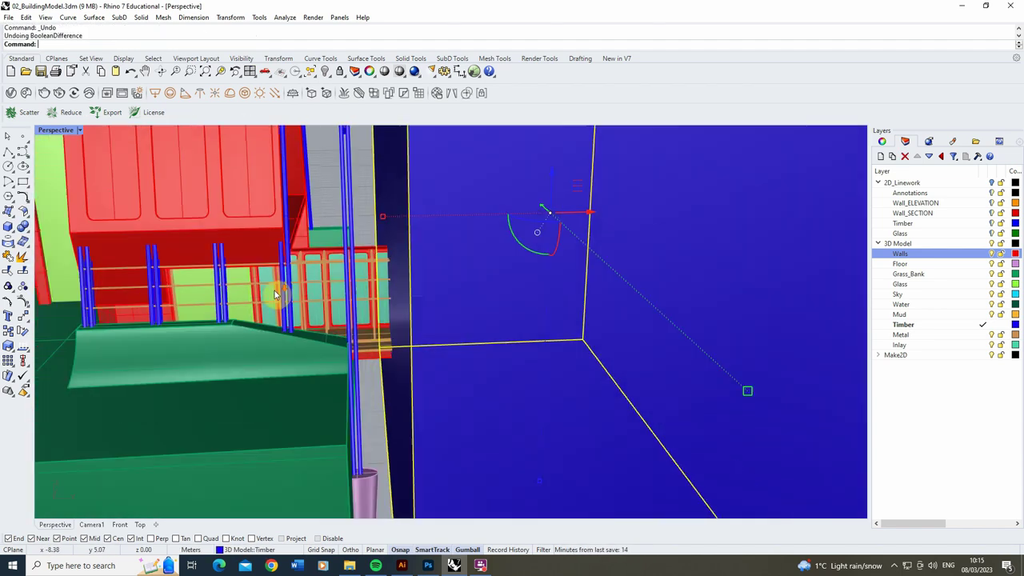
pyautogui.scroll(-3, 496, 245)
pyautogui.click(80, 129)
pyautogui.click(120, 189)
pyautogui.click(79, 131)
pyautogui.click(111, 200)
pyautogui.moveTo(152, 264); pyautogui.dragTo(131, 256, button='right')
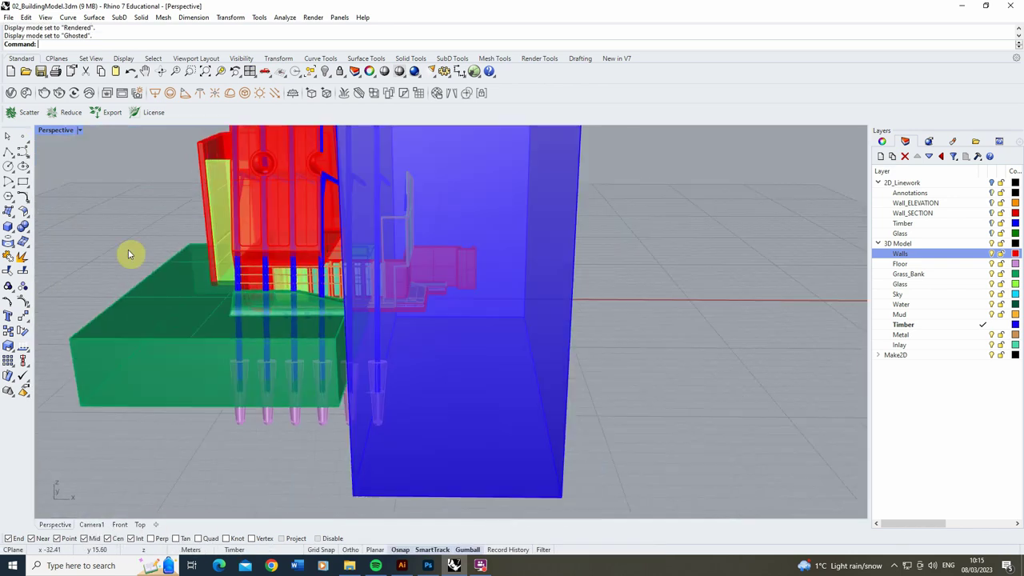
# Trim the walkway part inside the box, using the box as the cutting object.
pyautogui.click(449, 344)
pyautogui.click(7, 271)
pyautogui.scroll(8, 405, 284)
pyautogui.click(425, 213)
pyautogui.scroll(-8, 480, 232)
pyautogui.press('Return')
# Shift the box slightly outward and Boolean-subtract it from the wall polysurface at the base of the walkway.
pyautogui.scroll(2, 538, 239)
pyautogui.moveTo(539, 239); pyautogui.dragTo(496, 234, button='right')
pyautogui.moveTo(478, 230); pyautogui.dragTo(510, 230)
pyautogui.click(54, 232)
pyautogui.moveTo(741, 360); pyautogui.dragTo(715, 365, button='right')
pyautogui.press('Escape')
pyautogui.click(715, 366)
pyautogui.click(386, 277)
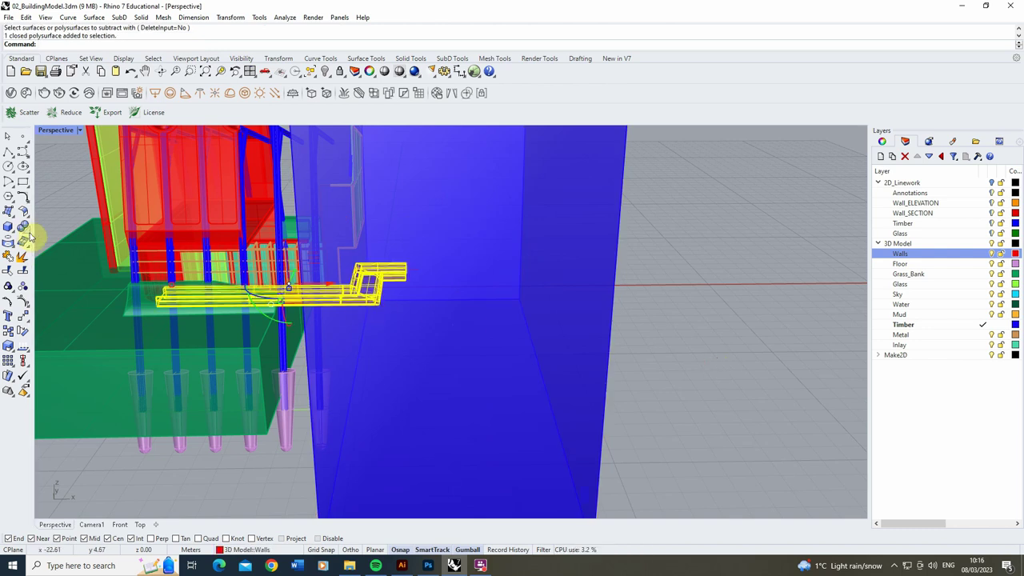
pyautogui.click(429, 309)
# Shift the box a little further out and trim the walkway part crossing its face with it.
pyautogui.scroll(1, 448, 296)
pyautogui.moveTo(484, 201); pyautogui.dragTo(501, 201)
pyautogui.click(7, 271)
pyautogui.scroll(6, 372, 288)
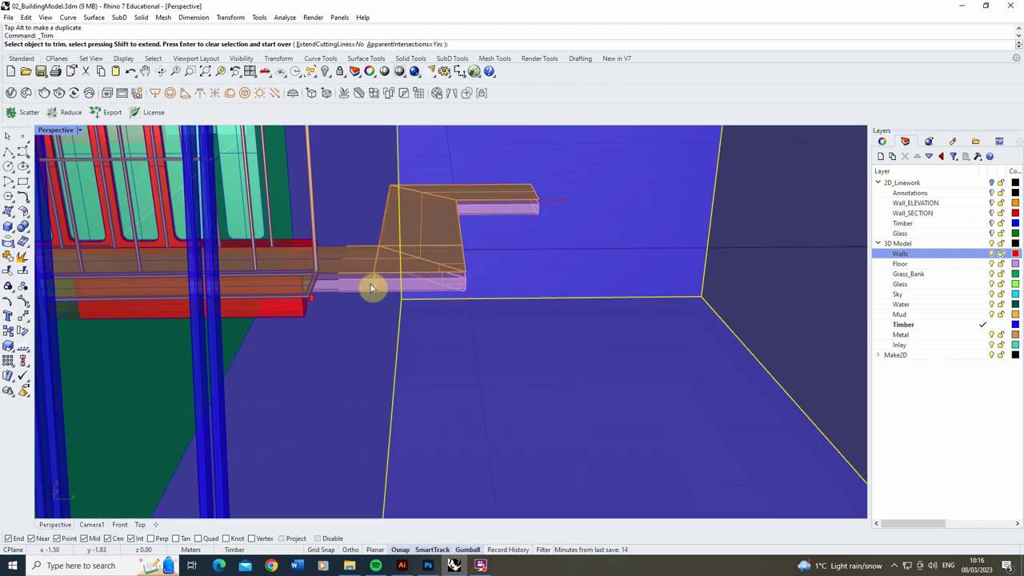
pyautogui.click(373, 288)
pyautogui.press('Return')
# Boolean-subtract the box from the stepped walkway decking.
pyautogui.scroll(-8, 373, 288)
pyautogui.click(353, 280)
pyautogui.click(28, 234)
pyautogui.click(54, 232)
pyautogui.click(490, 333)
pyautogui.rightClick(568, 321)
# Shift the box slightly outward and Boolean-subtract it from the stepped floor slab under the walkway.
pyautogui.scroll(6, 345, 284)
pyautogui.click(472, 216)
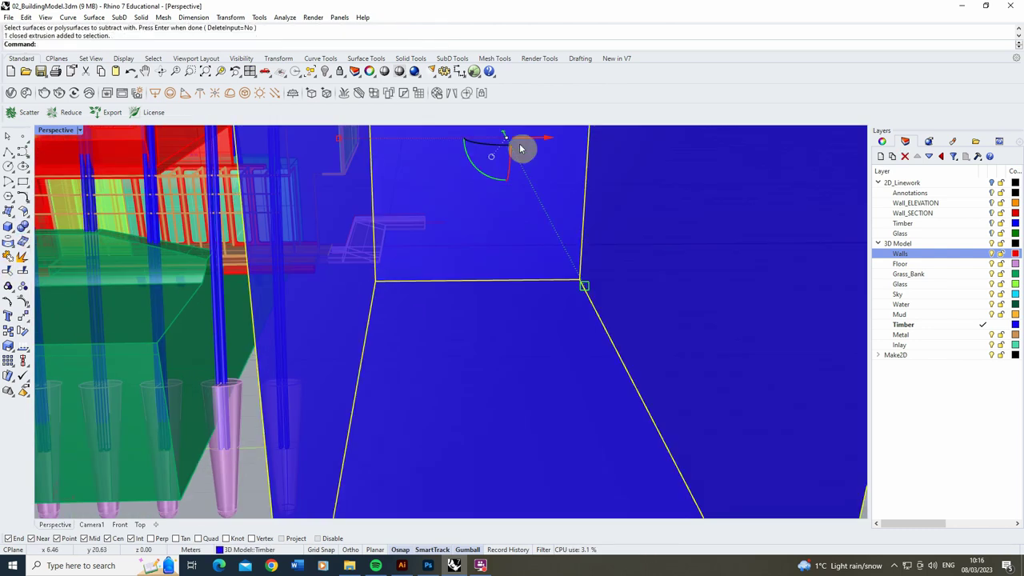
pyautogui.moveTo(522, 141); pyautogui.dragTo(543, 141)
pyautogui.click(263, 368)
pyautogui.click(28, 234)
pyautogui.click(53, 232)
pyautogui.click(392, 223)
pyautogui.rightClick(453, 295)
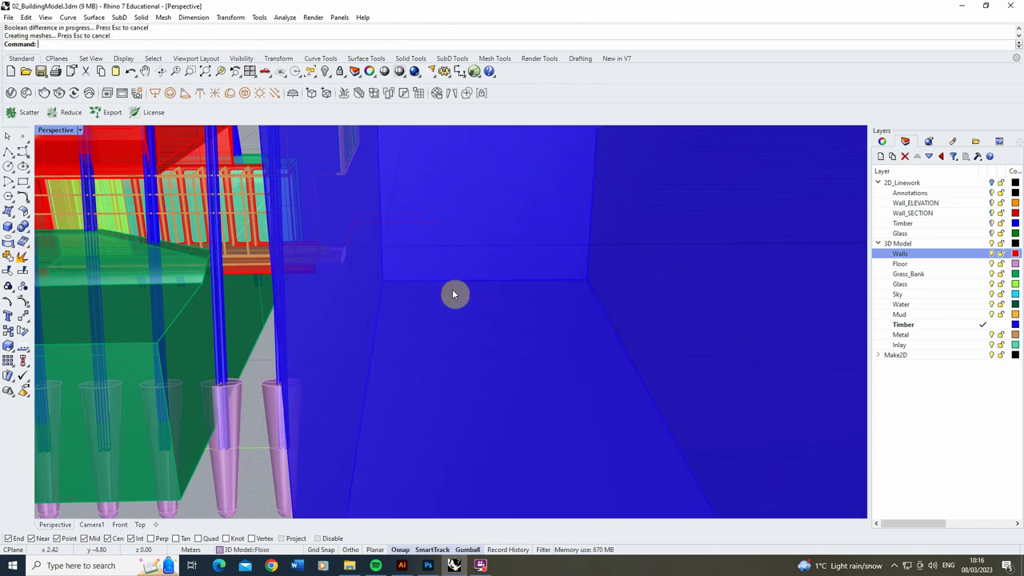
# Move the box clear of the model and delete the leftover panels standing beyond the walkway cut.
pyautogui.scroll(-8, 452, 296)
pyautogui.click(453, 296)
pyautogui.moveTo(465, 243); pyautogui.dragTo(592, 242)
pyautogui.scroll(5, 441, 228)
pyautogui.click(418, 297)
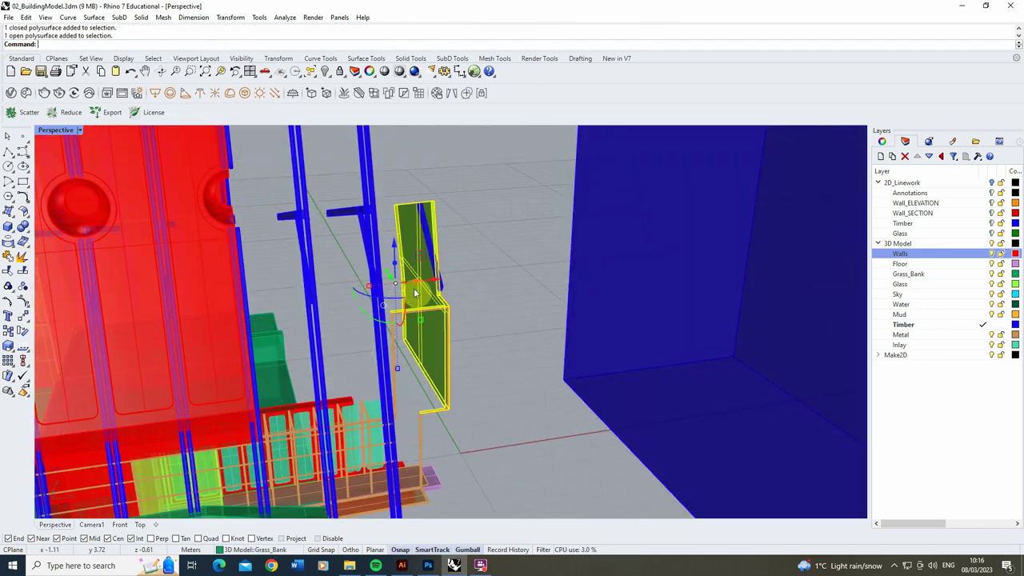
pyautogui.press('Delete')
# Move the box back over the walkway end and Boolean-subtract it from the metal frame around the walkway panel.
pyautogui.scroll(-6, 421, 242)
pyautogui.moveTo(420, 242); pyautogui.dragTo(394, 215, button='right')
pyautogui.click(650, 268)
pyautogui.scroll(6, 407, 264)
pyautogui.moveTo(653, 265); pyautogui.dragTo(524, 265)
pyautogui.click(311, 229)
pyautogui.click(28, 234)
pyautogui.click(54, 232)
pyautogui.click(374, 187)
pyautogui.rightClick(375, 187)
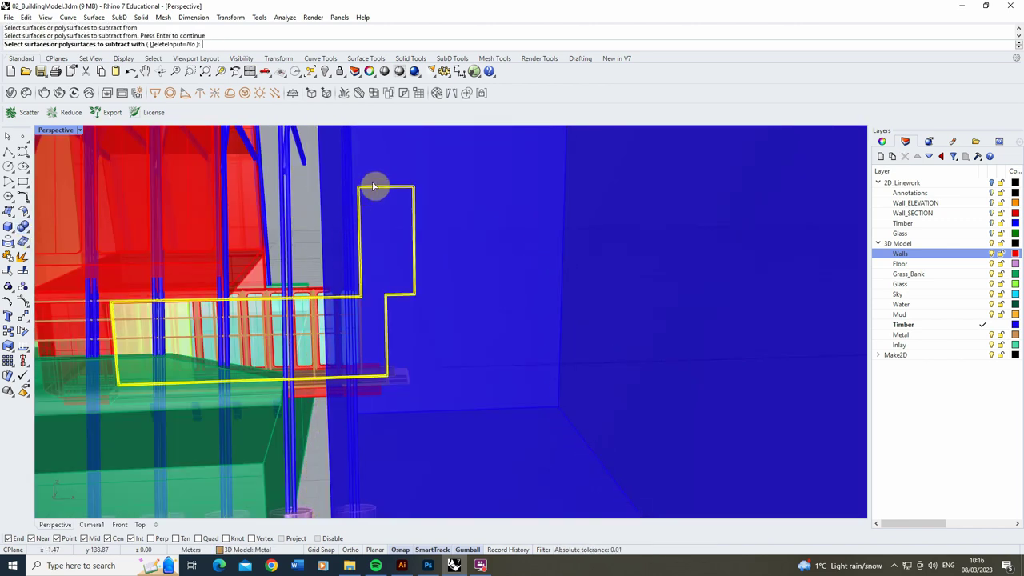
# Delete the leftover objects beyond the walkway cut.
pyautogui.scroll(-8, 402, 279)
pyautogui.press('Delete')
pyautogui.click(403, 279)
pyautogui.press('Delete')
pyautogui.moveTo(402, 279); pyautogui.dragTo(400, 337, button='right')
# Draw a new box taller than the building for the cross section.
pyautogui.click(8, 227)
pyautogui.click(588, 394)
pyautogui.click(449, 171)
pyautogui.moveTo(451, 173); pyautogui.dragTo(460, 132, button='right')
pyautogui.click(462, 155)
# Move the new box down and across so that it covers the half of the building to cut away.
pyautogui.click(500, 200)
pyautogui.moveTo(514, 197); pyautogui.dragTo(521, 274)
pyautogui.moveTo(521, 274); pyautogui.dragTo(489, 308, button='right')
pyautogui.scroll(4, 513, 280)
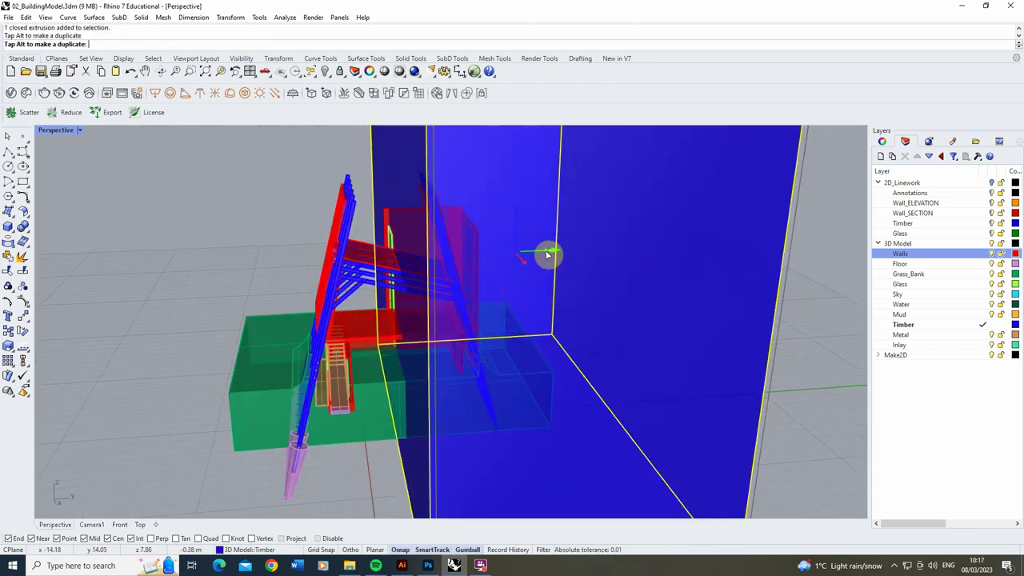
pyautogui.moveTo(549, 256); pyautogui.dragTo(526, 260)
pyautogui.moveTo(525, 259); pyautogui.dragTo(520, 240, button='right')
pyautogui.click(192, 232)
pyautogui.click(29, 233)
pyautogui.click(54, 232)
pyautogui.click(371, 390)
pyautogui.click(412, 419)
pyautogui.click(588, 304)
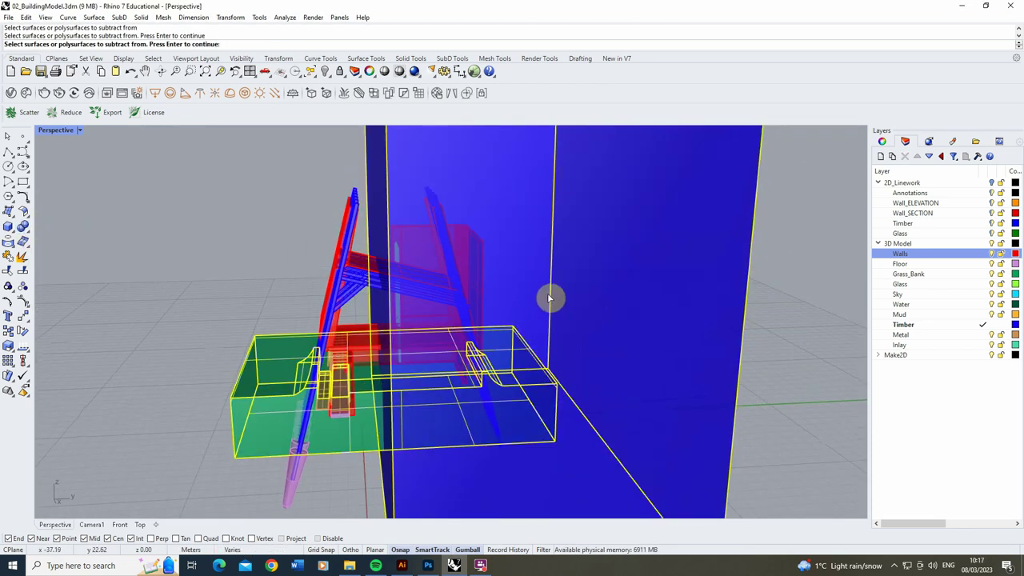
pyautogui.press('Escape')
# Boolean-subtract the box from the green site base.
pyautogui.click(32, 235)
pyautogui.click(53, 232)
pyautogui.click(379, 390)
pyautogui.press('Return')
pyautogui.click(563, 216)
pyautogui.press('Return')
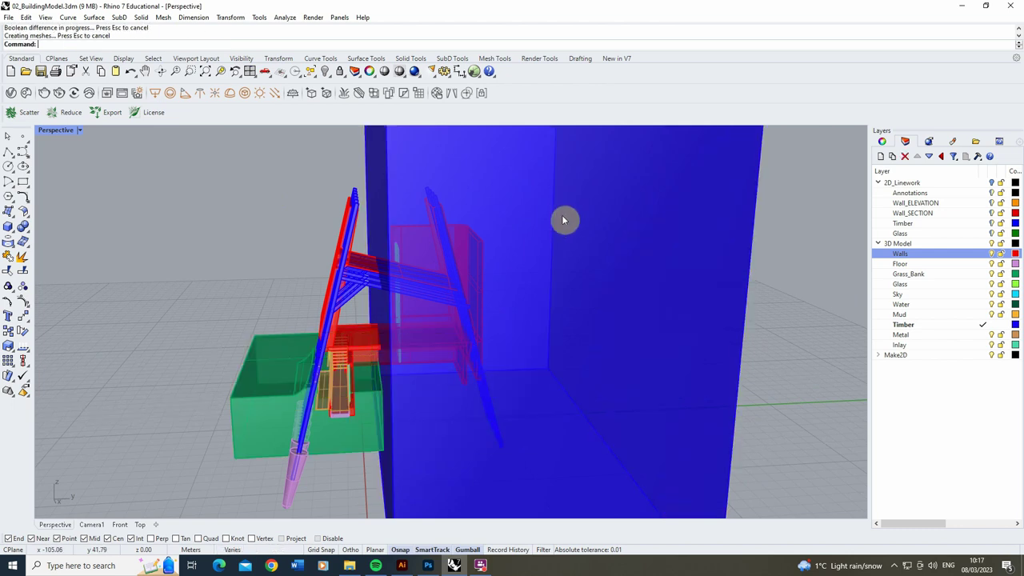
pyautogui.press('Delete')
# Boolean-subtract the box from the walkway wall and the sloping red wall member between the leaning walls.
pyautogui.moveTo(469, 406); pyautogui.dragTo(384, 344, button='right')
pyautogui.click(380, 347)
pyautogui.click(384, 352)
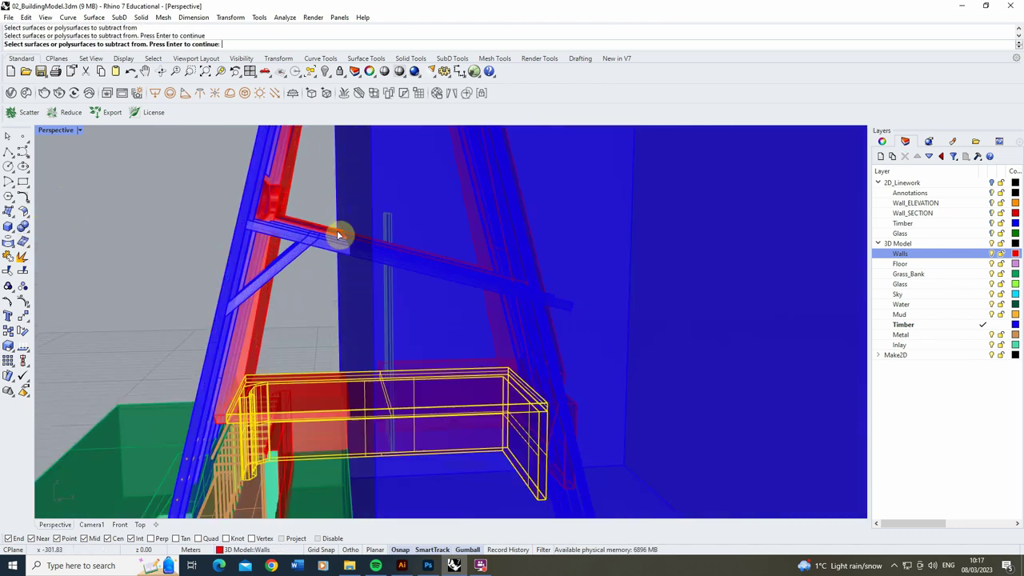
pyautogui.click(339, 232)
pyautogui.press('Return')
pyautogui.click(396, 219)
pyautogui.press('Return')
# Move the box clear of the model and delete the glass panel and cut-off lower wall piece beyond the section.
pyautogui.click(507, 271)
pyautogui.moveTo(530, 265); pyautogui.dragTo(647, 266)
pyautogui.click(376, 299)
pyautogui.press('Delete')
pyautogui.scroll(-7, 399, 334)
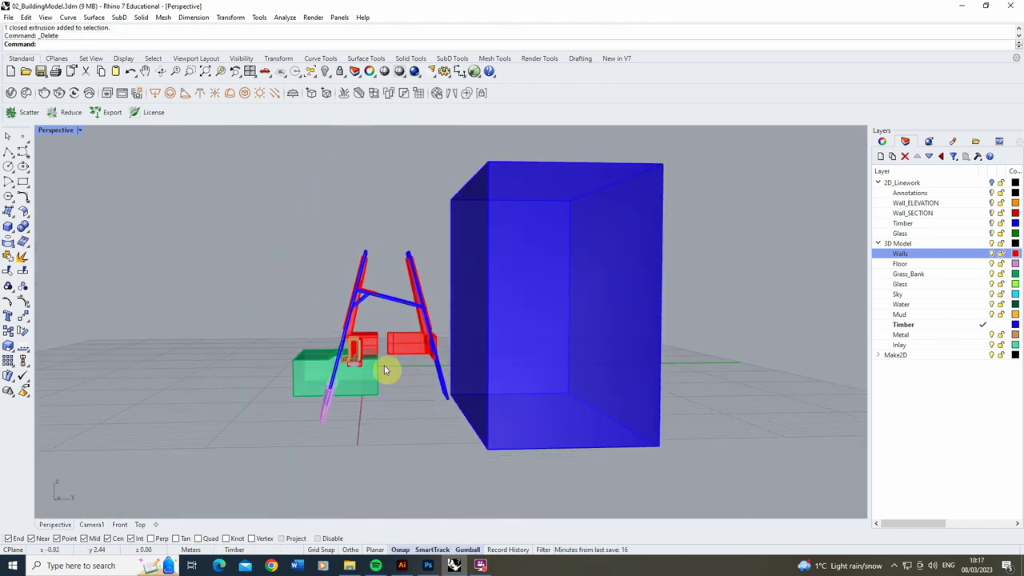
pyautogui.click(407, 344)
pyautogui.press('Delete')
# Select the leaning wall and its timber posts beyond the section, leaving out the cross beams, and delete them.
pyautogui.moveTo(430, 232); pyautogui.dragTo(412, 321)
pyautogui.scroll(5, 402, 294)
pyautogui.moveTo(402, 294); pyautogui.dragTo(398, 308, button='right')
pyautogui.click(389, 293)
pyautogui.keyDown('shift'); pyautogui.click(389, 270); pyautogui.keyUp('shift')
pyautogui.keyDown('shift'); pyautogui.click(400, 268); pyautogui.keyUp('shift')
pyautogui.moveTo(384, 240); pyautogui.dragTo(400, 257, button='right')
pyautogui.keyDown('ctrl'); pyautogui.click(344, 253); pyautogui.keyUp('ctrl')
pyautogui.keyDown('shift'); pyautogui.click(262, 194); pyautogui.keyUp('shift')
pyautogui.moveTo(314, 195); pyautogui.dragTo(322, 152, button='right')
pyautogui.moveTo(370, 172); pyautogui.dragTo(486, 462)
pyautogui.press('Delete')
# Move the box over the projecting ends of the timber cross beams and Boolean-subtract it from the beams.
pyautogui.moveTo(376, 232); pyautogui.dragTo(357, 224, button='right')
pyautogui.click(599, 249)
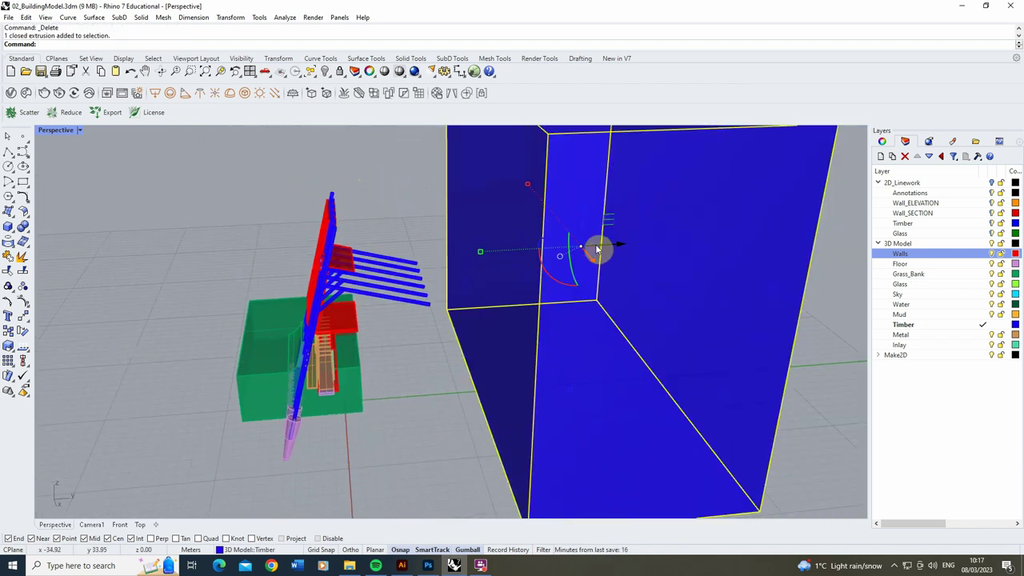
pyautogui.moveTo(599, 249); pyautogui.dragTo(511, 250)
pyautogui.click(27, 229)
pyautogui.moveTo(318, 318); pyautogui.dragTo(208, 316, button='right')
pyautogui.press('Return')
pyautogui.click(401, 269)
pyautogui.press('Return')
pyautogui.click(314, 267)
# Move the box across to the outer side of the remaining leaning wall, beside its posts and the green site base.
pyautogui.scroll(5, 408, 386)
pyautogui.scroll(-5, 407, 385)
pyautogui.moveTo(408, 386); pyautogui.dragTo(382, 396, button='right')
pyautogui.scroll(8, 382, 396)
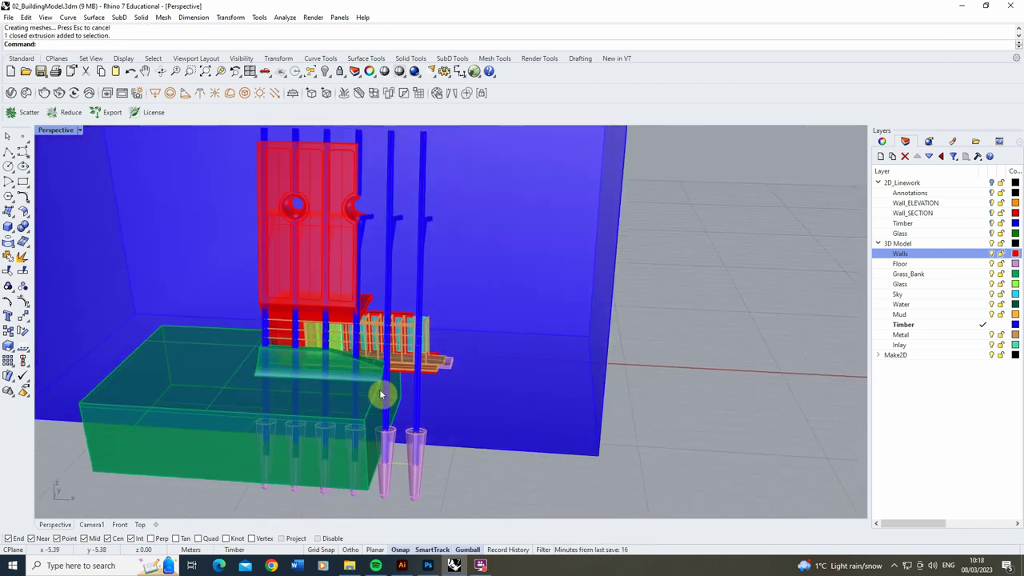
pyautogui.scroll(-6, 382, 395)
pyautogui.click(384, 253)
pyautogui.moveTo(282, 258); pyautogui.dragTo(136, 323)
pyautogui.press('Escape')
pyautogui.click(254, 462)
pyautogui.moveTo(248, 414); pyautogui.dragTo(188, 448, button='right')
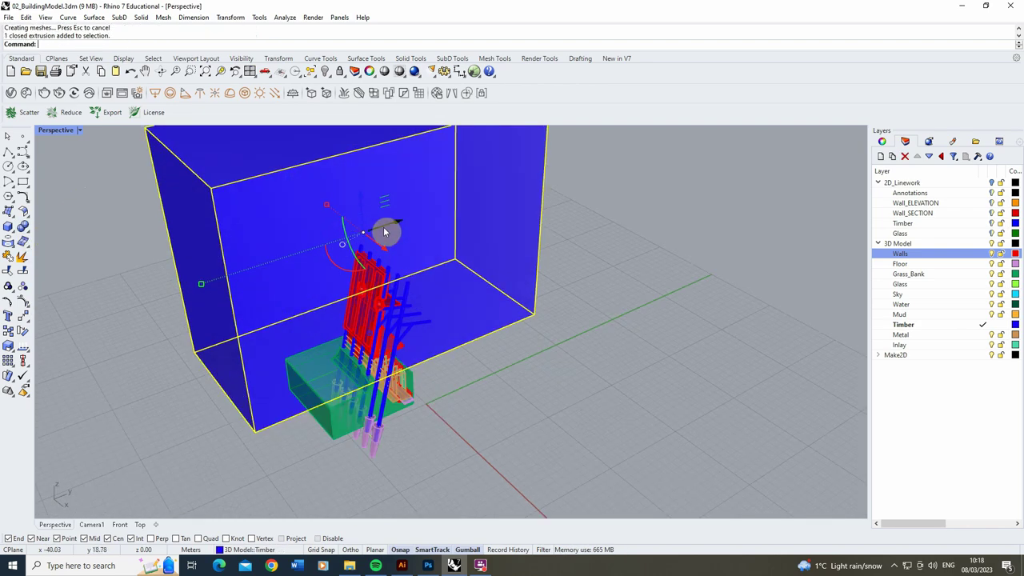
pyautogui.moveTo(387, 231); pyautogui.dragTo(162, 297)
pyautogui.scroll(4, 562, 329)
pyautogui.moveTo(448, 360); pyautogui.dragTo(616, 356, button='right')
pyautogui.scroll(-5, 562, 329)
pyautogui.moveTo(272, 422); pyautogui.dragTo(327, 441)
pyautogui.scroll(5, 460, 412)
pyautogui.scroll(-8, 491, 380)
pyautogui.moveTo(480, 379); pyautogui.dragTo(448, 328, button='right')
pyautogui.scroll(5, 448, 328)
pyautogui.moveTo(353, 298); pyautogui.dragTo(322, 303)
pyautogui.moveTo(321, 304); pyautogui.dragTo(325, 288, button='right')
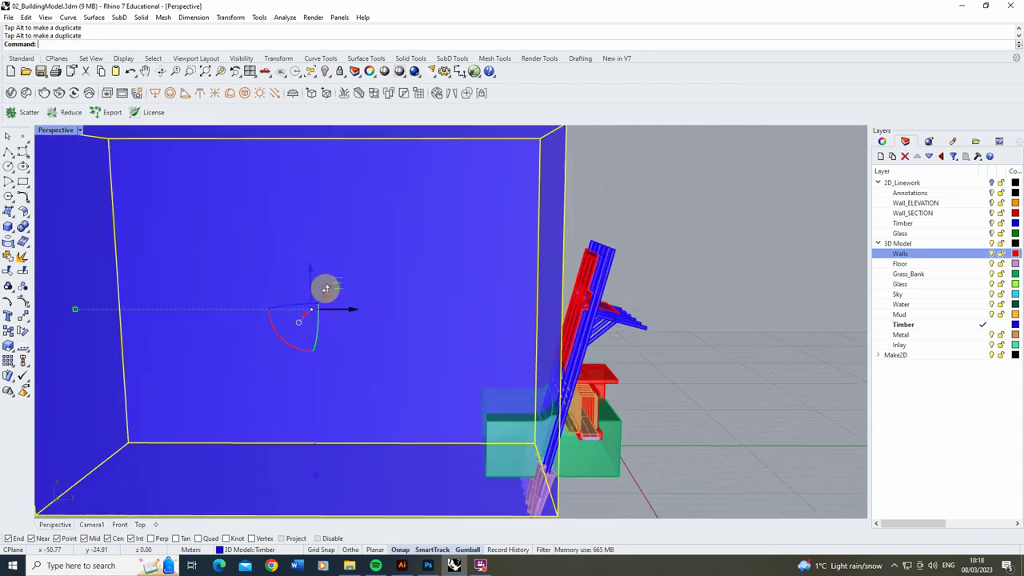
# Copy the box between two picked points and delete the original.
pyautogui.moveTo(560, 360); pyautogui.dragTo(672, 401, button='right')
pyautogui.scroll(-5, 672, 400)
pyautogui.click(8, 332)
pyautogui.click(307, 300)
pyautogui.click(356, 337)
pyautogui.press('Delete')
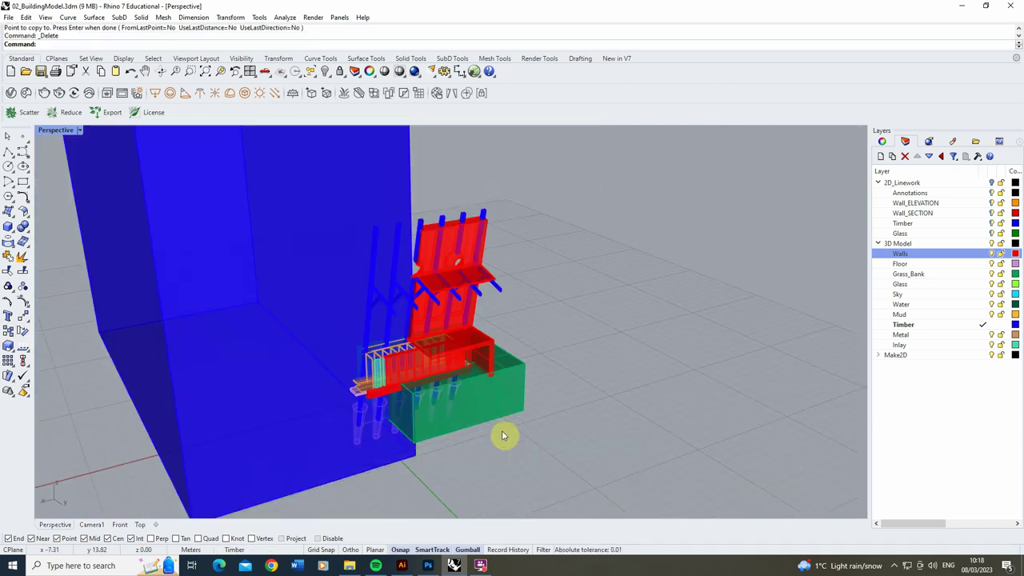
# Boolean-subtract the box from the green site base and delete the box.
pyautogui.click(26, 229)
pyautogui.click(54, 232)
pyautogui.click(504, 385)
pyautogui.click(367, 207)
pyautogui.click(367, 207)
pyautogui.press('Delete')
pyautogui.moveTo(496, 383); pyautogui.dragTo(517, 370, button='right')
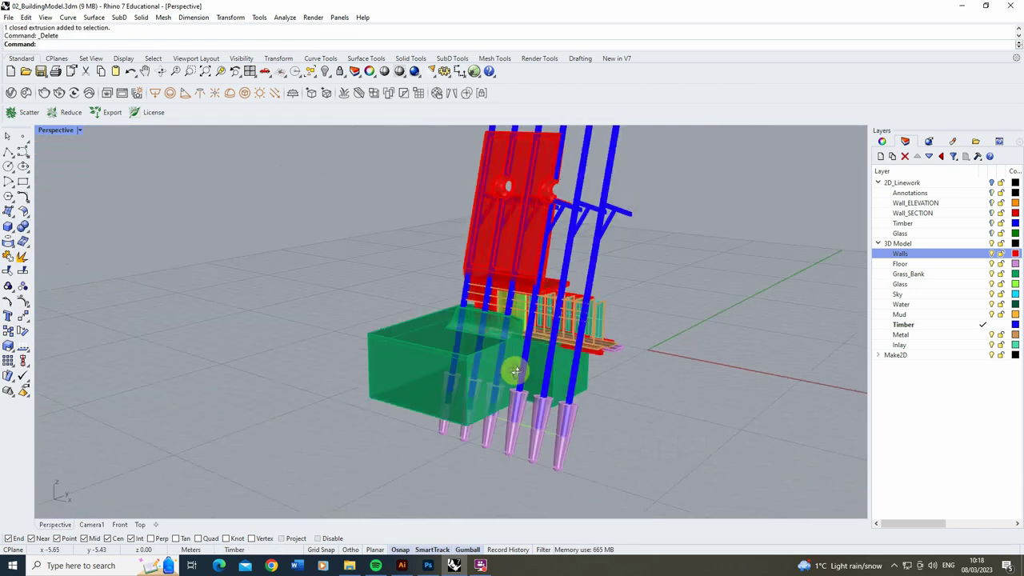
# Delete the outermost timber post together with its purple foundation pile.
pyautogui.click(622, 360)
pyautogui.press('Delete')
pyautogui.click(613, 429)
pyautogui.press('Delete')
pyautogui.moveTo(614, 429); pyautogui.dragTo(406, 340, button='right')
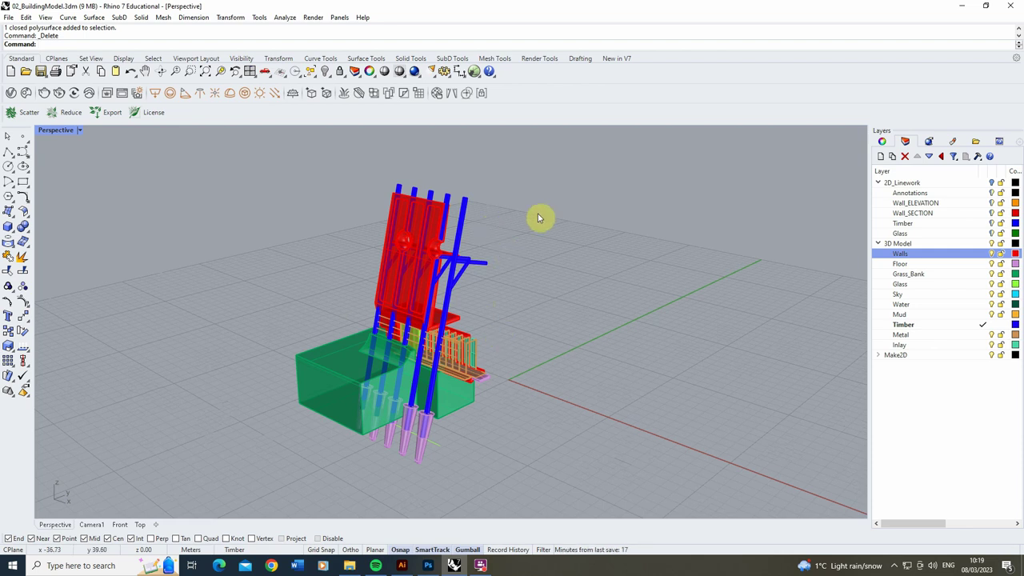
# Zoom to the selected model and delete the inlay panel standing beyond the end of the red walkway wall.
pyautogui.moveTo(538, 178); pyautogui.dragTo(252, 502)
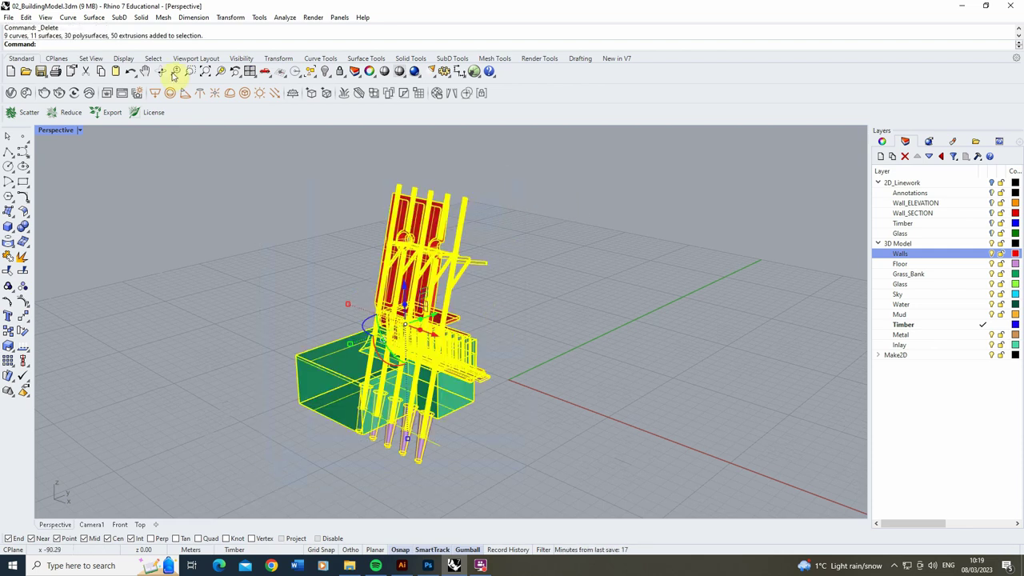
pyautogui.click(220, 71)
pyautogui.press('Escape')
pyautogui.scroll(6, 545, 384)
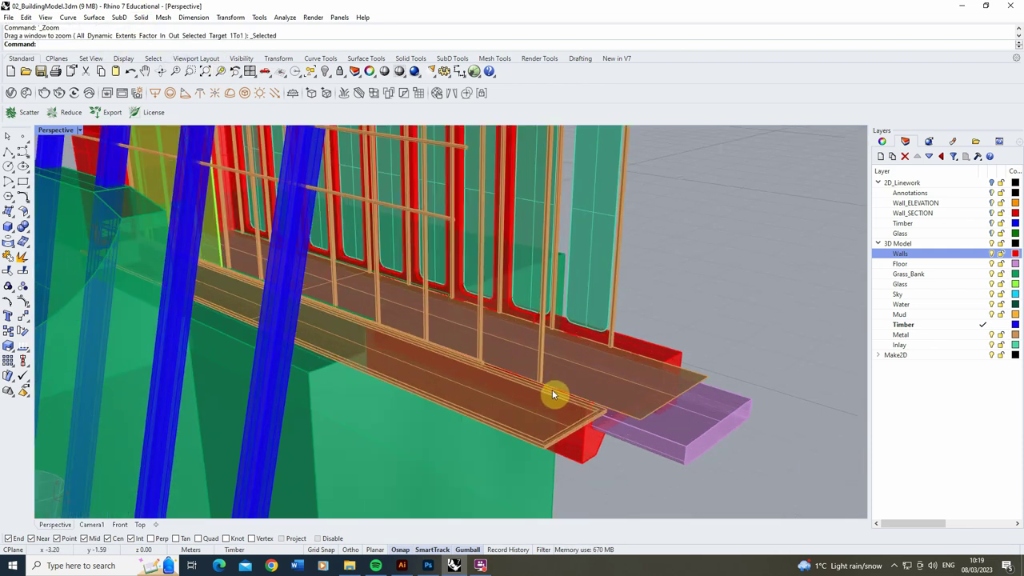
pyautogui.moveTo(545, 383)
pyautogui.mouseDown(button='right')
pyautogui.moveTo(494, 338)
pyautogui.moveTo(566, 377)
pyautogui.moveTo(633, 392)
pyautogui.moveTo(565, 373)
pyautogui.mouseUp(button='right')
pyautogui.moveTo(479, 384)
pyautogui.mouseDown(button='right')
pyautogui.moveTo(504, 366)
pyautogui.moveTo(489, 305)
pyautogui.moveTo(503, 270)
pyautogui.moveTo(553, 309)
pyautogui.moveTo(531, 331)
pyautogui.moveTo(437, 343)
pyautogui.moveTo(499, 339)
pyautogui.moveTo(498, 296)
pyautogui.moveTo(434, 239)
pyautogui.moveTo(529, 295)
pyautogui.mouseUp(button='right')
pyautogui.click(509, 270)
pyautogui.press('Delete')
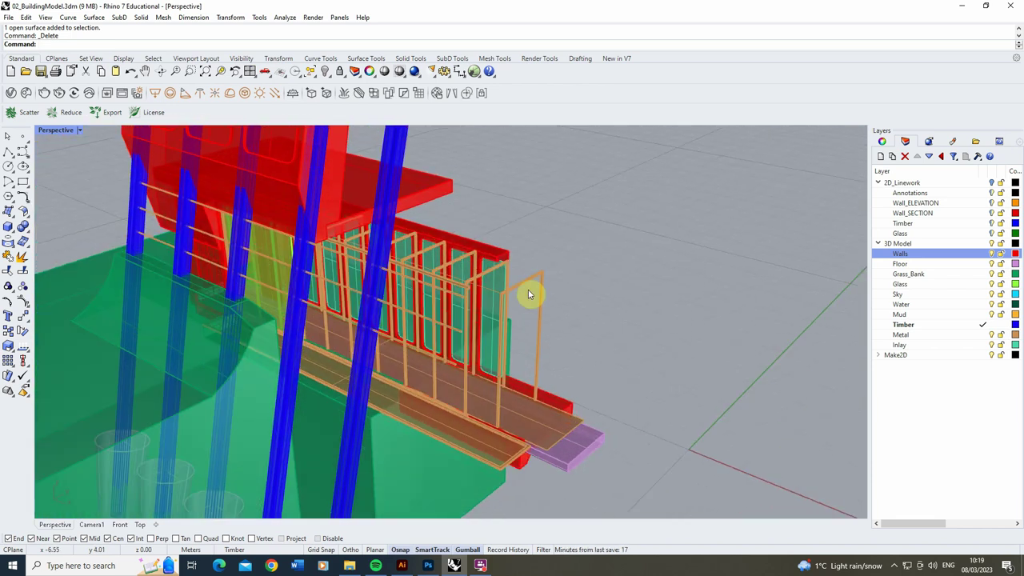
# Lengthen the glass panel behind the railings and shift it along the walkway towards its open end.
pyautogui.scroll(6, 358, 270)
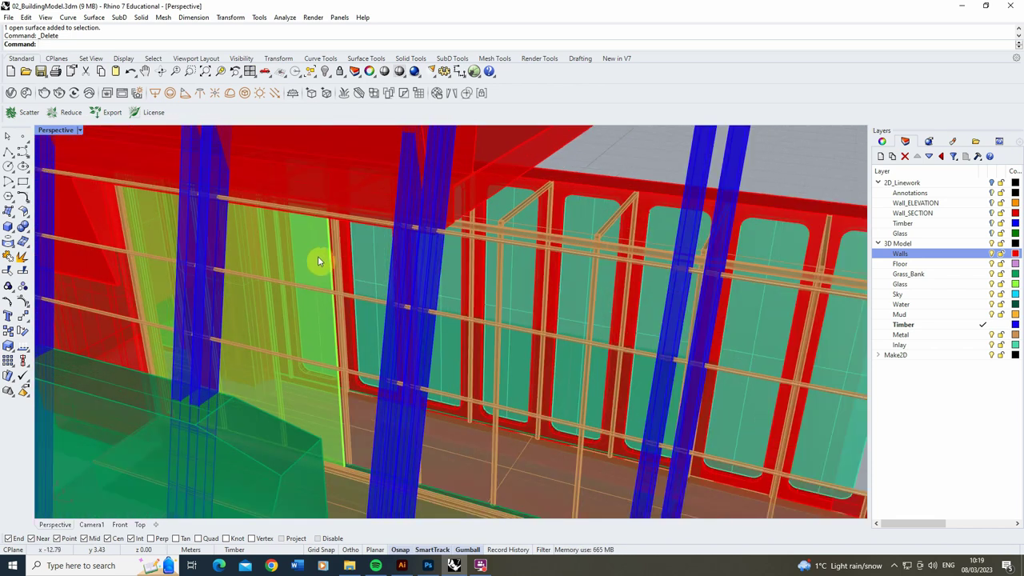
pyautogui.click(327, 262)
pyautogui.scroll(-6, 327, 262)
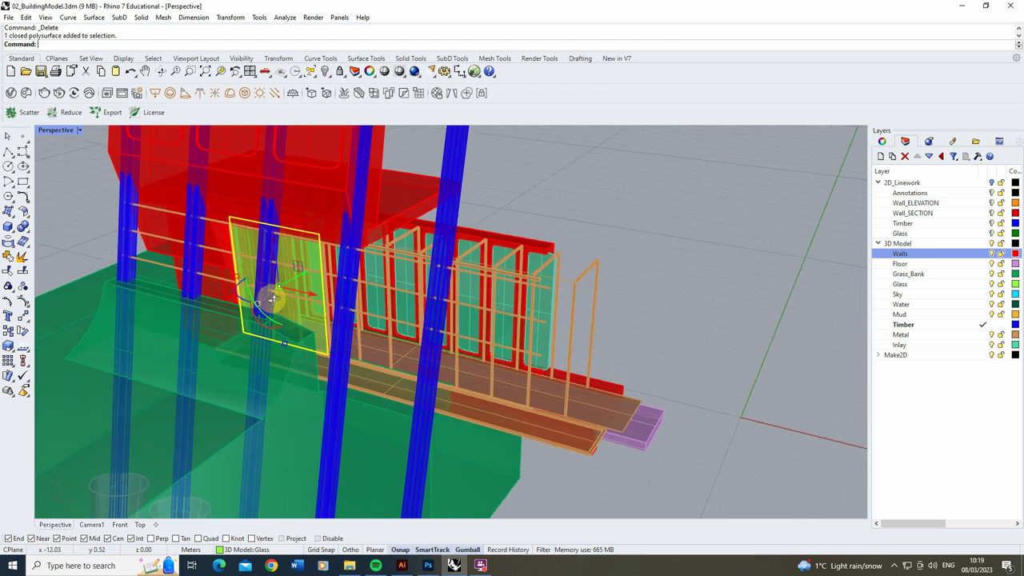
pyautogui.moveTo(217, 274); pyautogui.dragTo(212, 273)
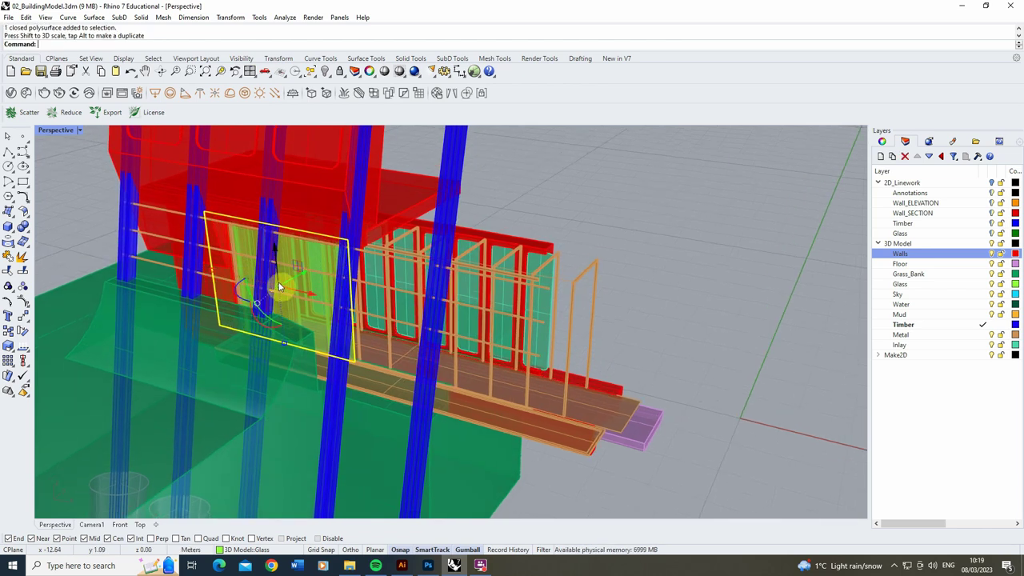
pyautogui.moveTo(297, 294); pyautogui.dragTo(320, 299)
pyautogui.moveTo(241, 278); pyautogui.dragTo(288, 288)
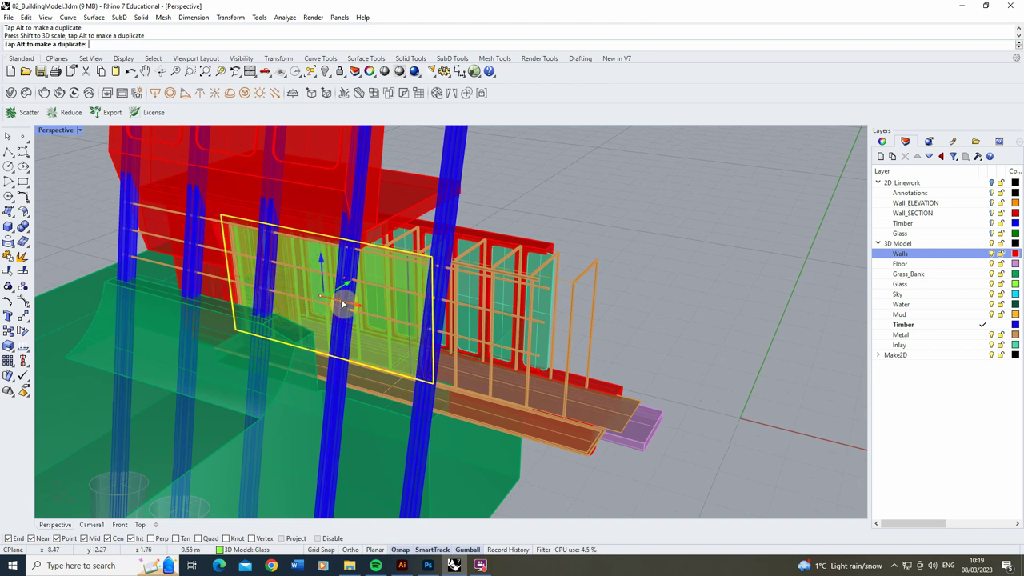
# Check the sectioned model from several sides and delete the stray line beside the foundation piles.
pyautogui.moveTo(596, 214); pyautogui.dragTo(406, 286, button='right')
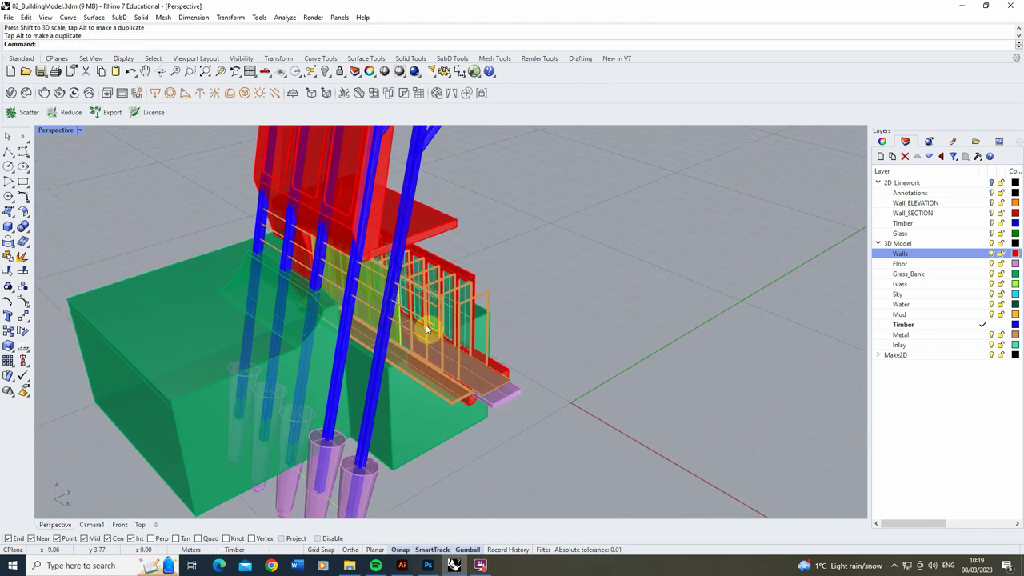
pyautogui.moveTo(427, 328); pyautogui.dragTo(411, 227, button='right')
pyautogui.moveTo(469, 339); pyautogui.dragTo(480, 402, button='right')
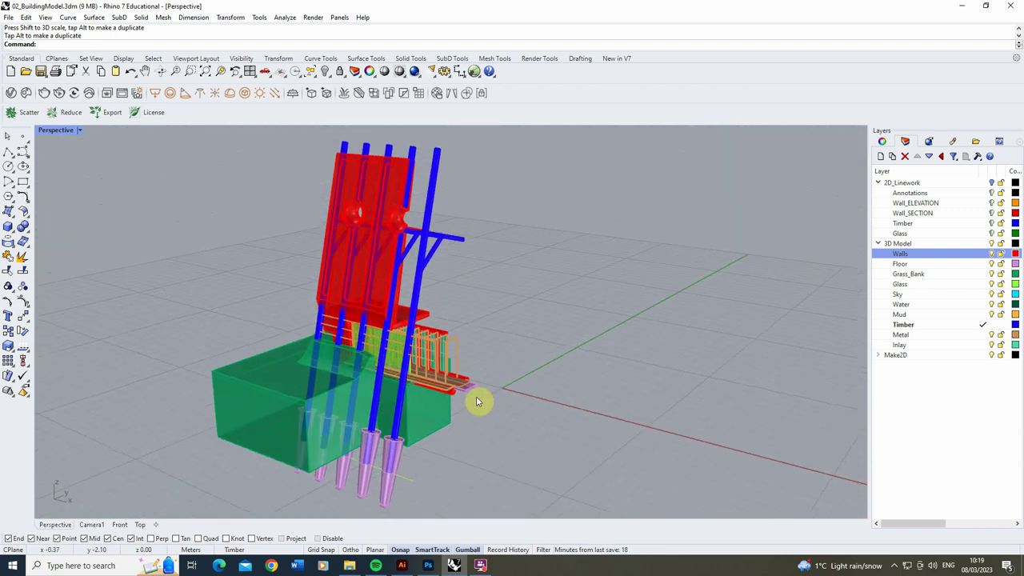
pyautogui.scroll(2, 472, 396)
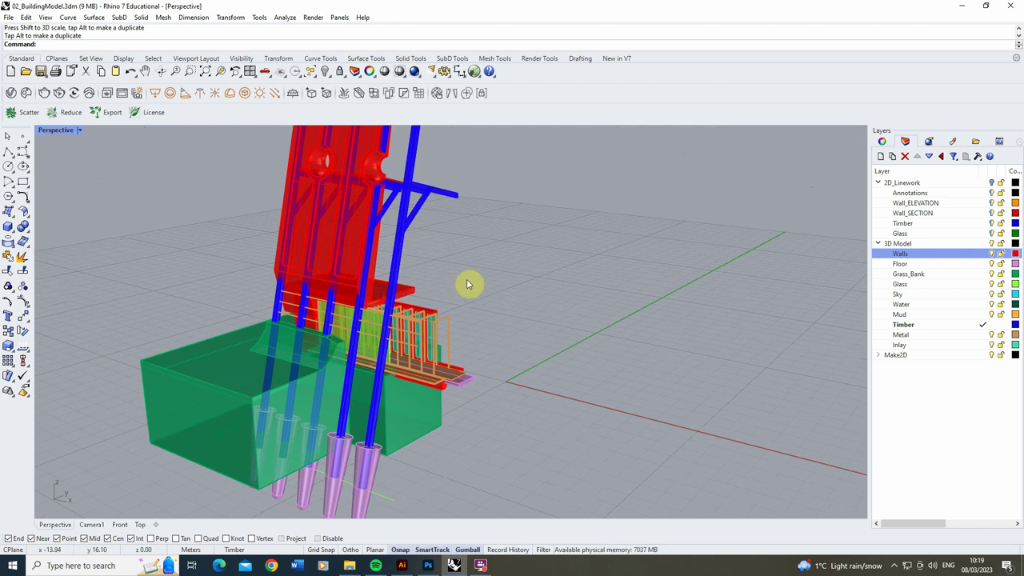
pyautogui.scroll(-2, 491, 344)
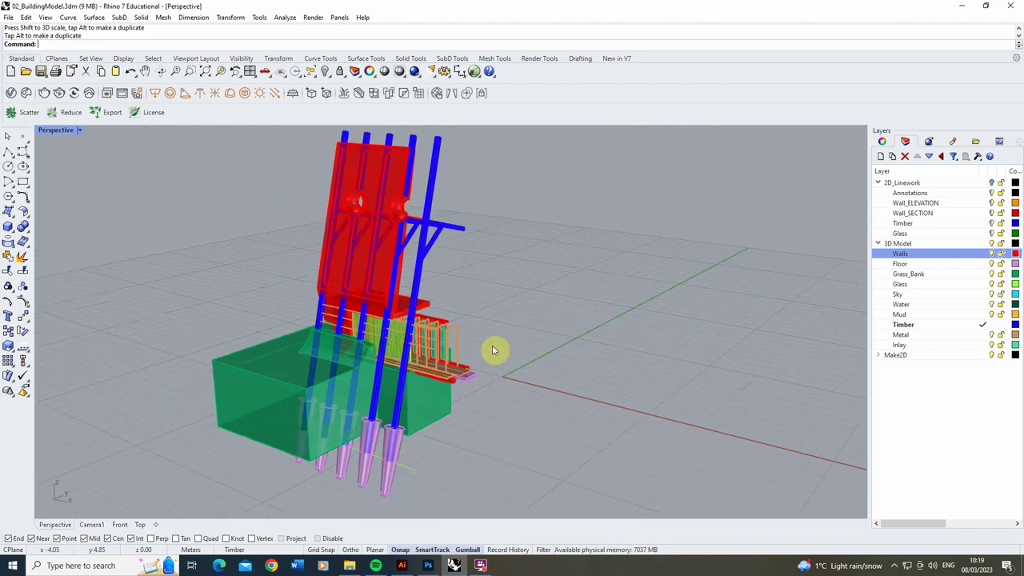
pyautogui.moveTo(479, 349); pyautogui.dragTo(355, 412, button='right')
pyautogui.scroll(2, 377, 404)
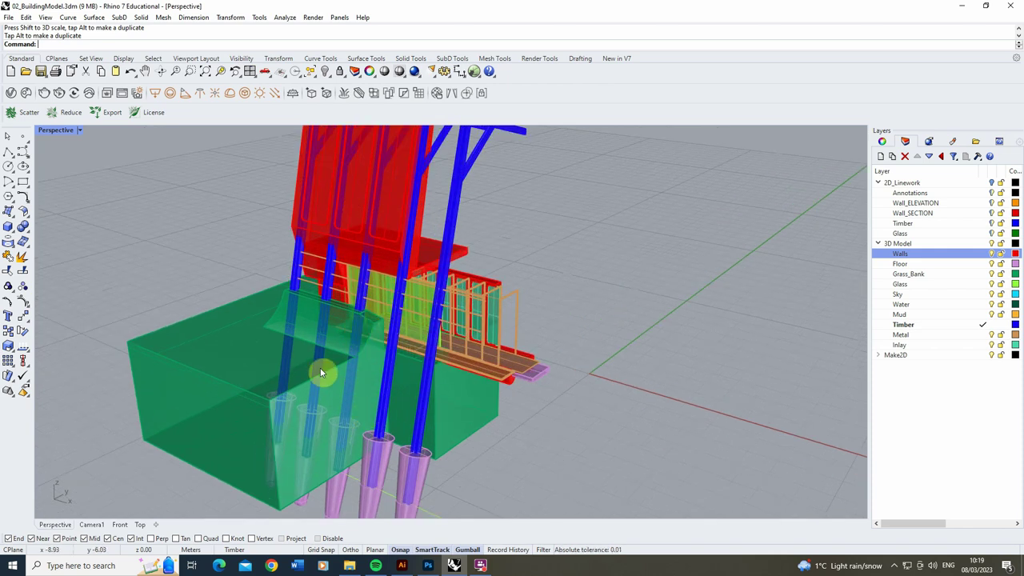
pyautogui.scroll(-2, 362, 390)
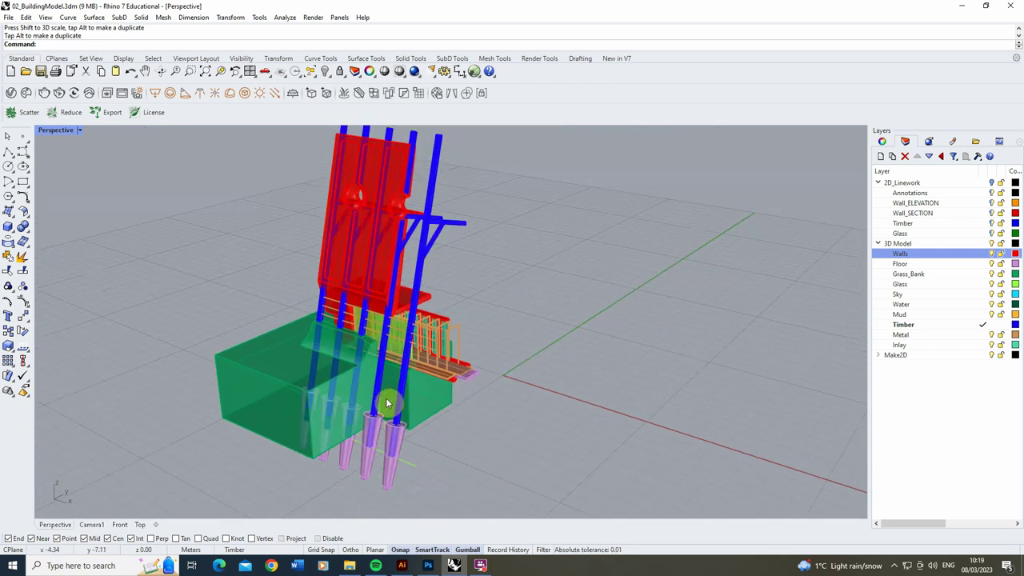
pyautogui.moveTo(347, 459); pyautogui.dragTo(435, 451, button='right')
pyautogui.scroll(-3, 436, 450)
pyautogui.scroll(2, 404, 418)
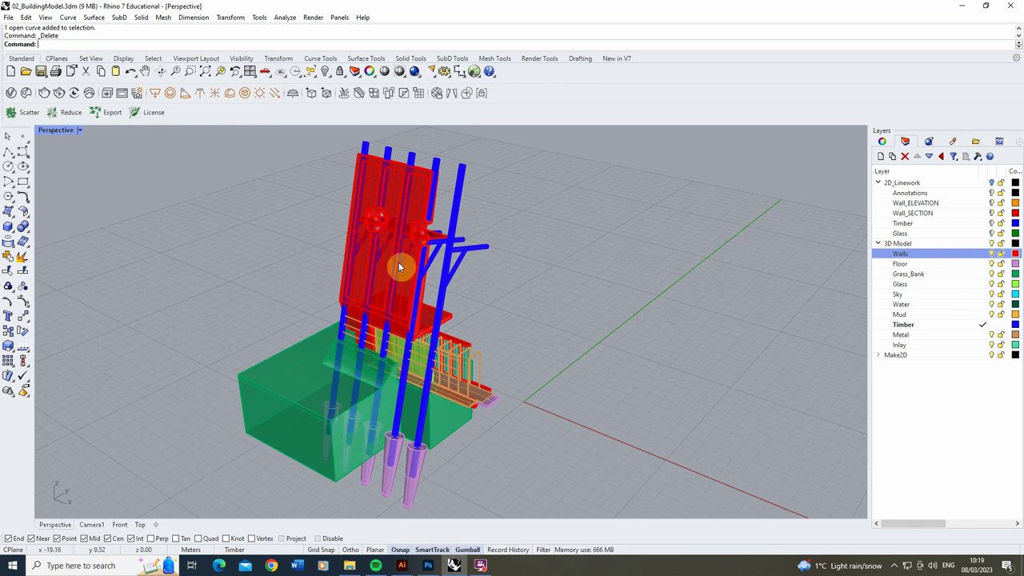
pyautogui.moveTo(264, 291); pyautogui.dragTo(333, 290, button='right')
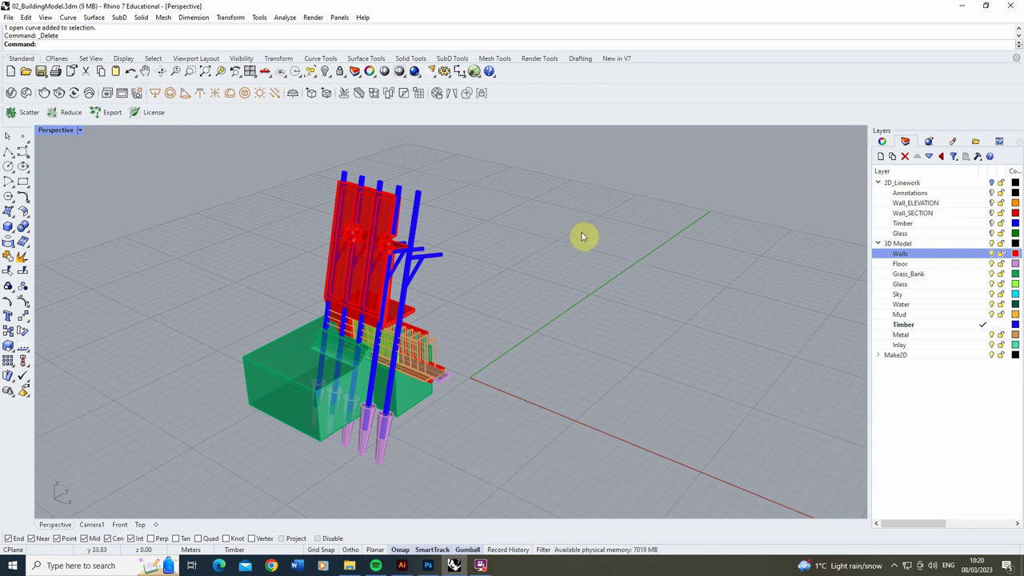
# Look through the render commands and switch the Perspective viewport's display mode to Rendered.
pyautogui.click(312, 18)
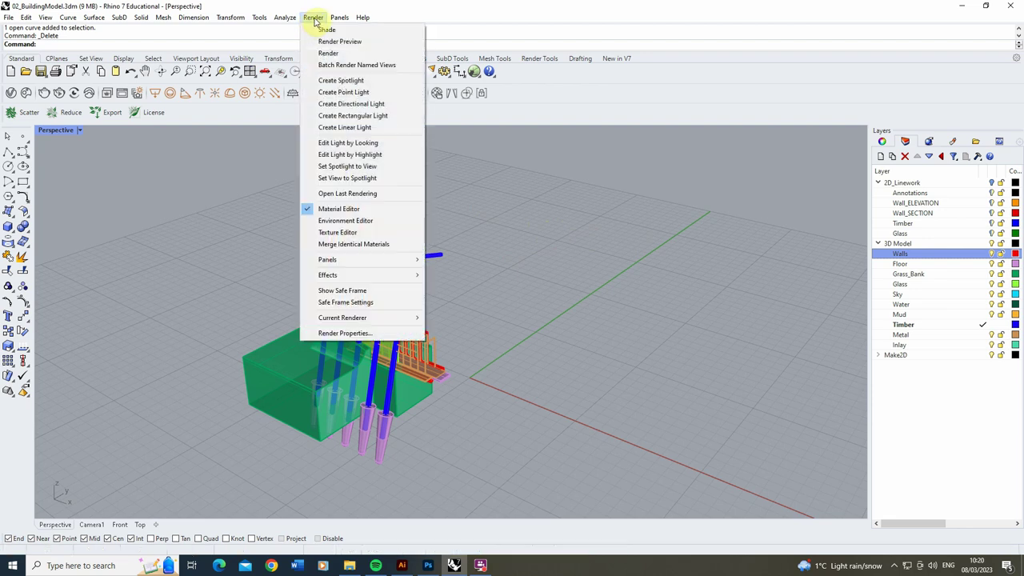
pyautogui.moveTo(352, 319)
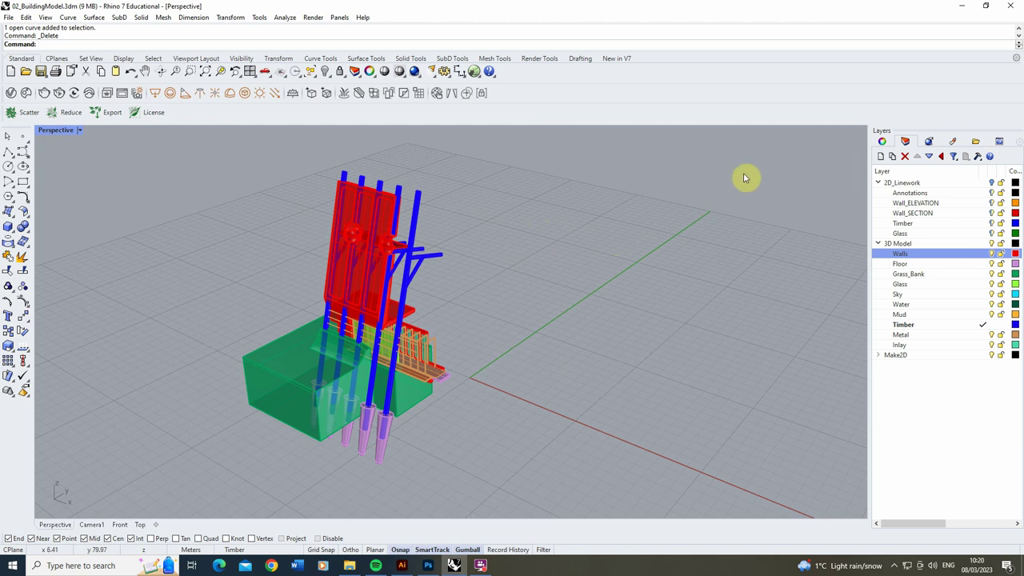
pyautogui.click(80, 130)
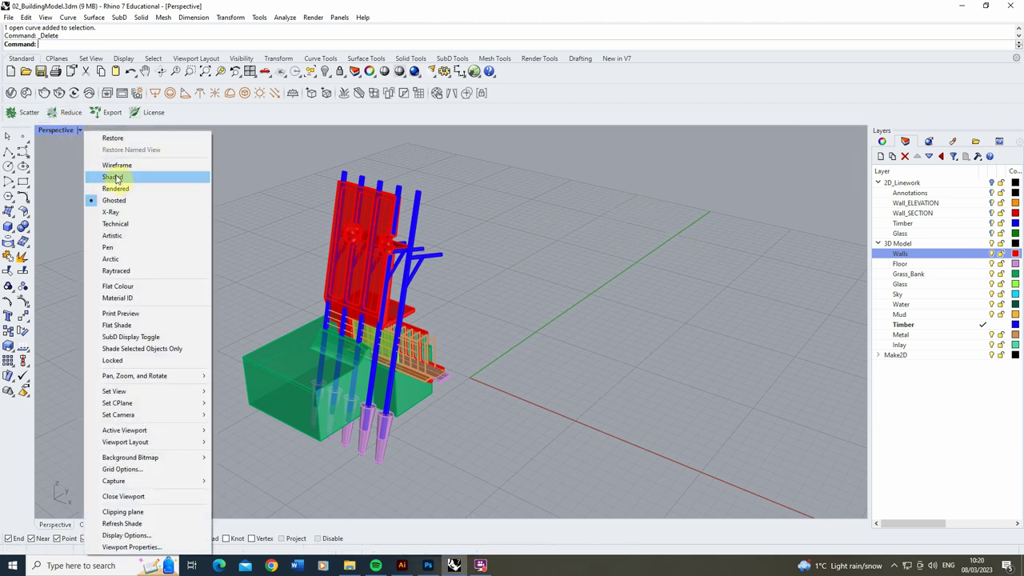
pyautogui.click(116, 176)
pyautogui.click(80, 130)
pyautogui.click(114, 190)
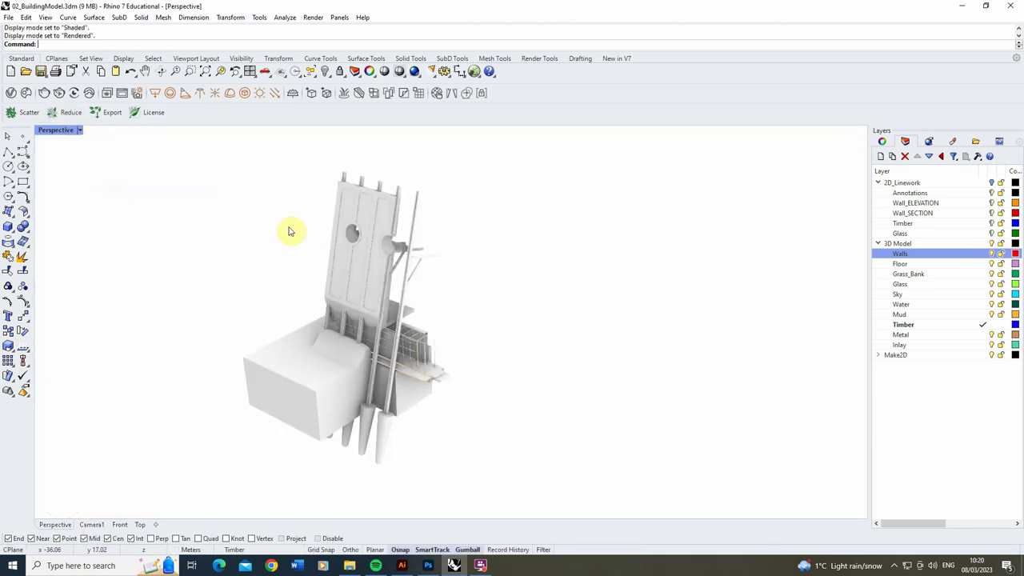
pyautogui.moveTo(317, 305)
pyautogui.mouseDown(button='right')
pyautogui.moveTo(299, 328)
pyautogui.moveTo(318, 320)
pyautogui.moveTo(325, 291)
pyautogui.mouseUp(button='right')
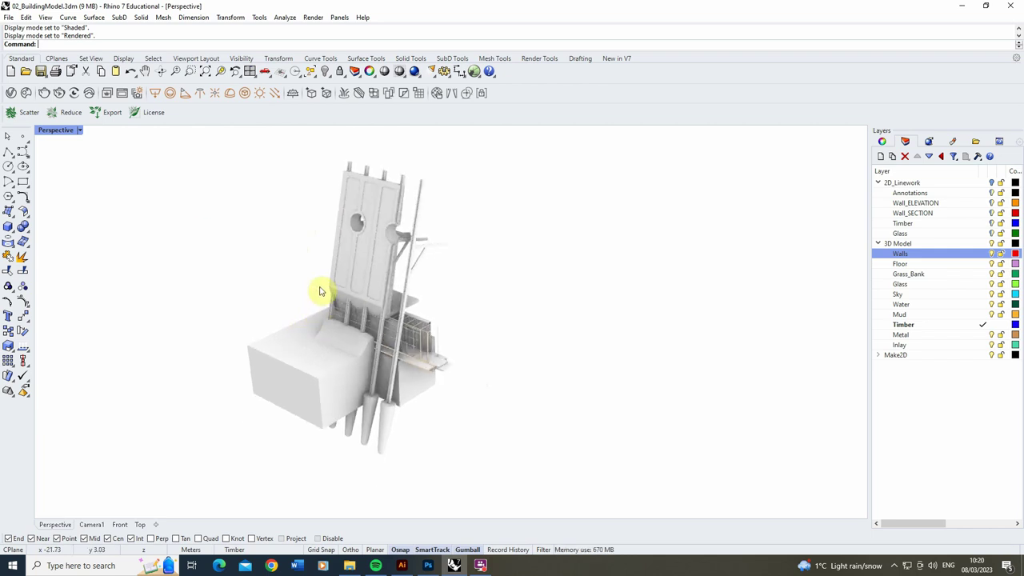
# Delete all three existing materials from the model's material list: average_man, head_black and Generic.
pyautogui.click(955, 141)
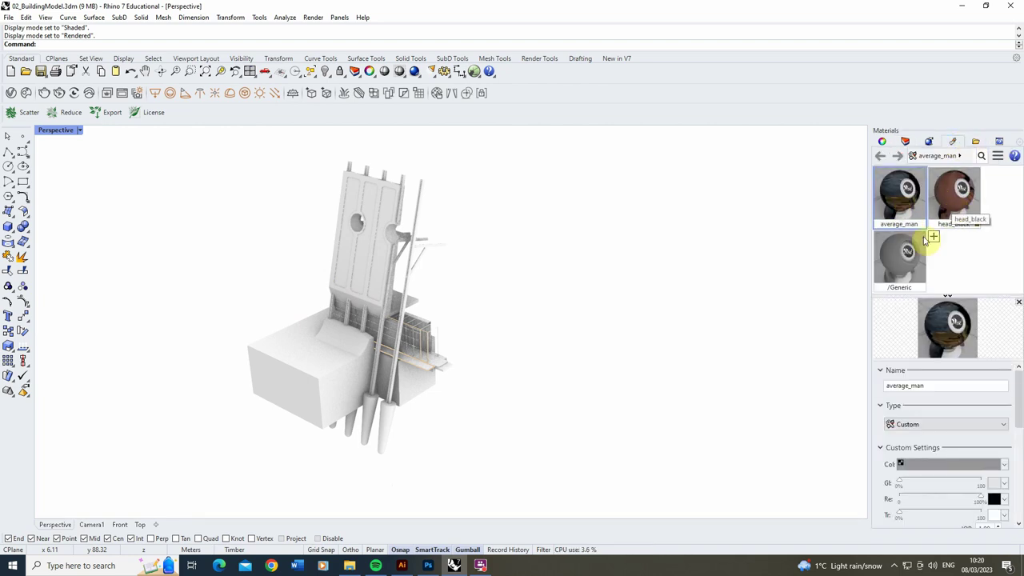
pyautogui.click(945, 201)
pyautogui.keyDown('shift'); pyautogui.click(903, 256); pyautogui.keyUp('shift')
pyautogui.rightClick(904, 254)
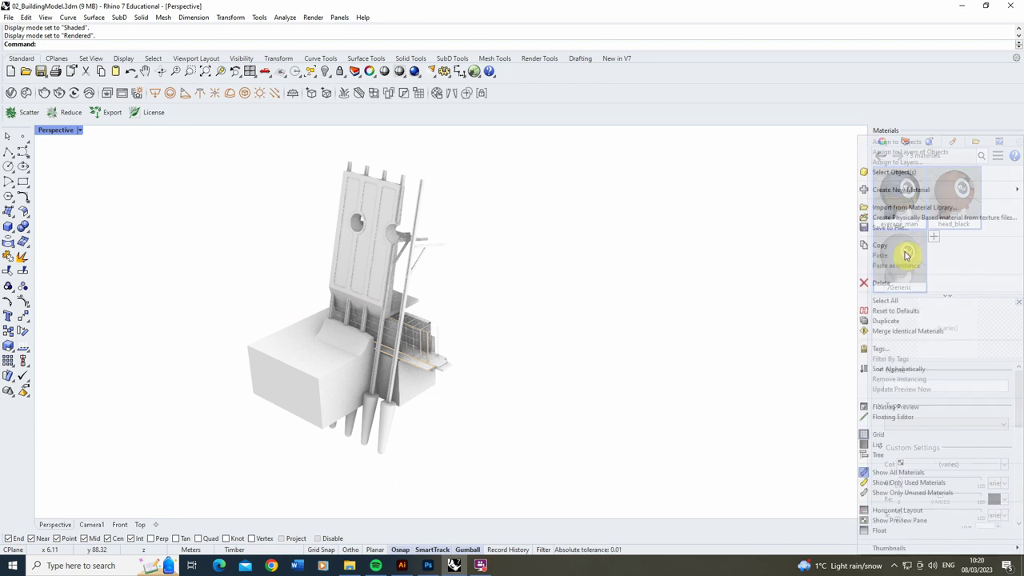
pyautogui.click(903, 282)
pyautogui.click(572, 307)
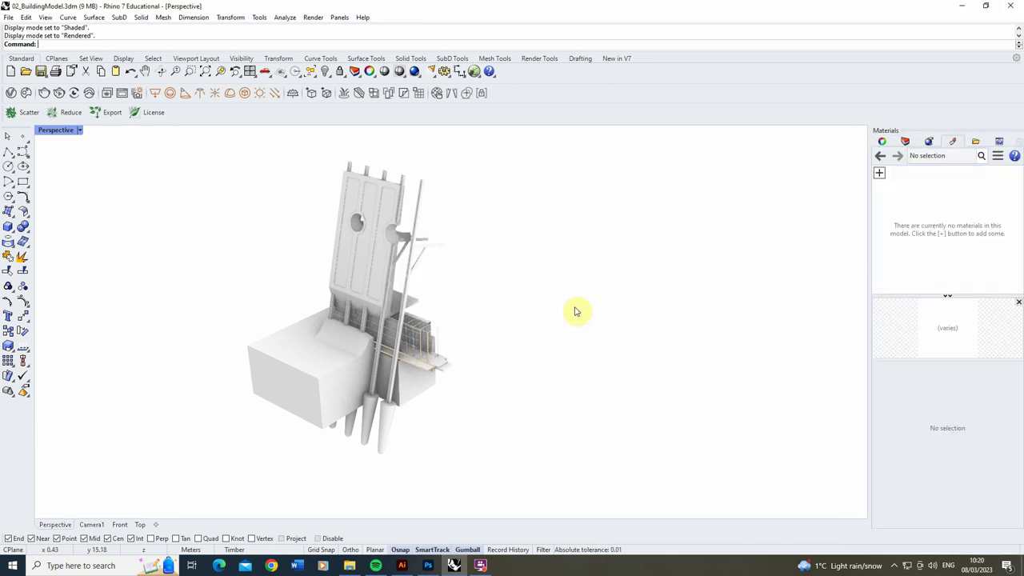
# Add a Physically Based material and name it Concrete.
pyautogui.click(883, 176)
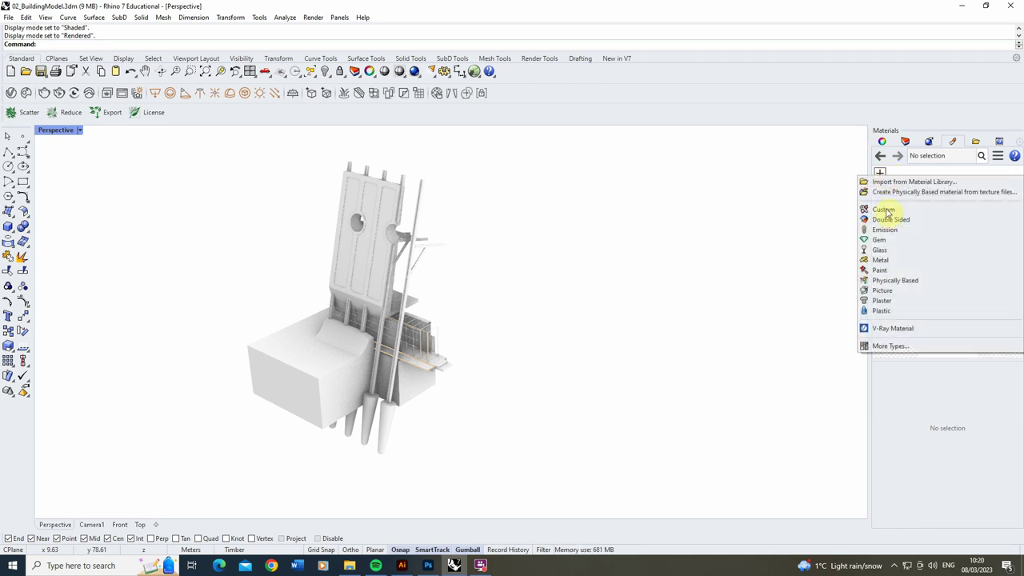
pyautogui.click(901, 282)
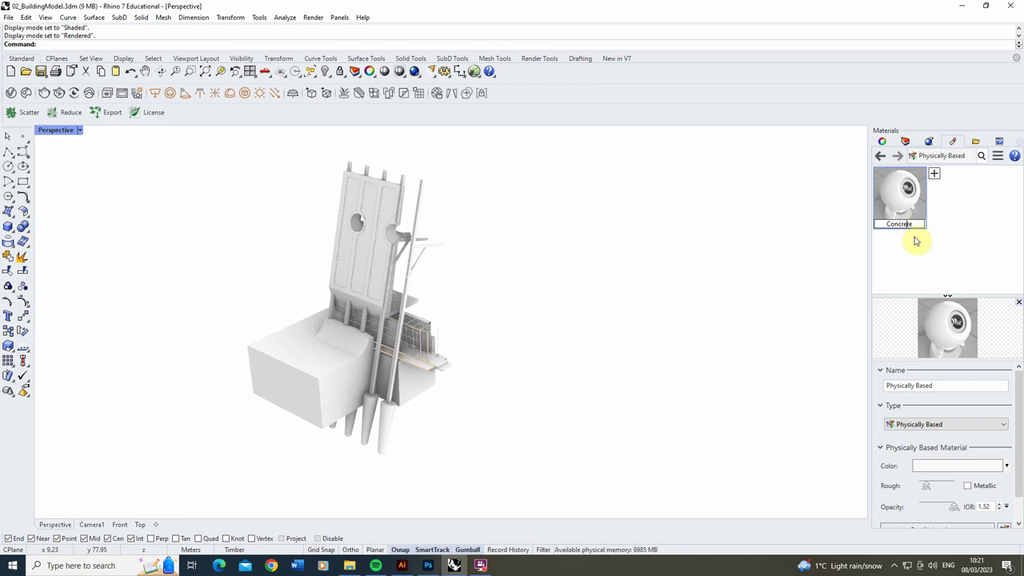
pyautogui.click(924, 191)
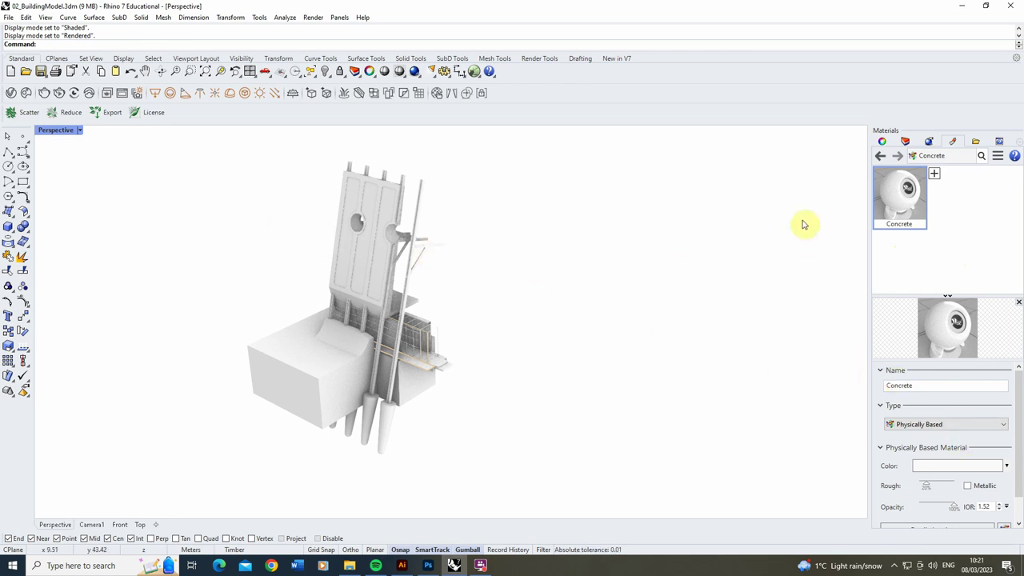
# Set the Concrete material's colour to red (#CA3232) and increase its roughness.
pyautogui.click(948, 469)
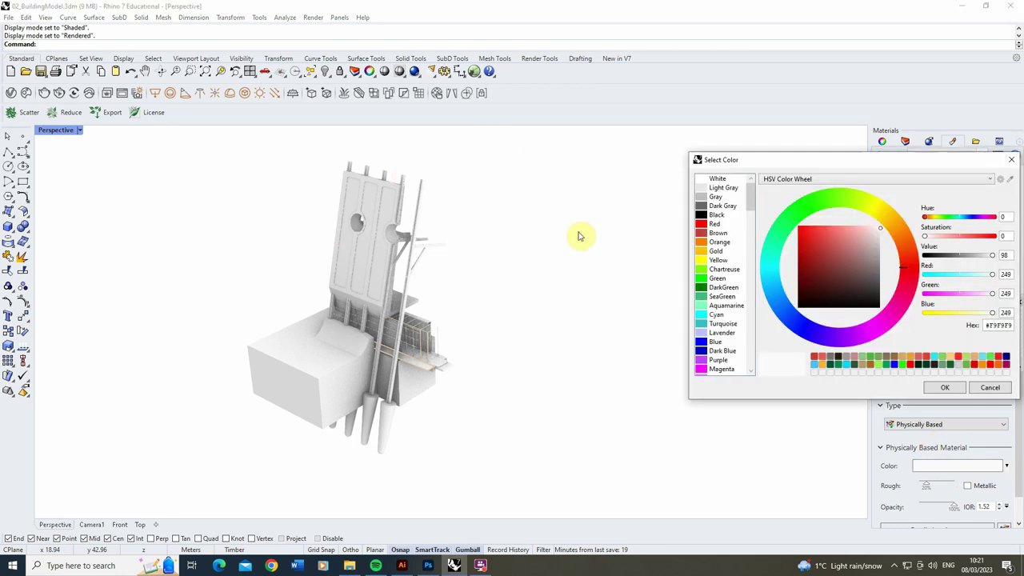
pyautogui.moveTo(818, 230)
pyautogui.mouseDown()
pyautogui.moveTo(832, 242)
pyautogui.moveTo(818, 242)
pyautogui.mouseUp()
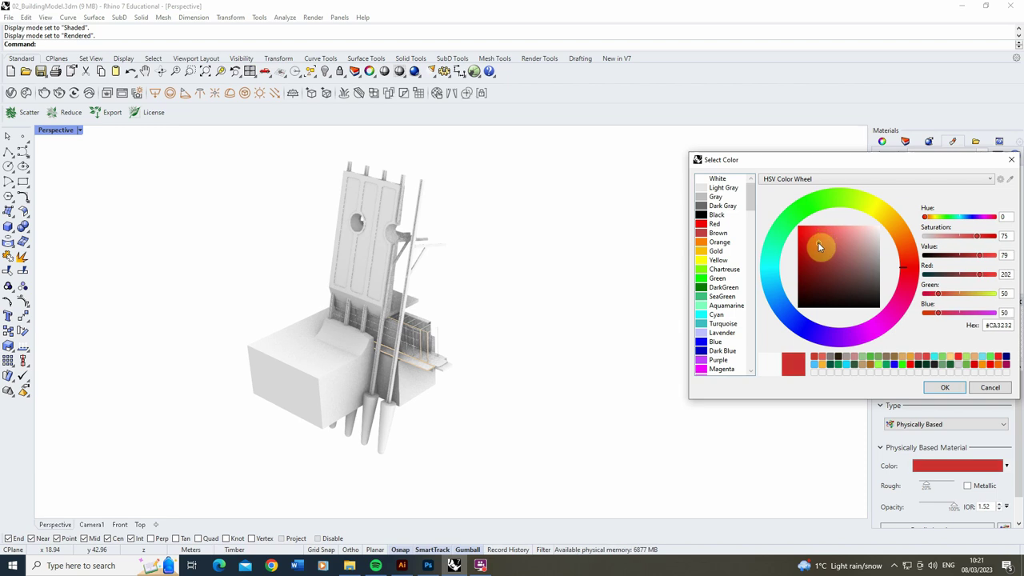
pyautogui.click(951, 388)
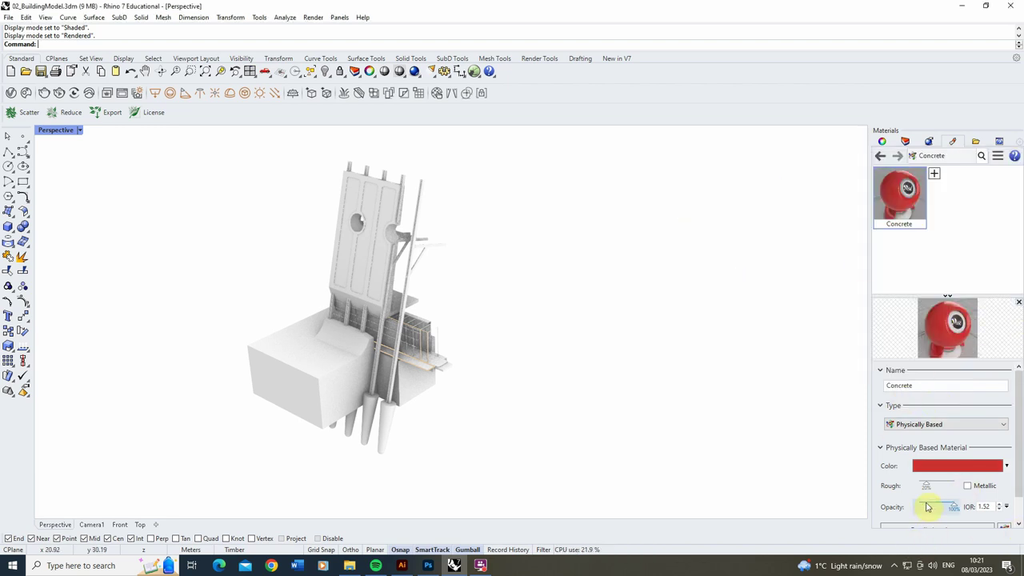
pyautogui.moveTo(928, 485); pyautogui.dragTo(948, 487)
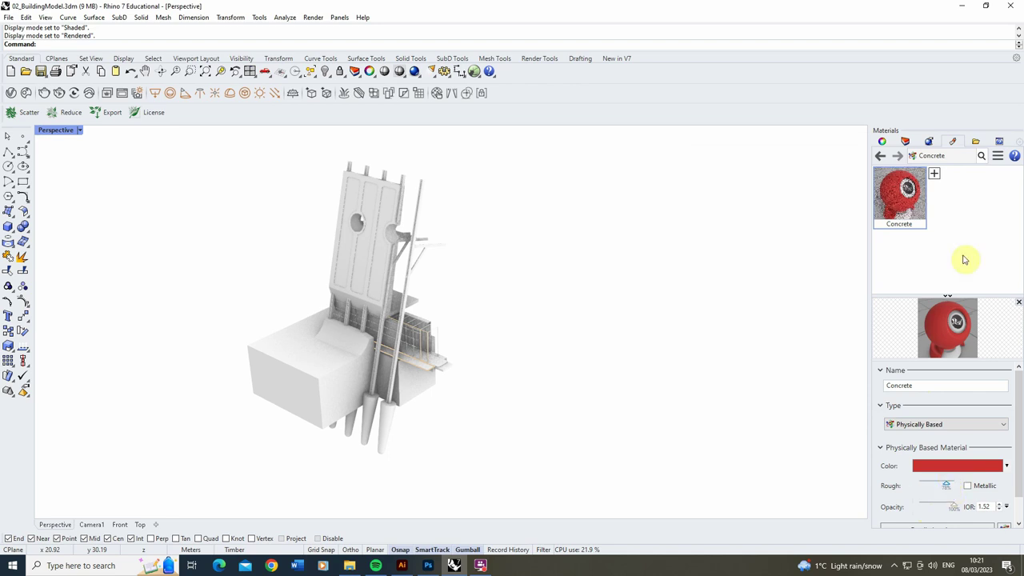
# Assign the Concrete material to the Walls layer under 3D Model.
pyautogui.click(902, 208)
pyautogui.rightClick(902, 208)
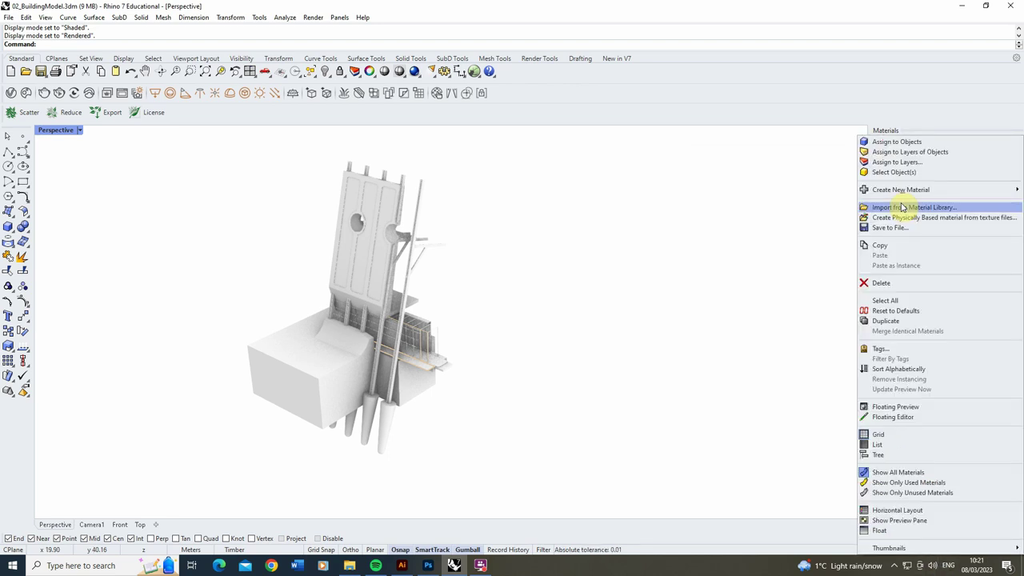
pyautogui.click(898, 162)
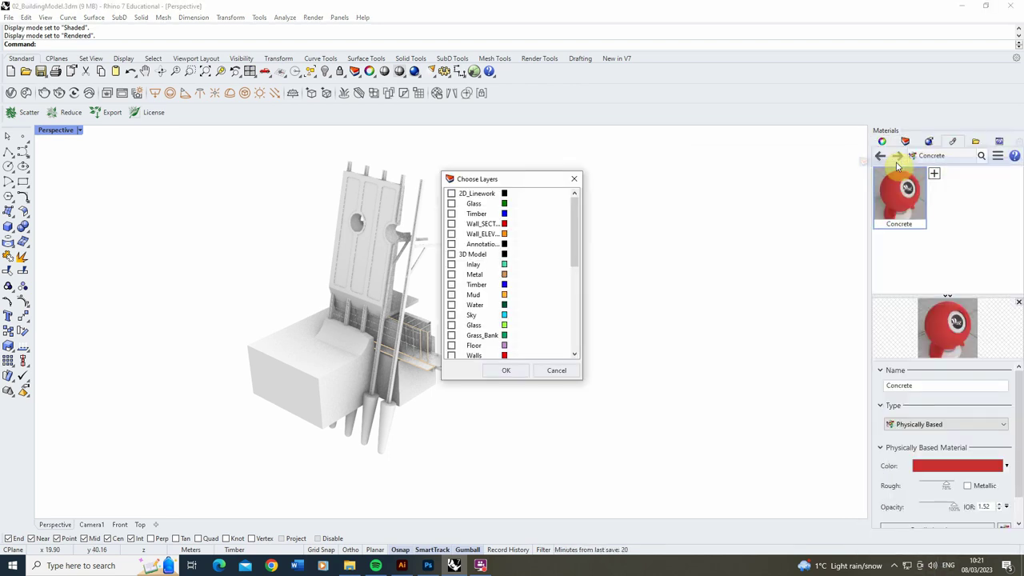
pyautogui.moveTo(577, 230); pyautogui.dragTo(576, 243)
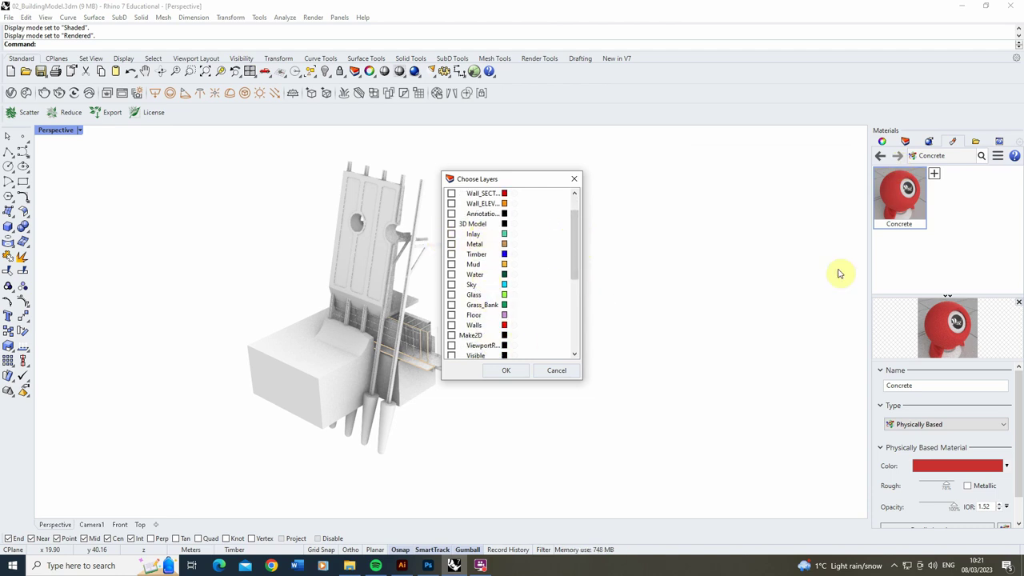
pyautogui.click(452, 326)
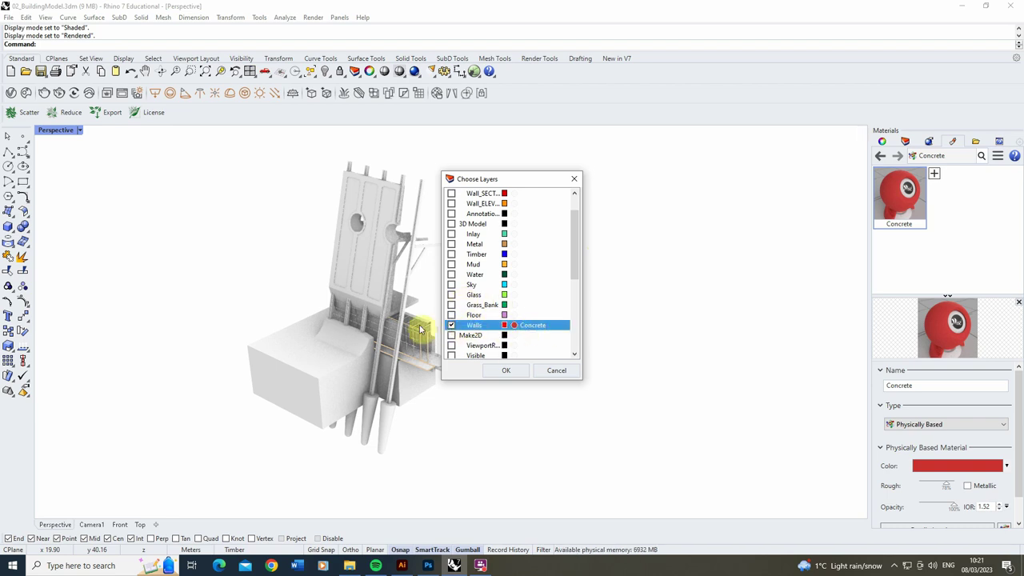
pyautogui.click(497, 371)
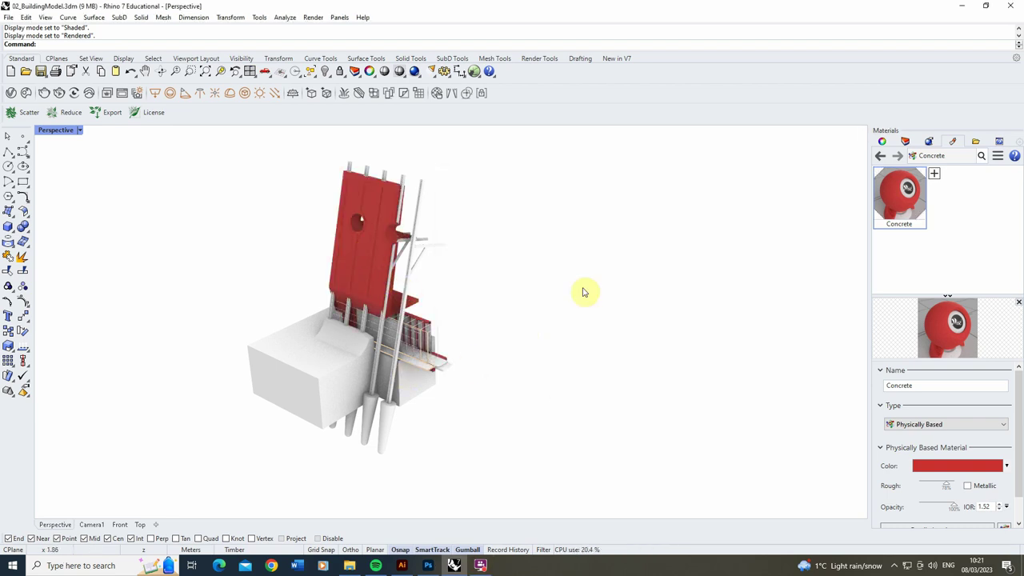
# Add a second Physically Based material and name it Timber.
pyautogui.click(934, 174)
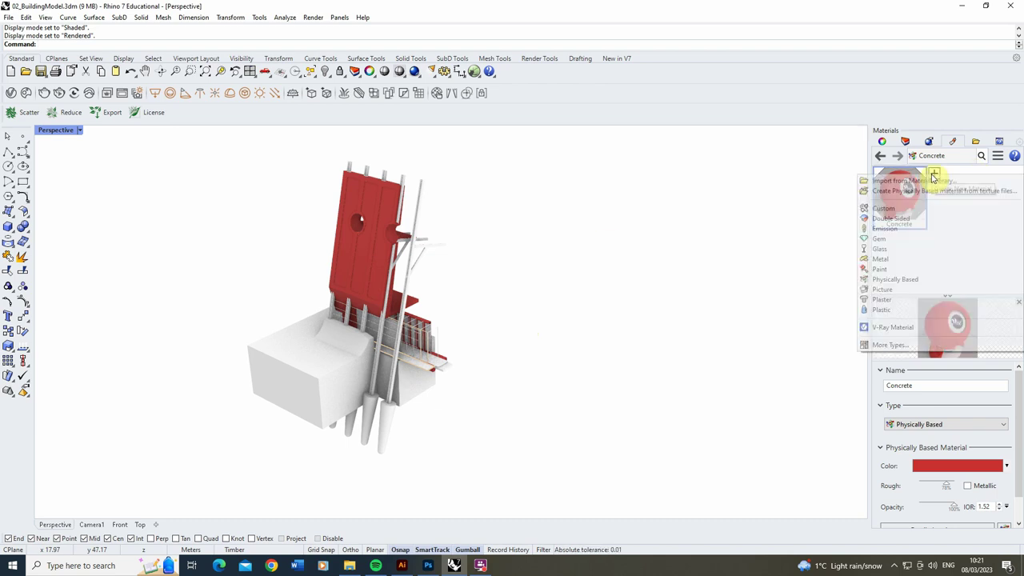
pyautogui.click(909, 283)
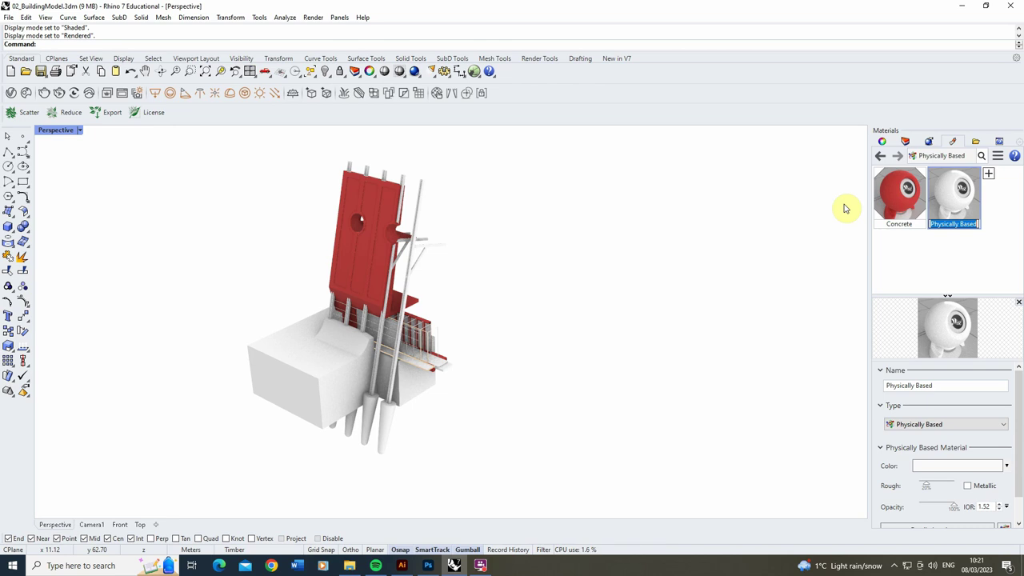
pyautogui.hotkey('ctrl', 'a')
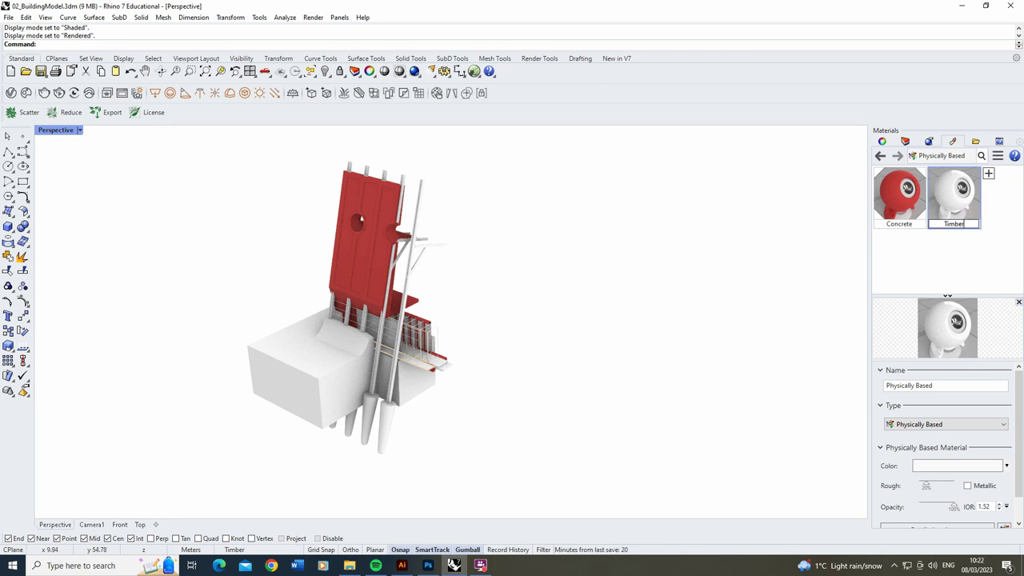
pyautogui.press('Return')
# Give the Timber material a medium brown colour and raise its roughness to 100%.
pyautogui.click(986, 467)
pyautogui.click(905, 243)
pyautogui.moveTo(843, 245); pyautogui.dragTo(847, 264)
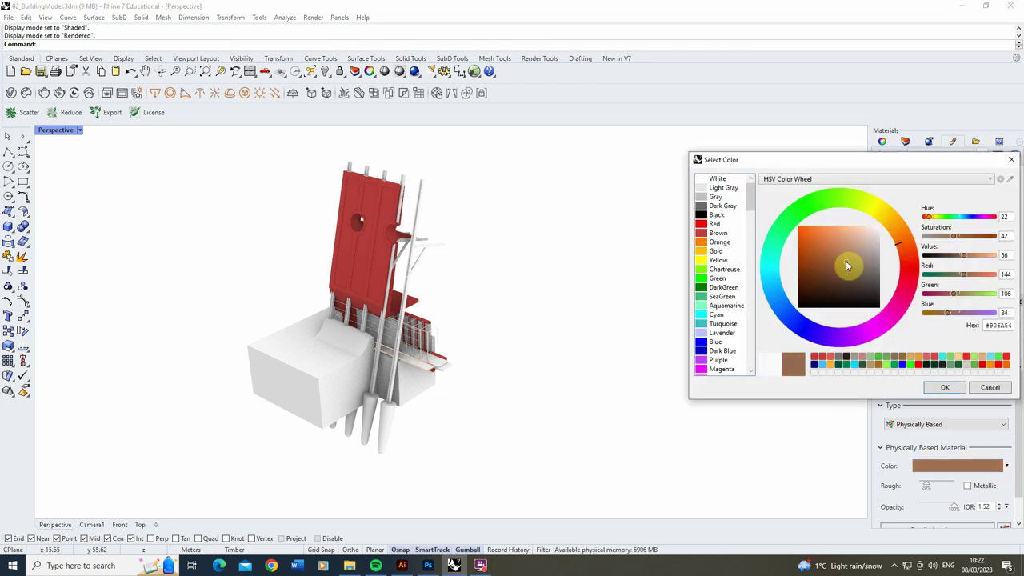
pyautogui.click(945, 387)
pyautogui.moveTo(926, 487); pyautogui.dragTo(954, 485)
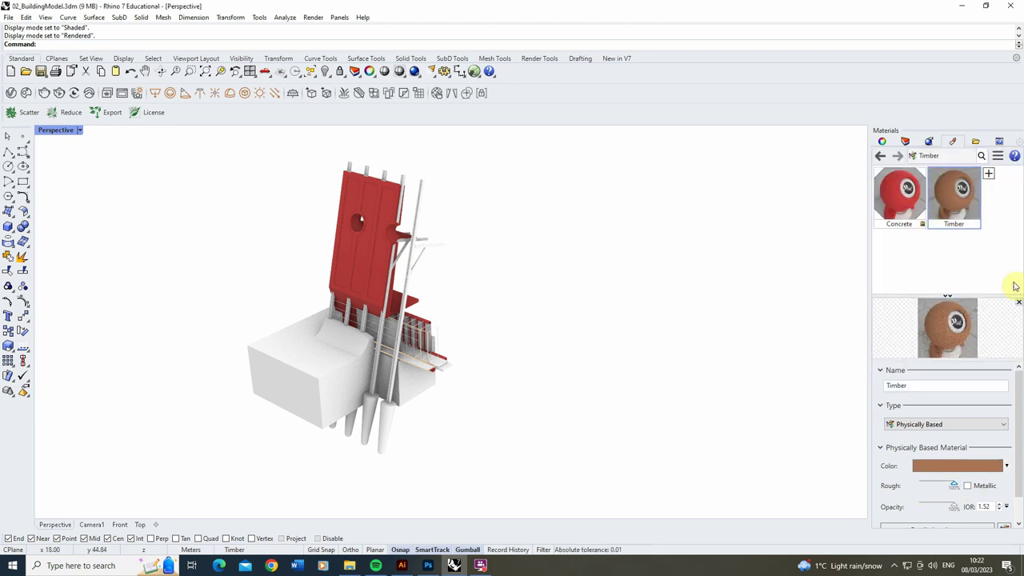
# Assign the Timber material to the Metal layer under 3D Model.
pyautogui.rightClick(962, 196)
pyautogui.click(889, 165)
pyautogui.click(451, 272)
pyautogui.click(505, 371)
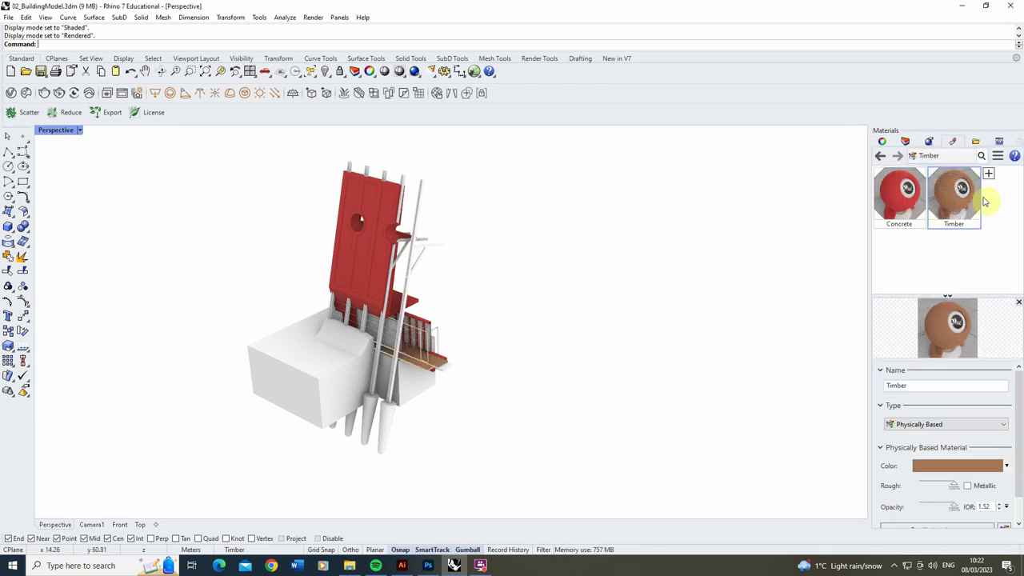
# Switch the Timber material's assignment from the Metal layer to the Timber layer under 3D Model.
pyautogui.rightClick(964, 196)
pyautogui.click(886, 163)
pyautogui.click(451, 273)
pyautogui.click(505, 369)
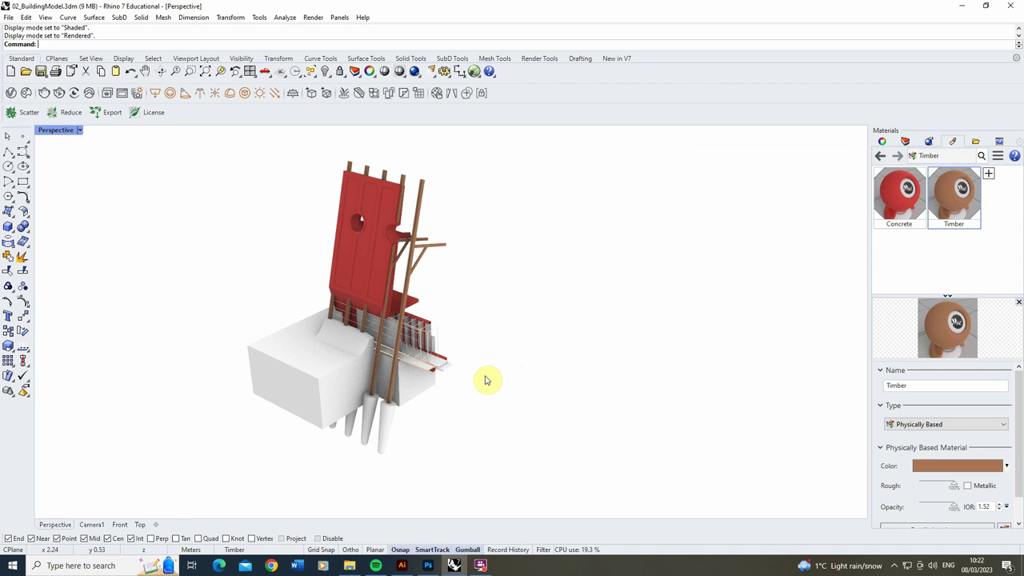
# Add a Physically Based material and name it Metal.
pyautogui.click(991, 174)
pyautogui.click(906, 277)
pyautogui.write('m')
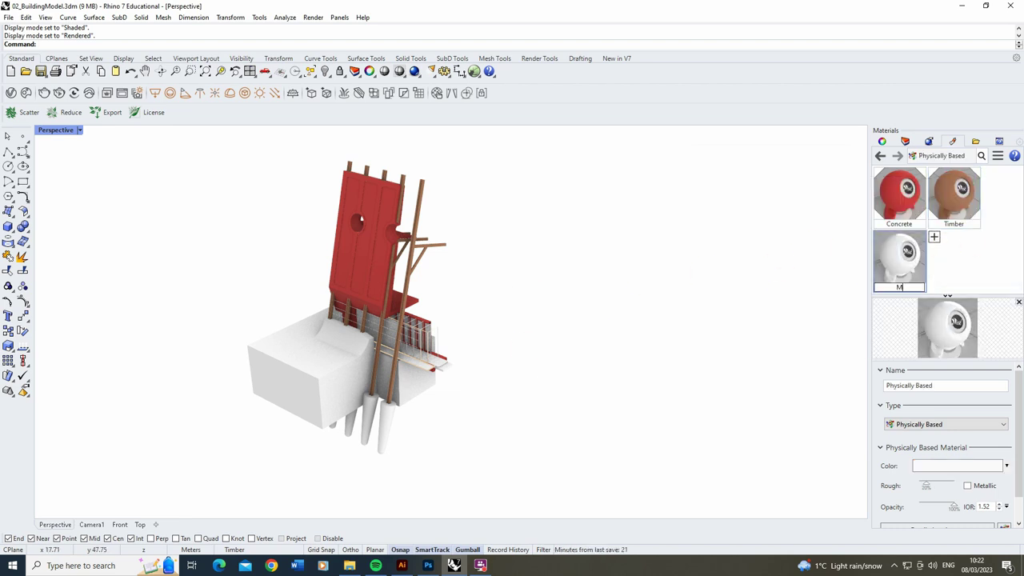
pyautogui.press('Return')
# Set the Metal material's colour to a dark brown.
pyautogui.click(958, 466)
pyautogui.click(857, 281)
pyautogui.click(894, 234)
pyautogui.click(851, 290)
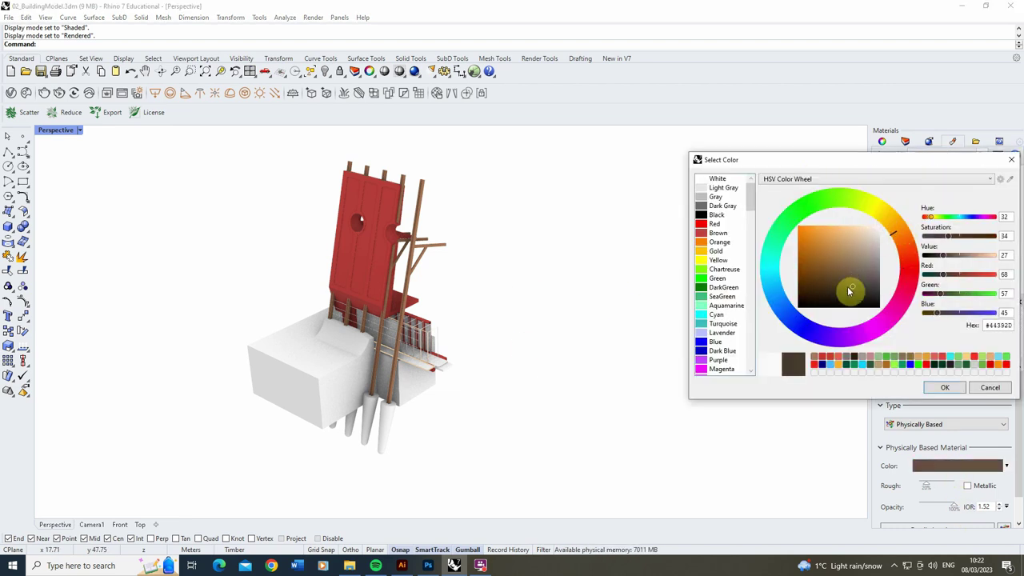
pyautogui.click(944, 387)
# Set the Metal material's roughness to about 0.55 and its metallic value to 0.79, using the detailed settings.
pyautogui.scroll(-1, 980, 486)
pyautogui.moveTo(927, 454); pyautogui.dragTo(939, 457)
pyautogui.click(937, 504)
pyautogui.click(897, 376)
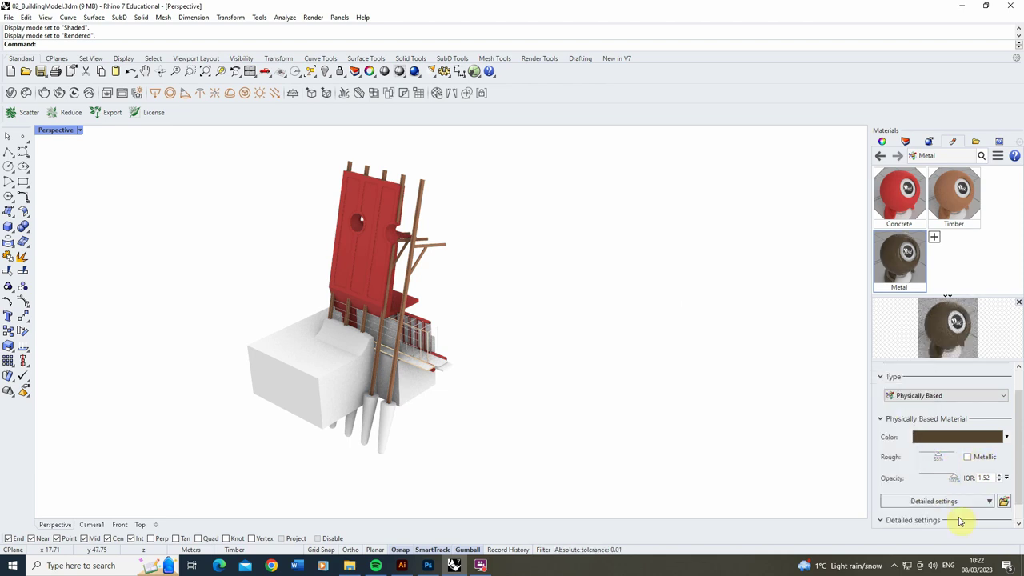
pyautogui.scroll(-3, 960, 519)
pyautogui.moveTo(921, 416); pyautogui.dragTo(896, 403)
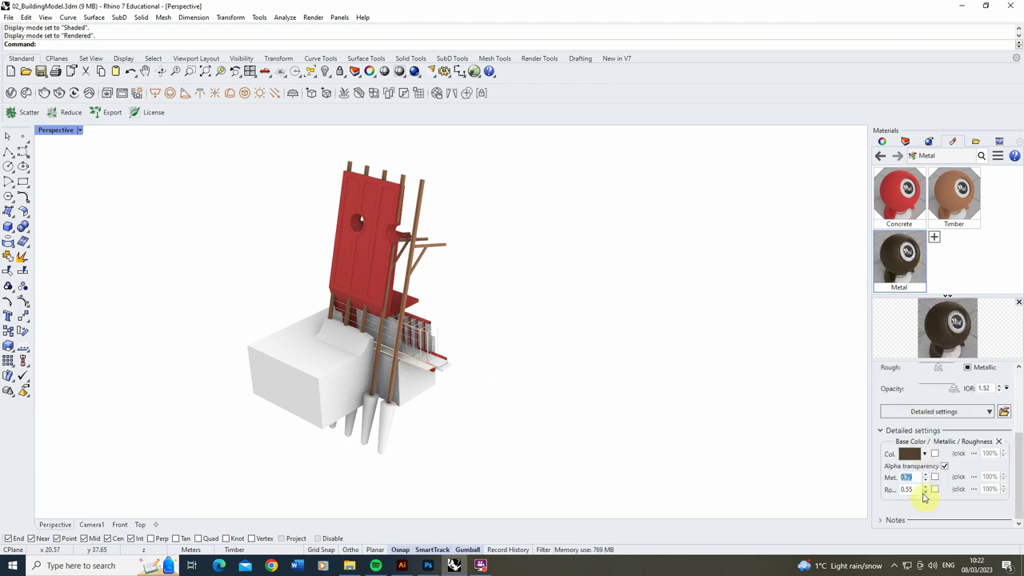
# Assign the Metal material to the Metal layer under 3D Model.
pyautogui.rightClick(904, 257)
pyautogui.click(904, 164)
pyautogui.click(454, 276)
pyautogui.click(506, 369)
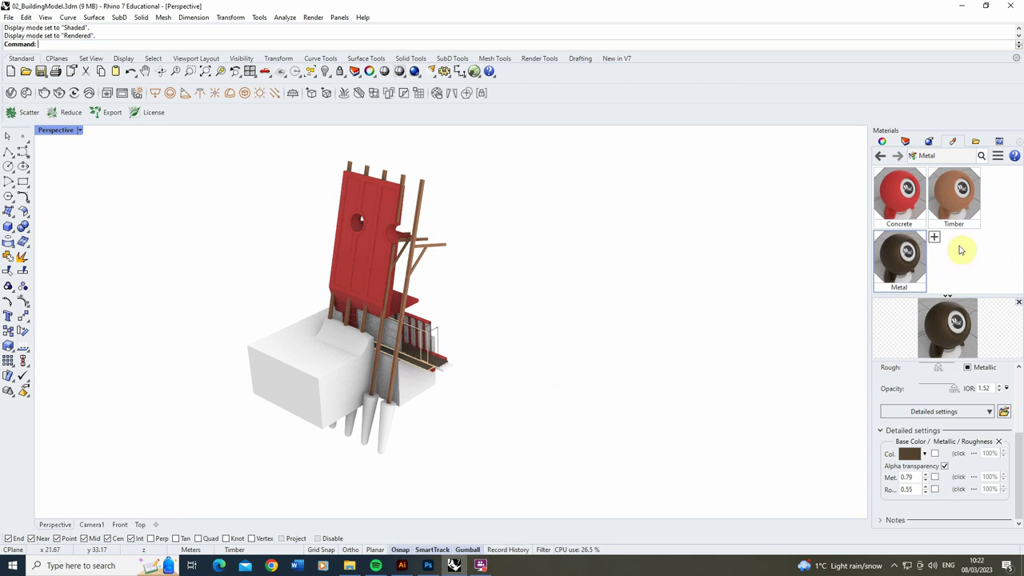
# Add a Physically Based material named Grass and give it a green colour.
pyautogui.click(934, 237)
pyautogui.click(908, 344)
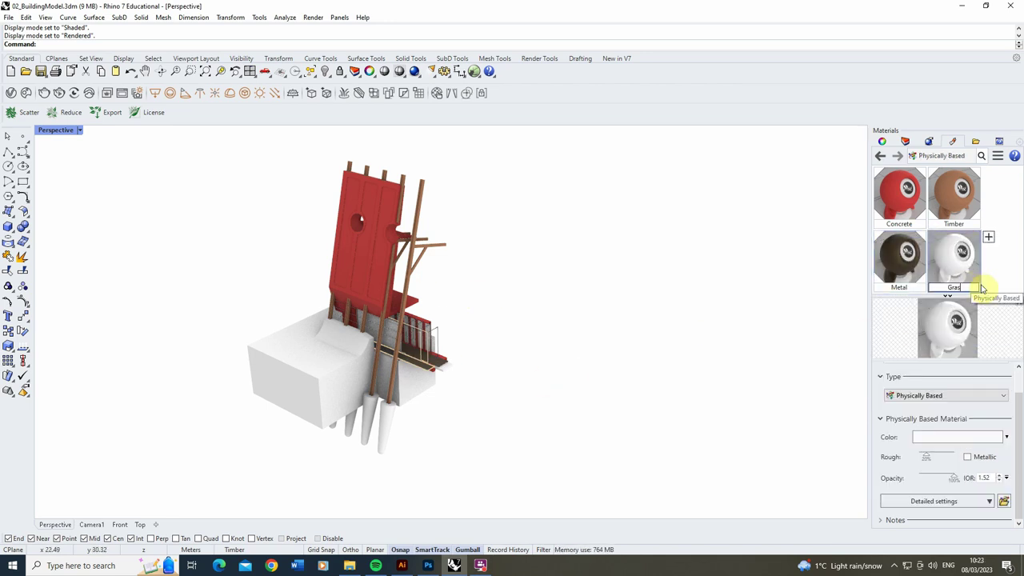
pyautogui.click(928, 437)
pyautogui.moveTo(833, 238); pyautogui.dragTo(841, 267)
pyautogui.click(945, 387)
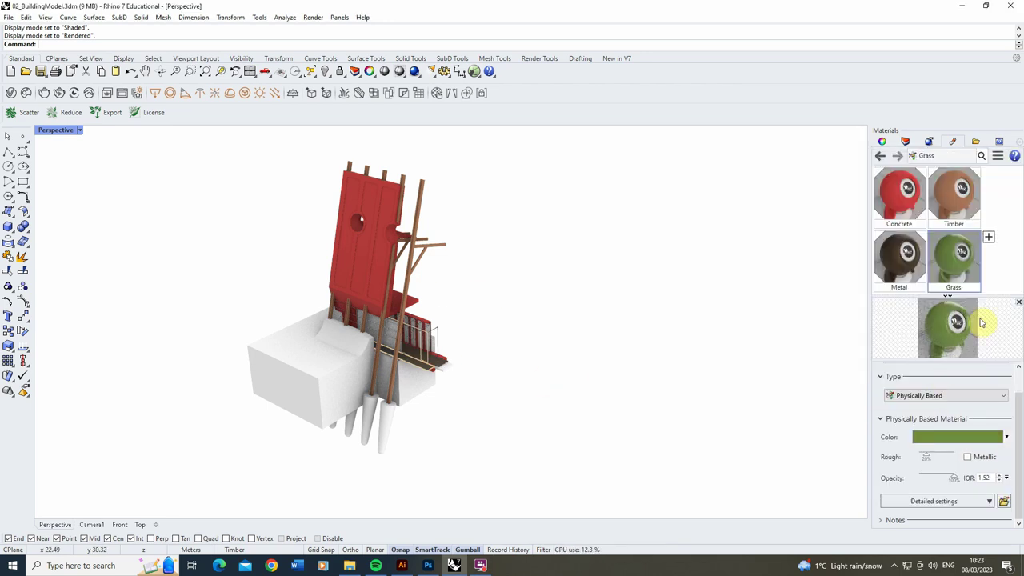
# Assign the Grass material to the Grass_Bank layer and increase its roughness.
pyautogui.rightClick(954, 258)
pyautogui.click(905, 163)
pyautogui.click(453, 336)
pyautogui.click(506, 370)
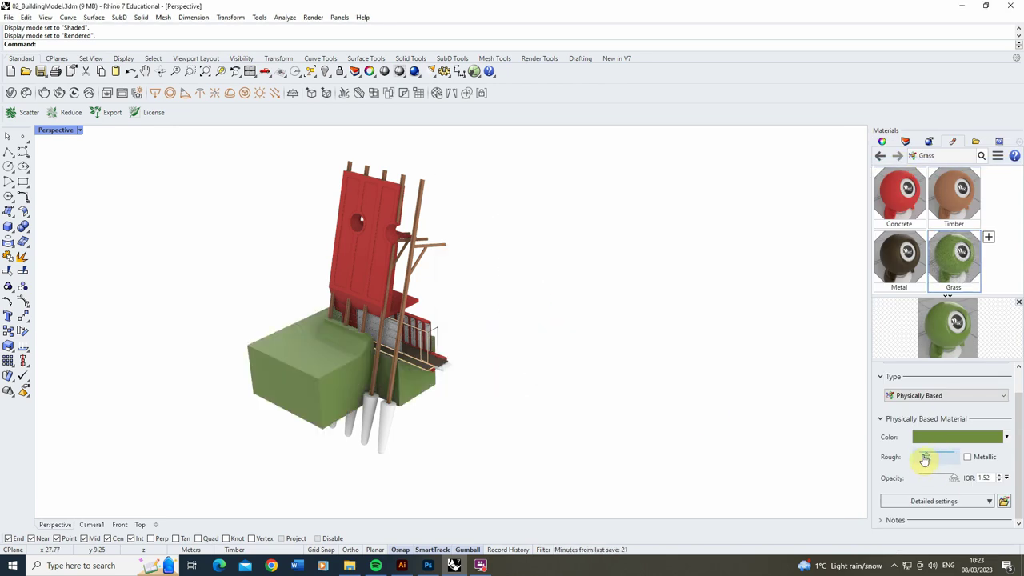
pyautogui.moveTo(926, 457); pyautogui.dragTo(984, 457)
# Duplicate the Concrete material and set the copy's colour to dark red (#620808).
pyautogui.click(900, 194)
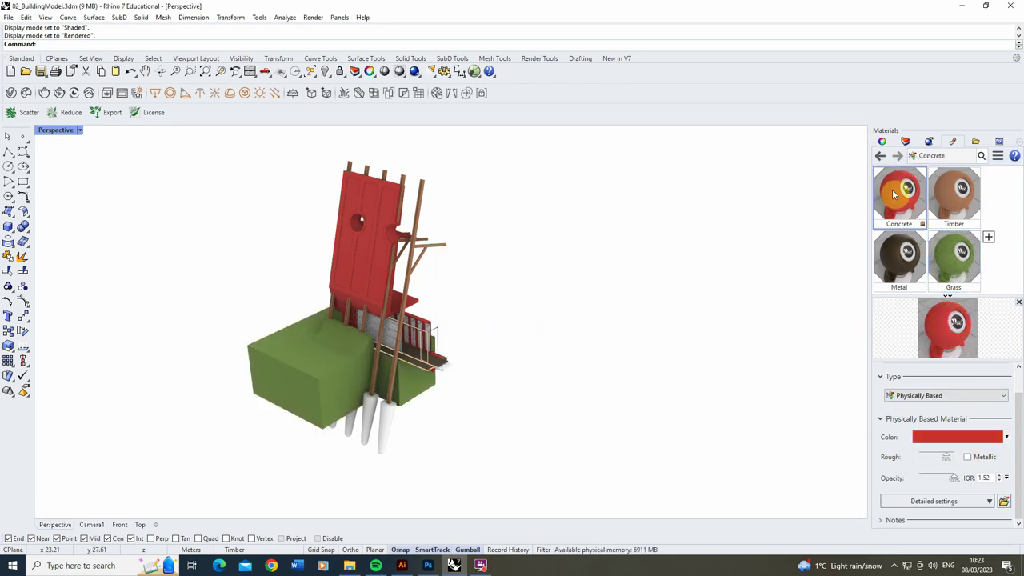
pyautogui.rightClick(899, 194)
pyautogui.click(903, 309)
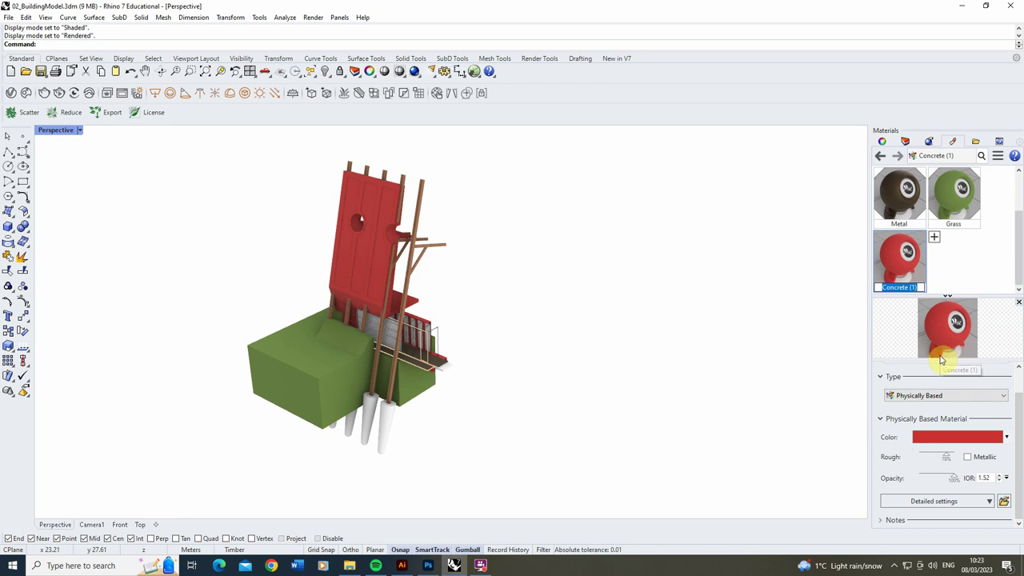
pyautogui.click(958, 437)
pyautogui.moveTo(830, 249); pyautogui.dragTo(804, 277)
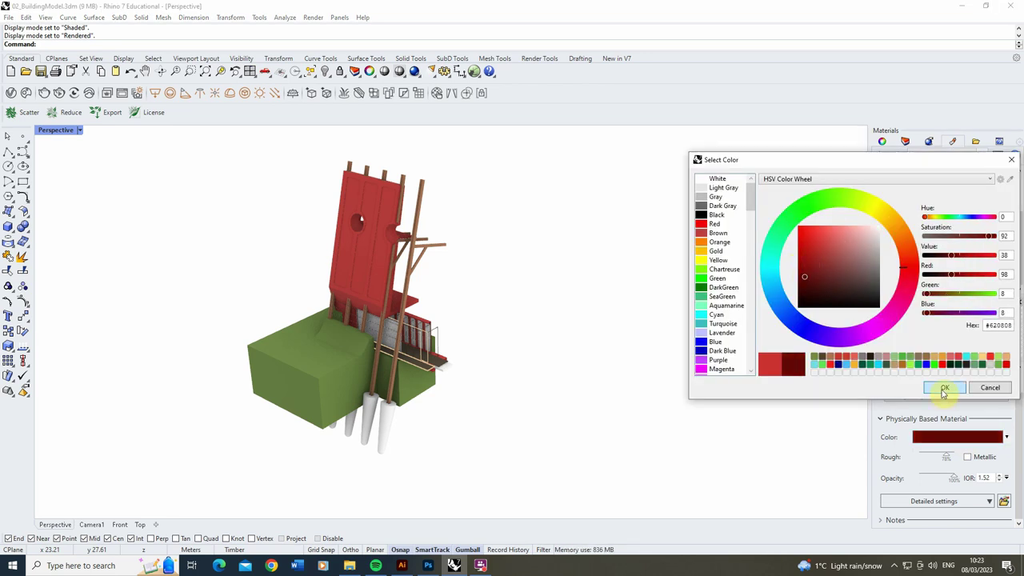
pyautogui.click(944, 389)
# Assign the dark red Concrete copy to the Inlay layer under 3D Model.
pyautogui.rightClick(899, 258)
pyautogui.click(905, 165)
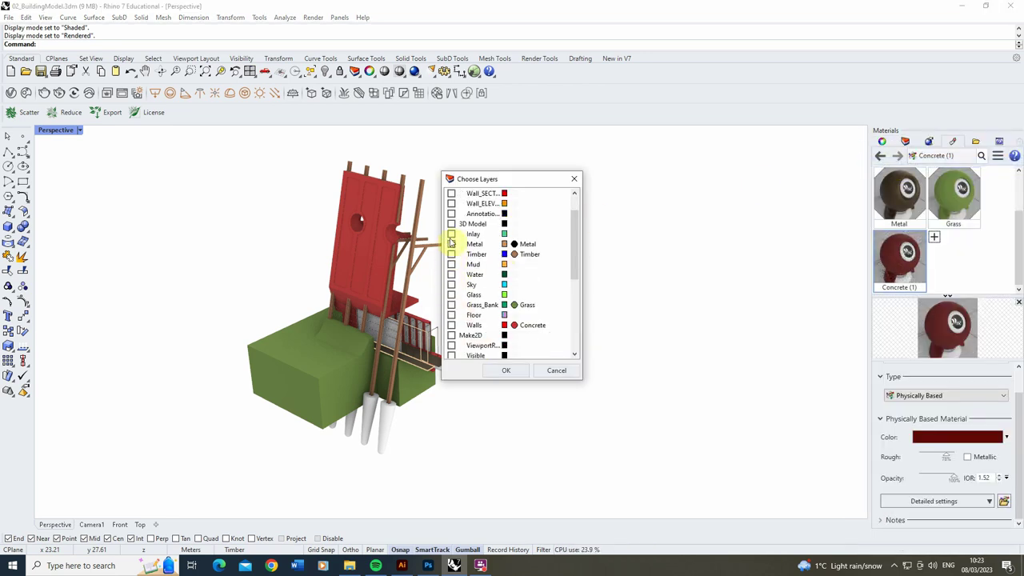
pyautogui.click(452, 234)
pyautogui.click(505, 370)
# Add a Physically Based material named Floor and give it a very dark reddish-grey colour.
pyautogui.click(934, 237)
pyautogui.click(914, 347)
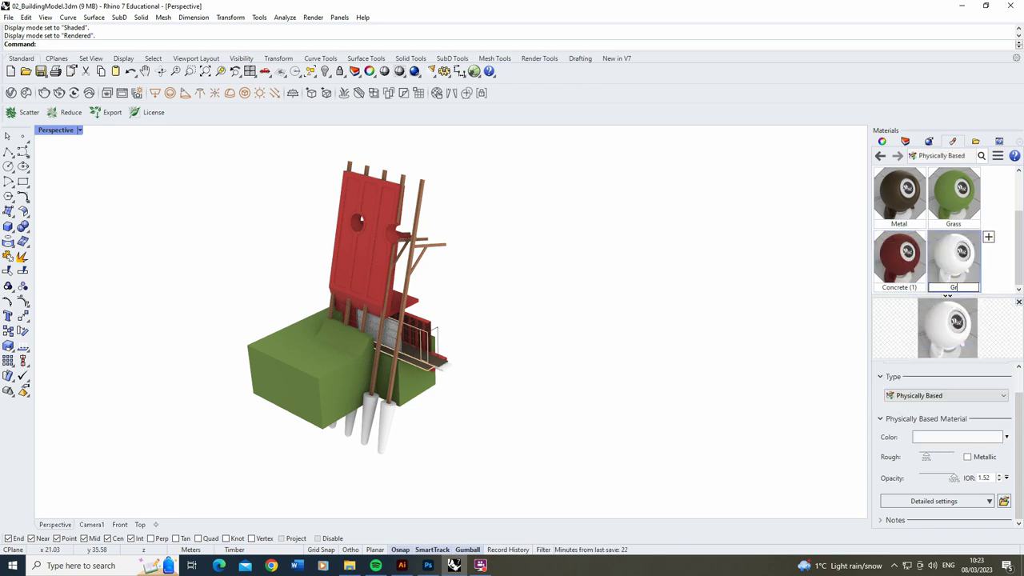
pyautogui.doubleClick(966, 266)
pyautogui.click(960, 402)
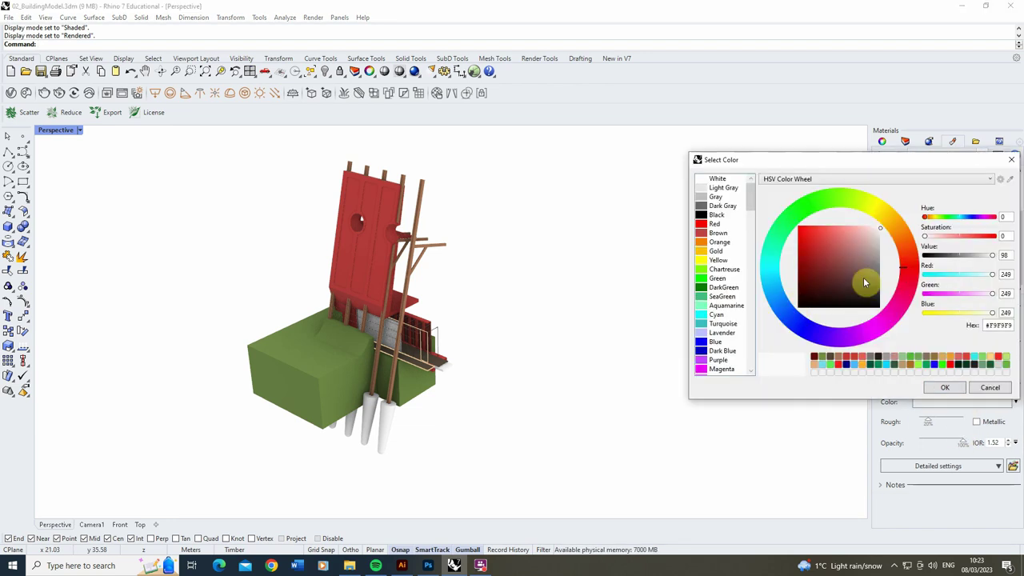
pyautogui.moveTo(867, 282)
pyautogui.mouseDown()
pyautogui.moveTo(882, 288)
pyautogui.moveTo(859, 289)
pyautogui.mouseUp()
pyautogui.click(944, 387)
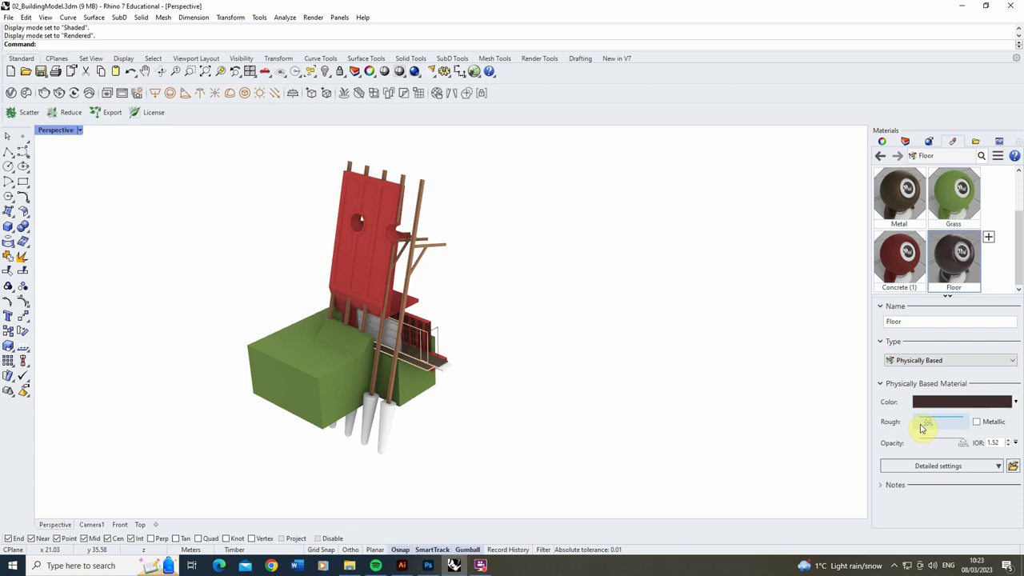
# Assign the Floor material to the Floor layer under 3D Model.
pyautogui.rightClick(961, 257)
pyautogui.click(914, 164)
pyautogui.scroll(-2, 455, 320)
pyautogui.click(453, 286)
pyautogui.click(506, 370)
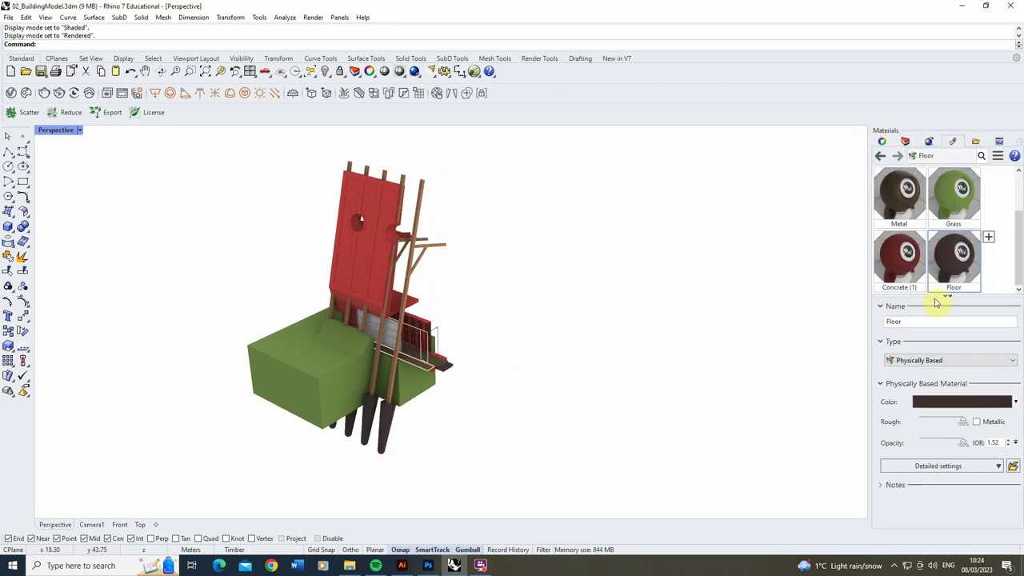
# Lighten the Floor material's colour to a reddish grey (#766262).
pyautogui.click(958, 402)
pyautogui.moveTo(877, 281); pyautogui.dragTo(867, 273)
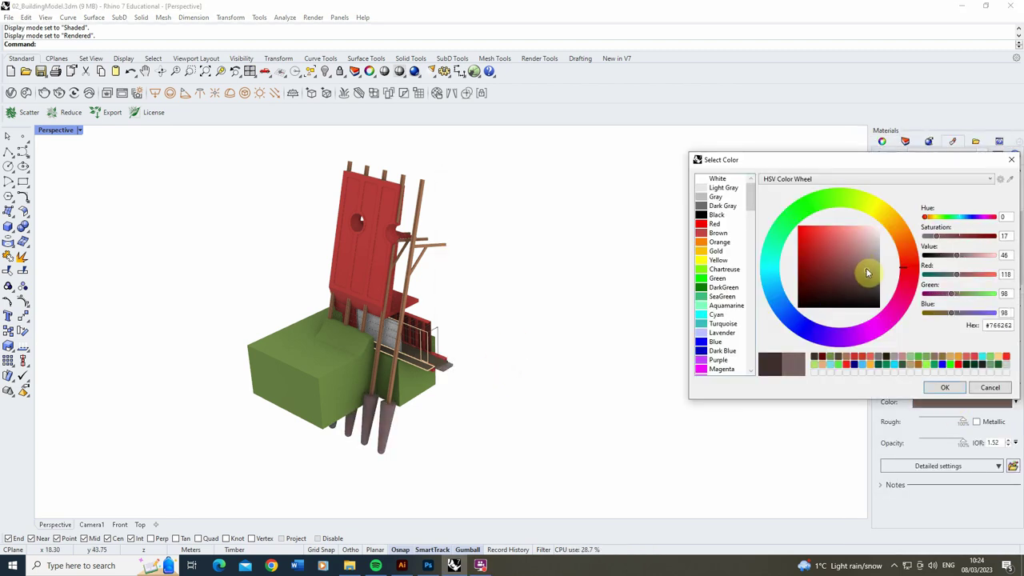
pyautogui.click(945, 387)
# Add a Physically Based material named Glass and give it a medium green colour.
pyautogui.click(990, 238)
pyautogui.click(843, 277)
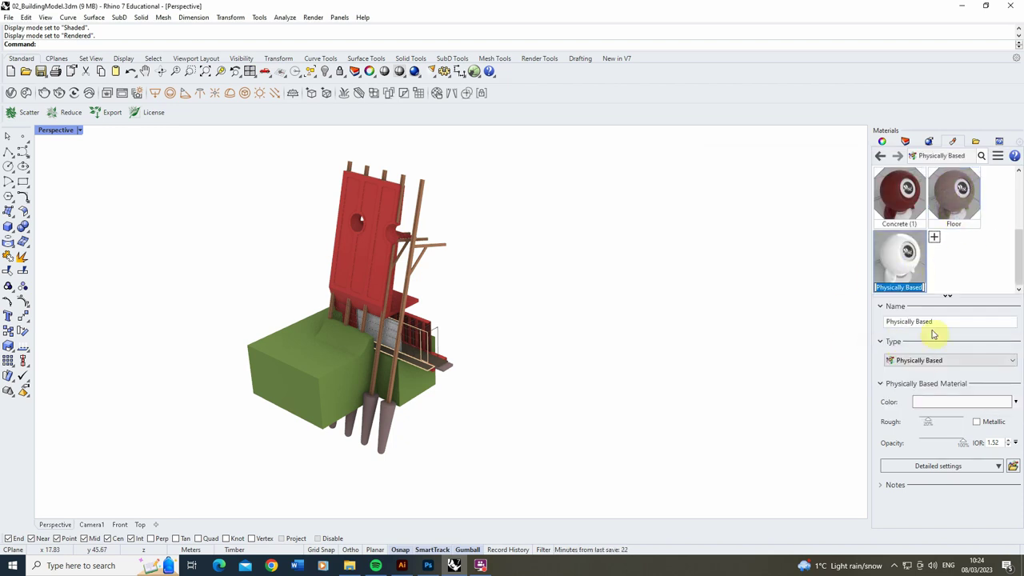
pyautogui.press('Return')
pyautogui.click(961, 402)
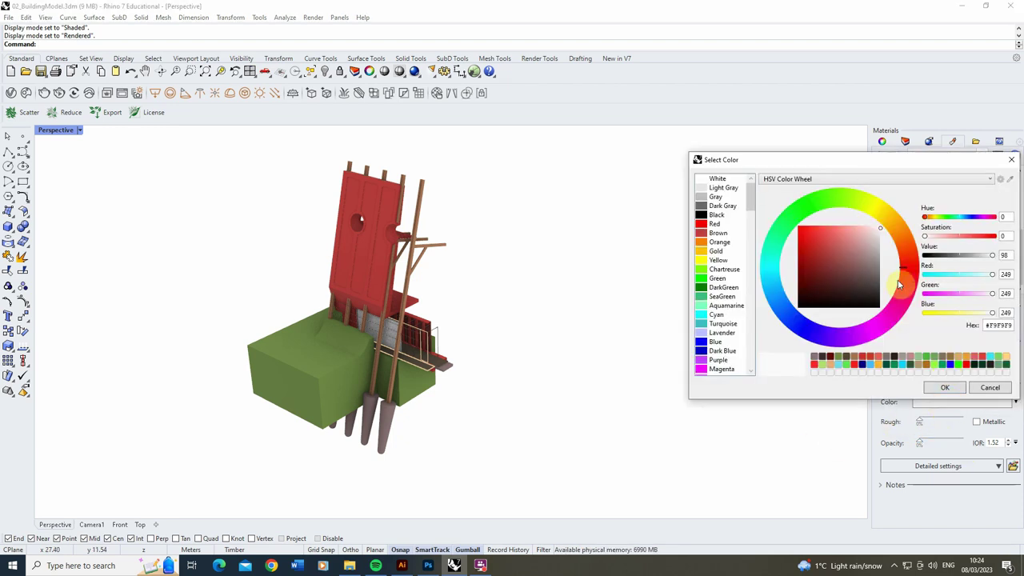
pyautogui.moveTo(847, 254)
pyautogui.mouseDown()
pyautogui.moveTo(867, 250)
pyautogui.moveTo(827, 250)
pyautogui.moveTo(845, 250)
pyautogui.mouseUp()
pyautogui.click(944, 388)
# Assign the Glass material to the Glass layer under 3D Model.
pyautogui.rightClick(900, 260)
pyautogui.click(898, 164)
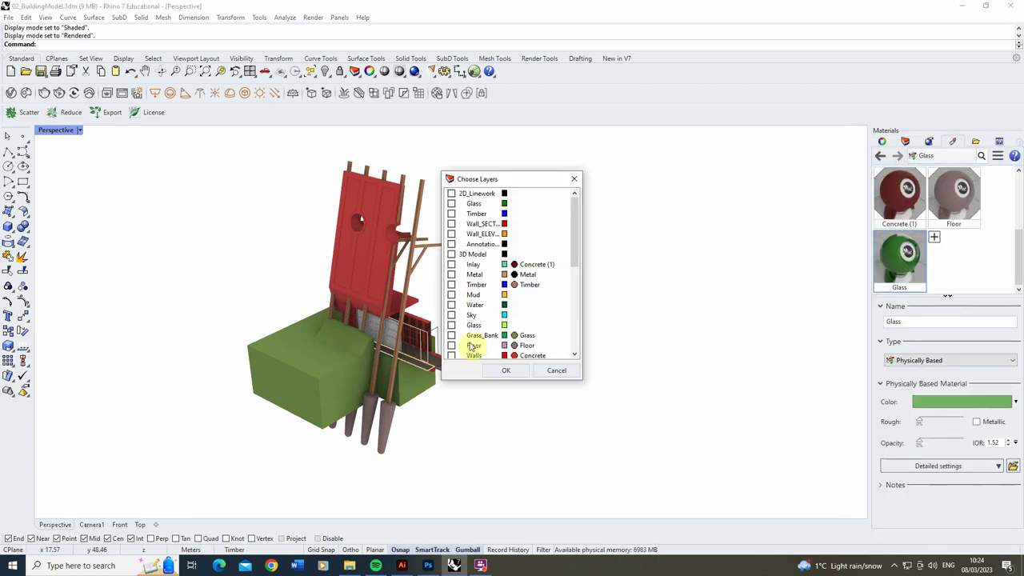
pyautogui.click(452, 326)
pyautogui.click(505, 370)
# Add a Physically Based material named Earth with maximum roughness and a greyish brown colour (#654F44).
pyautogui.click(934, 236)
pyautogui.click(905, 348)
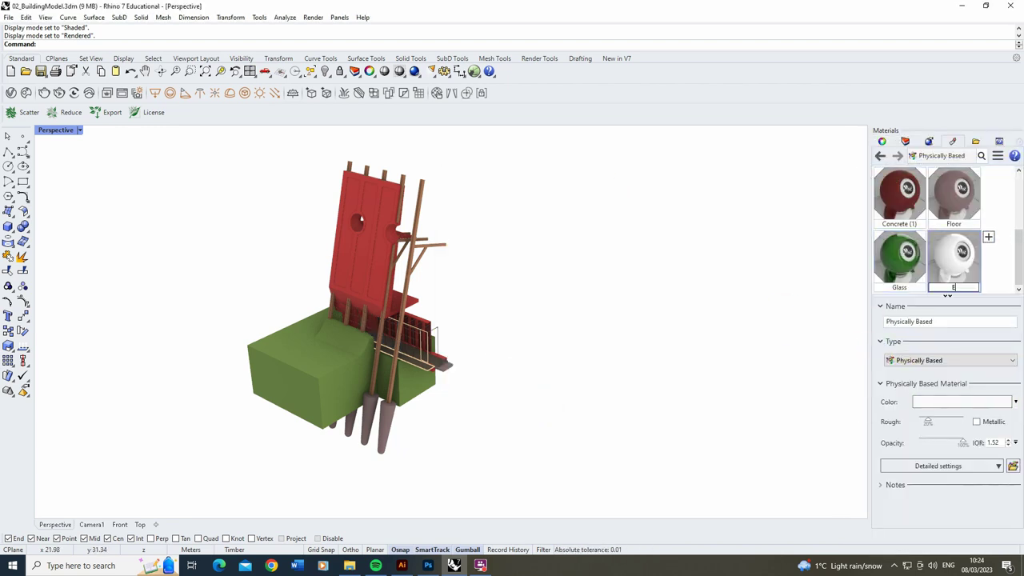
pyautogui.click(957, 270)
pyautogui.moveTo(929, 423); pyautogui.dragTo(965, 423)
pyautogui.click(952, 402)
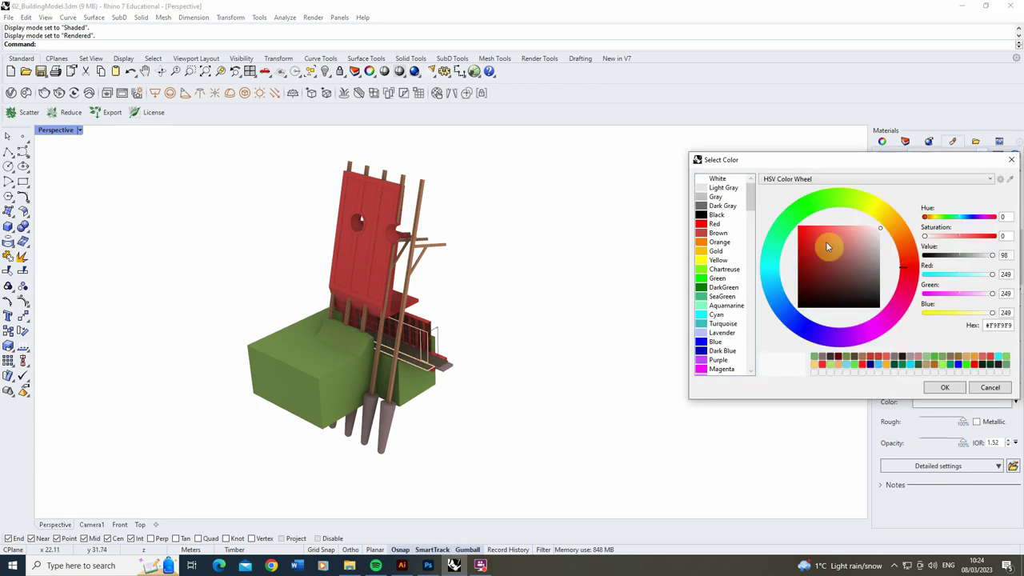
pyautogui.click(848, 272)
pyautogui.click(899, 245)
pyautogui.moveTo(854, 281)
pyautogui.mouseDown()
pyautogui.moveTo(843, 287)
pyautogui.moveTo(856, 279)
pyautogui.mouseUp()
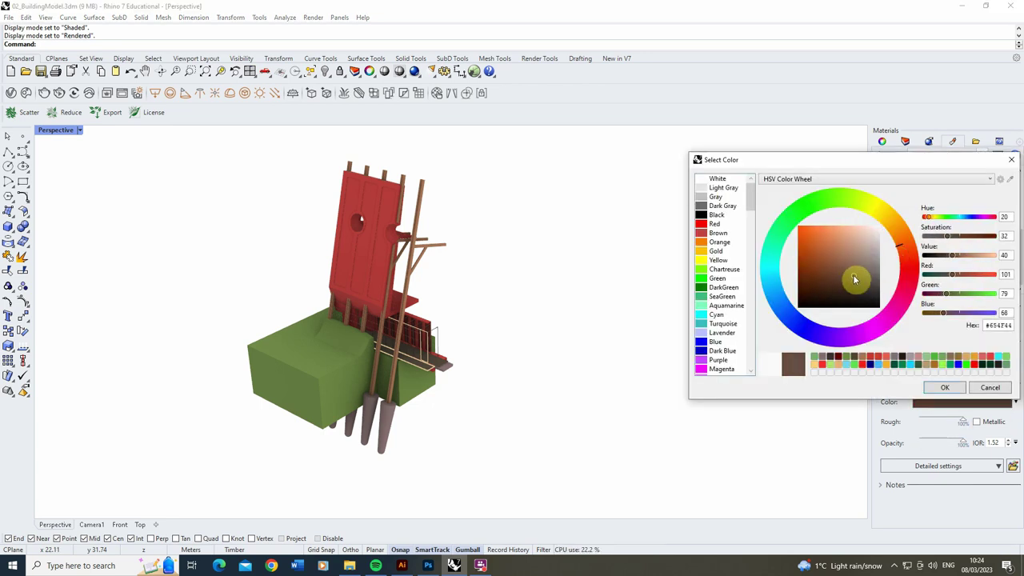
pyautogui.click(944, 387)
# Explode the section's grass bank and assign the Earth material to its vertical side surfaces.
pyautogui.click(307, 357)
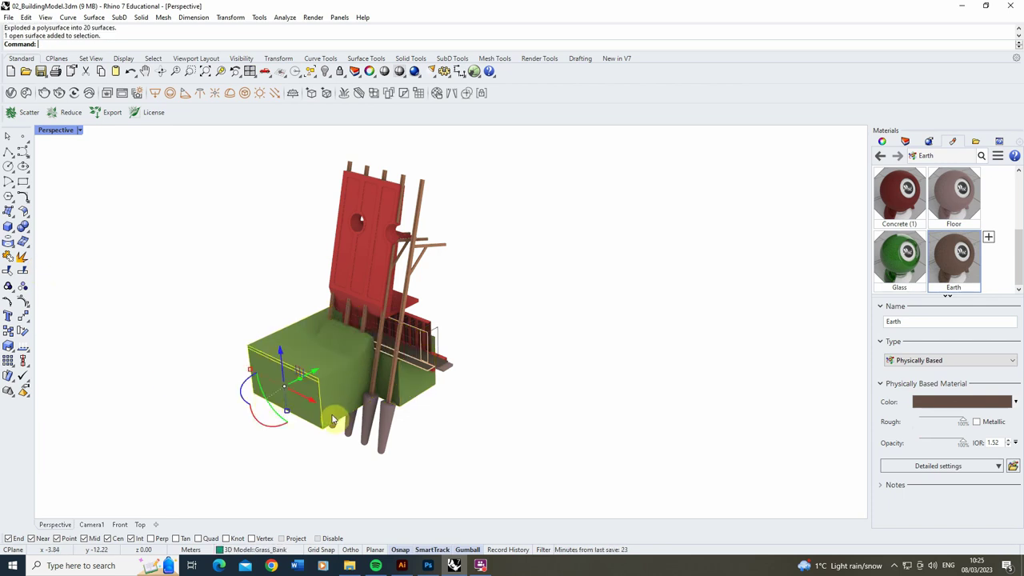
pyautogui.keyDown('shift'); pyautogui.click(383, 432); pyautogui.keyUp('shift')
pyautogui.scroll(5, 384, 428)
pyautogui.scroll(-8, 393, 429)
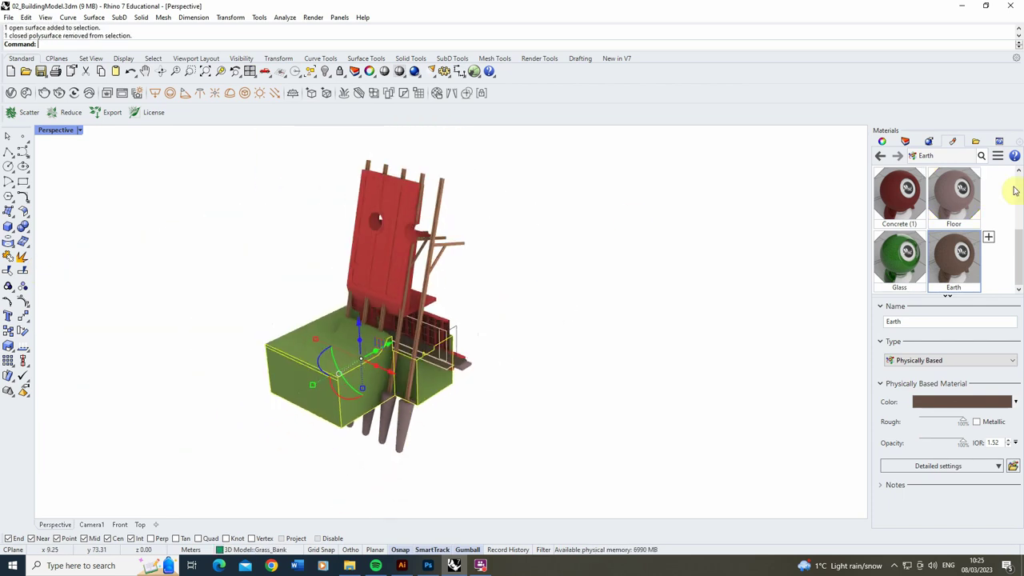
pyautogui.rightClick(954, 258)
pyautogui.click(905, 137)
# Darken the Earth material's colour to a deep brown (#462F24).
pyautogui.click(962, 402)
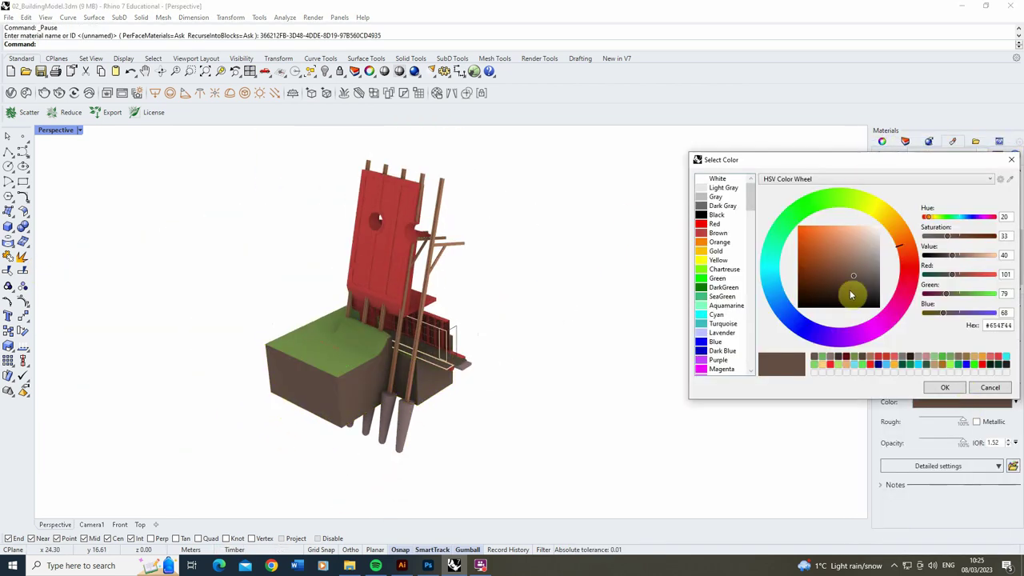
pyautogui.moveTo(848, 293); pyautogui.dragTo(841, 290)
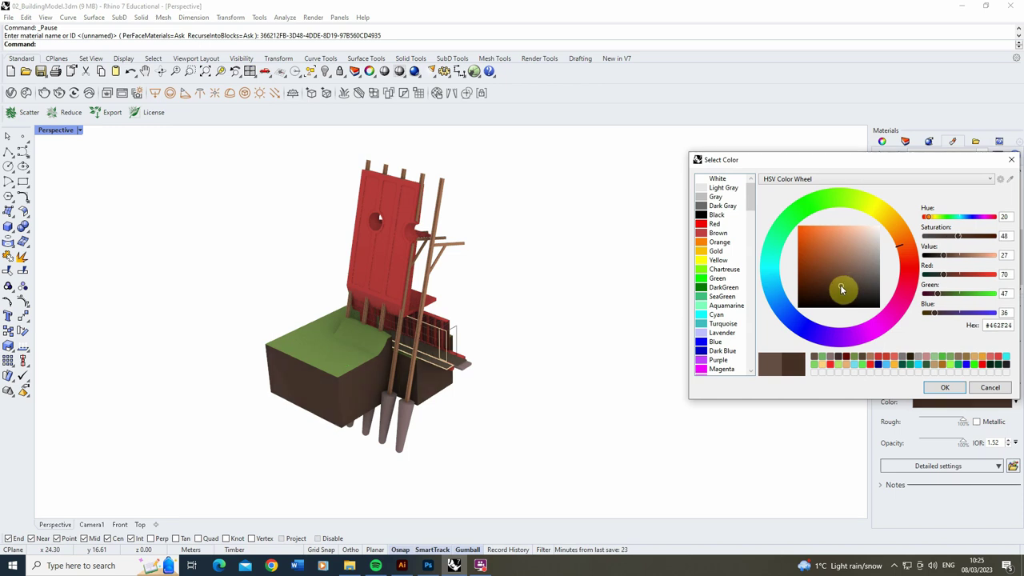
pyautogui.click(945, 388)
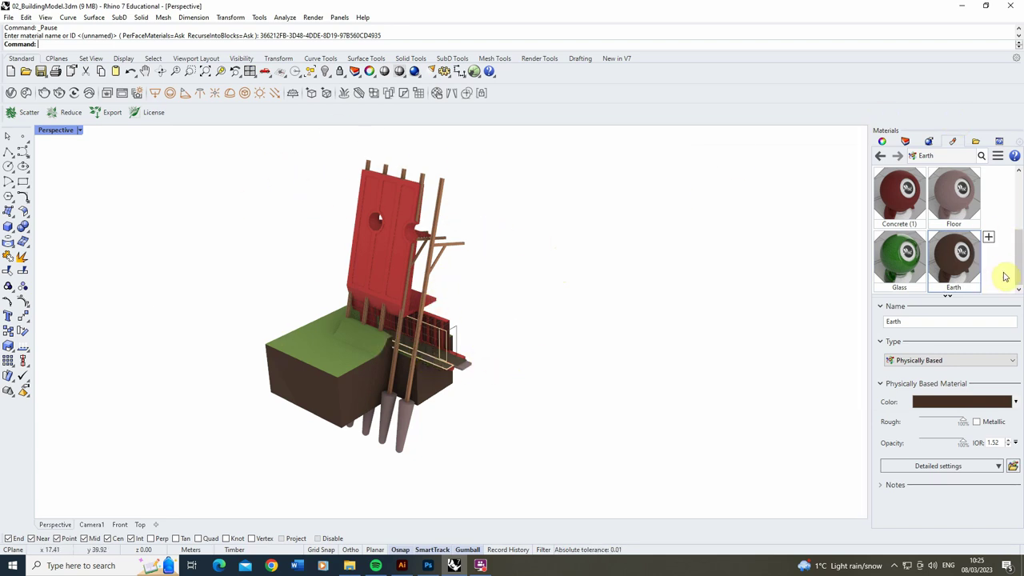
# Shift the Concrete material's colour to a muted orange-red (#BD4C3A).
pyautogui.moveTo(1019, 262); pyautogui.dragTo(1016, 192)
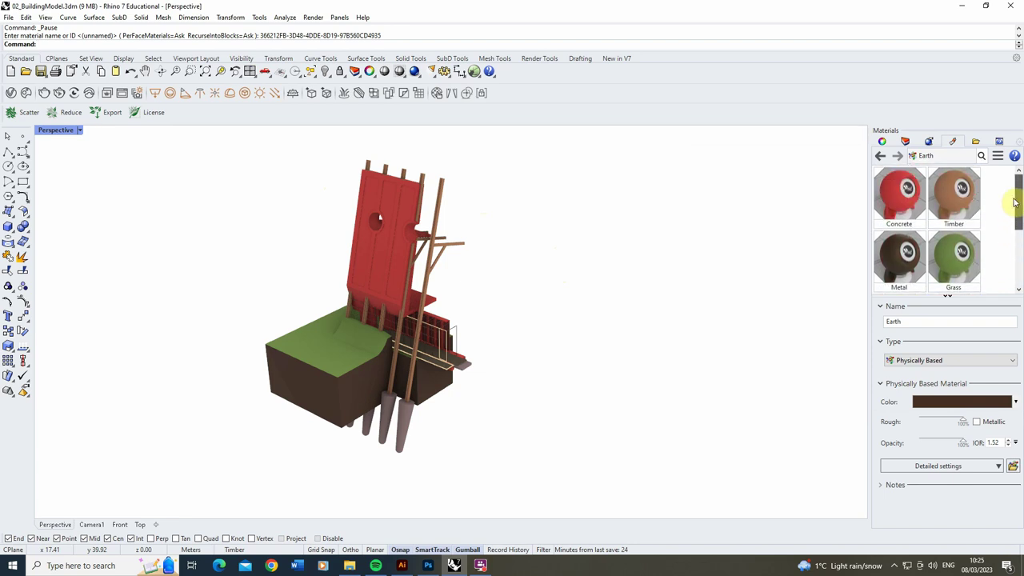
pyautogui.click(903, 213)
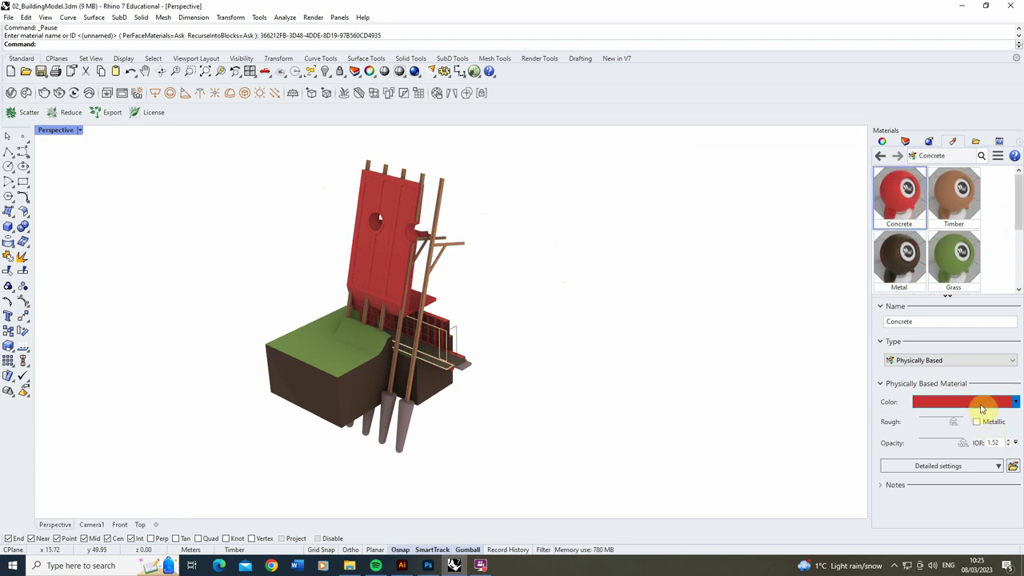
pyautogui.click(982, 406)
pyautogui.moveTo(817, 245); pyautogui.dragTo(822, 242)
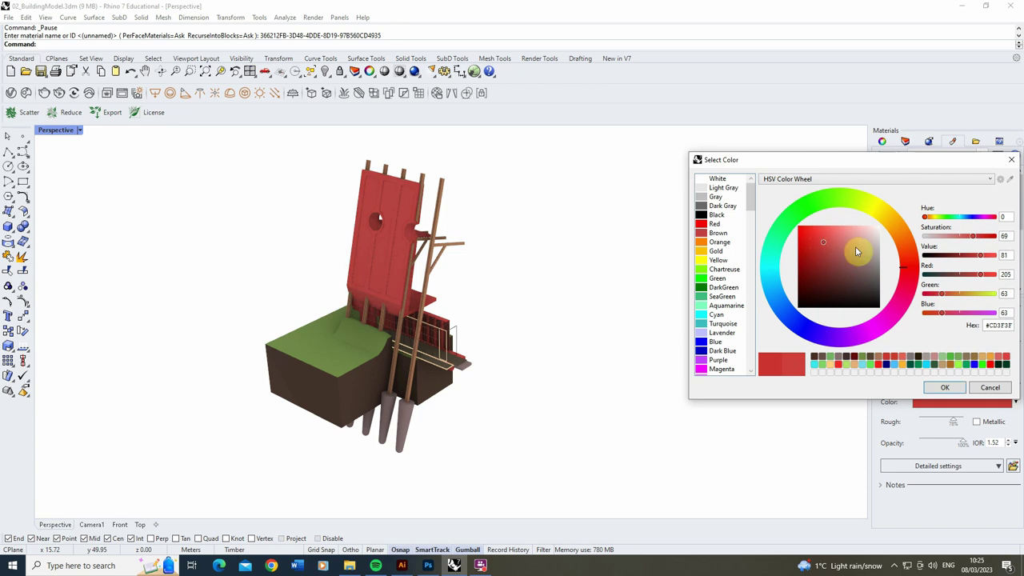
pyautogui.click(901, 266)
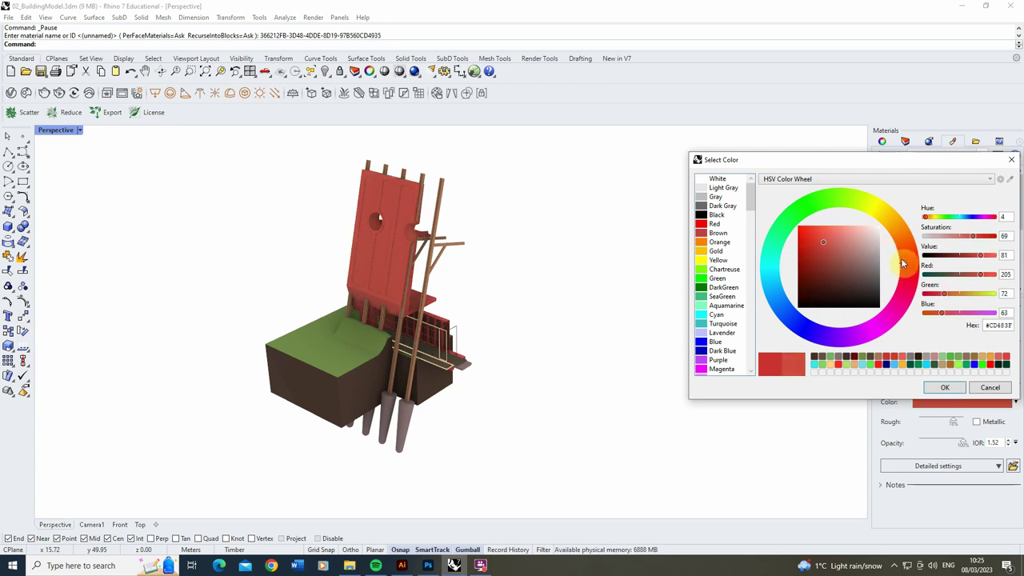
pyautogui.click(825, 247)
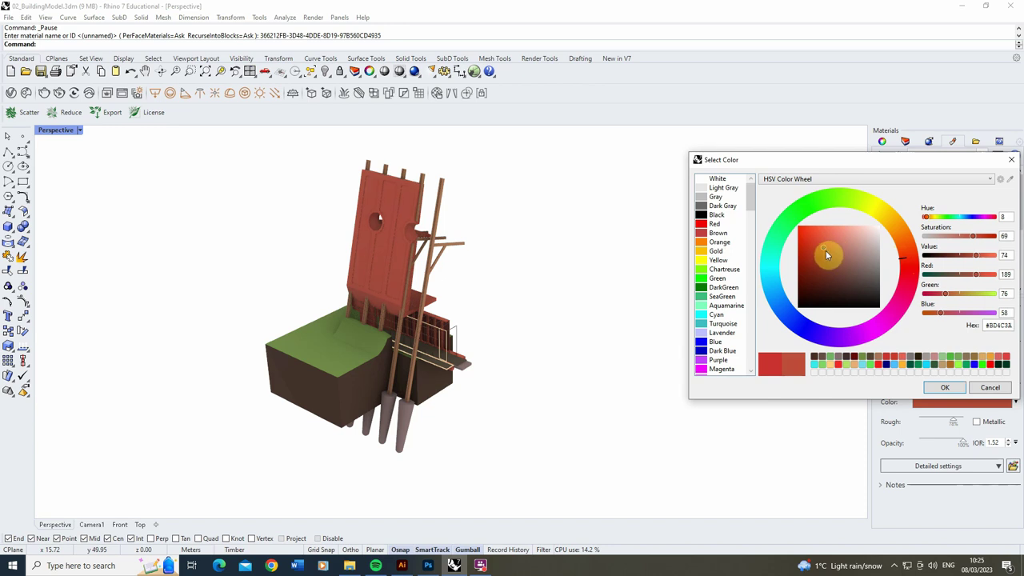
pyautogui.click(932, 387)
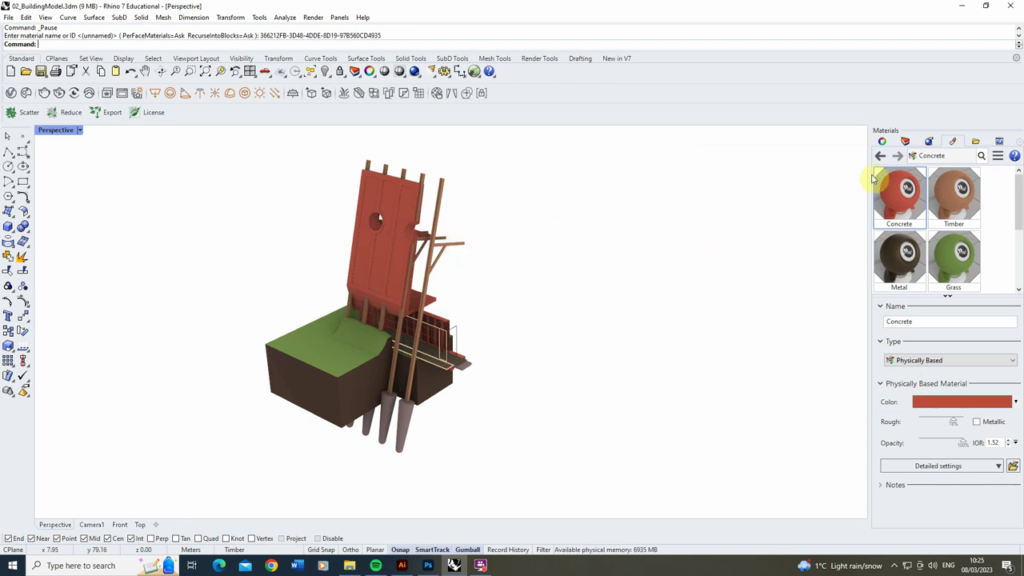
# Examine the cut section and the full building model together, comparing their materials and positions.
pyautogui.scroll(-10, 470, 203)
pyautogui.scroll(6, 427, 347)
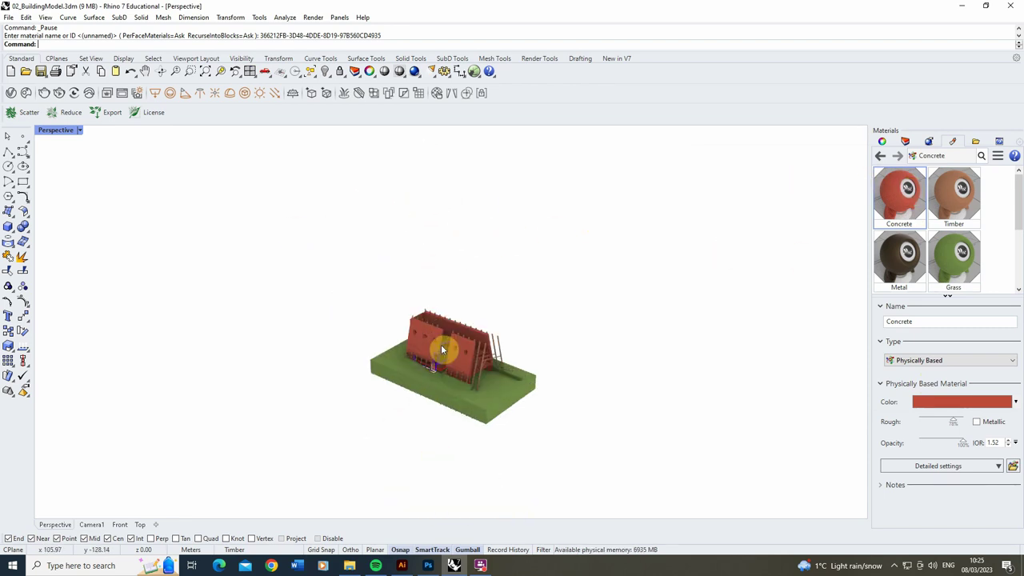
pyautogui.scroll(-3, 430, 453)
pyautogui.scroll(-3, 448, 432)
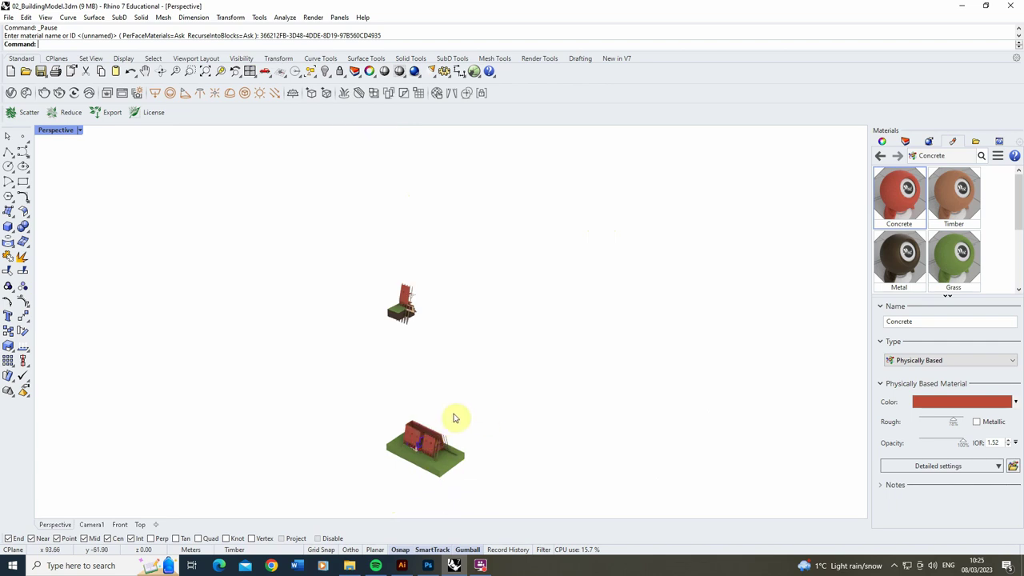
pyautogui.scroll(3, 419, 414)
pyautogui.scroll(-3, 408, 224)
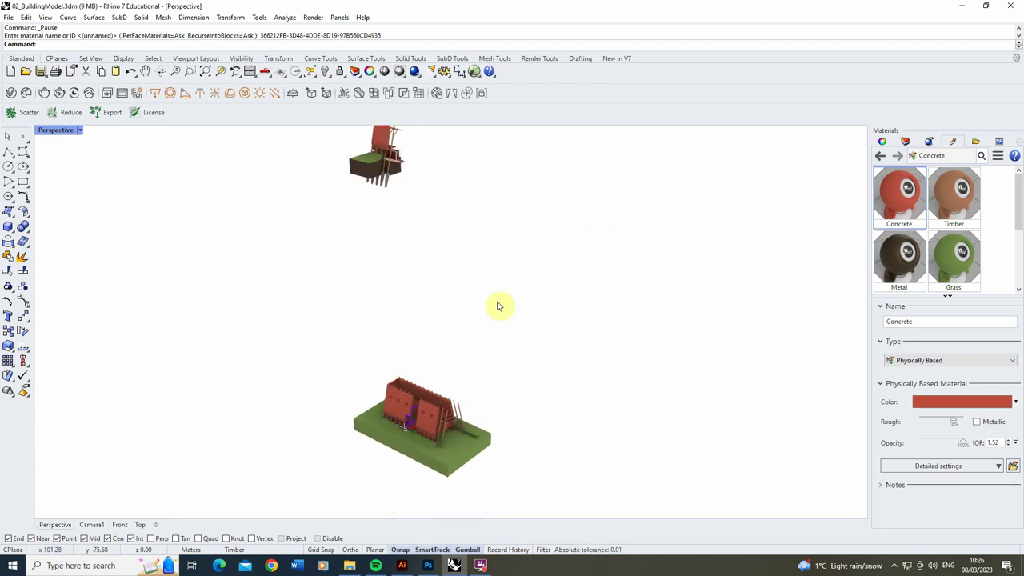
pyautogui.scroll(-3, 407, 274)
pyautogui.scroll(6, 407, 275)
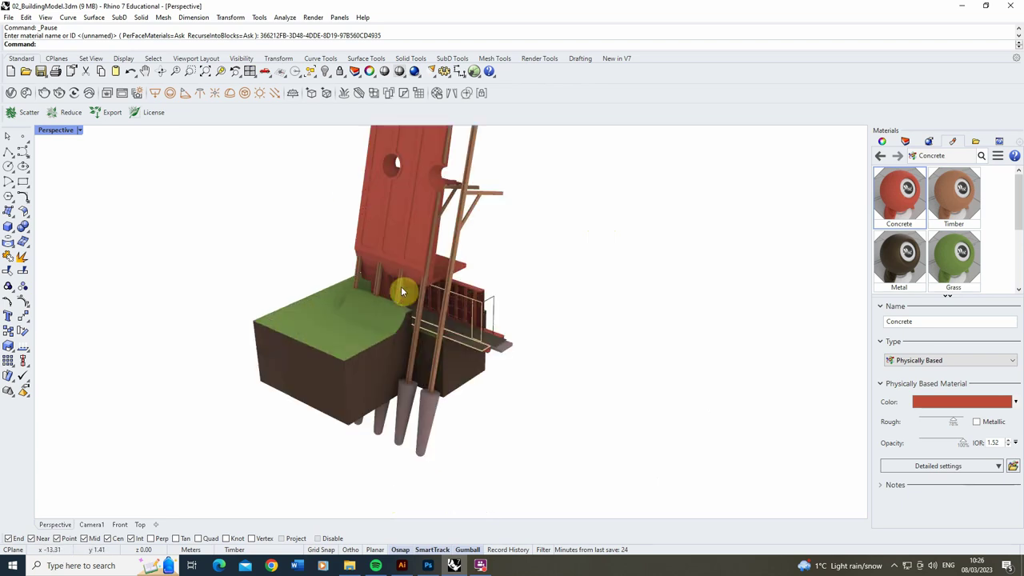
pyautogui.scroll(-3, 402, 292)
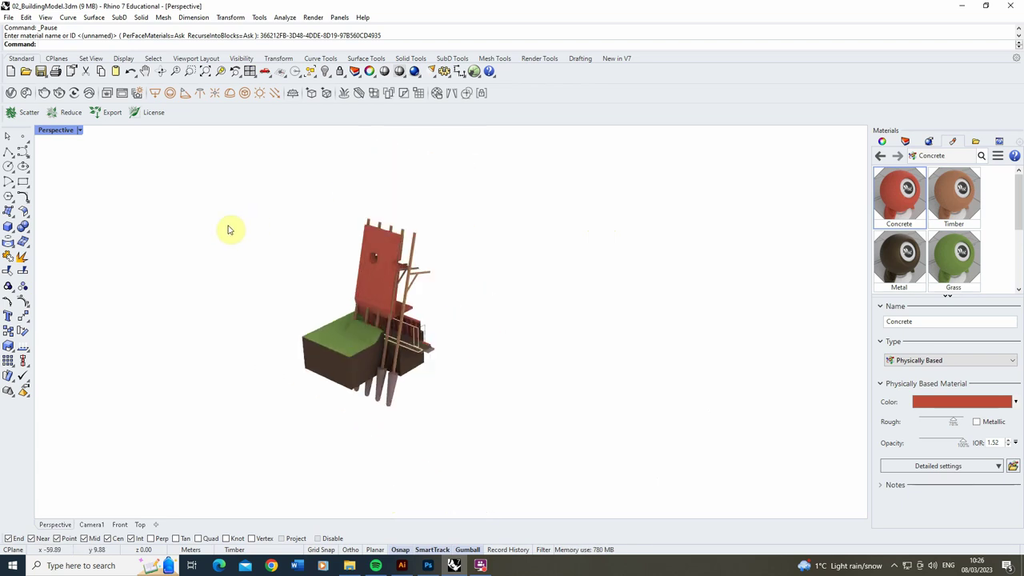
pyautogui.scroll(-3, 448, 256)
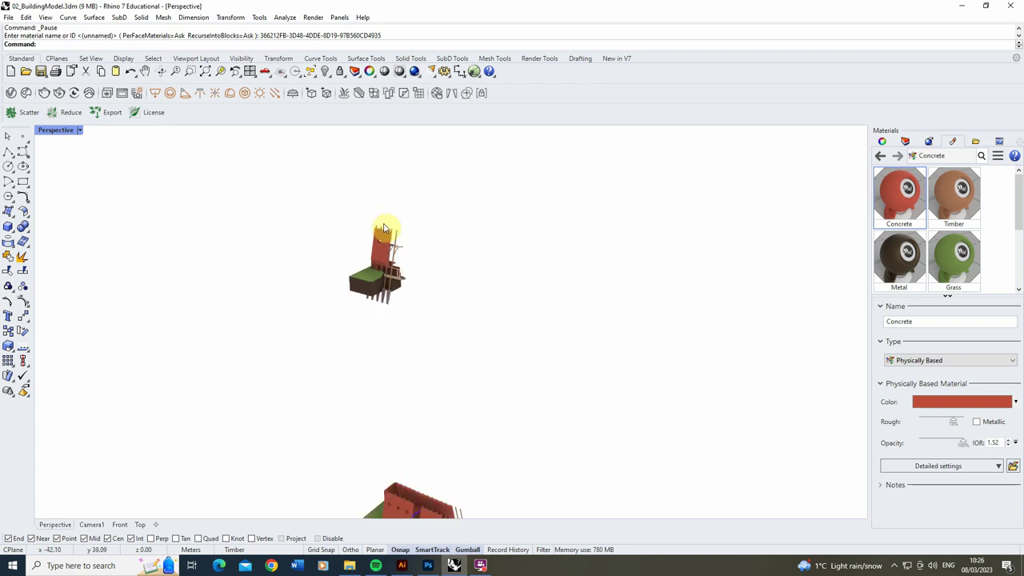
pyautogui.scroll(2, 320, 240)
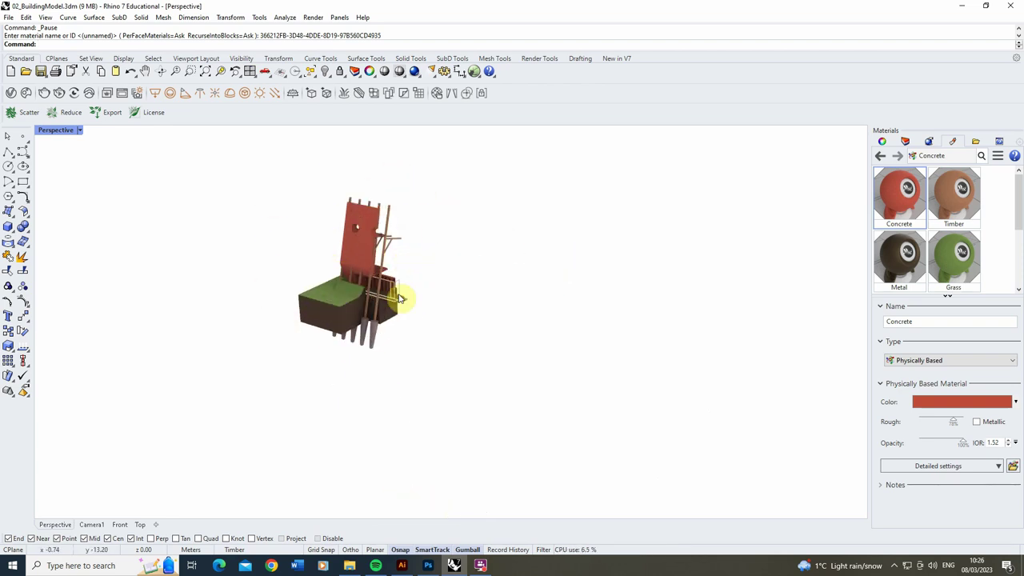
pyautogui.scroll(-5, 334, 226)
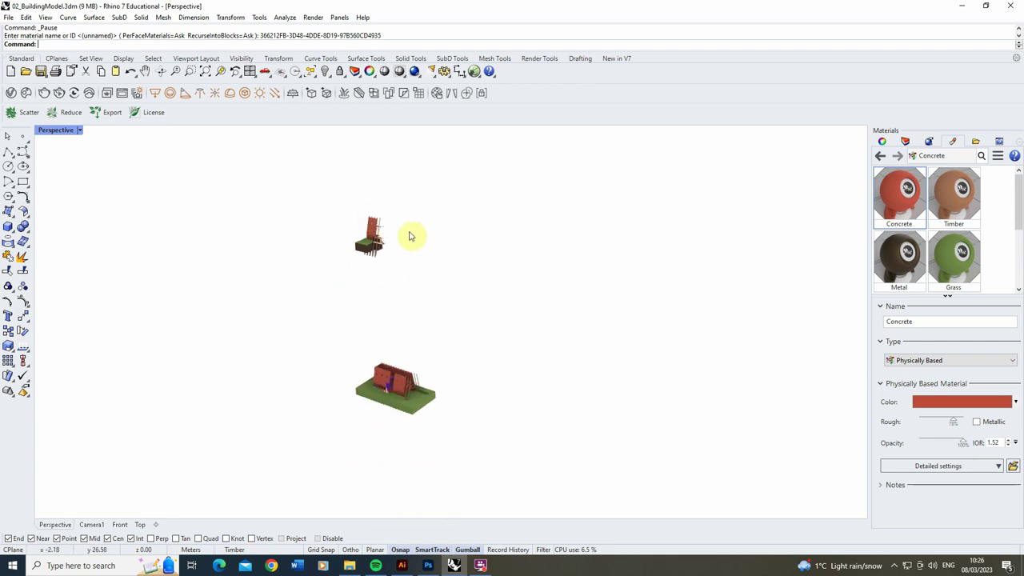
# Group all objects of the cut section, and group all objects of the full building model separately.
pyautogui.scroll(3, 409, 236)
pyautogui.moveTo(461, 173); pyautogui.dragTo(291, 317)
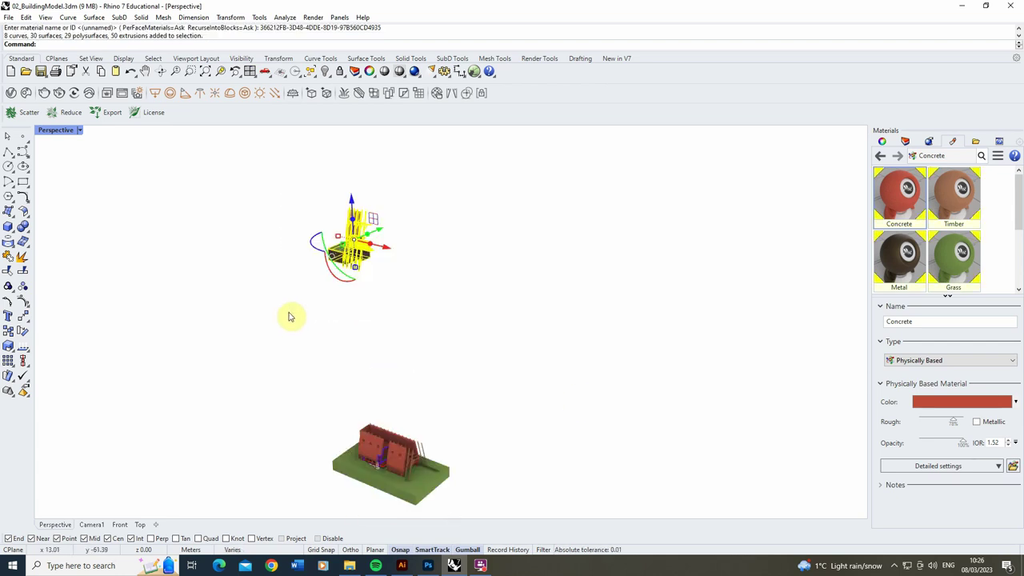
pyautogui.press('Return')
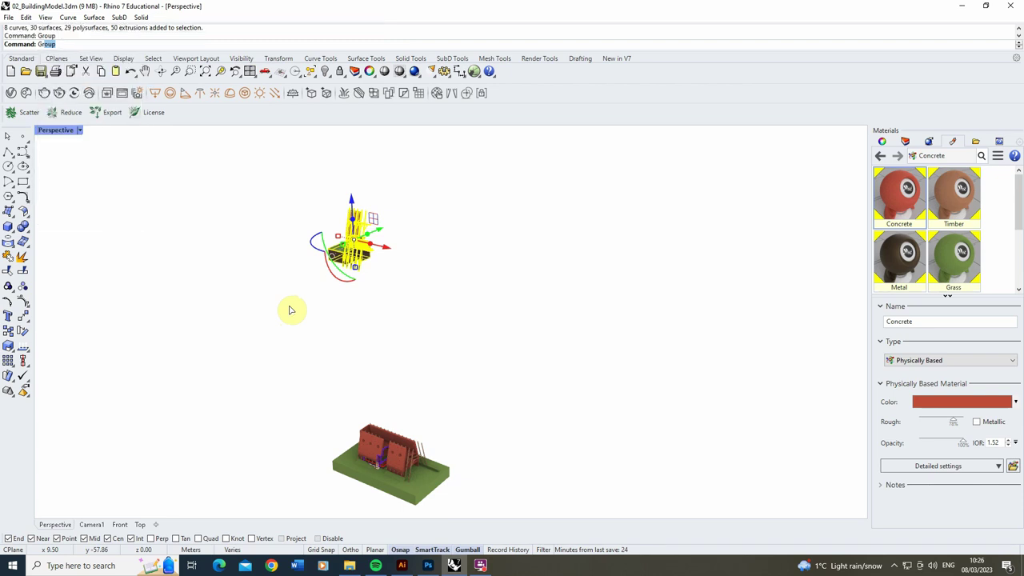
pyautogui.moveTo(536, 395); pyautogui.dragTo(249, 520)
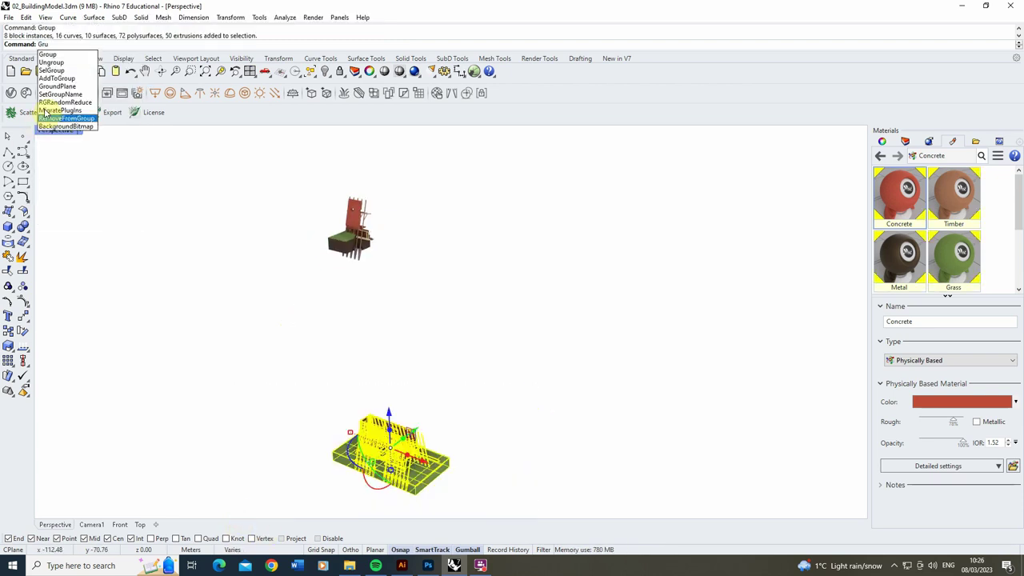
pyautogui.click(52, 54)
# Move the grouped full building model vertically upwards by 100 m to the cut section's level.
pyautogui.click(460, 394)
pyautogui.click(380, 447)
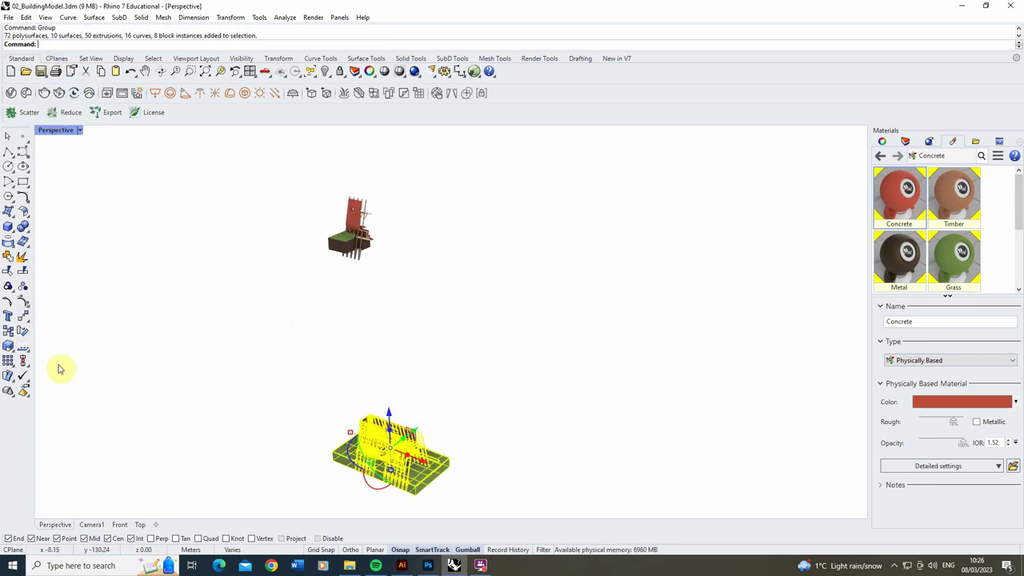
pyautogui.click(22, 316)
pyautogui.click(102, 44)
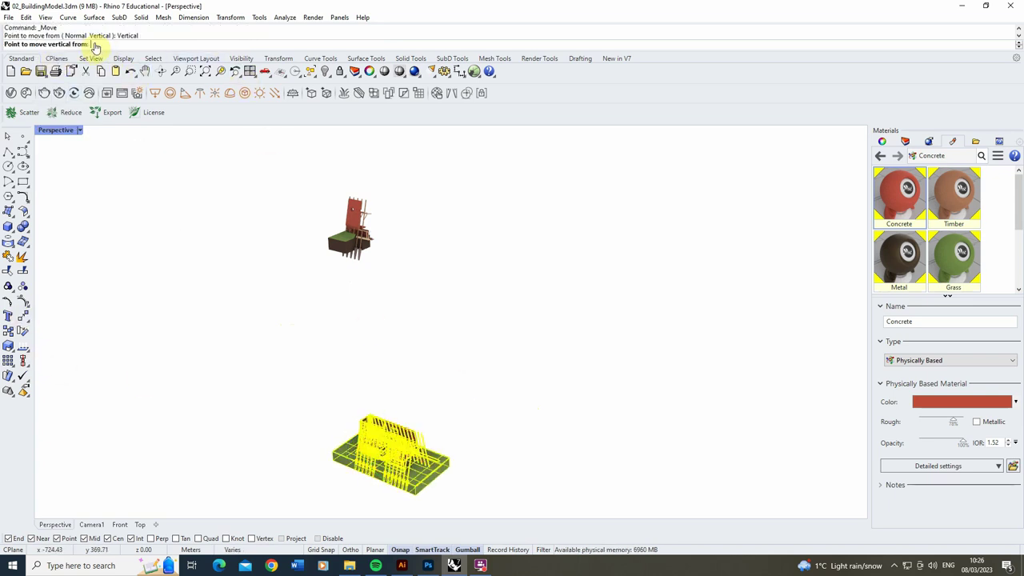
pyautogui.click(331, 450)
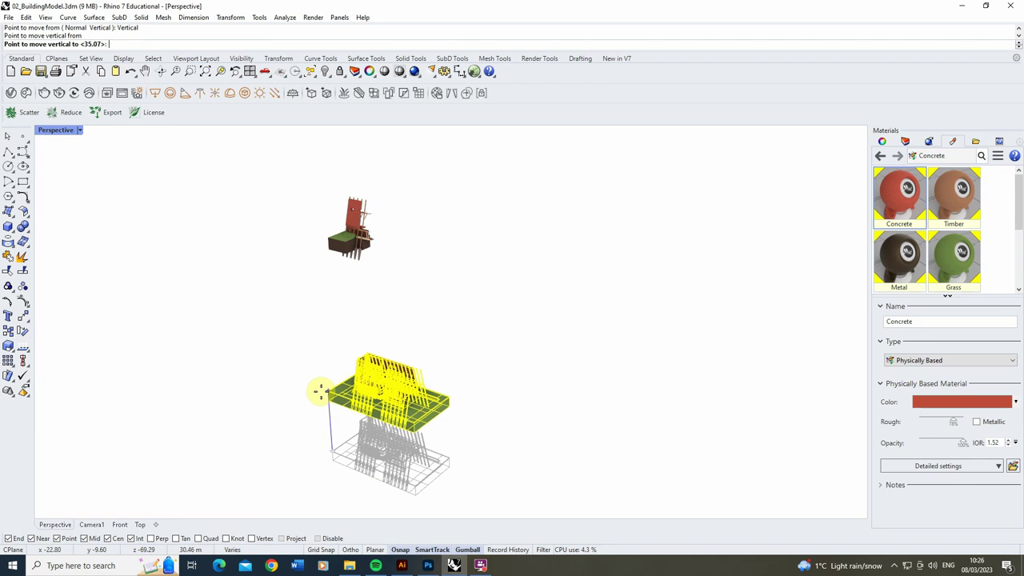
pyautogui.write('100')
pyautogui.press('Return')
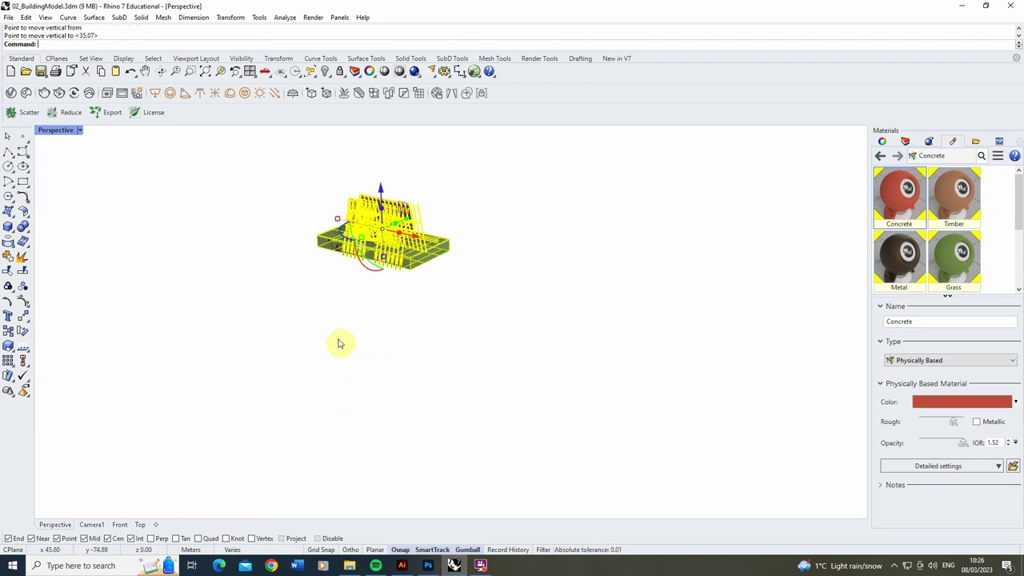
# Examine the raised building model and its ground block where it overlaps the cut section.
pyautogui.click(338, 337)
pyautogui.scroll(12, 356, 214)
pyautogui.click(374, 256)
pyautogui.click(309, 195)
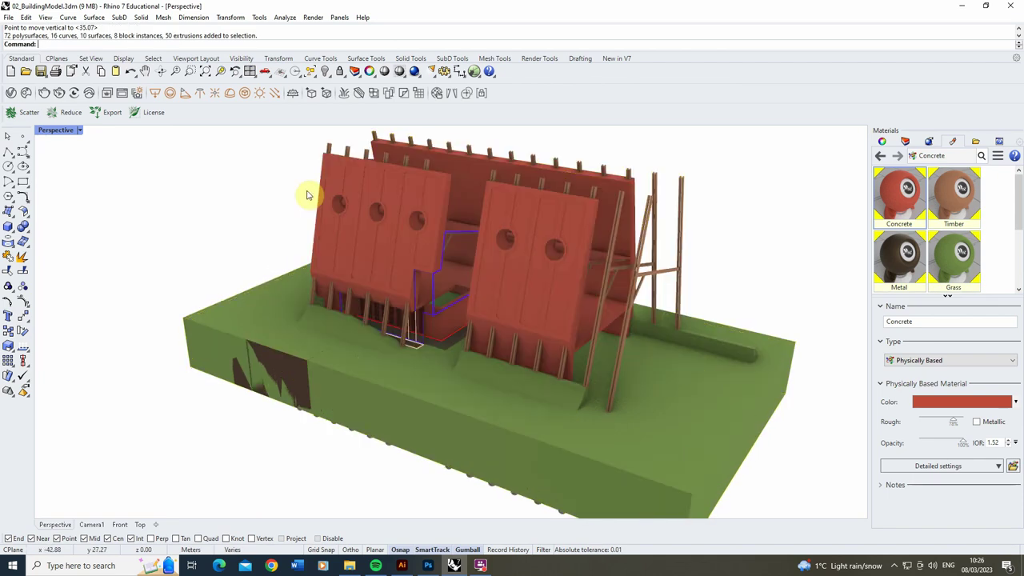
pyautogui.scroll(-5, 218, 267)
pyautogui.moveTo(220, 267); pyautogui.dragTo(257, 308, button='right')
pyautogui.scroll(7, 238, 381)
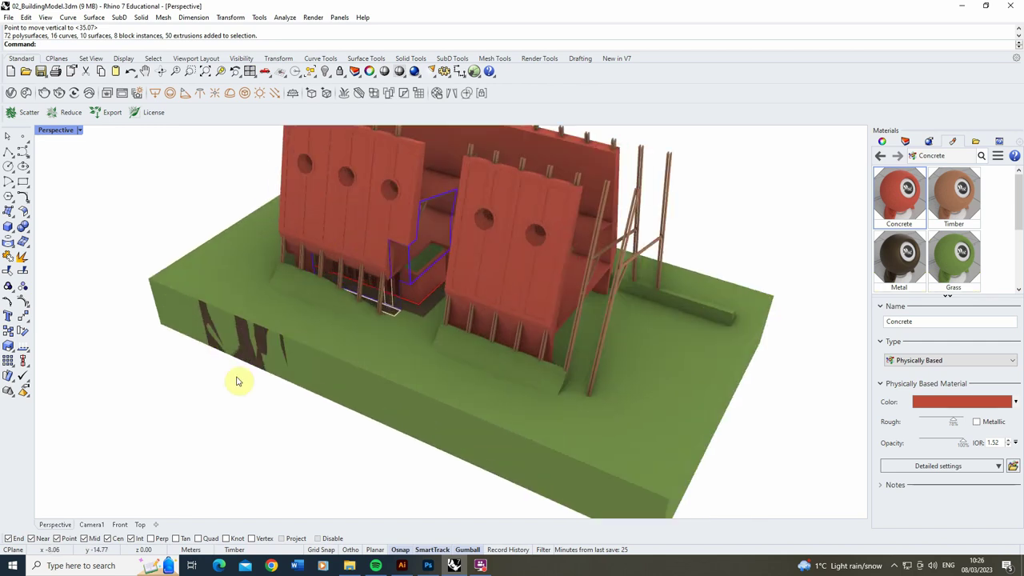
pyautogui.scroll(-9, 313, 386)
pyautogui.moveTo(285, 375); pyautogui.dragTo(307, 384, button='right')
pyautogui.scroll(3, 300, 364)
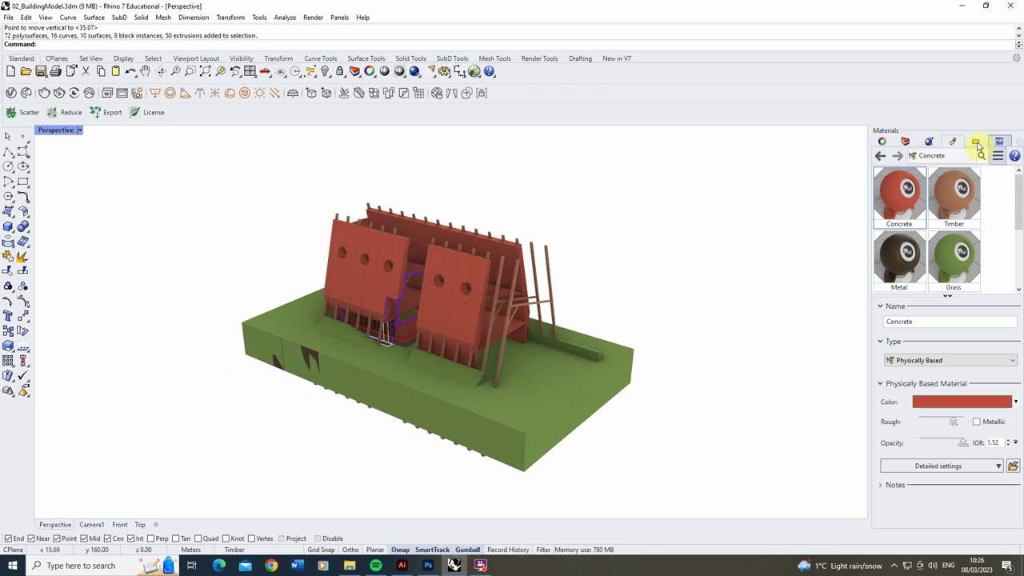
# Set the Perspective viewport's projection to Parallel.
pyautogui.moveTo(441, 247); pyautogui.dragTo(395, 264, button='right')
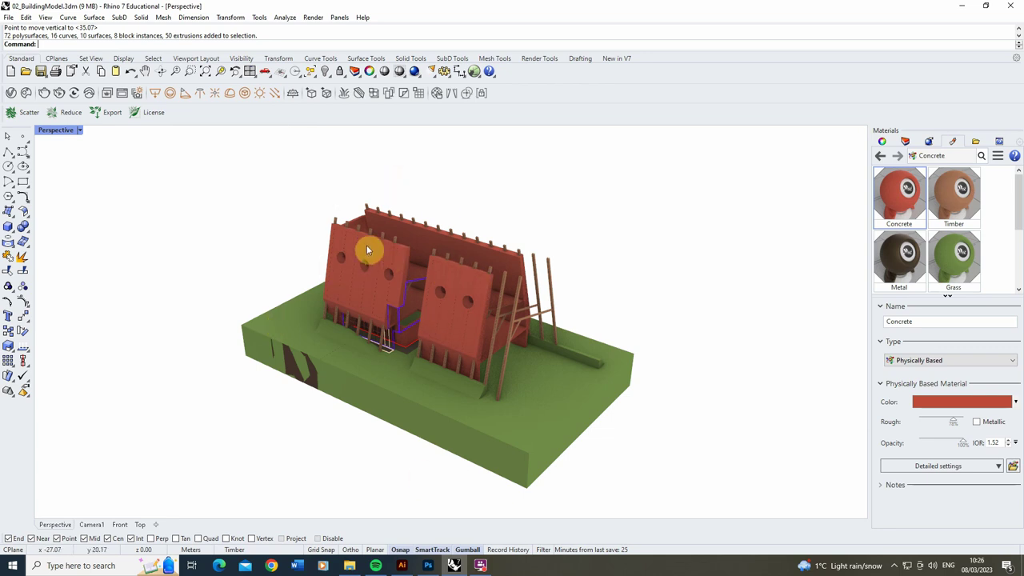
pyautogui.click(881, 143)
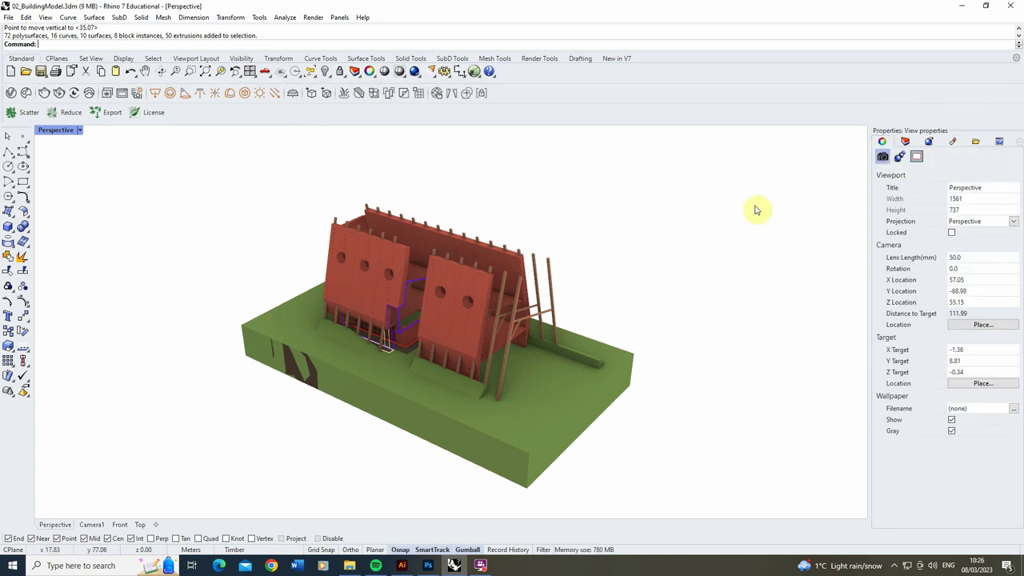
pyautogui.click(1014, 223)
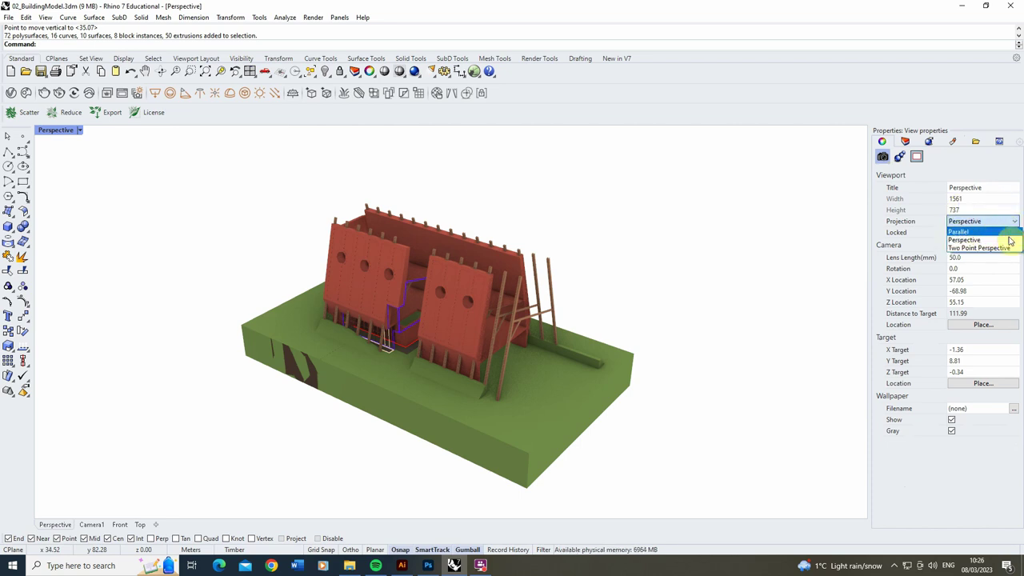
pyautogui.click(971, 234)
# Orbit the parallel view to a raised isometric angle showing the perforated front walls and the whole ground block.
pyautogui.moveTo(424, 243); pyautogui.dragTo(439, 250, button='right')
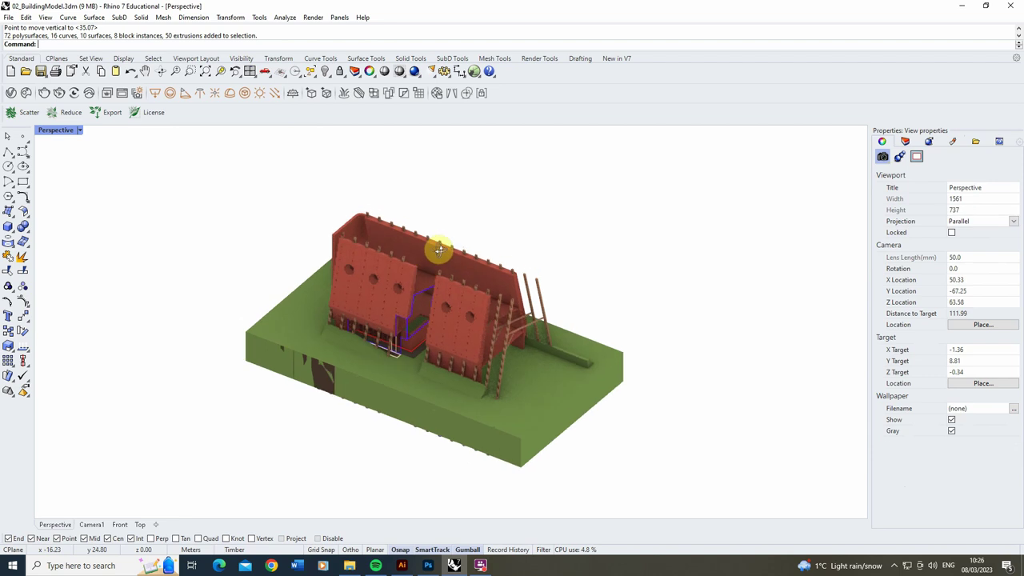
pyautogui.scroll(4, 412, 304)
pyautogui.moveTo(386, 323); pyautogui.dragTo(387, 332, button='right')
pyautogui.scroll(-4, 362, 268)
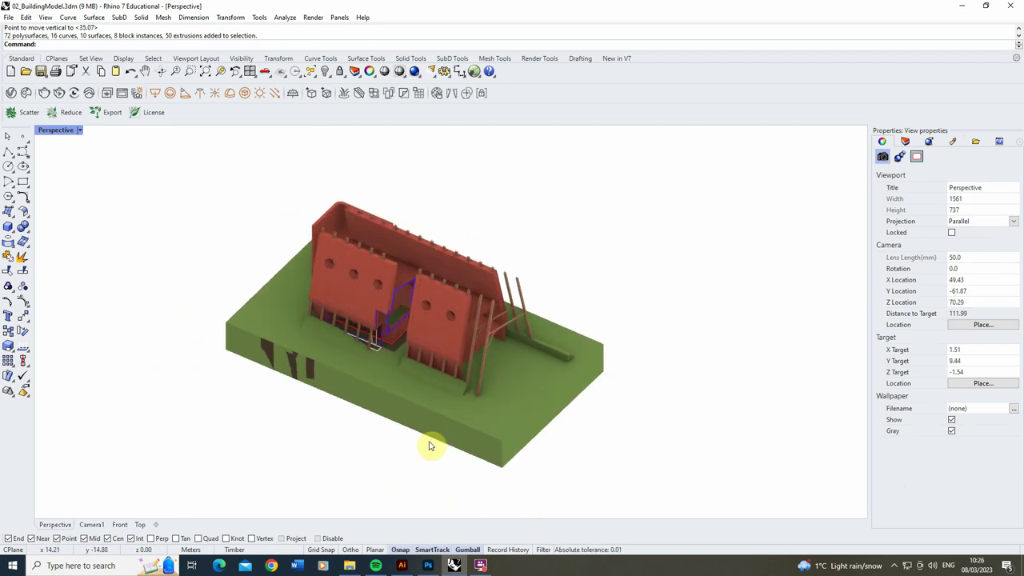
pyautogui.scroll(2, 427, 445)
pyautogui.scroll(2, 341, 191)
pyautogui.scroll(-2, 341, 189)
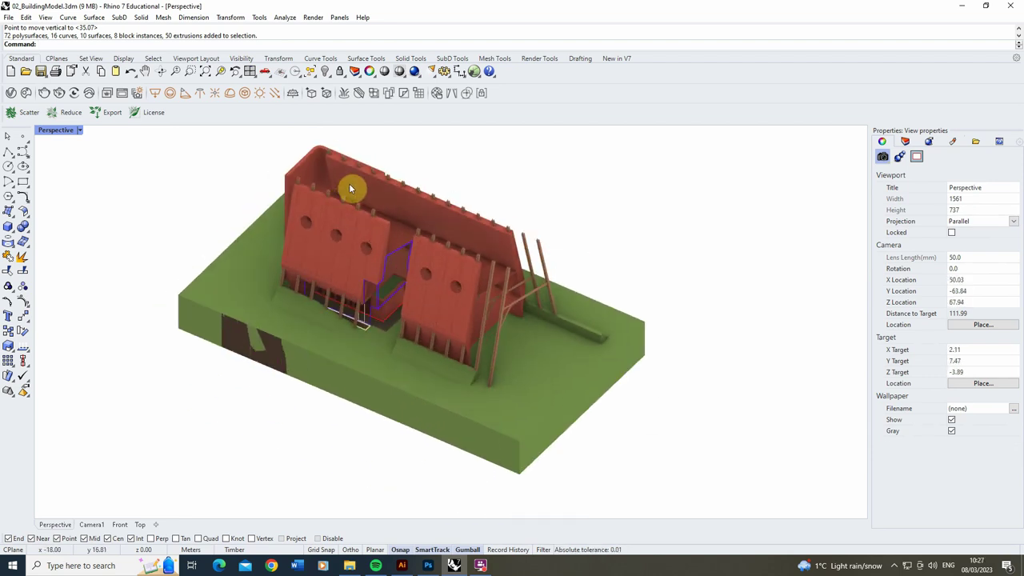
pyautogui.moveTo(349, 185)
pyautogui.mouseDown(button='right')
pyautogui.moveTo(342, 192)
pyautogui.moveTo(354, 188)
pyautogui.mouseUp(button='right')
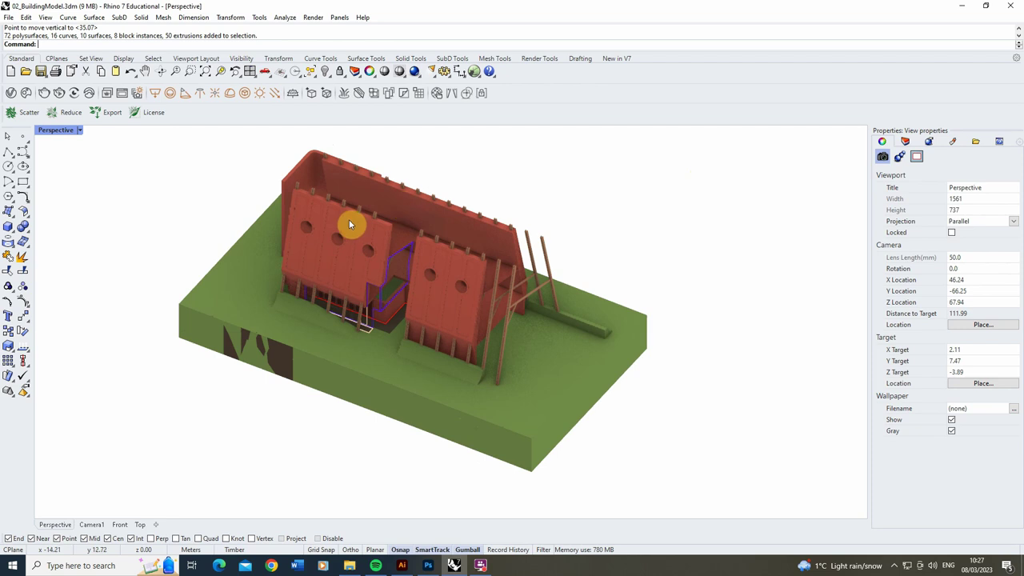
pyautogui.scroll(2, 342, 163)
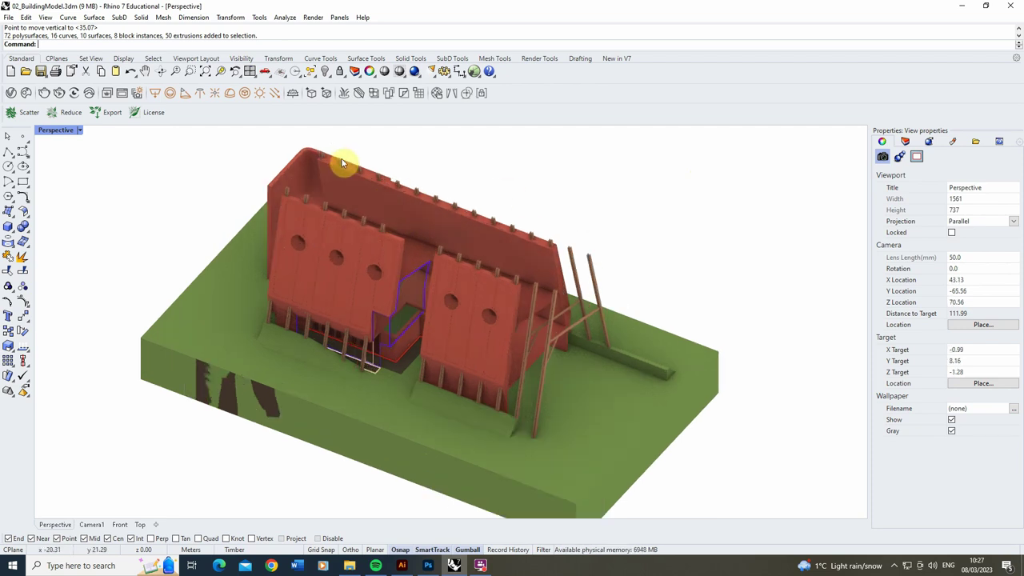
# Frame the whole building model and ground block in the isometric view using dynamic zoom and pan.
pyautogui.click(175, 71)
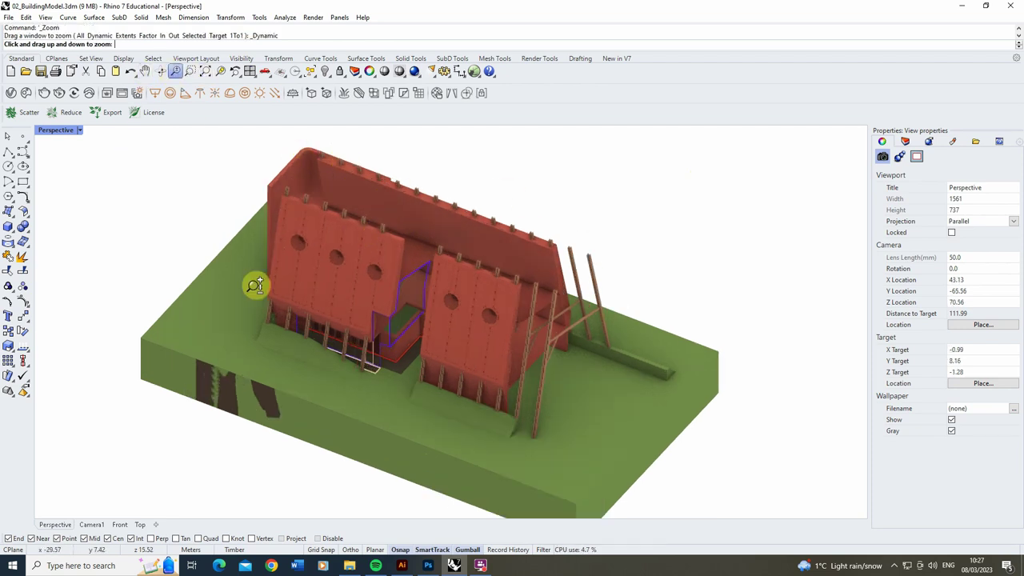
pyautogui.moveTo(252, 283); pyautogui.dragTo(257, 293)
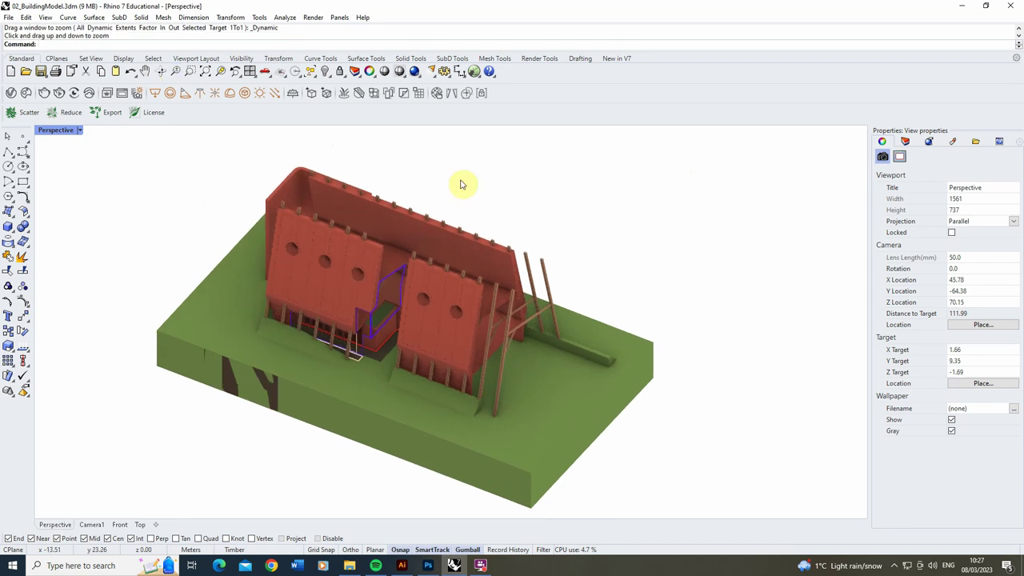
pyautogui.click(146, 74)
pyautogui.moveTo(312, 248); pyautogui.dragTo(325, 245)
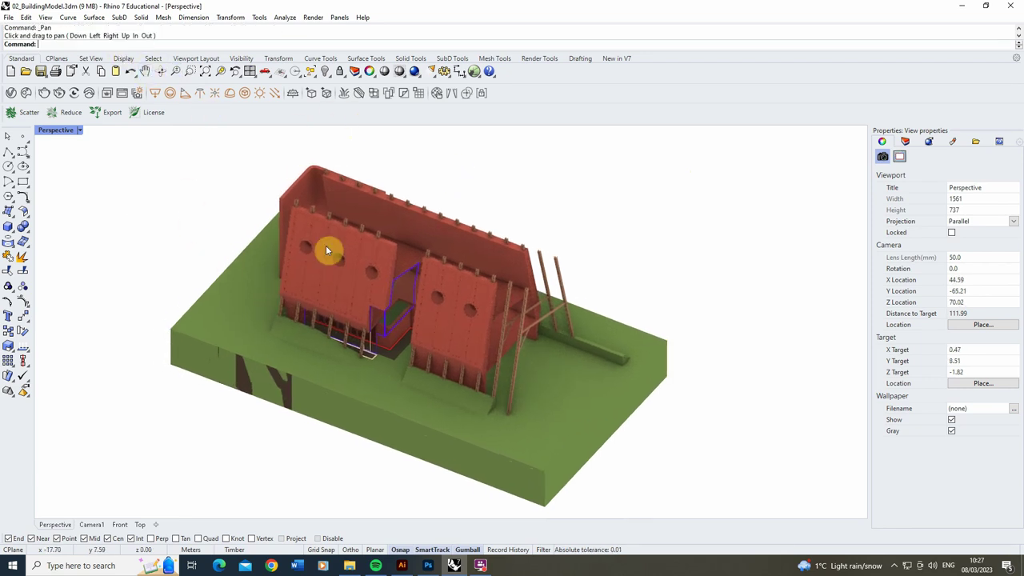
pyautogui.click(175, 71)
pyautogui.moveTo(366, 359); pyautogui.dragTo(389, 395)
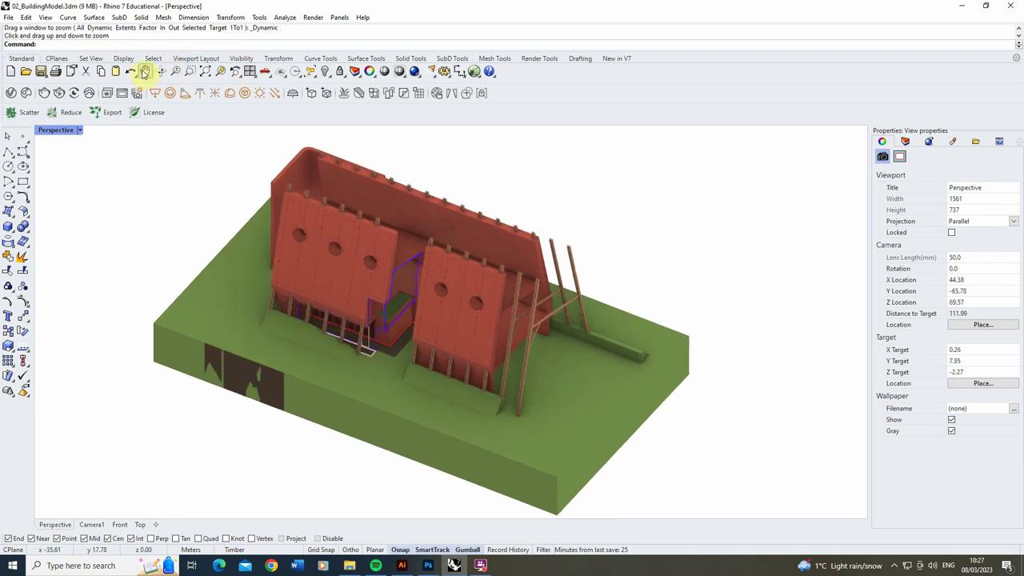
pyautogui.click(145, 72)
pyautogui.moveTo(178, 254); pyautogui.dragTo(167, 243)
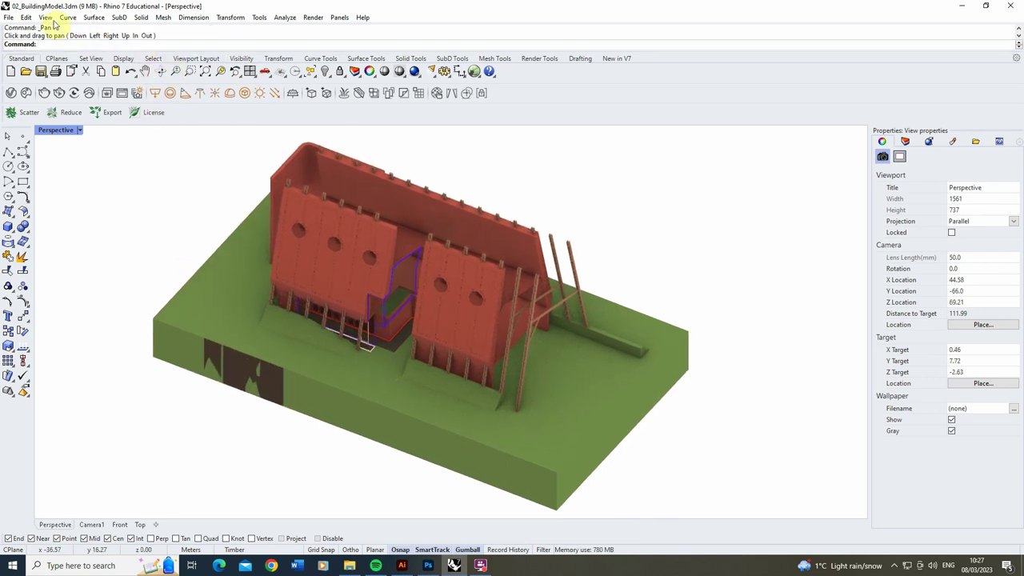
# Save the current viewport as a named view called Iso_View and dock the list of named views beside the viewport.
pyautogui.click(47, 18)
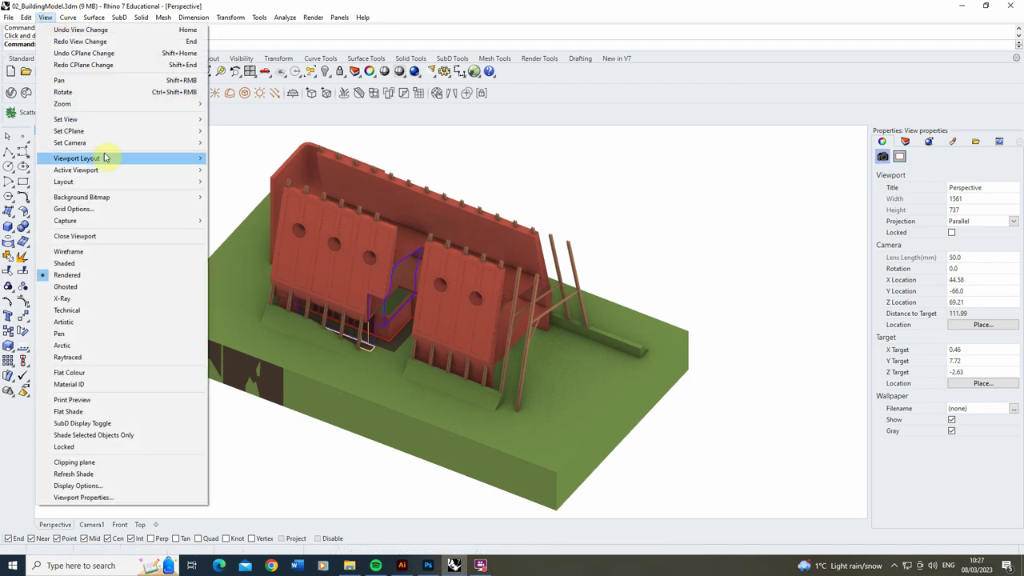
pyautogui.moveTo(101, 120)
pyautogui.click(259, 244)
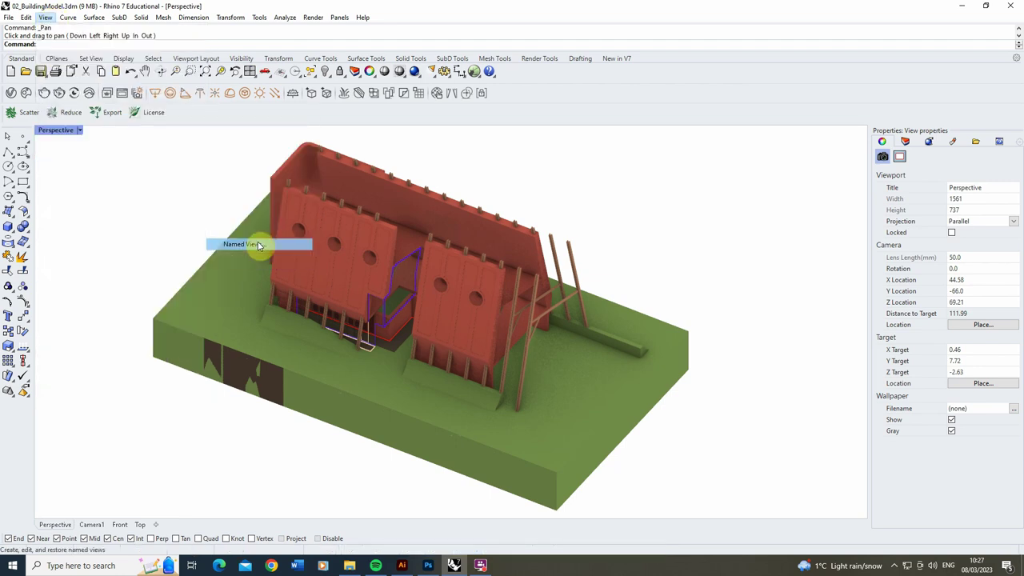
pyautogui.click(256, 264)
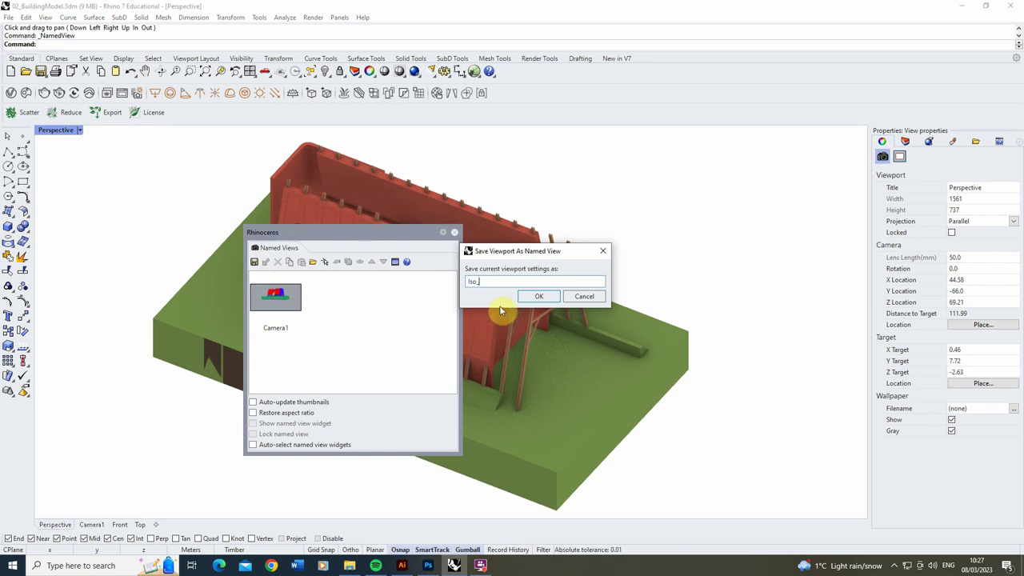
pyautogui.click(544, 296)
pyautogui.moveTo(338, 235); pyautogui.dragTo(801, 212)
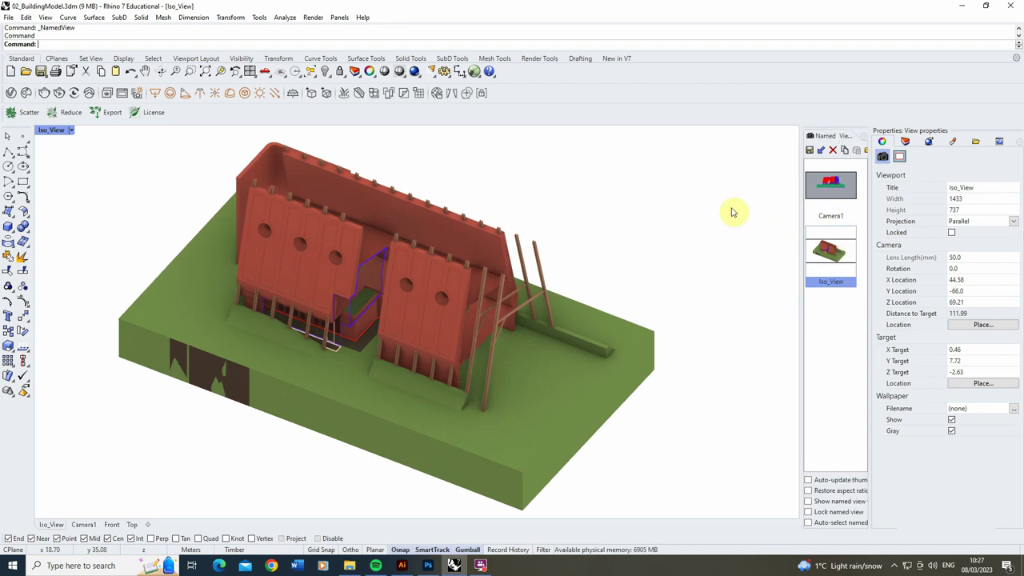
# Hide the grouped cut section that overlaps the full building model.
pyautogui.click(298, 239)
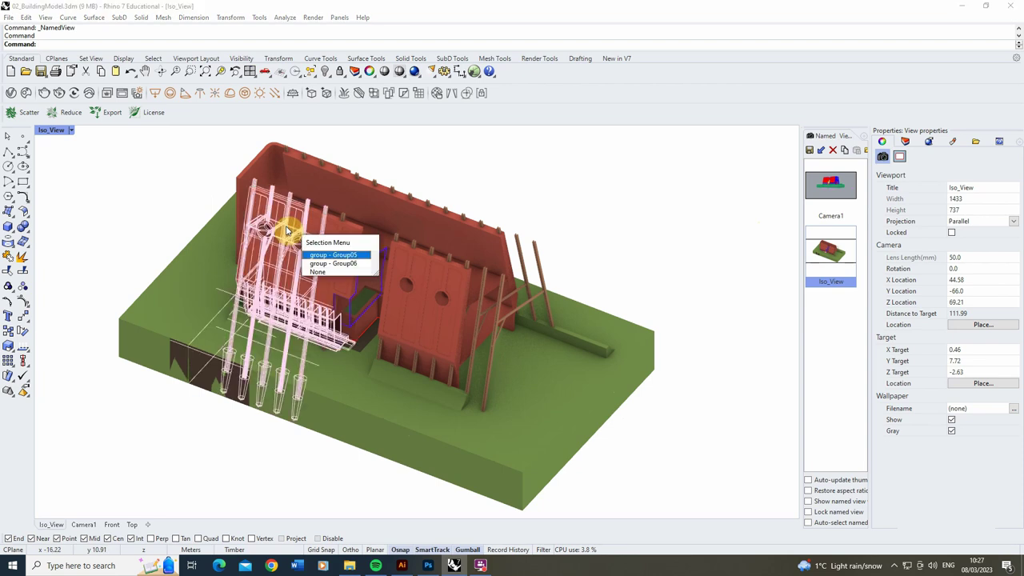
pyautogui.click(335, 260)
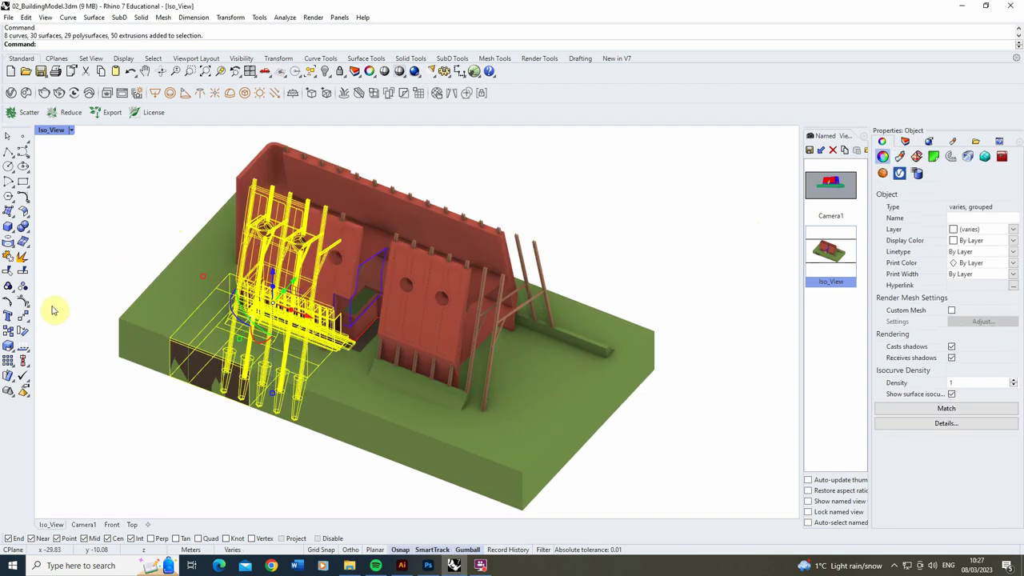
pyautogui.click(24, 317)
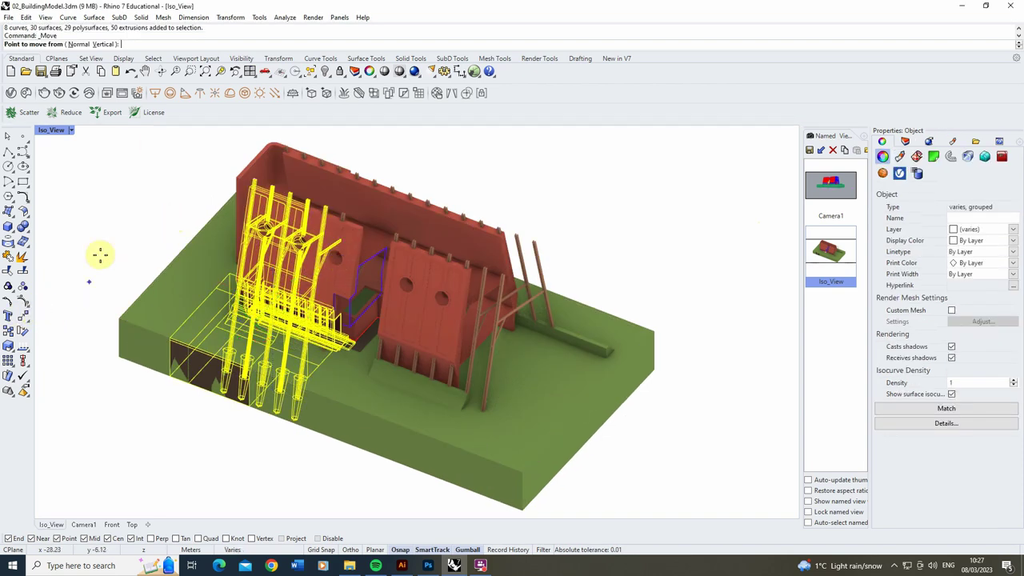
pyautogui.click(325, 73)
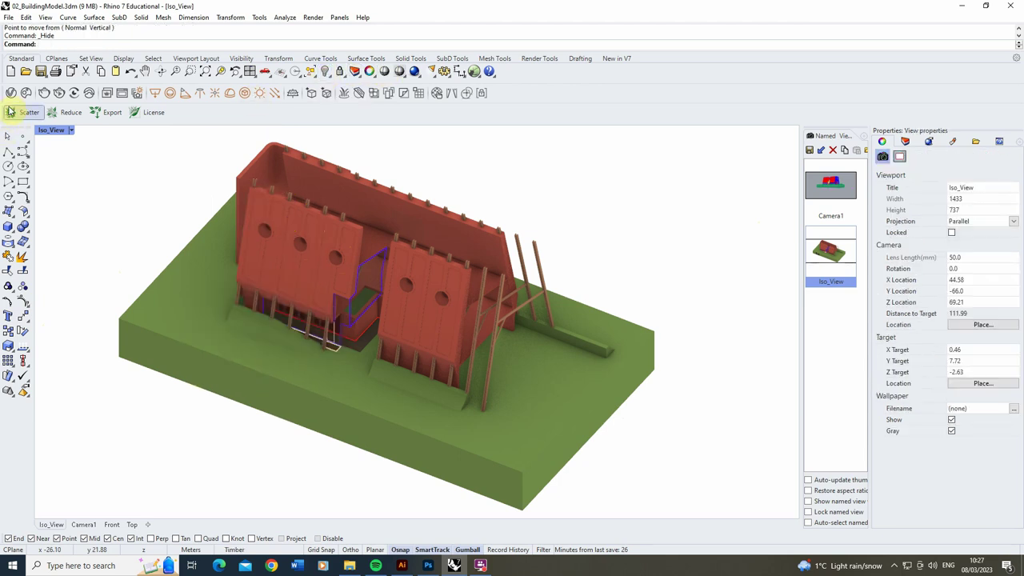
pyautogui.press('Escape')
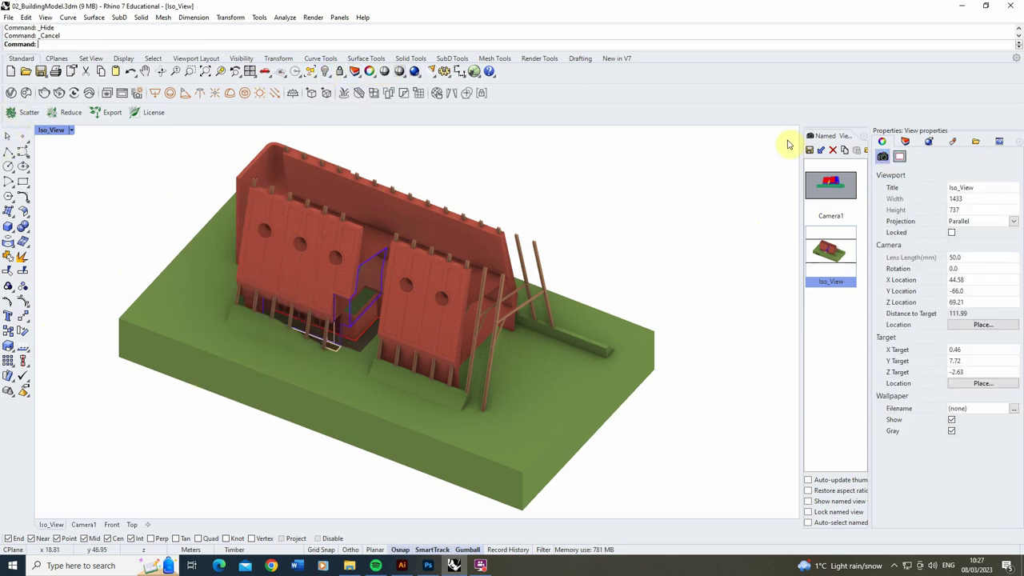
# Run Make2D on the full building model from Iso_View, with View projection, maintained source layers and a viewport rectangle.
pyautogui.moveTo(787, 144); pyautogui.dragTo(100, 488)
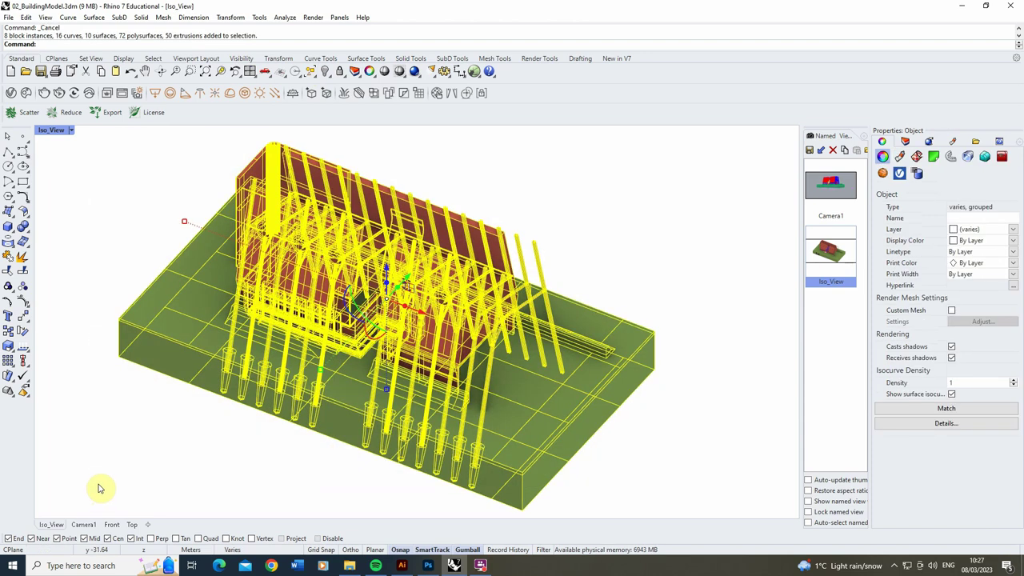
pyautogui.doubleClick(833, 249)
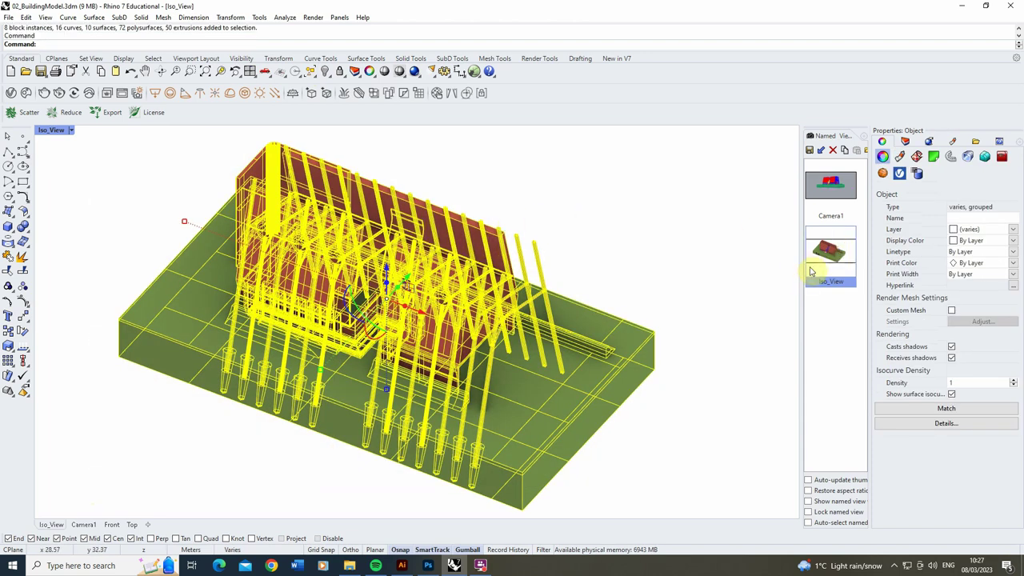
pyautogui.press('Return')
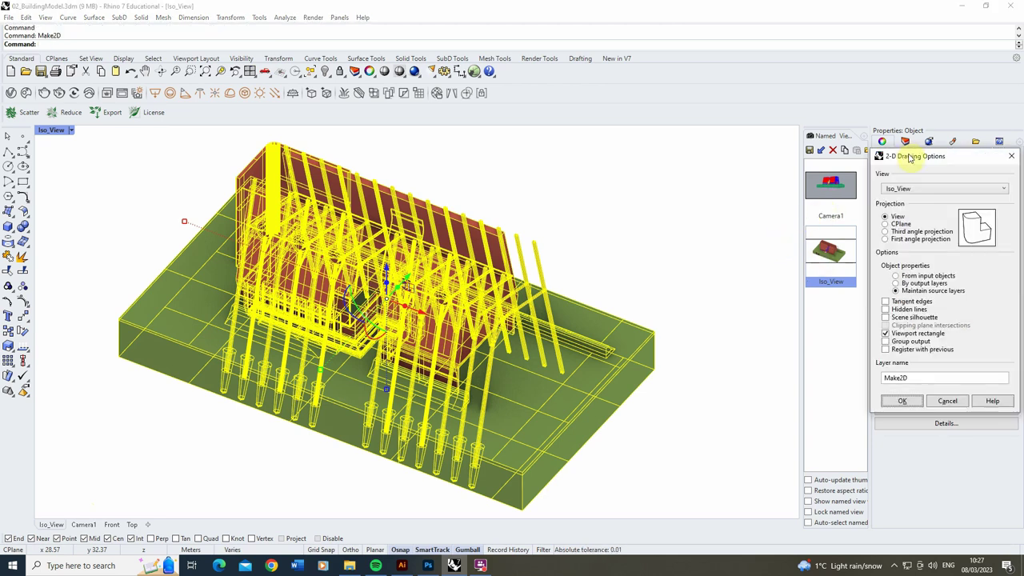
pyautogui.moveTo(910, 158); pyautogui.dragTo(644, 155)
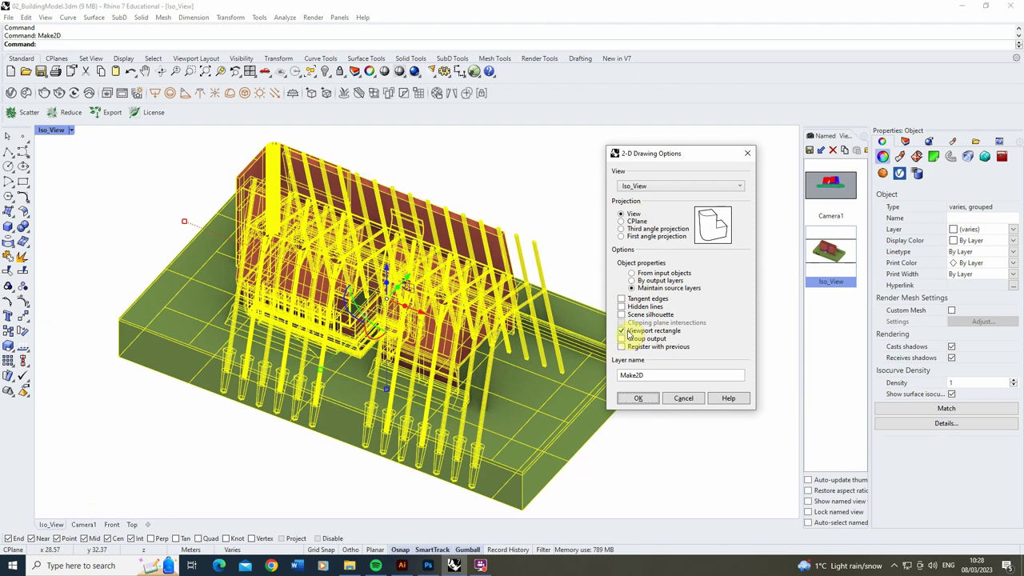
pyautogui.click(640, 398)
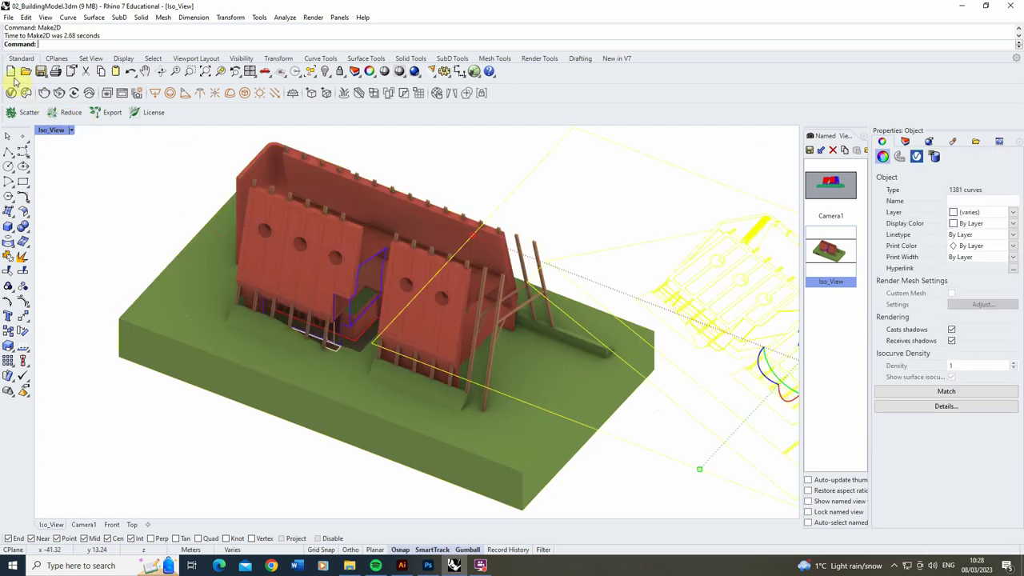
# Move the generated 2D line drawing along the X axis in the Top view, well clear of the building model.
pyautogui.doubleClick(49, 130)
pyautogui.doubleClick(580, 344)
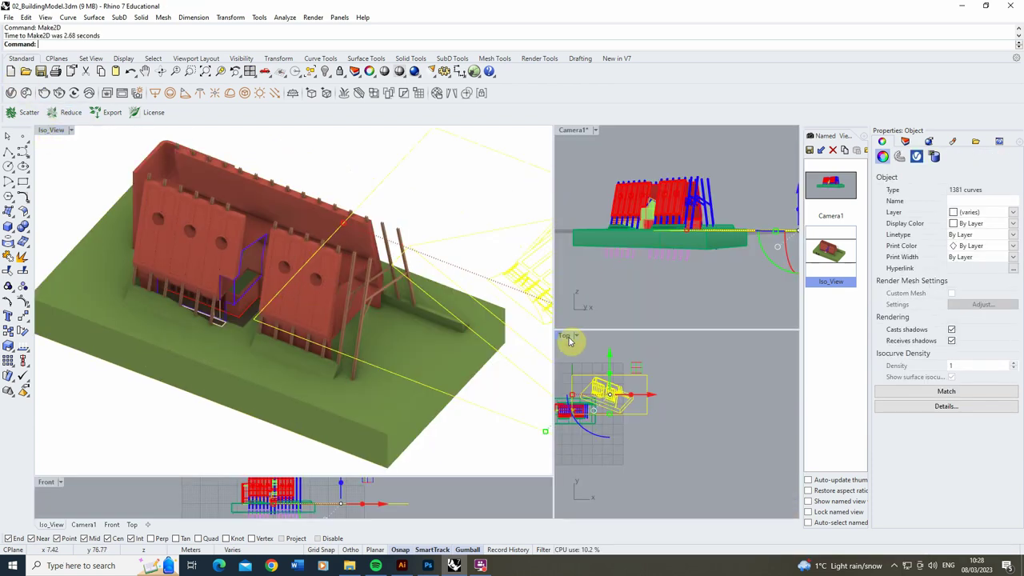
pyautogui.scroll(-6, 262, 302)
pyautogui.scroll(2, 299, 282)
pyautogui.moveTo(300, 277); pyautogui.dragTo(501, 286)
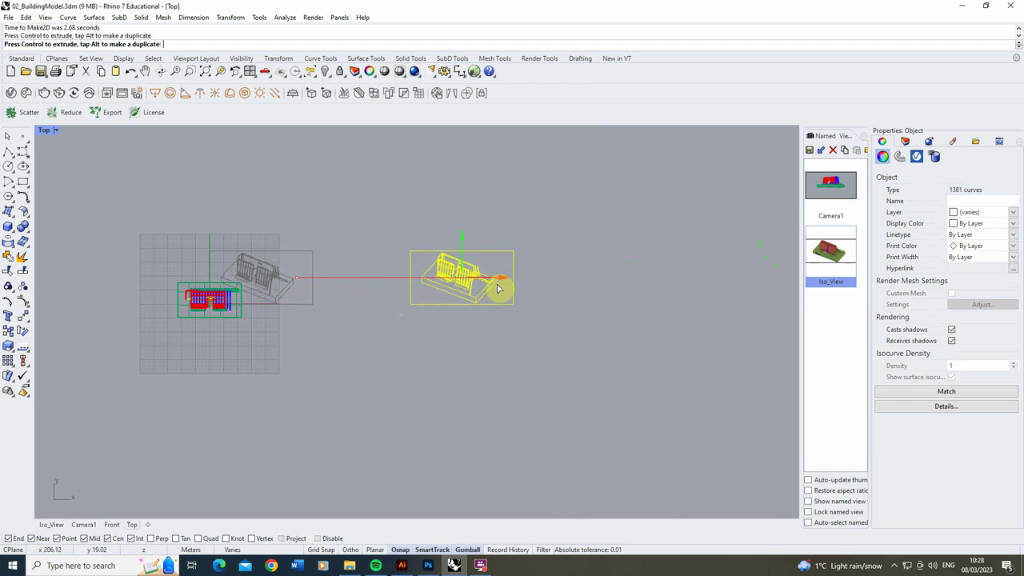
pyautogui.click(436, 209)
# Unhide the cut section, hide the full building model, and restore the Iso_View named view.
pyautogui.doubleClick(45, 131)
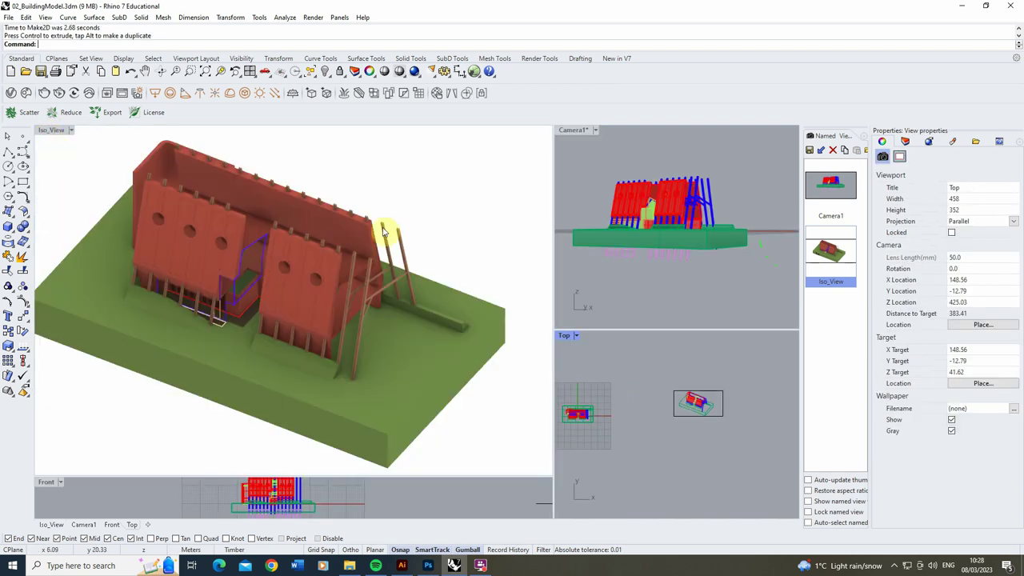
pyautogui.doubleClick(53, 133)
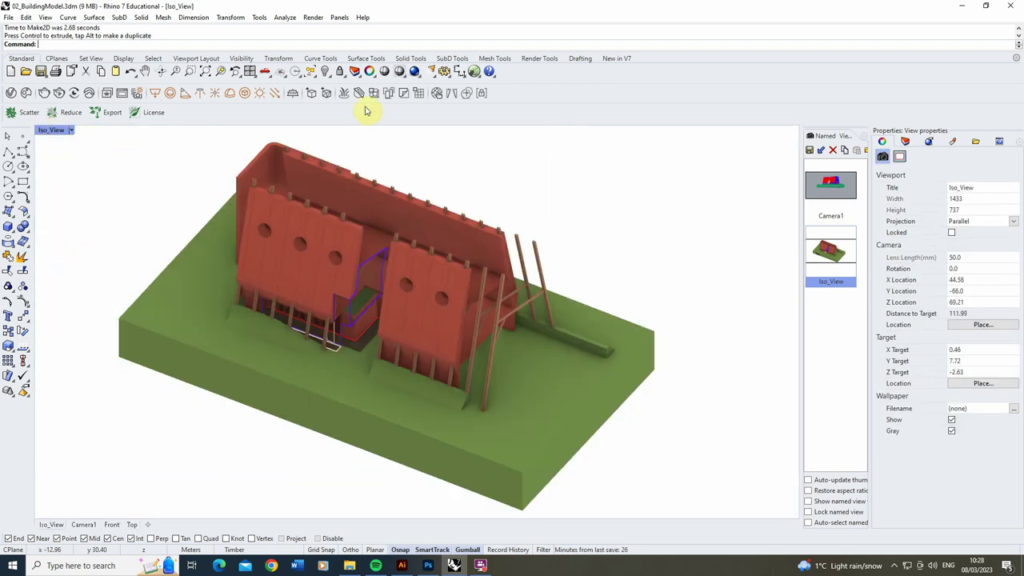
pyautogui.click(331, 77)
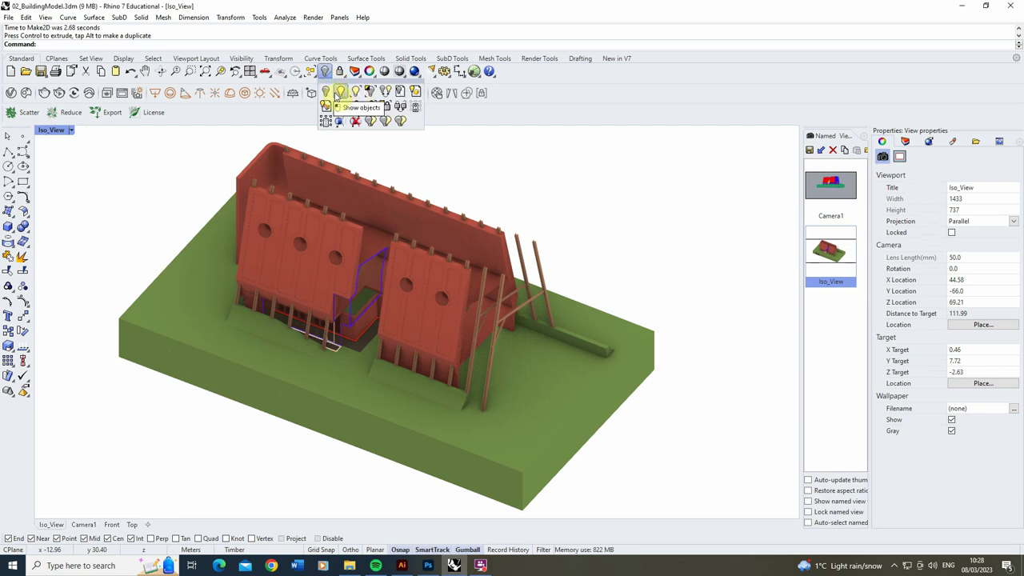
pyautogui.click(337, 94)
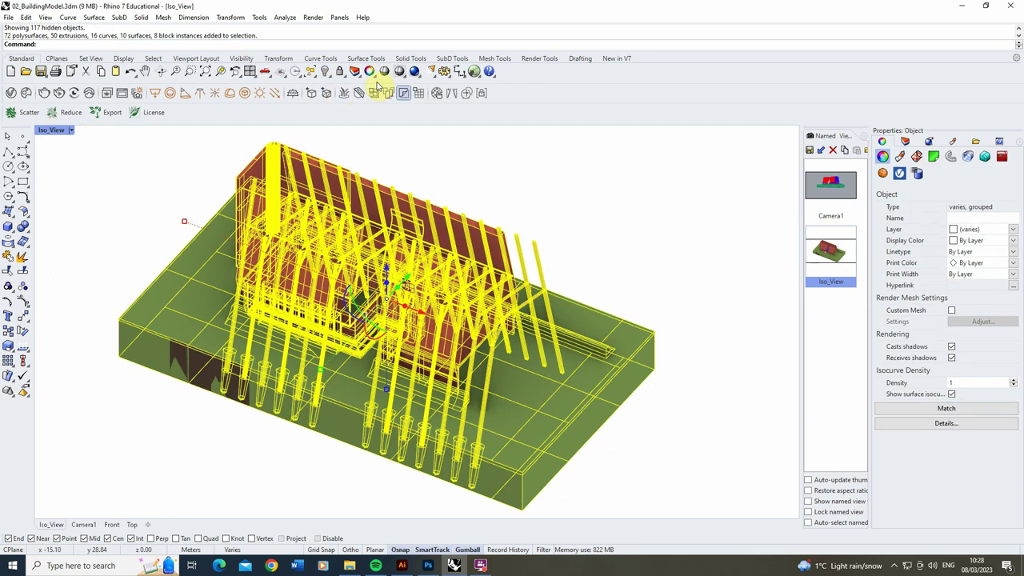
pyautogui.click(326, 74)
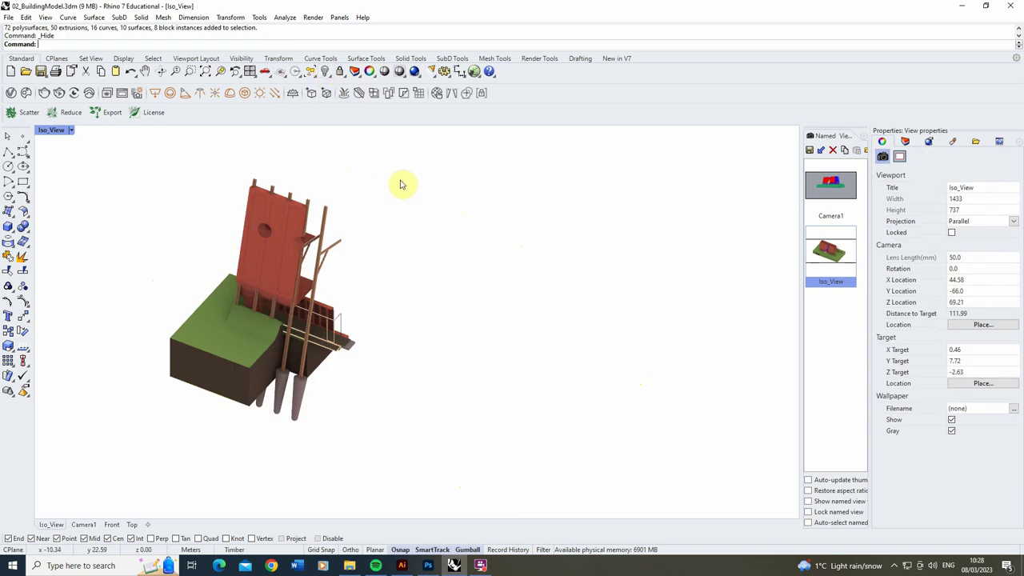
pyautogui.doubleClick(840, 256)
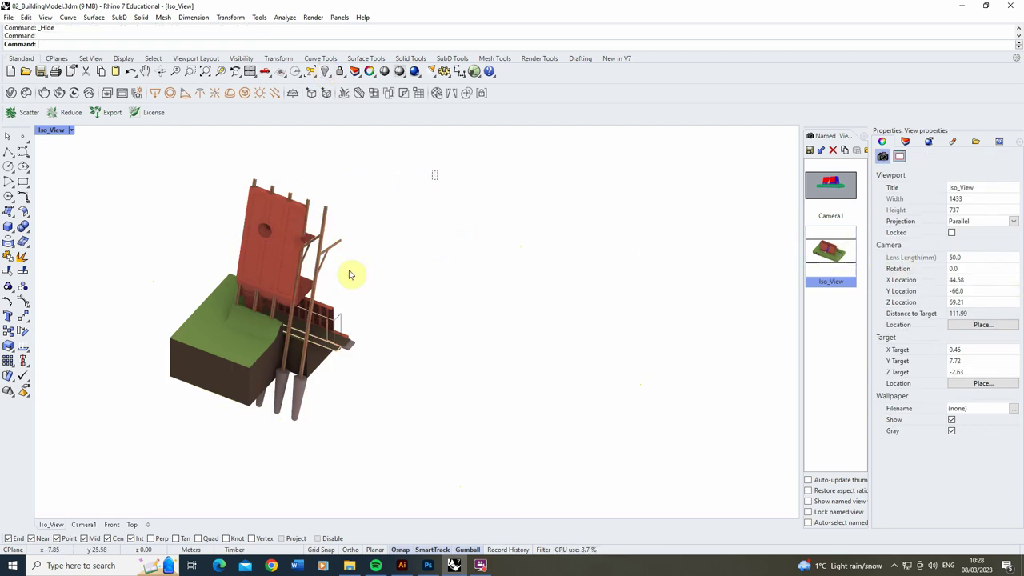
# Run Make2D on the whole cut section from Iso_View, using View projection.
pyautogui.moveTo(439, 170); pyautogui.dragTo(141, 453)
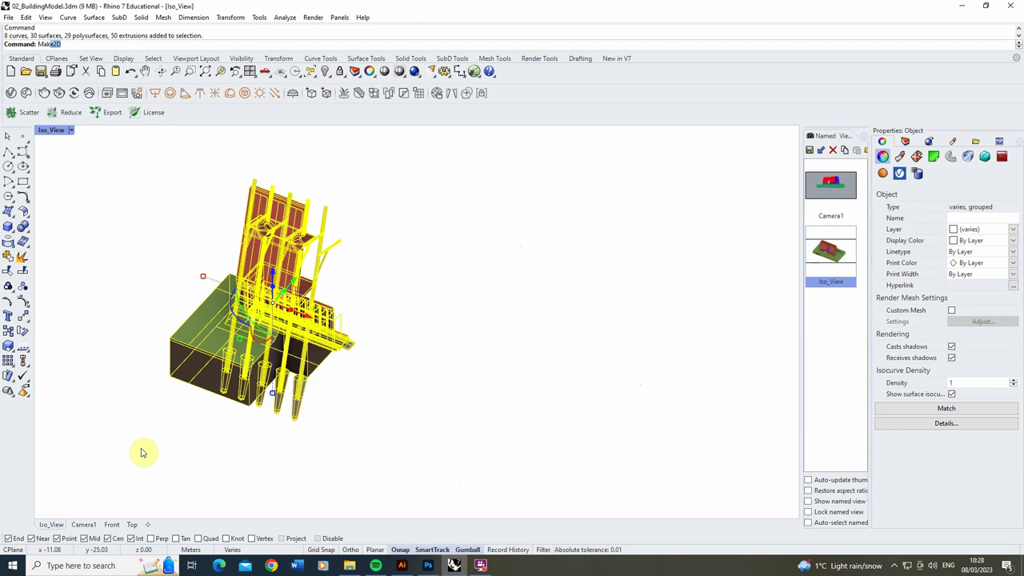
pyautogui.press('Return')
pyautogui.click(644, 397)
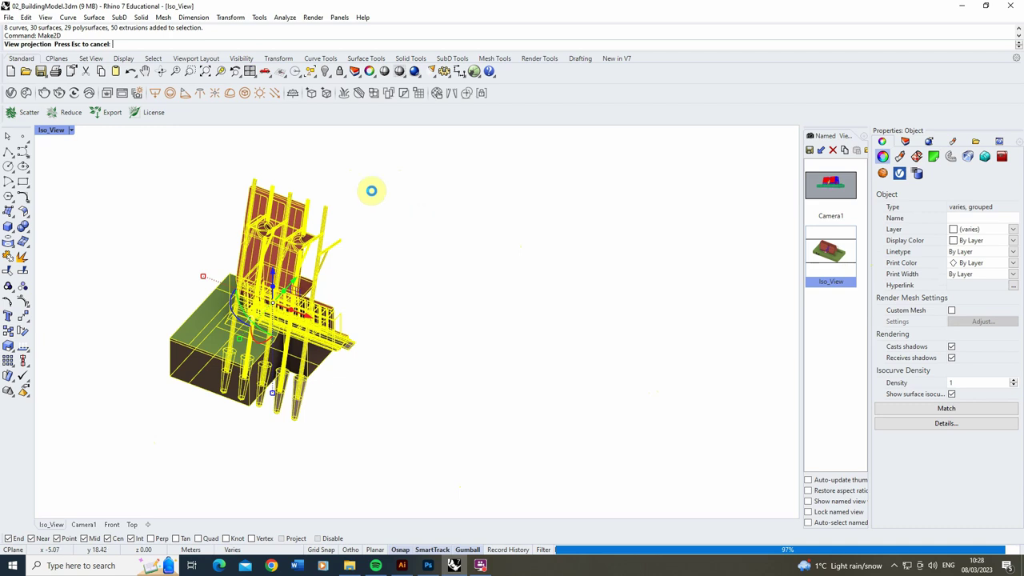
# Move the cut section's 2D line drawing in the Top view so it sits directly below the full building's line drawing.
pyautogui.doubleClick(44, 133)
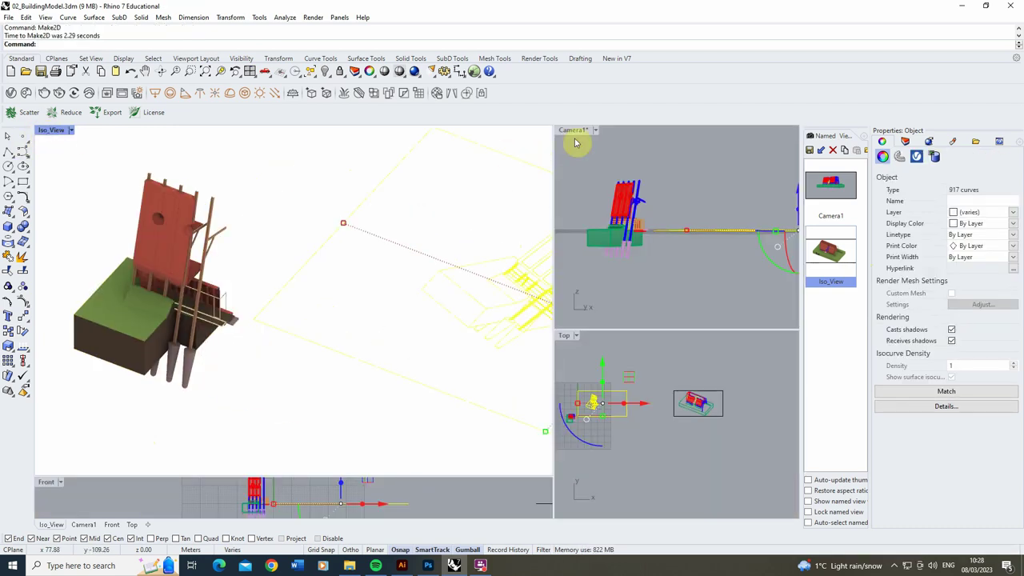
pyautogui.doubleClick(565, 337)
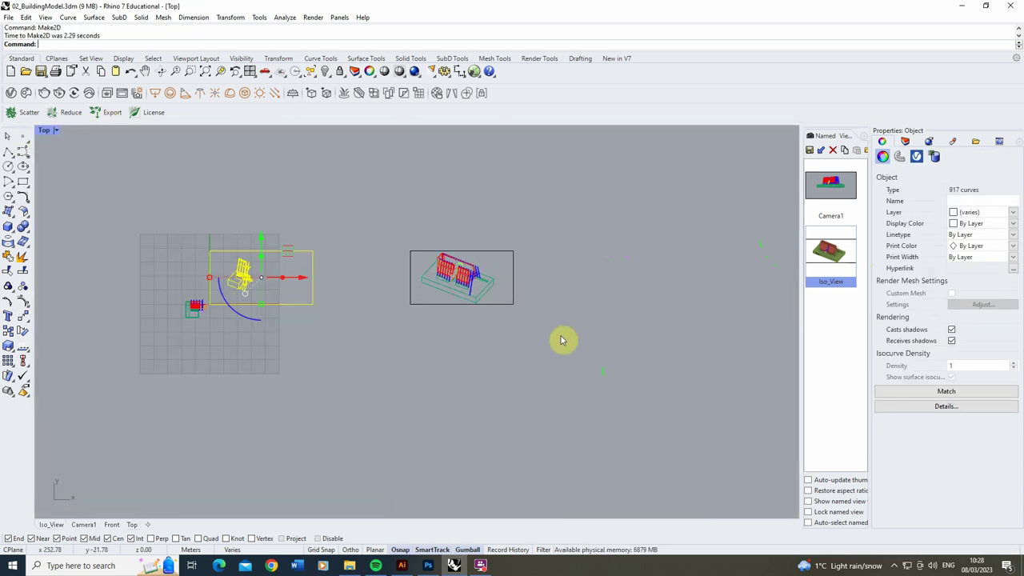
pyautogui.moveTo(297, 281); pyautogui.dragTo(513, 286)
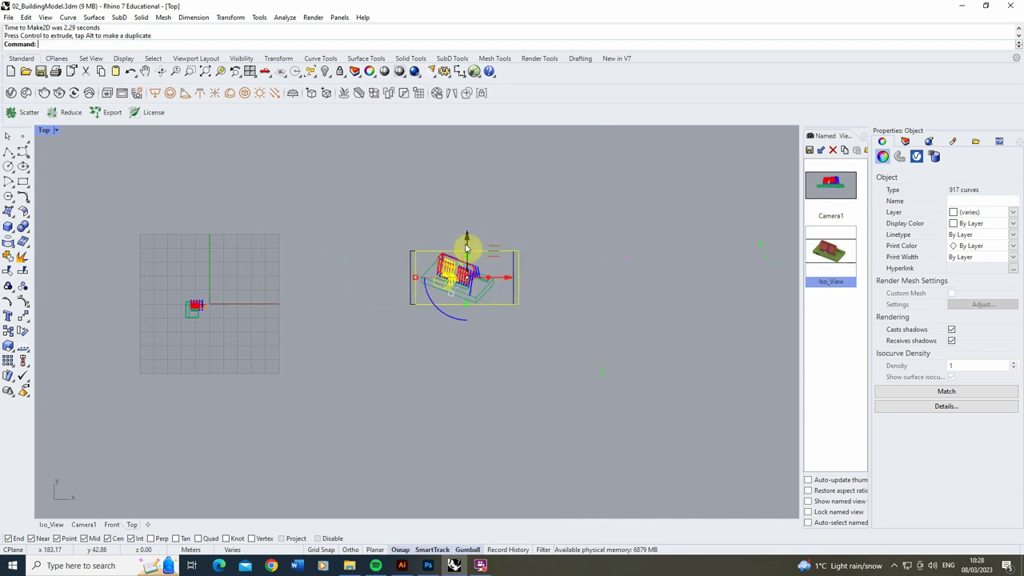
pyautogui.moveTo(466, 238); pyautogui.dragTo(474, 305)
pyautogui.scroll(6, 531, 320)
pyautogui.click(537, 323)
pyautogui.scroll(4, 414, 287)
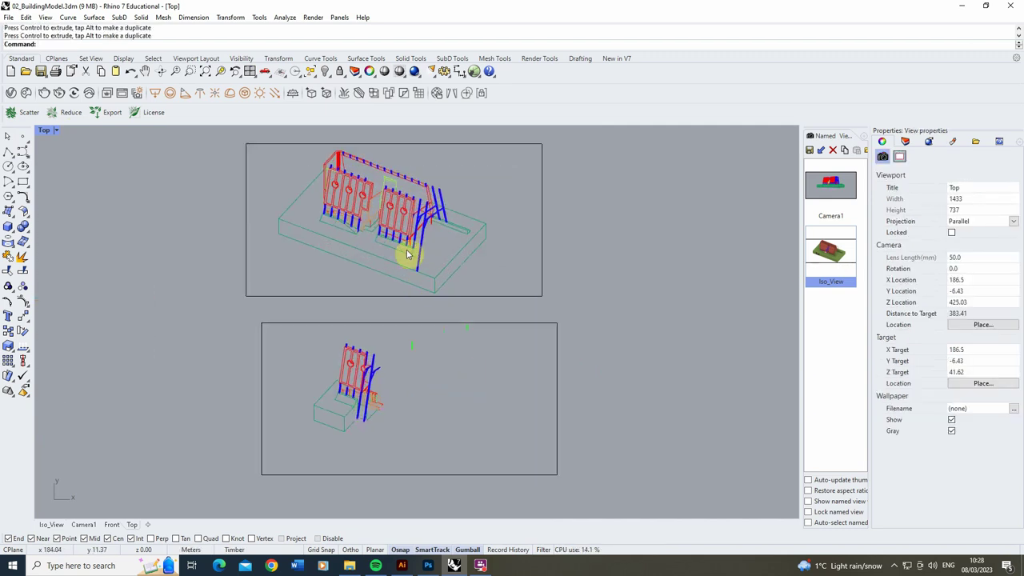
# Export both 2D line drawings with their viewport rectangles as an Adobe Illustrator file named Linework, and clear the selection.
pyautogui.scroll(-2, 319, 340)
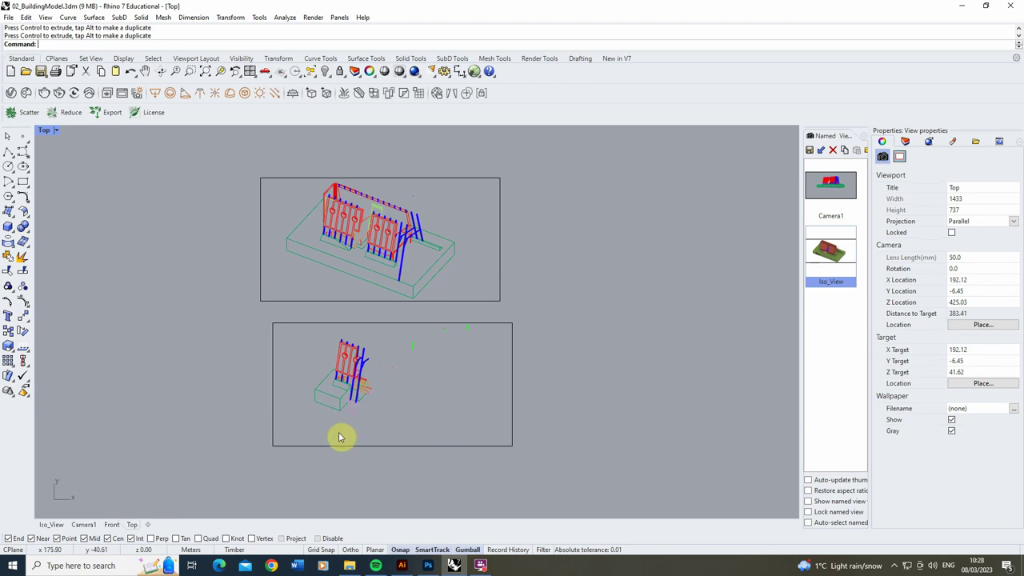
pyautogui.moveTo(602, 157); pyautogui.dragTo(172, 478)
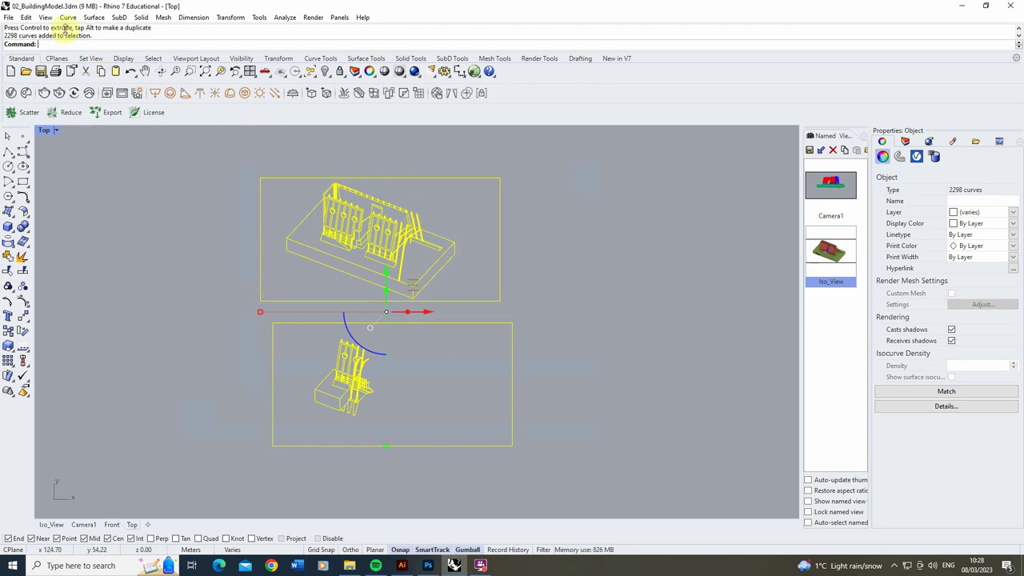
pyautogui.click(10, 18)
pyautogui.click(45, 167)
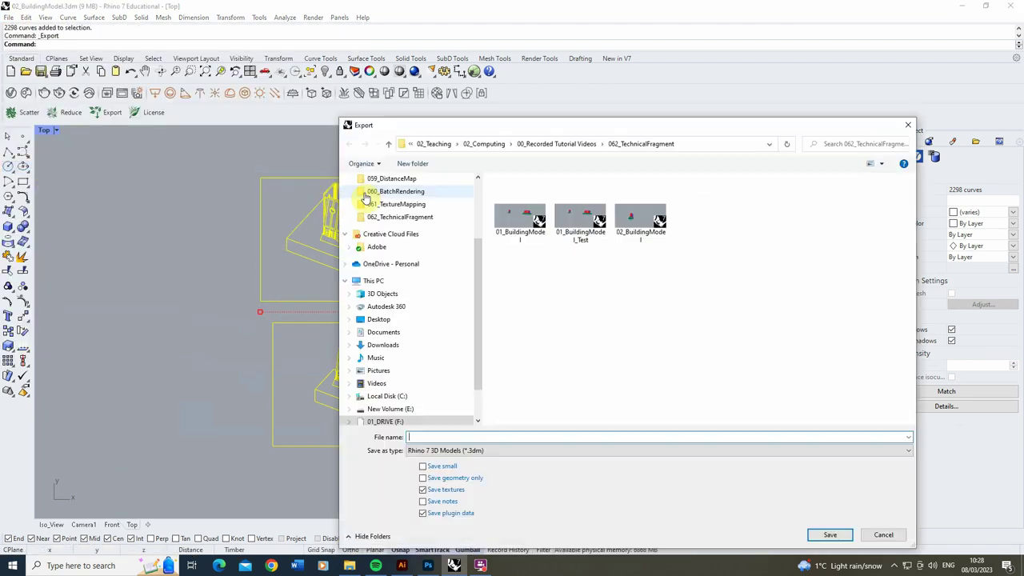
pyautogui.click(448, 451)
pyautogui.click(431, 281)
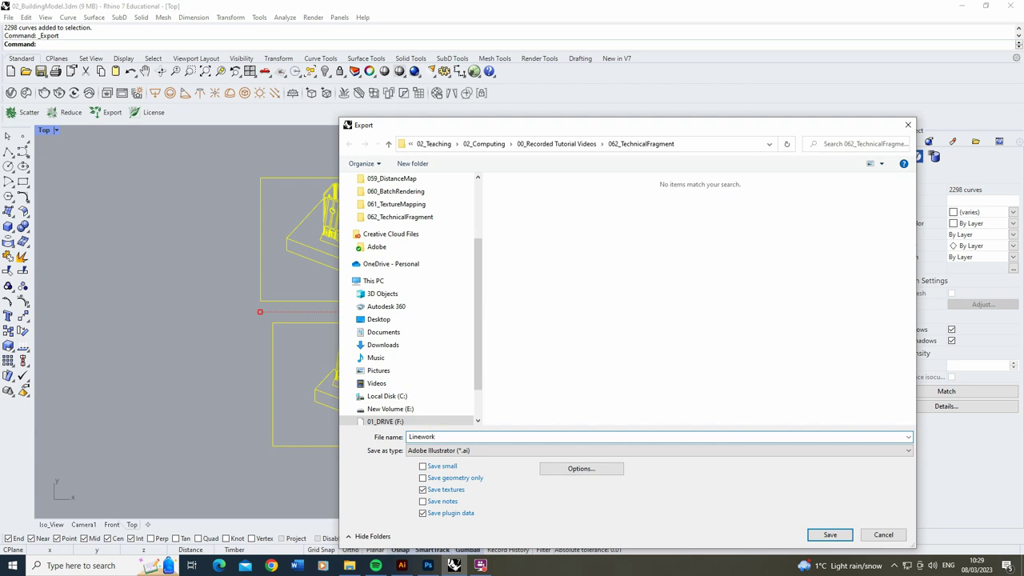
pyautogui.press('Return')
pyautogui.press('Return')
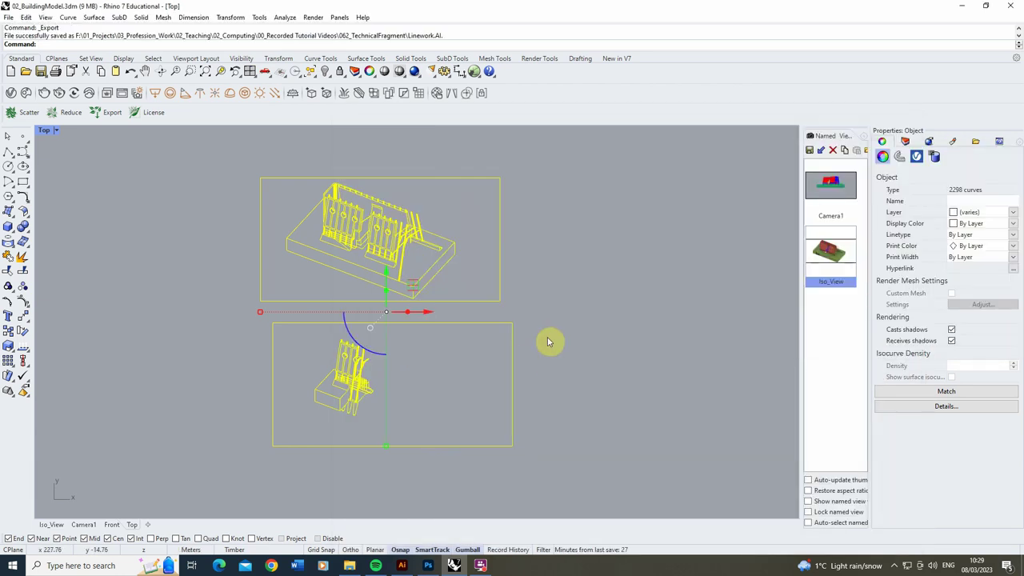
pyautogui.press('Escape')
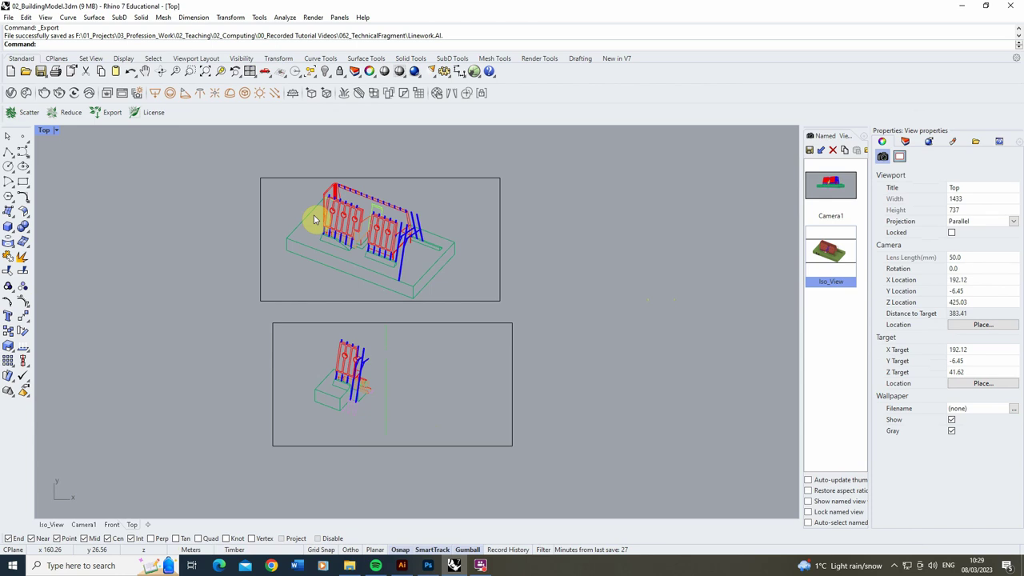
# Return from the Top view to the maximized Iso_View viewport with the cut section.
pyautogui.doubleClick(44, 130)
pyautogui.doubleClick(52, 130)
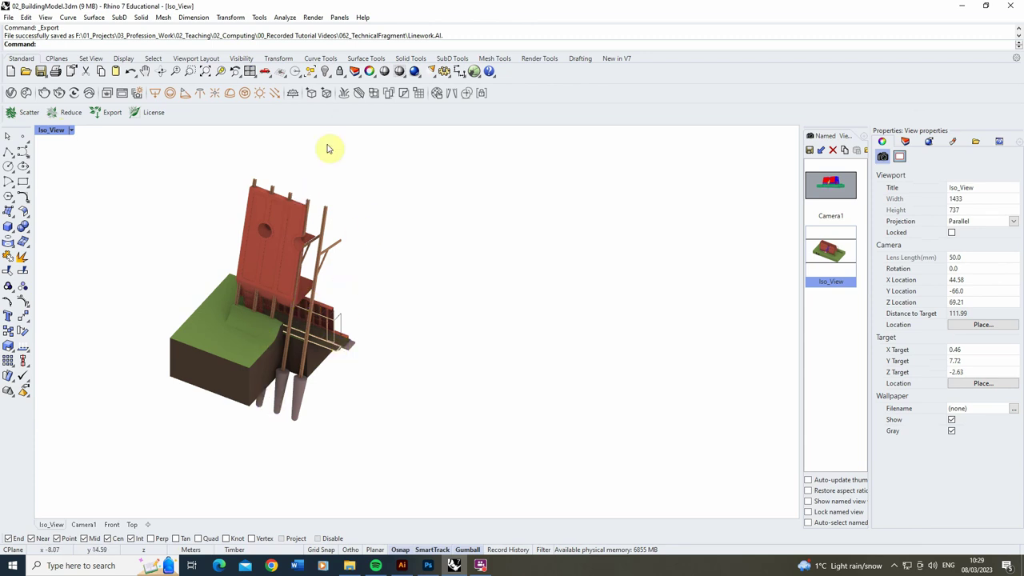
pyautogui.click(314, 17)
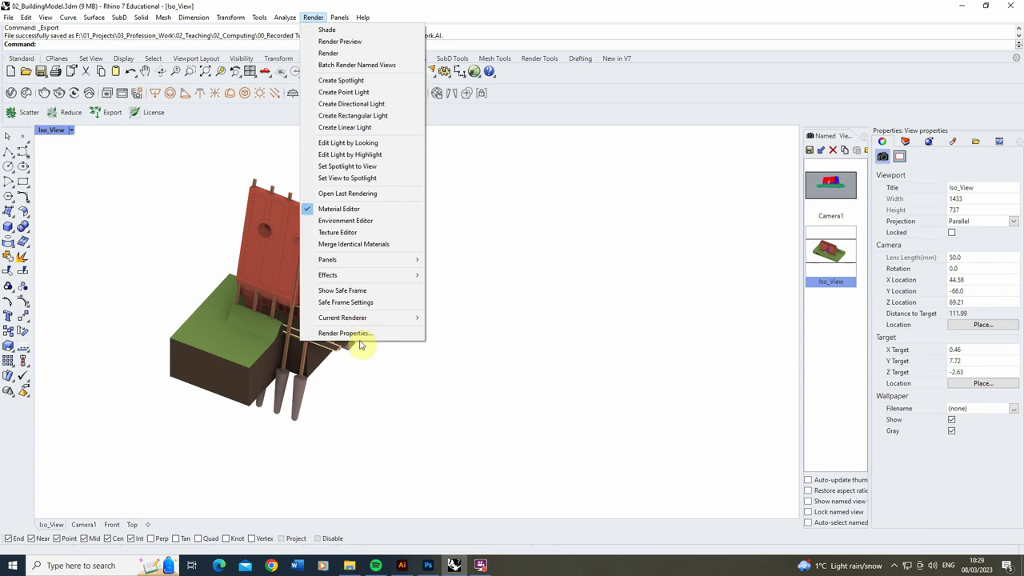
pyautogui.click(484, 246)
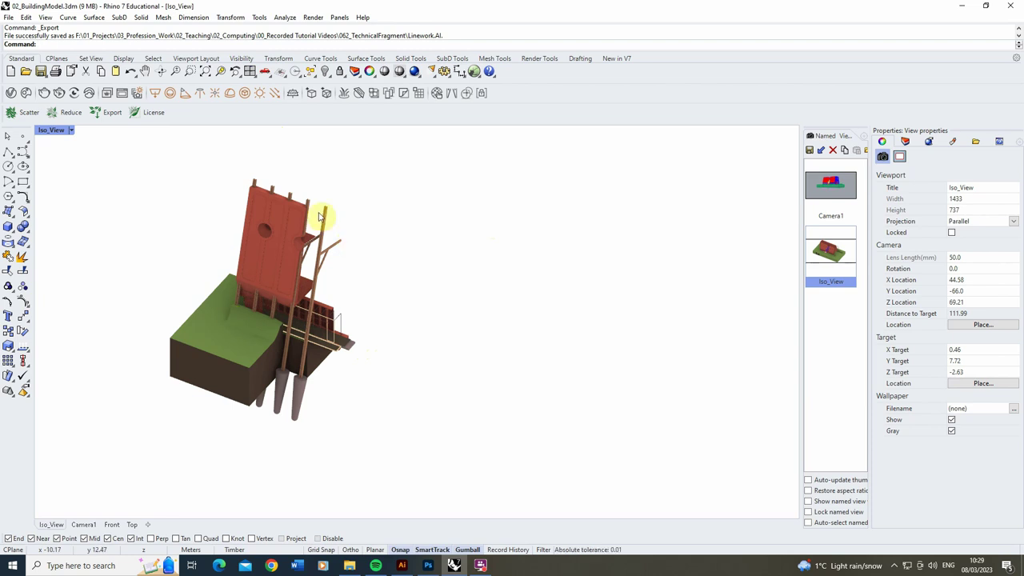
# In the document's render settings, turn off the skylight and turn on the sun.
pyautogui.click(310, 18)
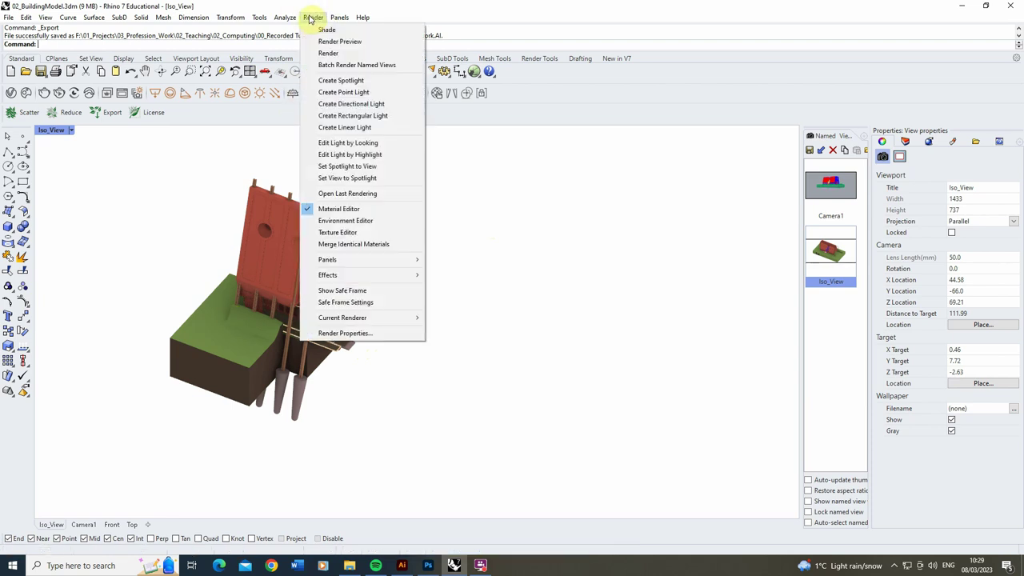
pyautogui.click(360, 336)
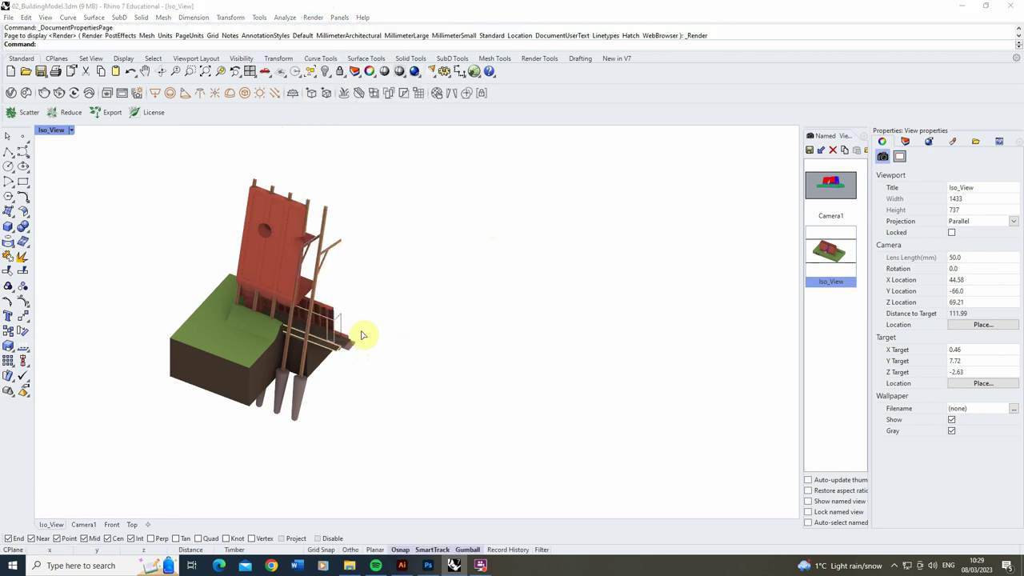
pyautogui.moveTo(420, 104); pyautogui.dragTo(421, 167)
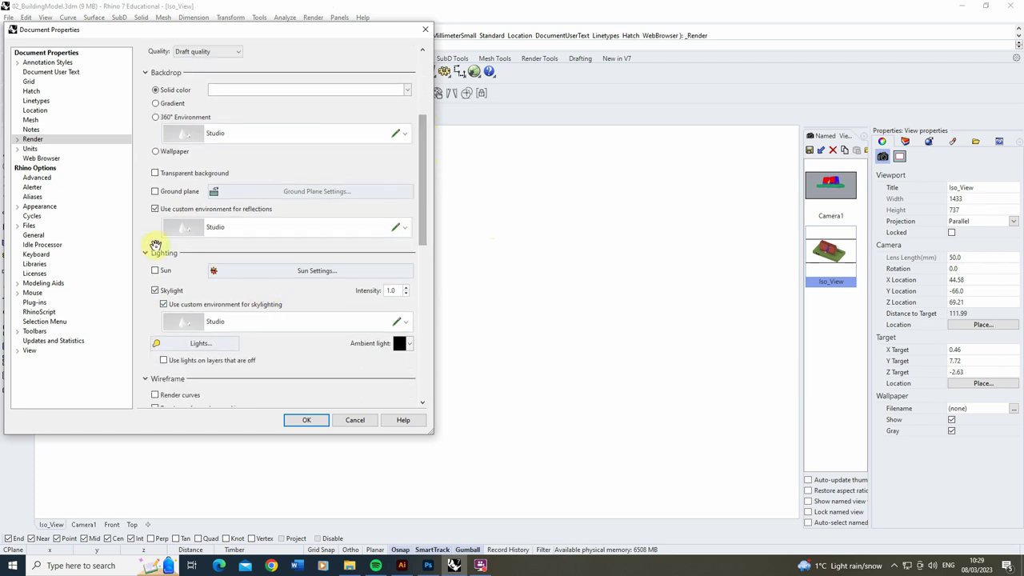
pyautogui.click(165, 293)
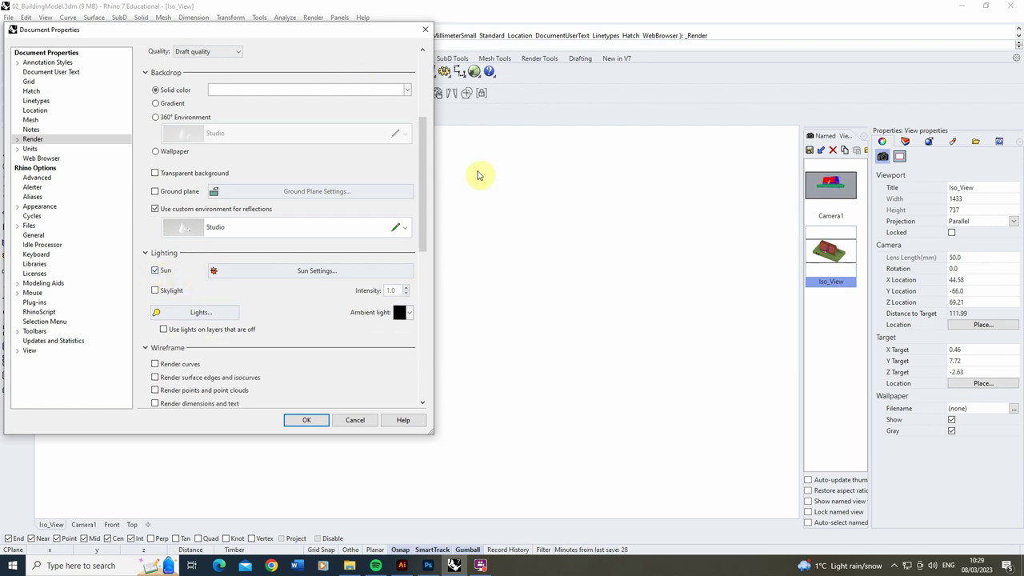
# Lock the render size to the viewport aspect ratio and set the width to 2000 pixels.
pyautogui.moveTo(425, 187); pyautogui.dragTo(420, 120)
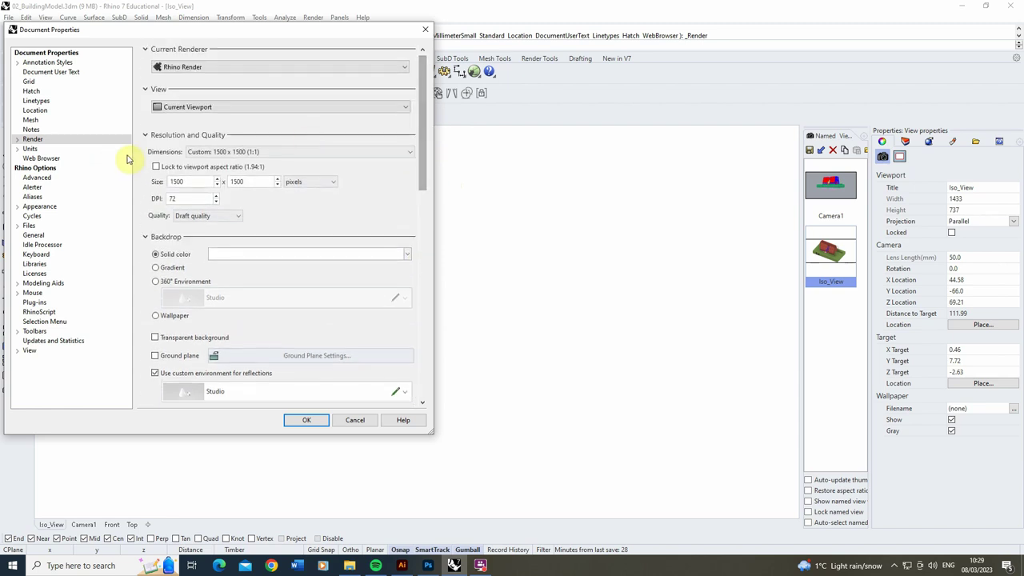
pyautogui.click(170, 168)
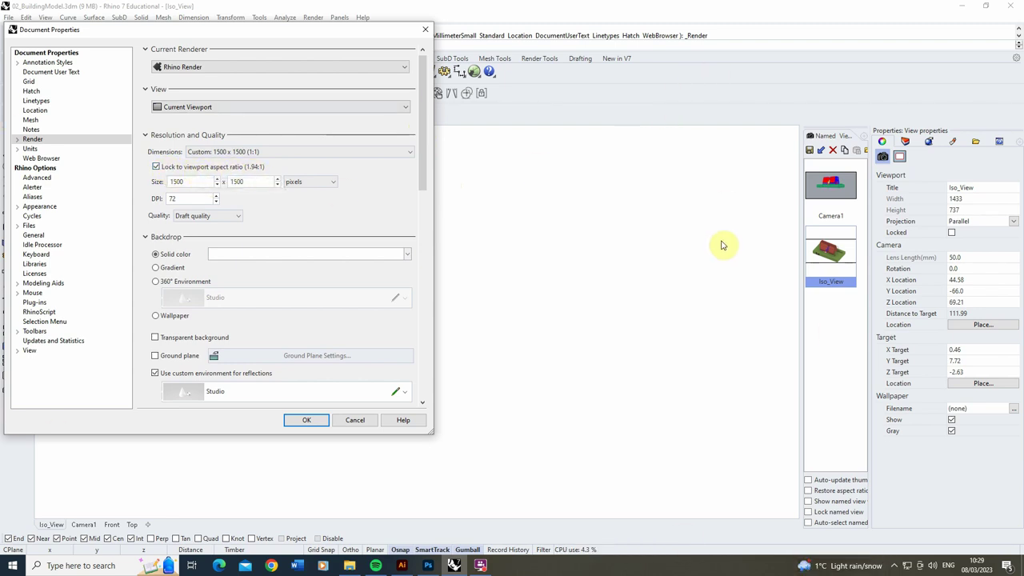
pyautogui.doubleClick(193, 182)
pyautogui.write('2')
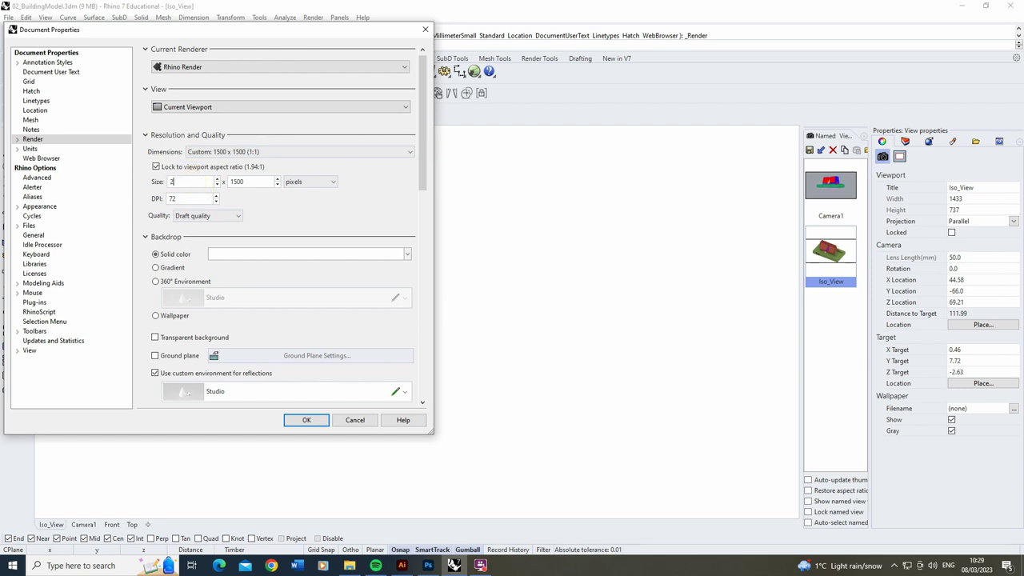
pyautogui.write('000')
# Set the render quality to Good quality and apply the render settings.
pyautogui.click(196, 215)
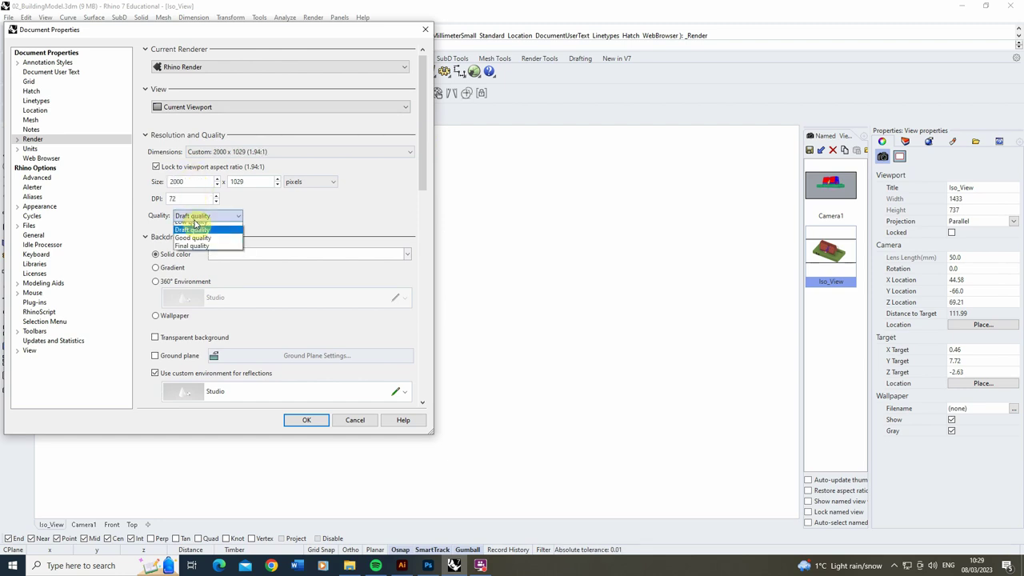
pyautogui.click(194, 244)
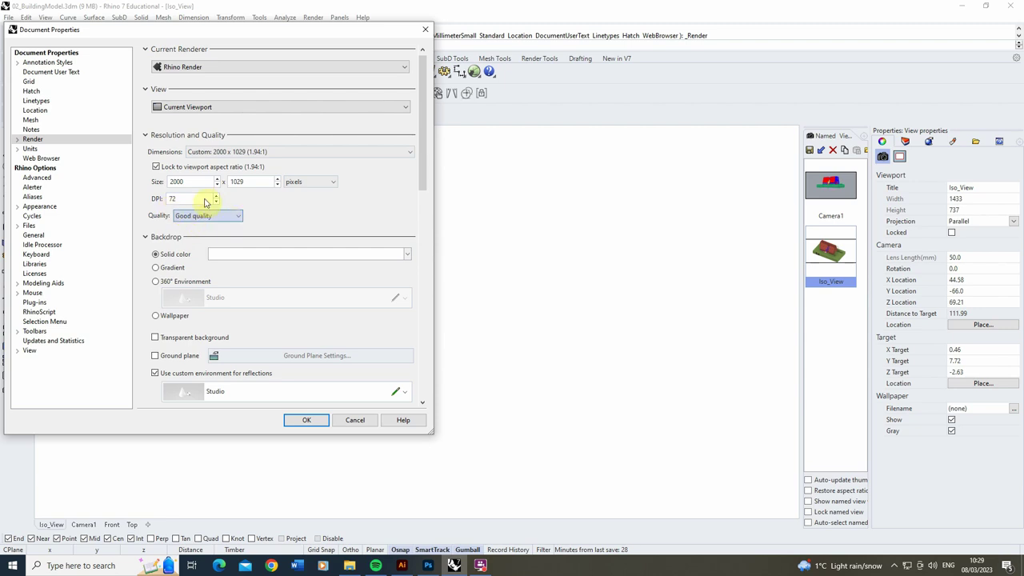
pyautogui.click(201, 216)
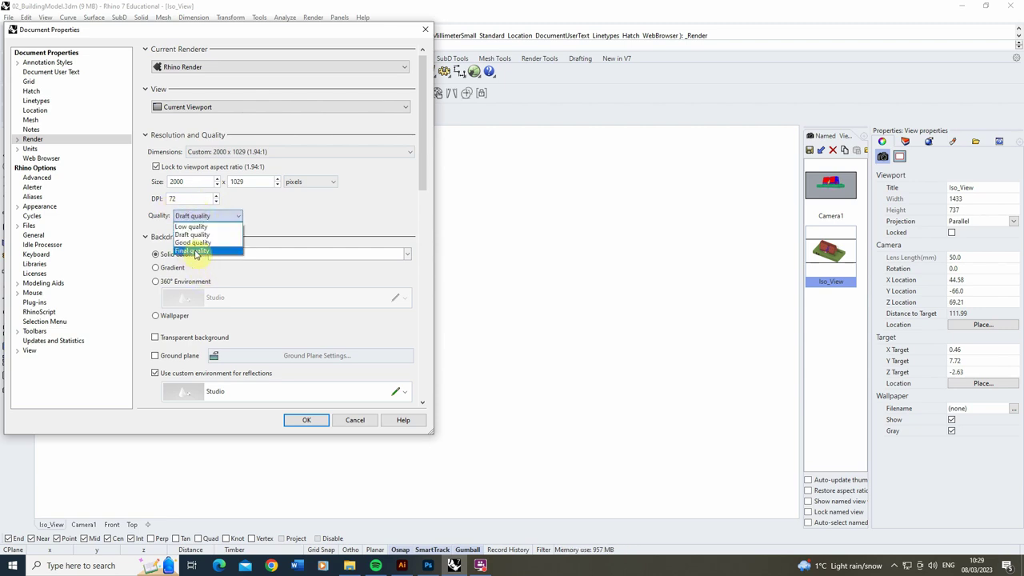
pyautogui.click(193, 242)
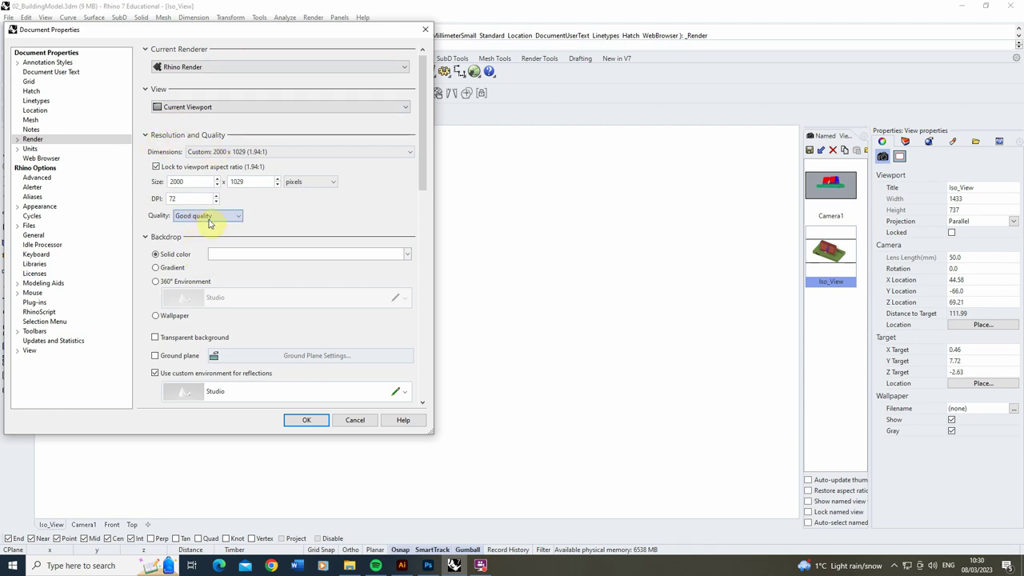
pyautogui.click(304, 420)
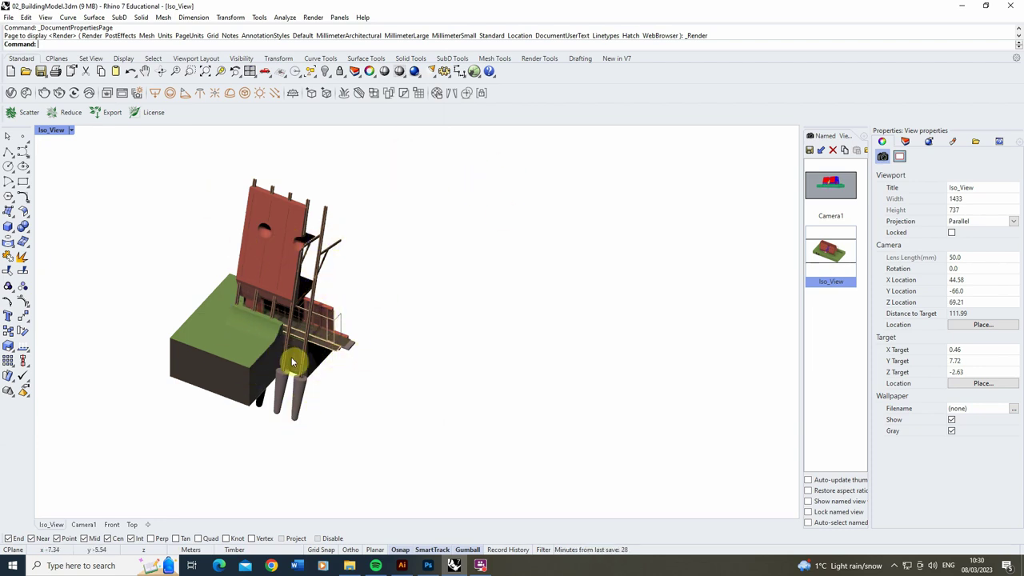
# Switch the sun to manual control and position it at azimuth 237.3° and altitude 64.7°.
pyautogui.click(539, 59)
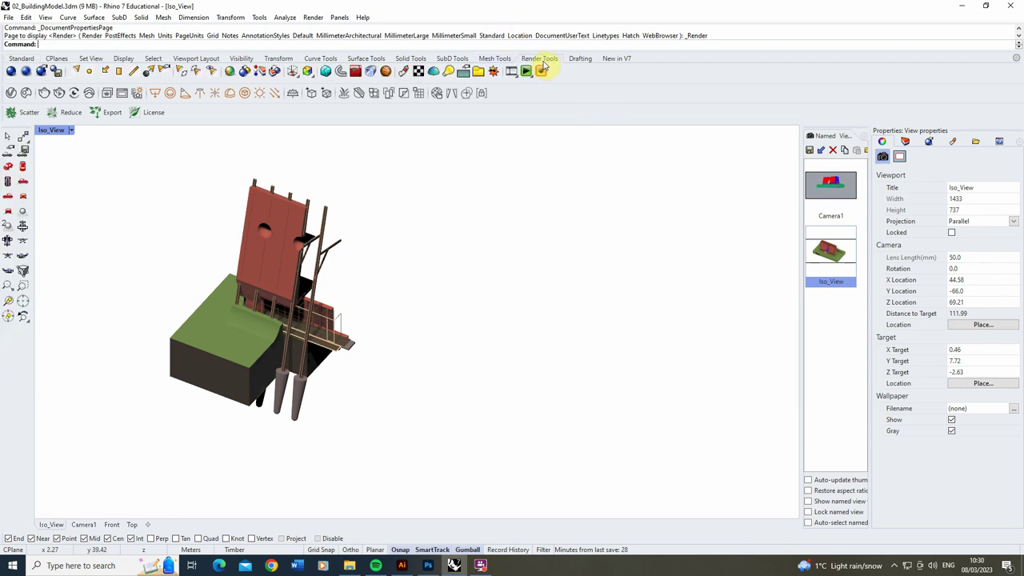
pyautogui.click(495, 72)
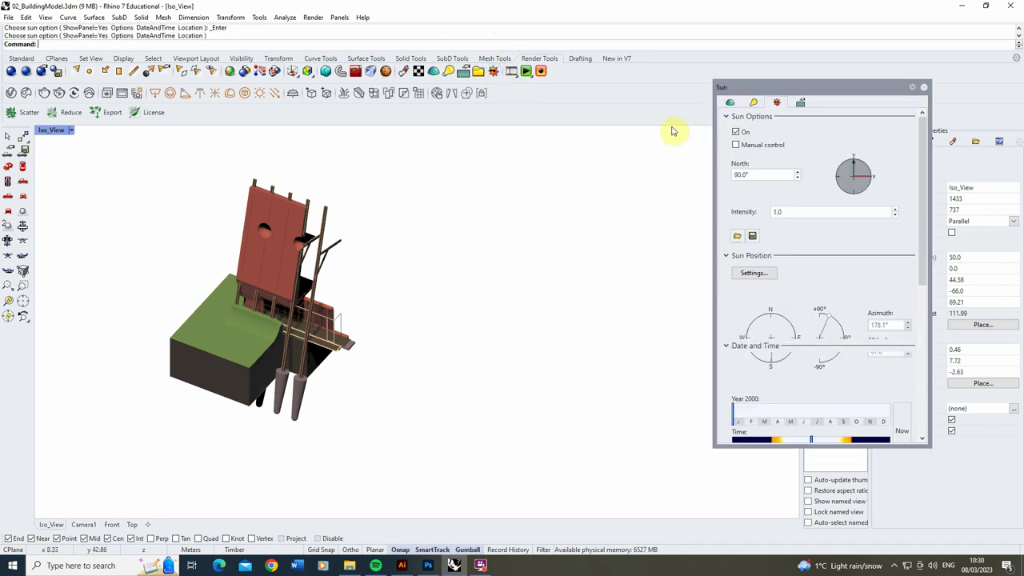
pyautogui.click(737, 146)
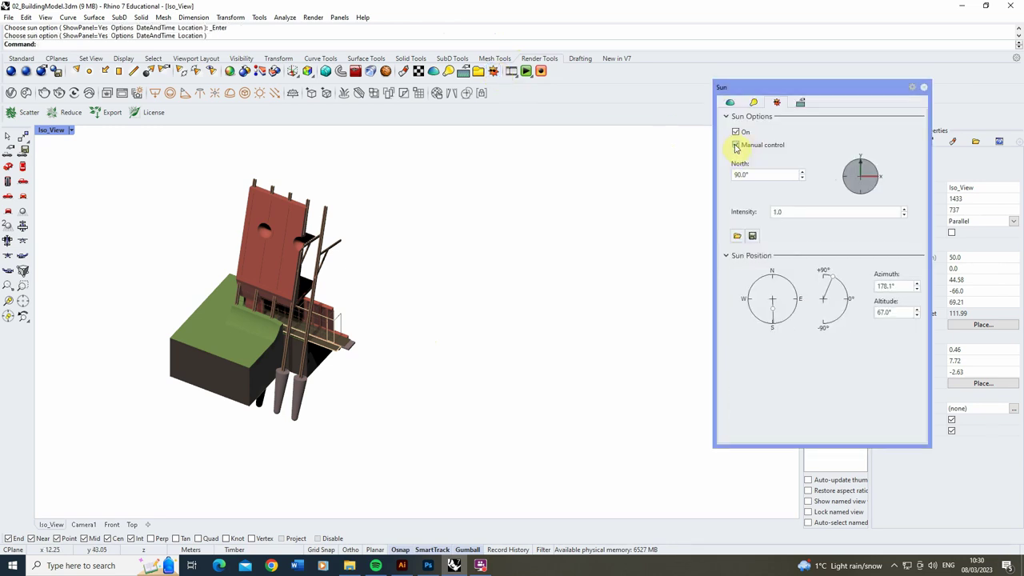
pyautogui.moveTo(779, 312)
pyautogui.mouseDown()
pyautogui.moveTo(745, 302)
pyautogui.moveTo(788, 316)
pyautogui.moveTo(737, 309)
pyautogui.moveTo(777, 313)
pyautogui.moveTo(737, 308)
pyautogui.moveTo(752, 317)
pyautogui.mouseUp()
pyautogui.moveTo(831, 278)
pyautogui.mouseDown()
pyautogui.moveTo(846, 291)
pyautogui.moveTo(832, 280)
pyautogui.mouseUp()
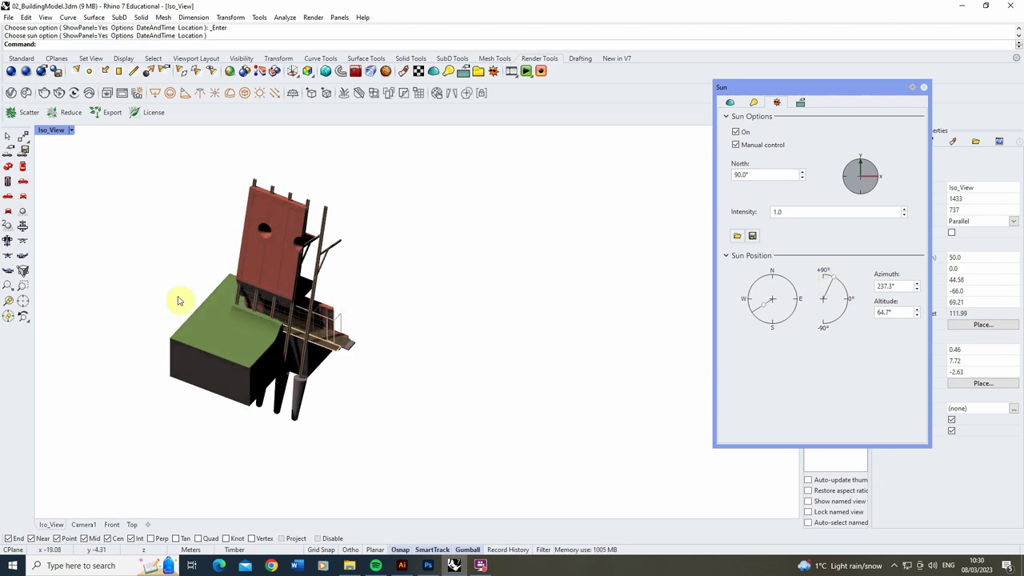
pyautogui.click(924, 86)
# Run a render preview of the Iso_View viewport.
pyautogui.click(313, 17)
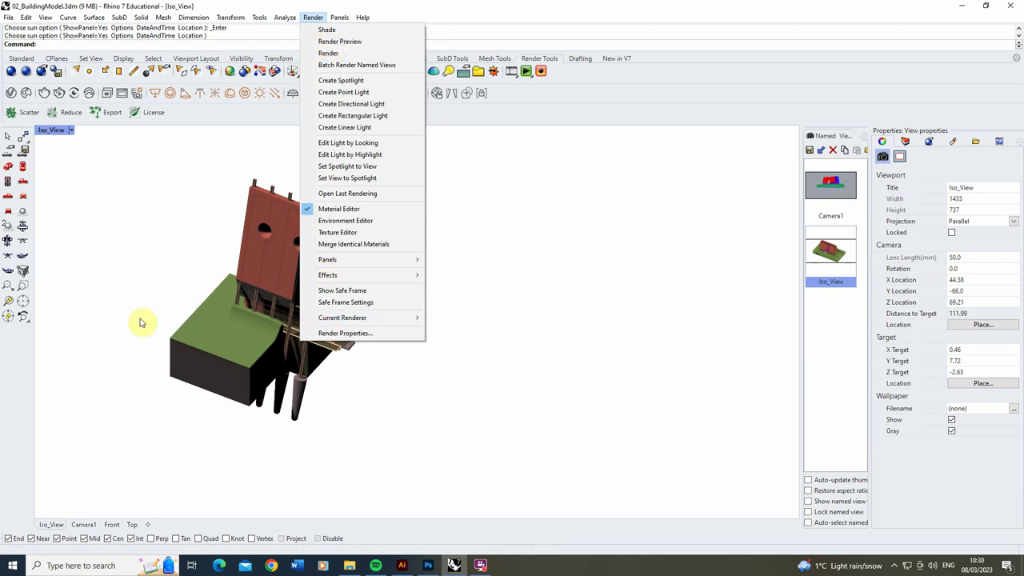
pyautogui.click(140, 261)
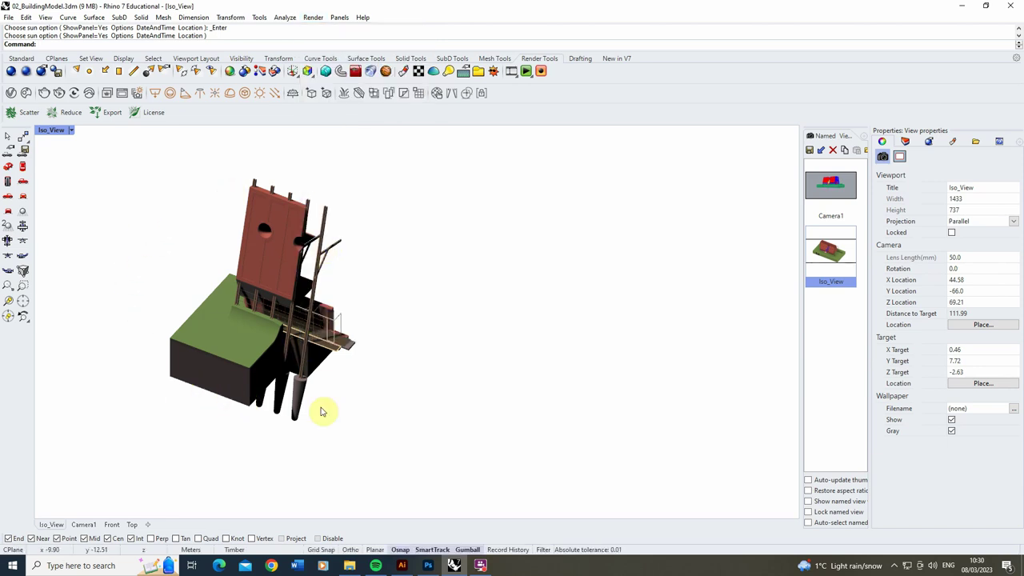
pyautogui.click(313, 17)
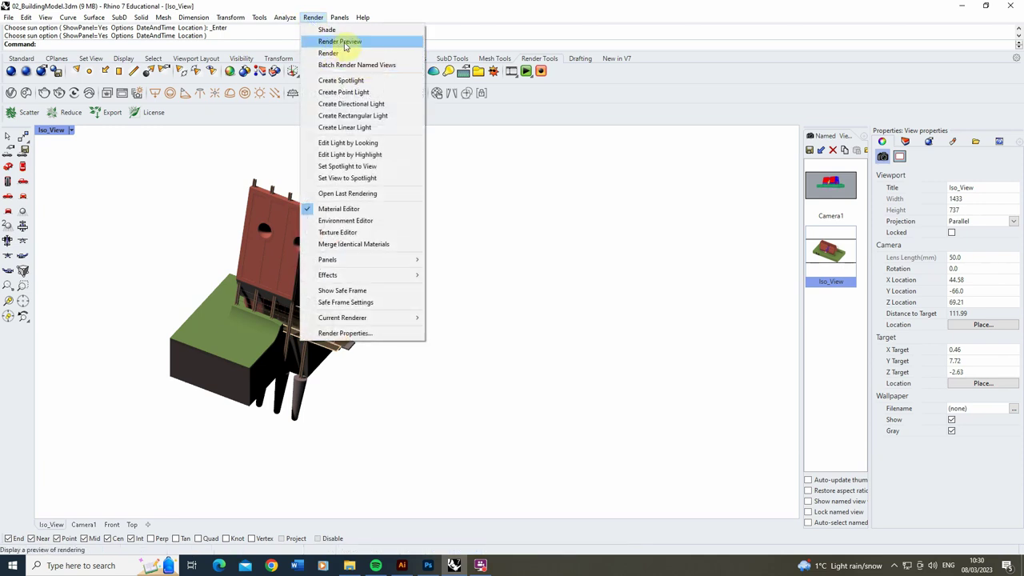
pyautogui.click(347, 40)
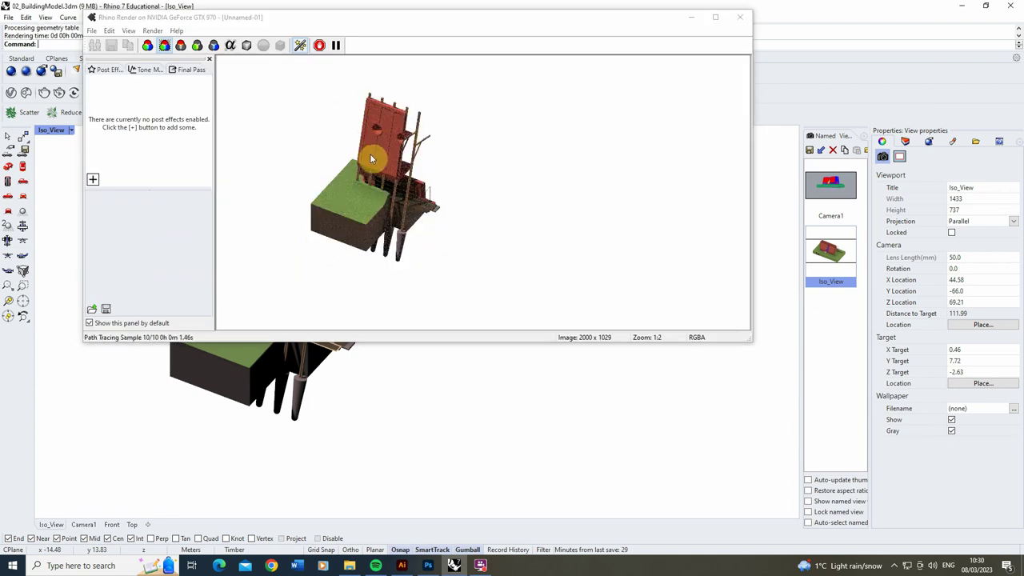
# Examine the preview's shadows and grain around the deck, timber posts and foundations, and close the render window.
pyautogui.scroll(1, 371, 155)
pyautogui.scroll(-1, 436, 229)
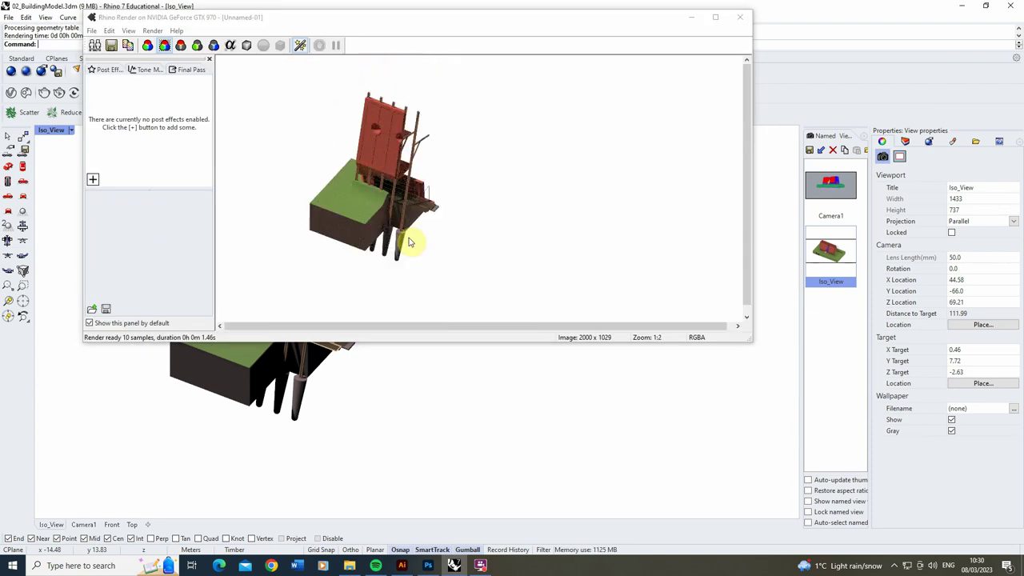
pyautogui.scroll(1, 381, 204)
pyautogui.scroll(-1, 407, 196)
pyautogui.scroll(2, 371, 191)
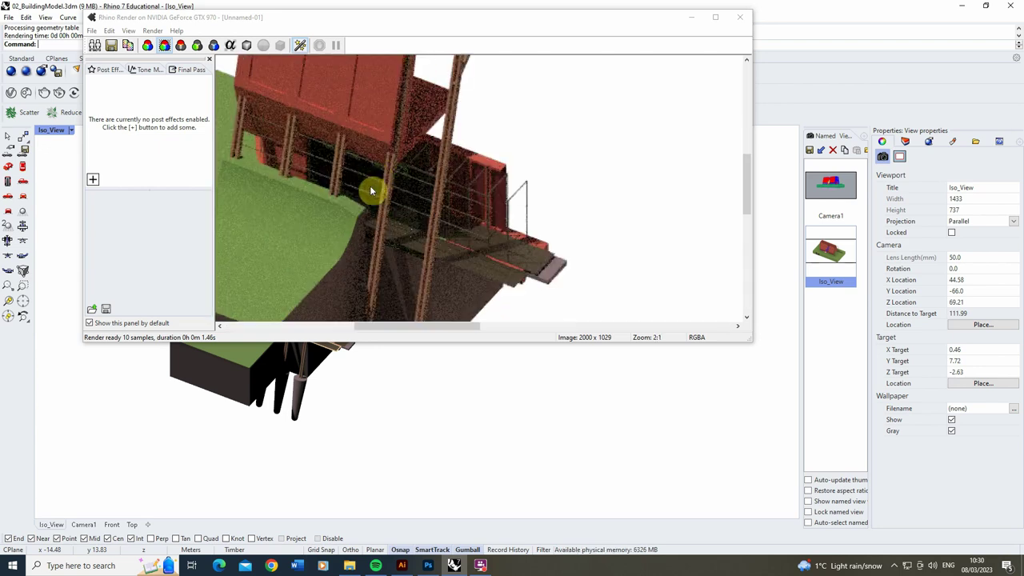
pyautogui.scroll(-1, 378, 138)
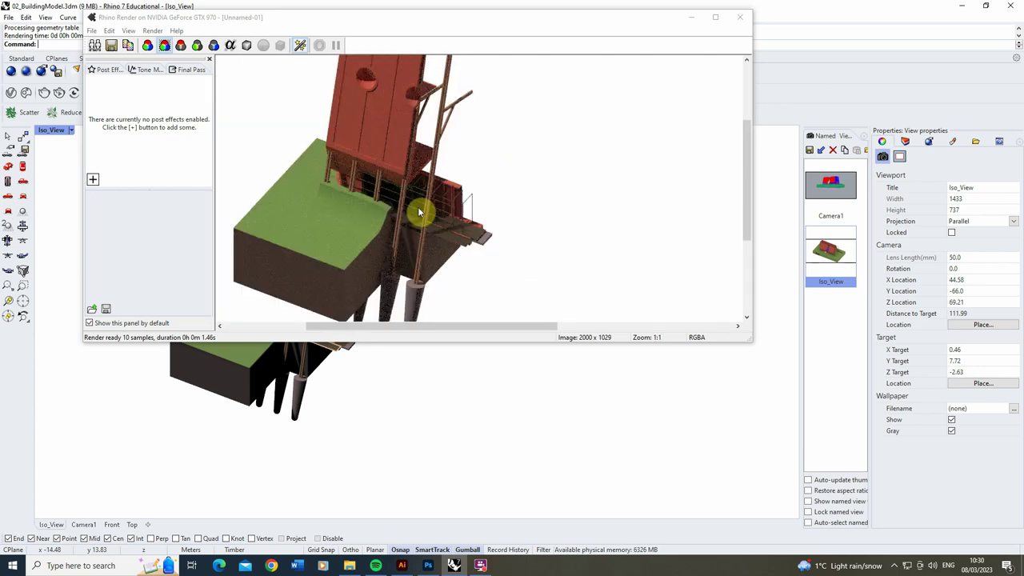
pyautogui.scroll(-1, 412, 269)
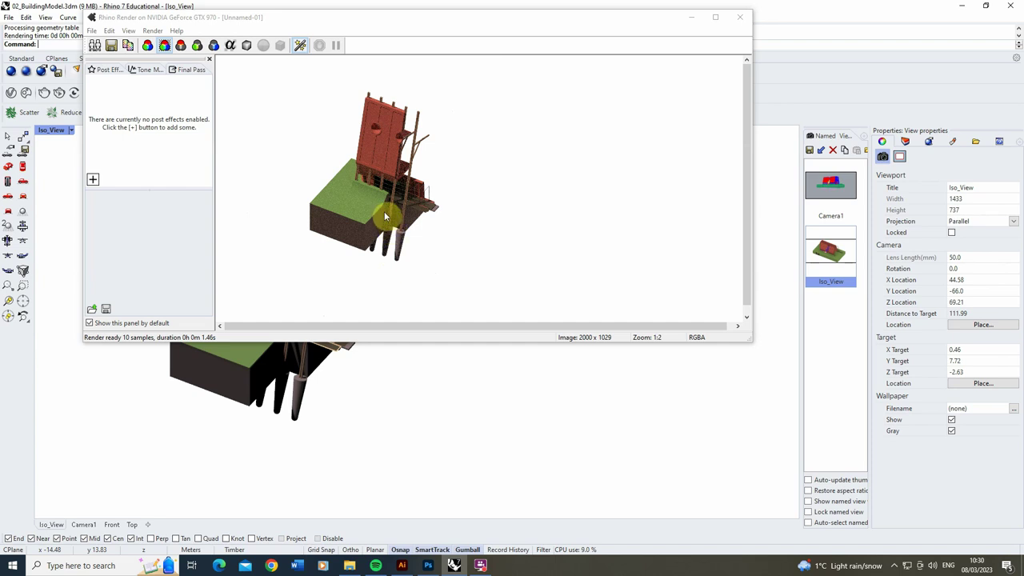
pyautogui.scroll(2, 393, 221)
pyautogui.scroll(-2, 400, 237)
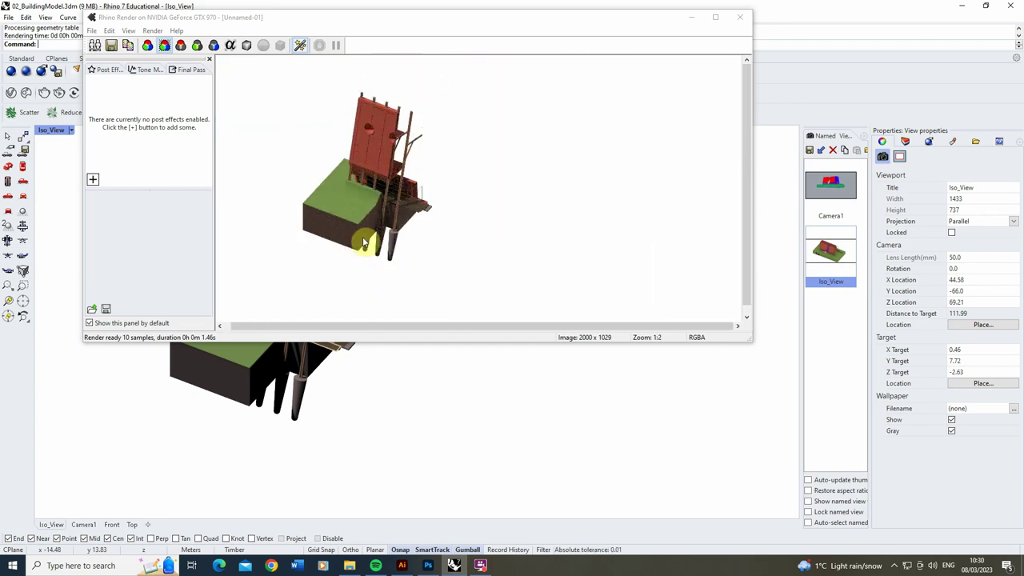
pyautogui.scroll(1, 366, 244)
pyautogui.scroll(-2, 364, 141)
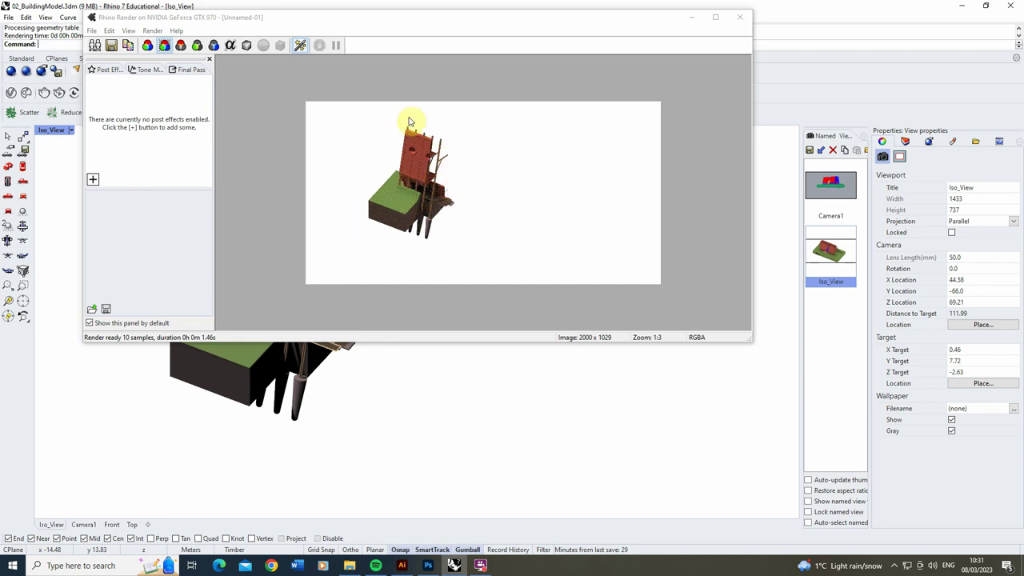
pyautogui.click(741, 19)
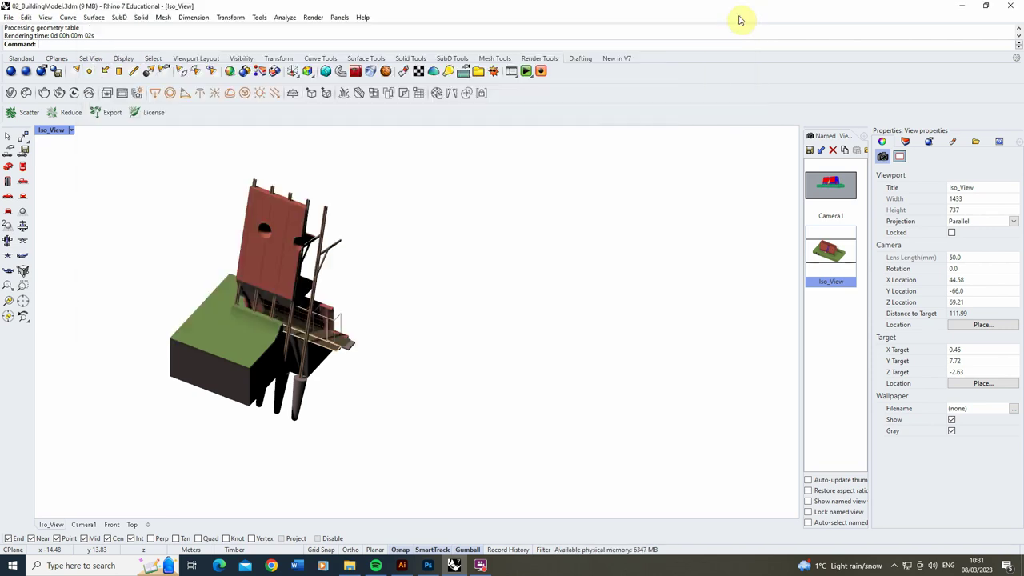
# Set the render width to 4000 pixels in the render settings, keeping the viewport aspect ratio locked.
pyautogui.click(7, 18)
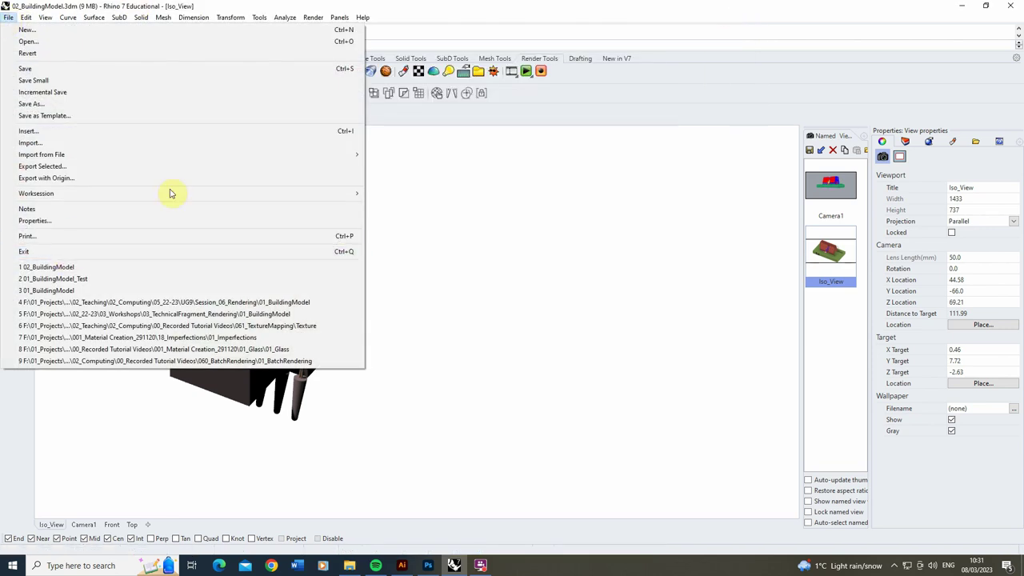
pyautogui.click(311, 16)
pyautogui.click(313, 18)
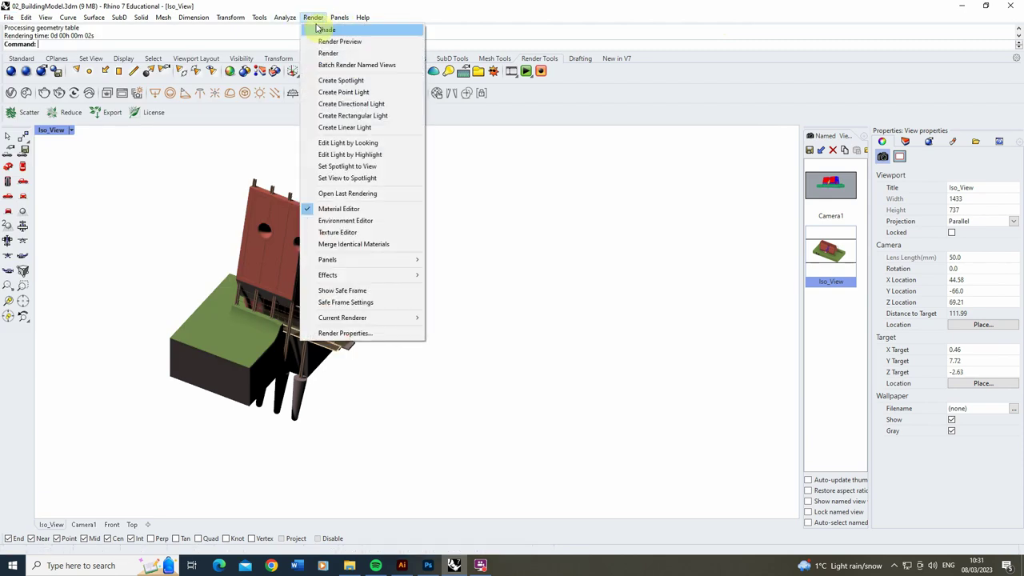
pyautogui.click(347, 333)
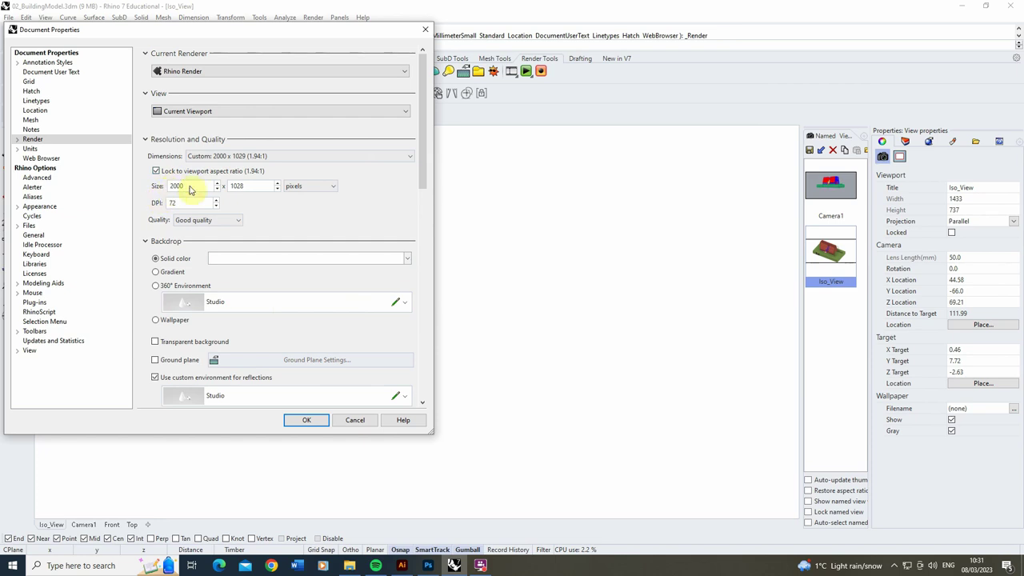
pyautogui.moveTo(174, 187); pyautogui.dragTo(131, 192)
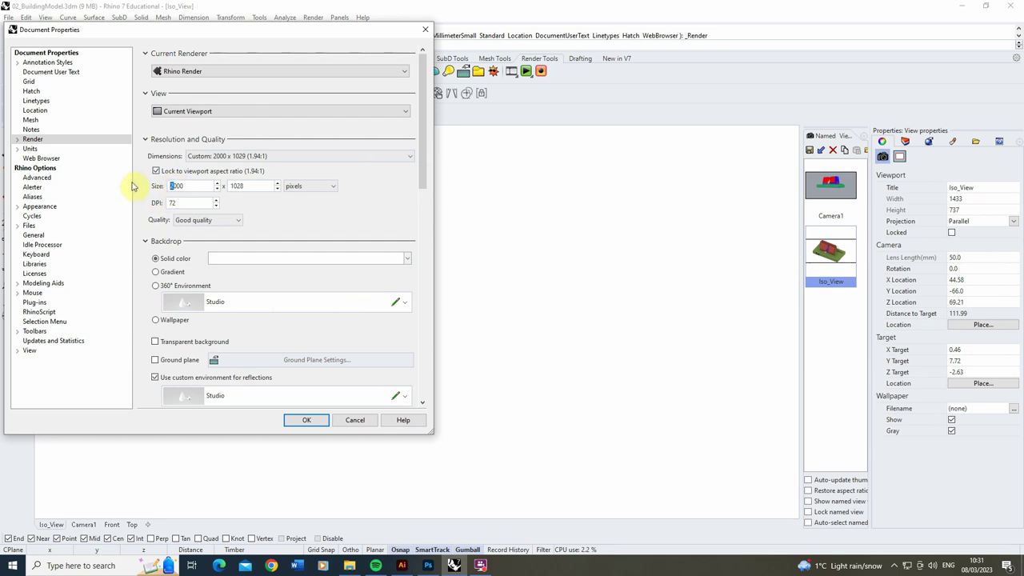
pyautogui.write('4')
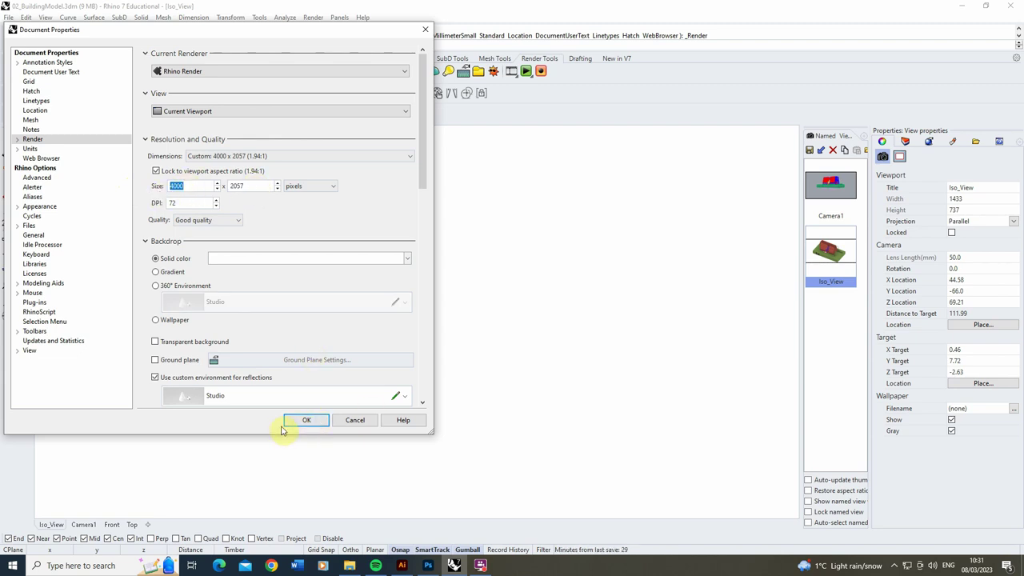
pyautogui.click(312, 421)
# Enable a transparent background in the render settings, keeping the 4000 x 2057 pixel size.
pyautogui.scroll(2, 396, 162)
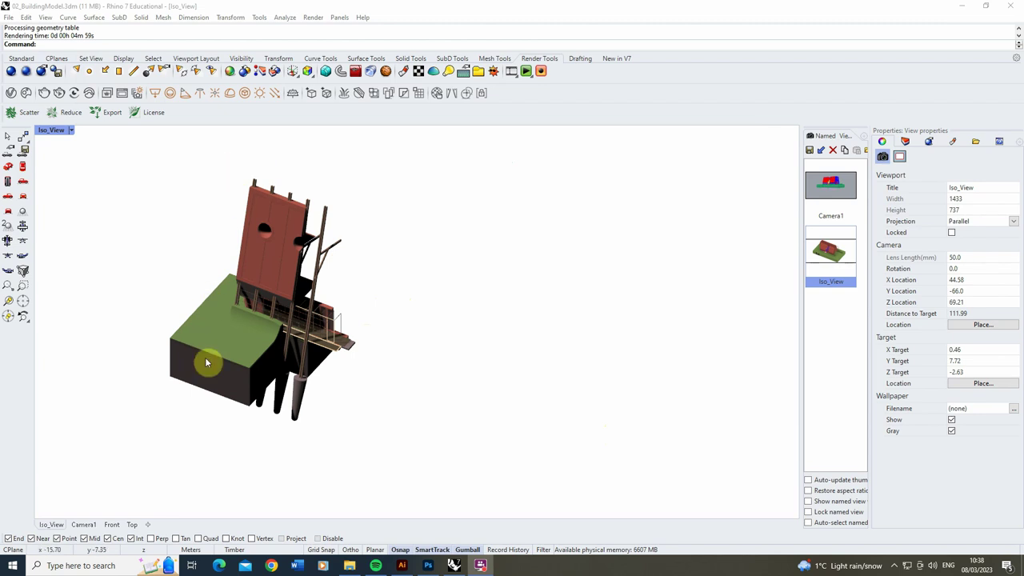
pyautogui.click(314, 18)
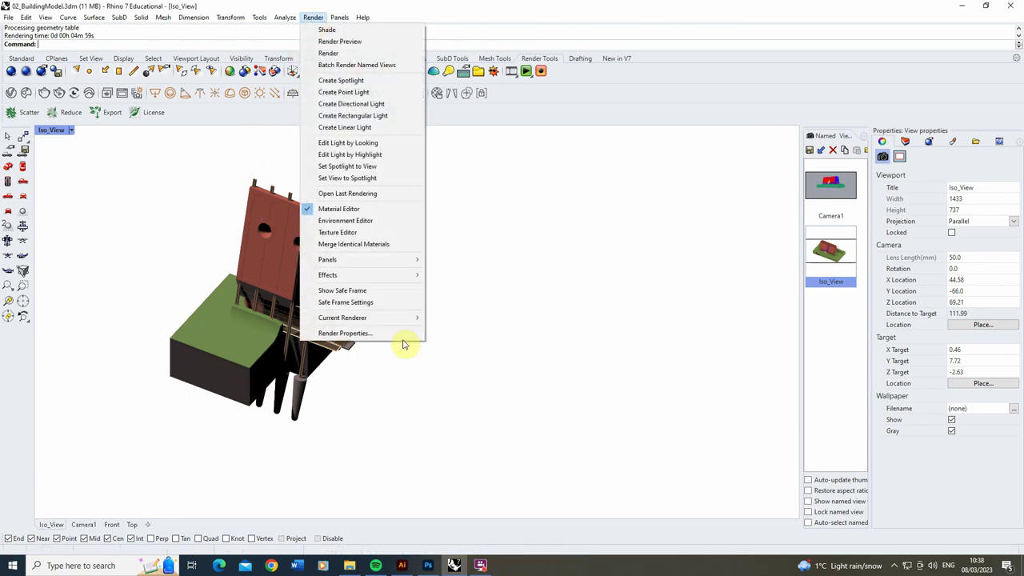
pyautogui.click(362, 333)
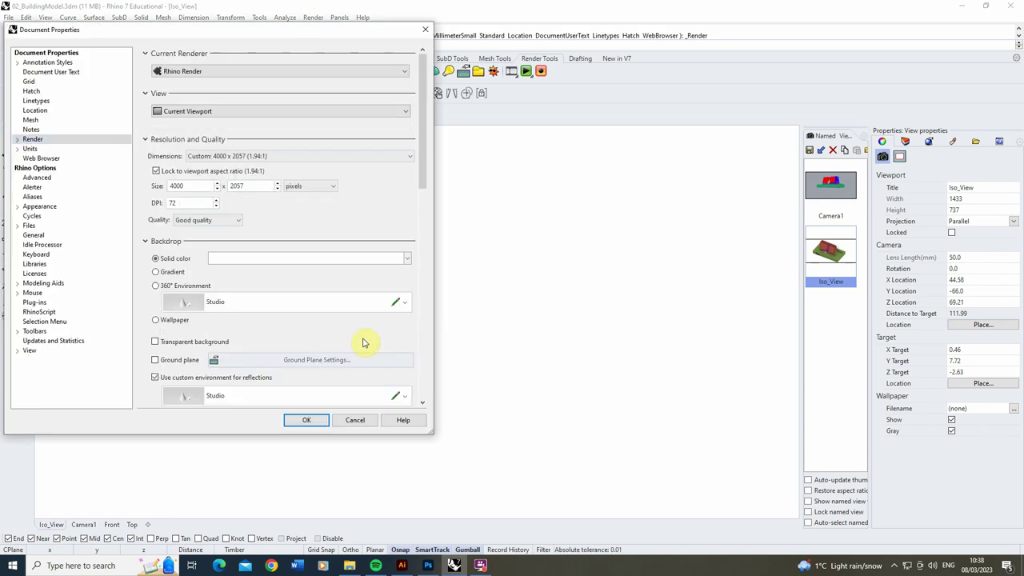
pyautogui.click(166, 344)
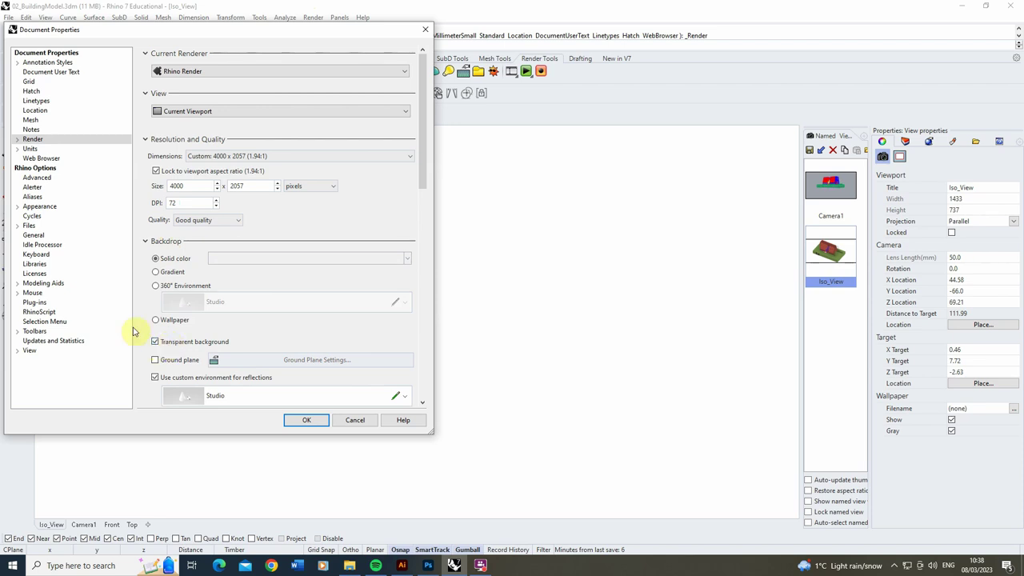
pyautogui.click(310, 420)
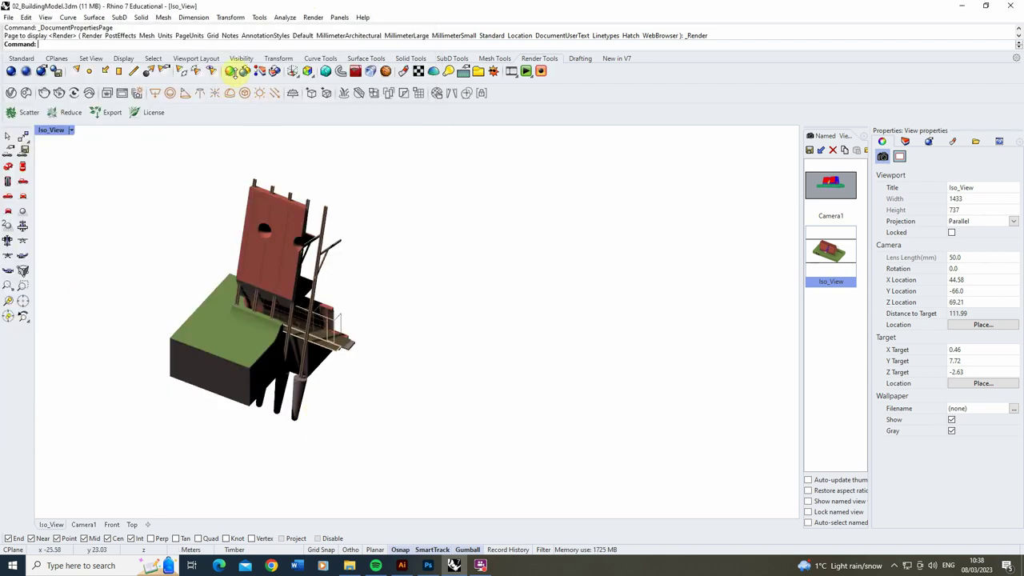
# Render the fragment in the Iso_View viewport and examine its shadows and grain around the deck and timber posts.
pyautogui.click(313, 17)
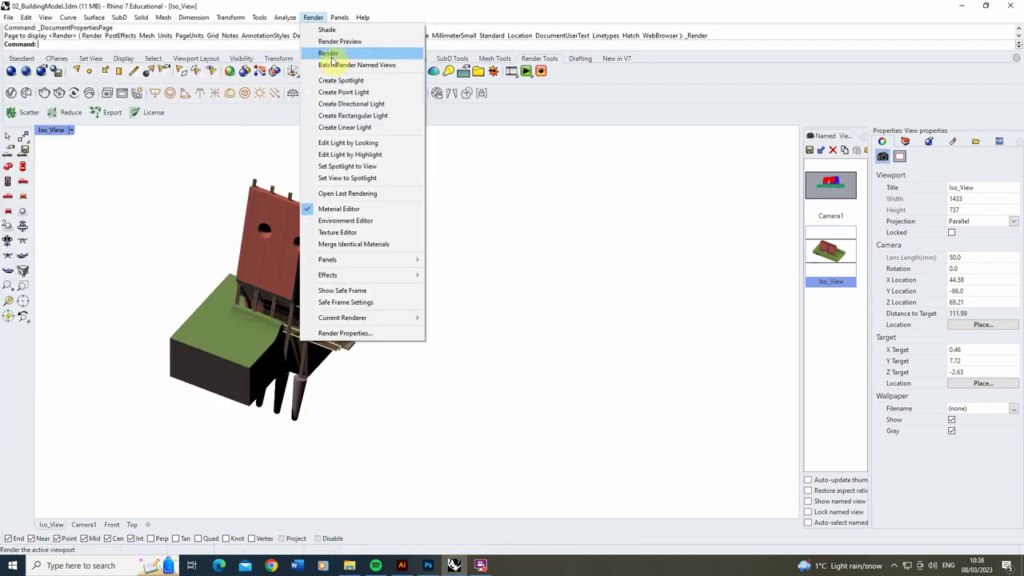
pyautogui.click(332, 54)
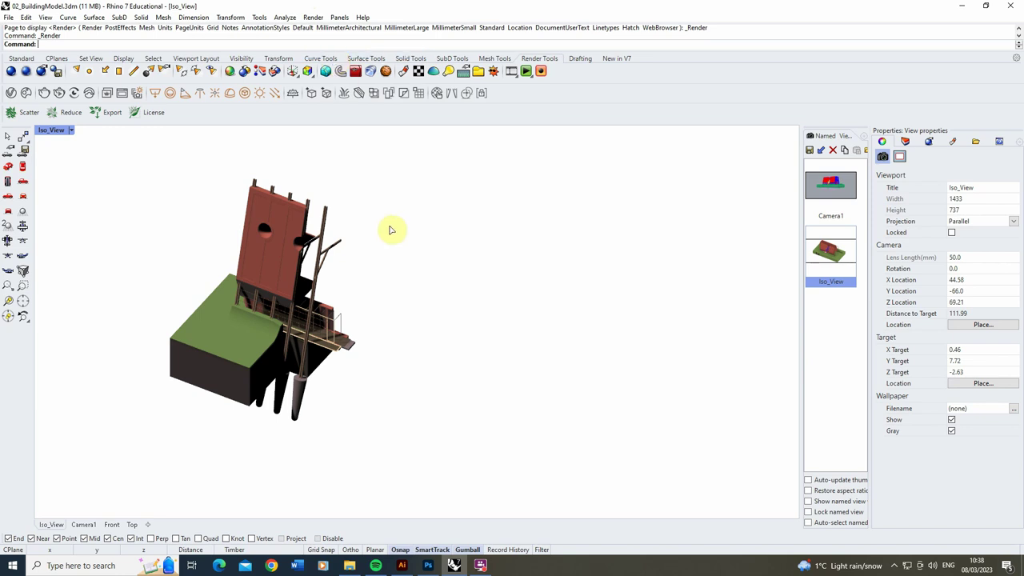
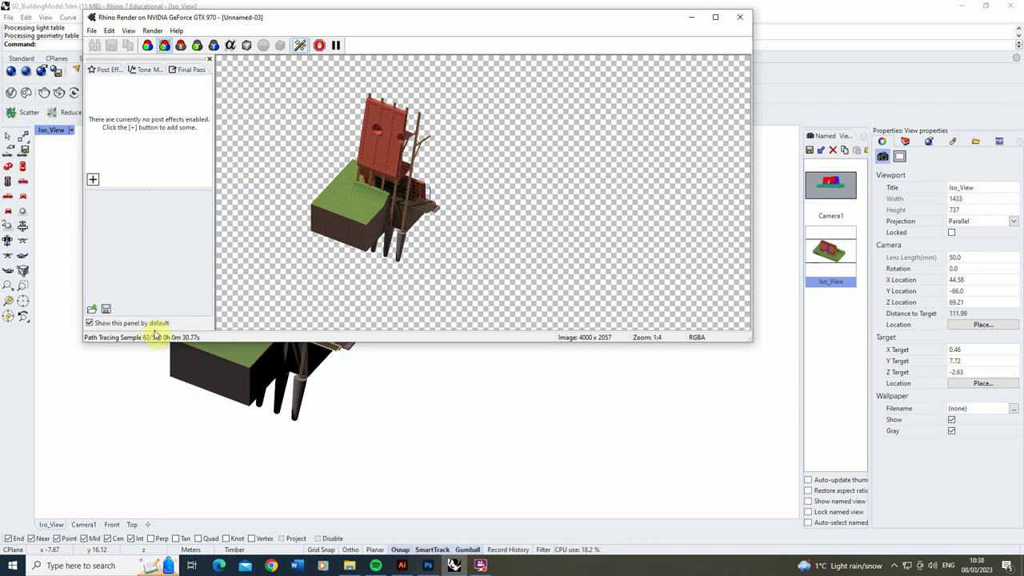
pyautogui.scroll(8, 412, 184)
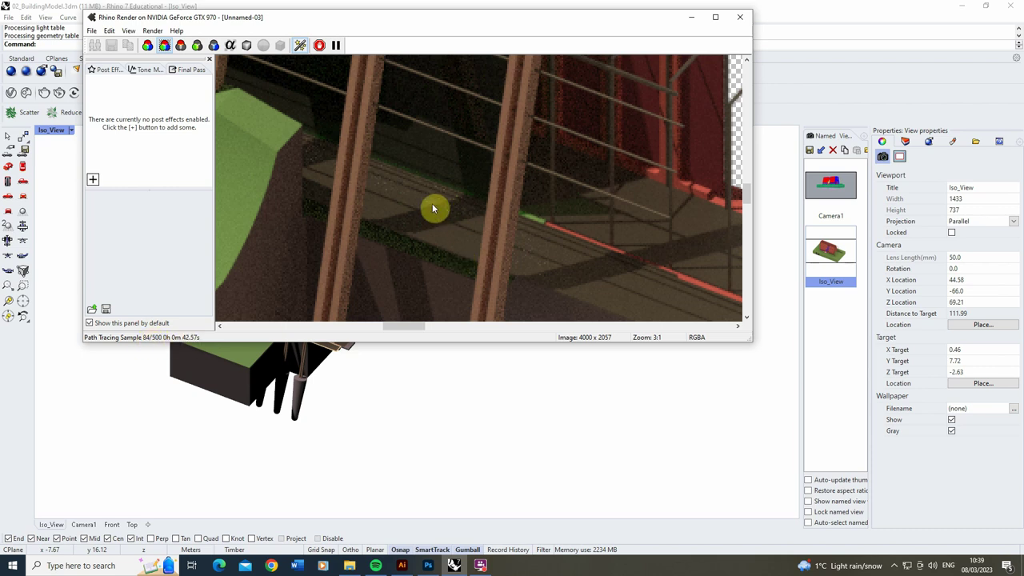
pyautogui.scroll(-4, 419, 216)
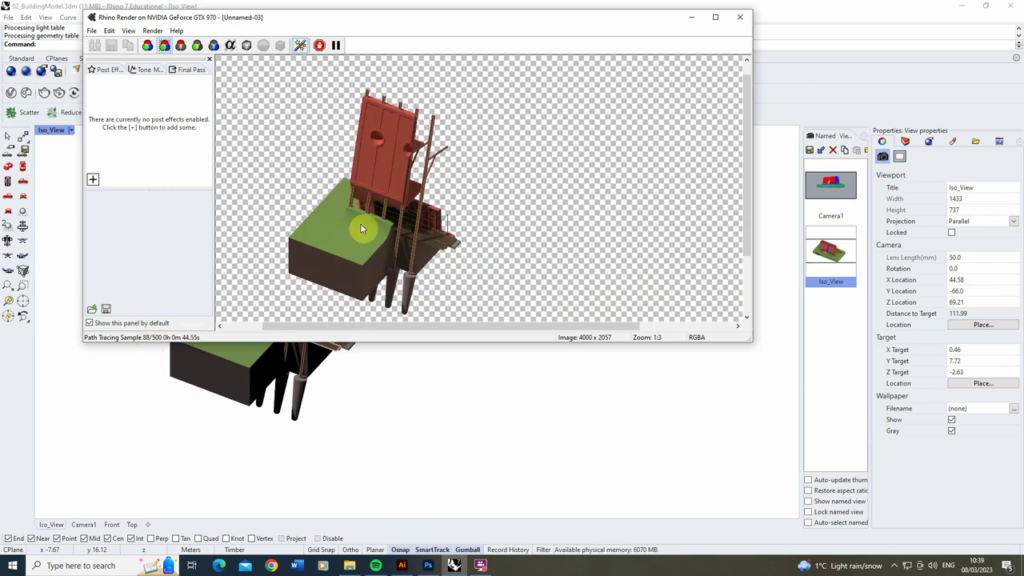
pyautogui.scroll(1, 361, 229)
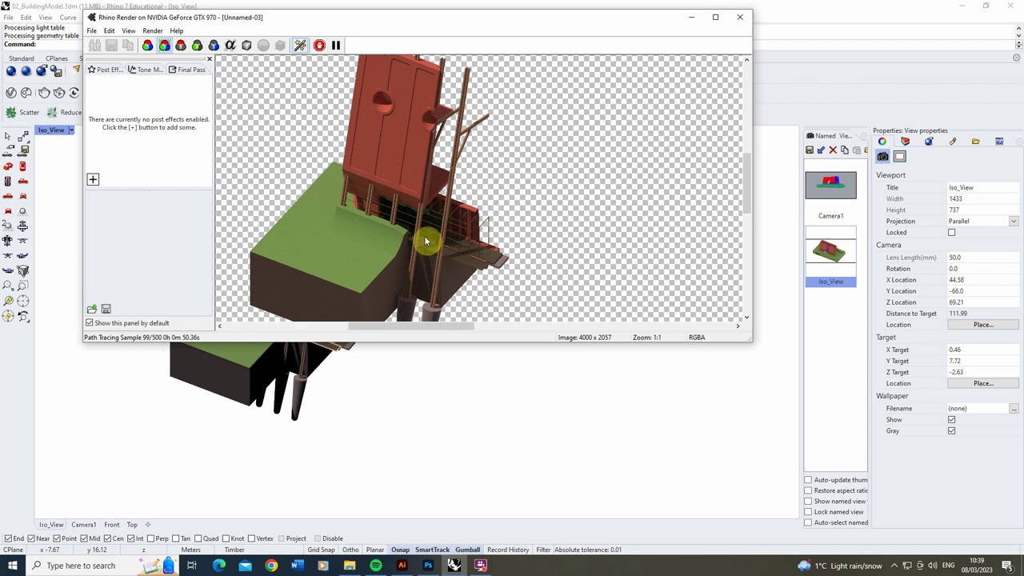
pyautogui.scroll(3, 423, 239)
pyautogui.scroll(-3, 413, 246)
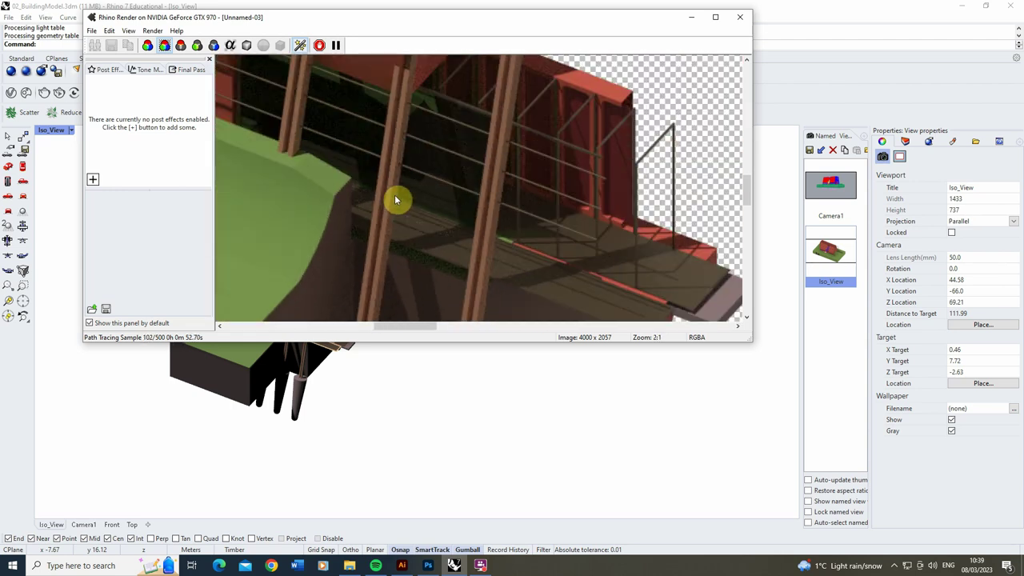
pyautogui.scroll(-1, 393, 196)
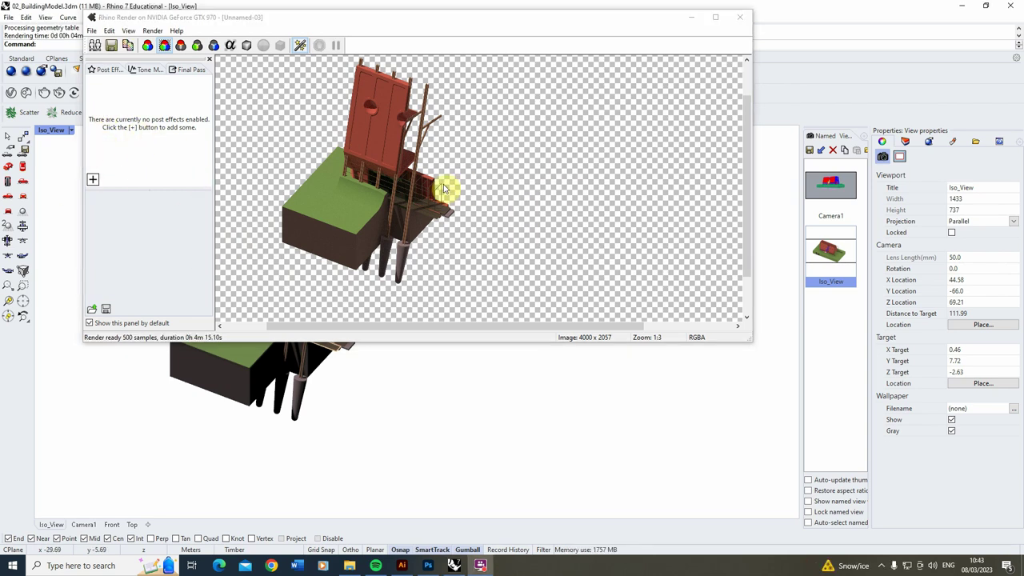
# Save the finished render as TechnicalFragment in PNG format with the alpha channel, replacing the existing file.
pyautogui.click(112, 45)
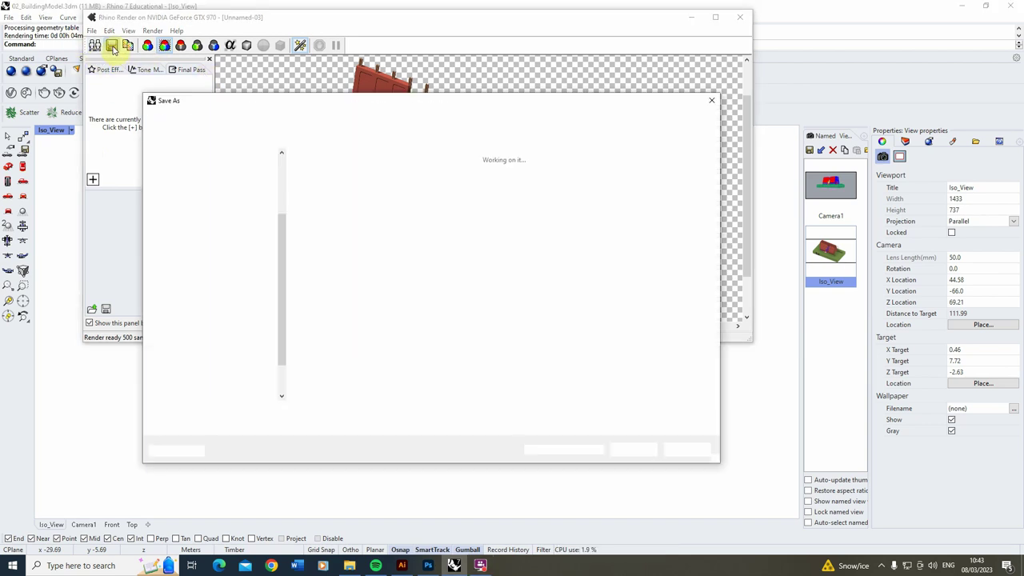
pyautogui.click(317, 188)
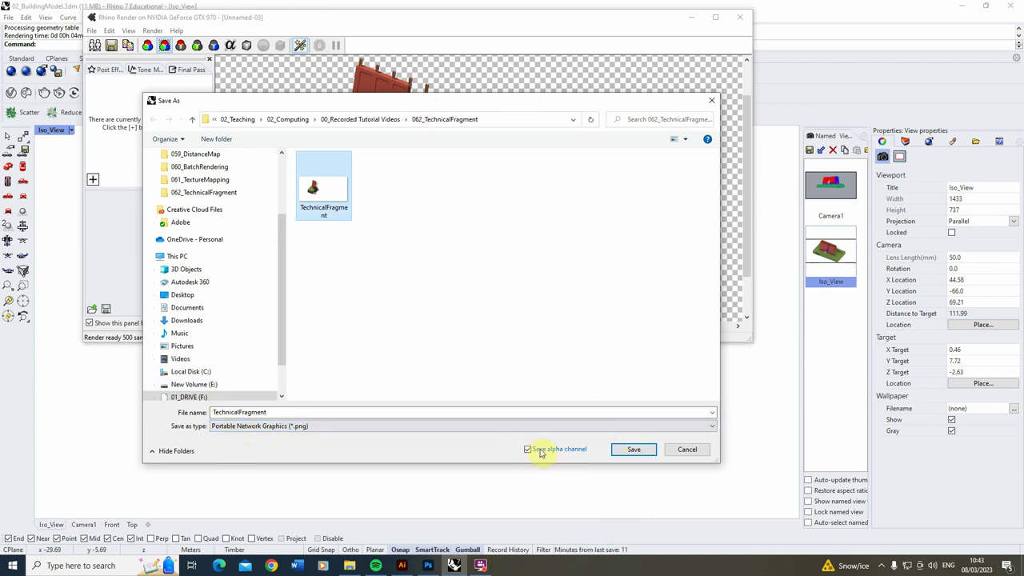
pyautogui.click(632, 450)
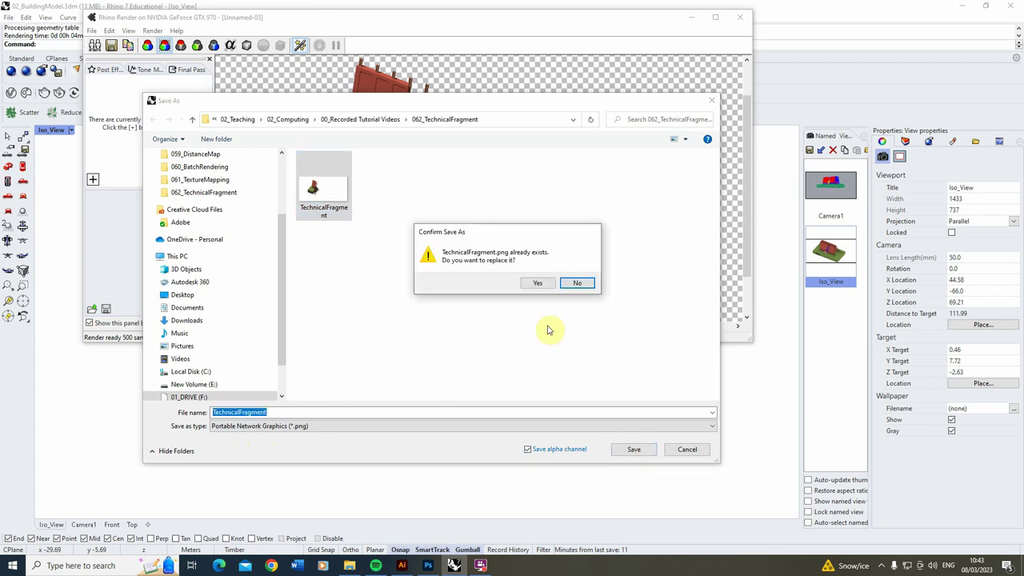
pyautogui.click(536, 285)
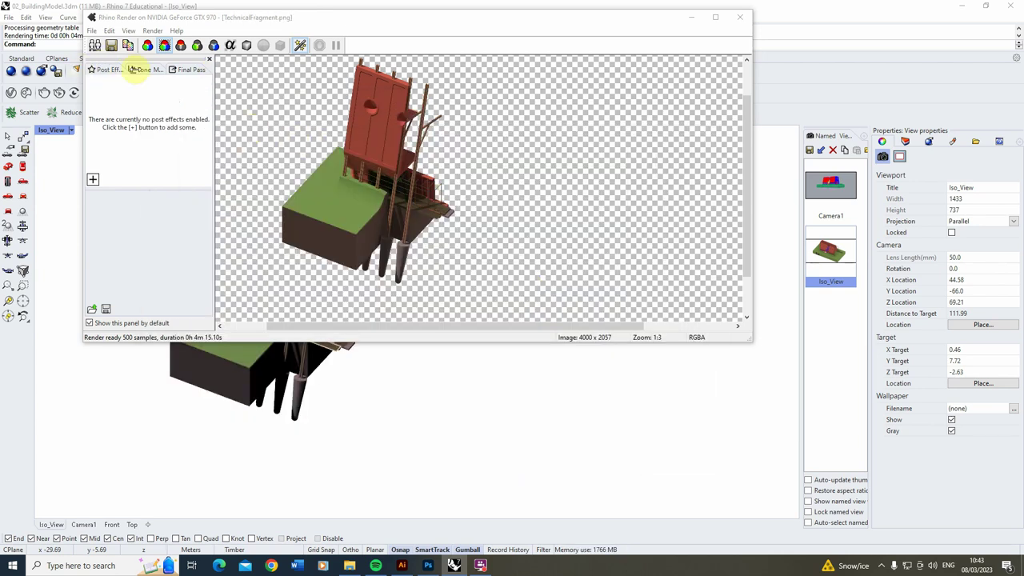
# Minimise the render window, show all hidden objects in the model, and hide the grouped fragment.
pyautogui.click(694, 19)
pyautogui.moveTo(153, 439); pyautogui.dragTo(396, 161)
pyautogui.press('Escape')
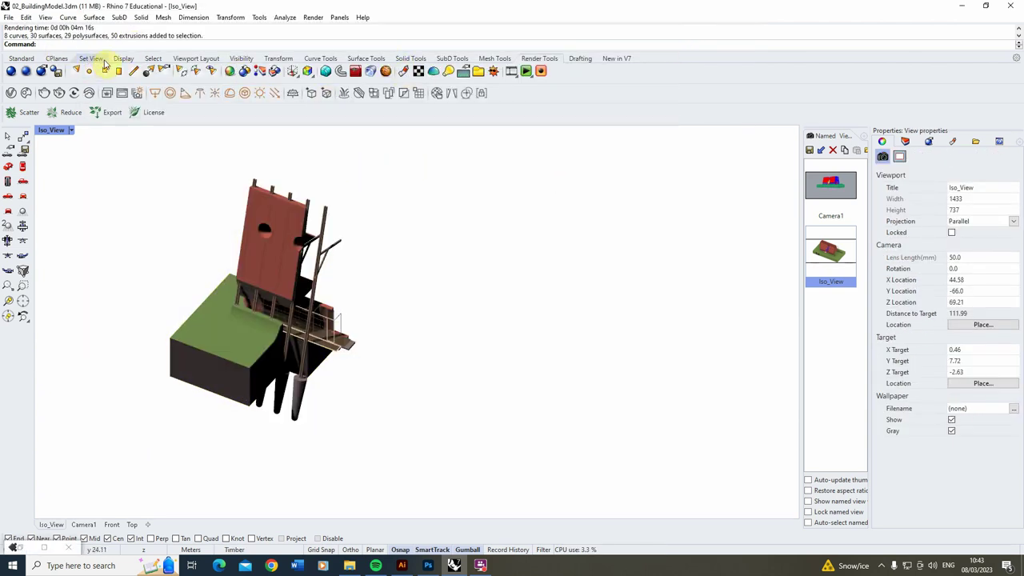
pyautogui.click(35, 60)
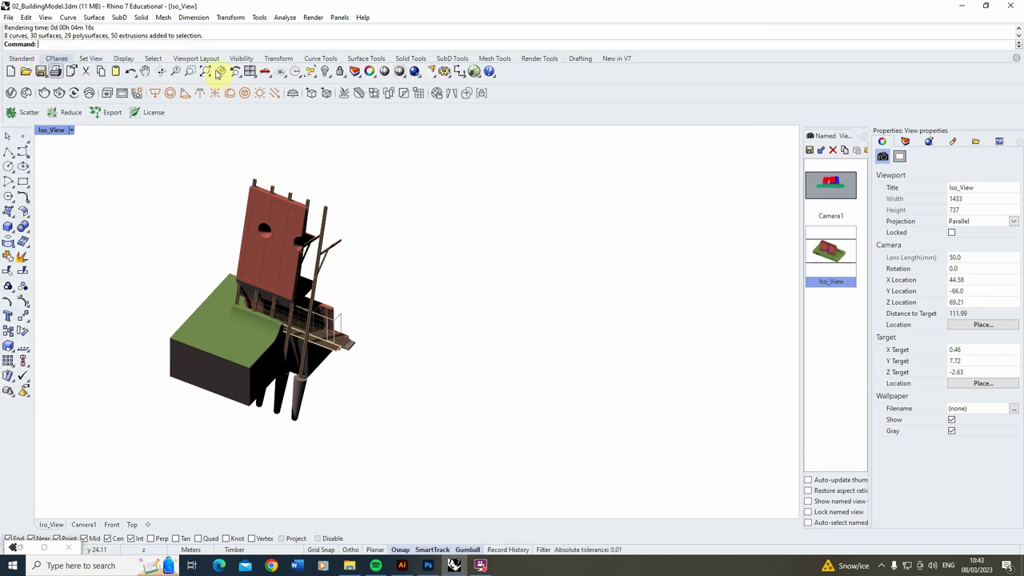
pyautogui.click(328, 77)
pyautogui.click(340, 95)
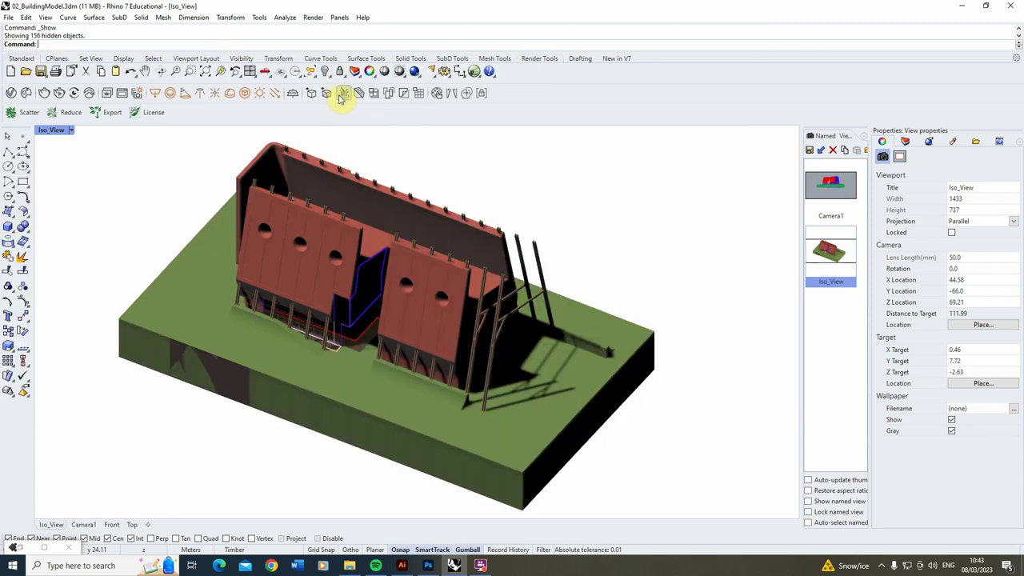
pyautogui.click(252, 373)
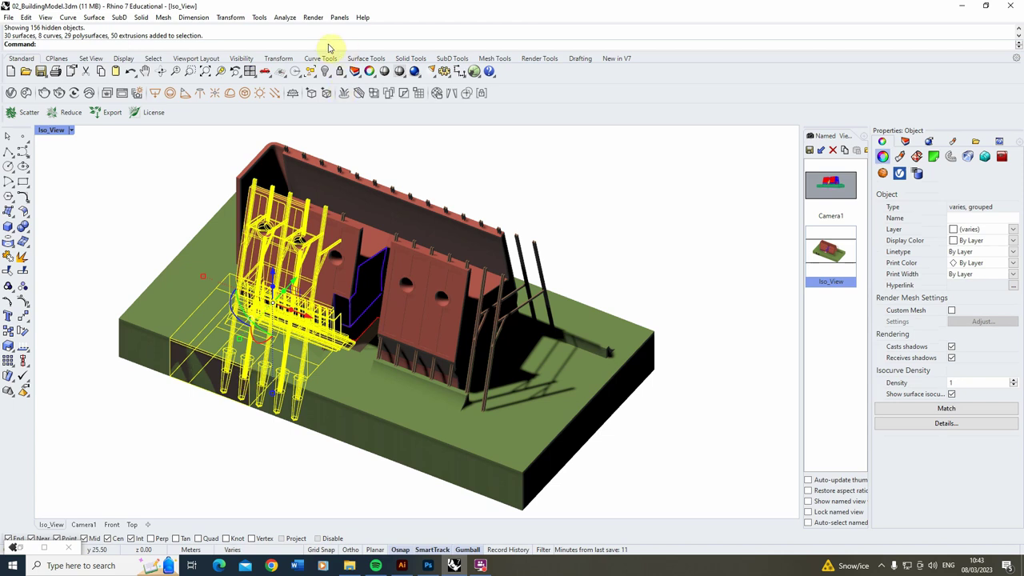
pyautogui.click(326, 72)
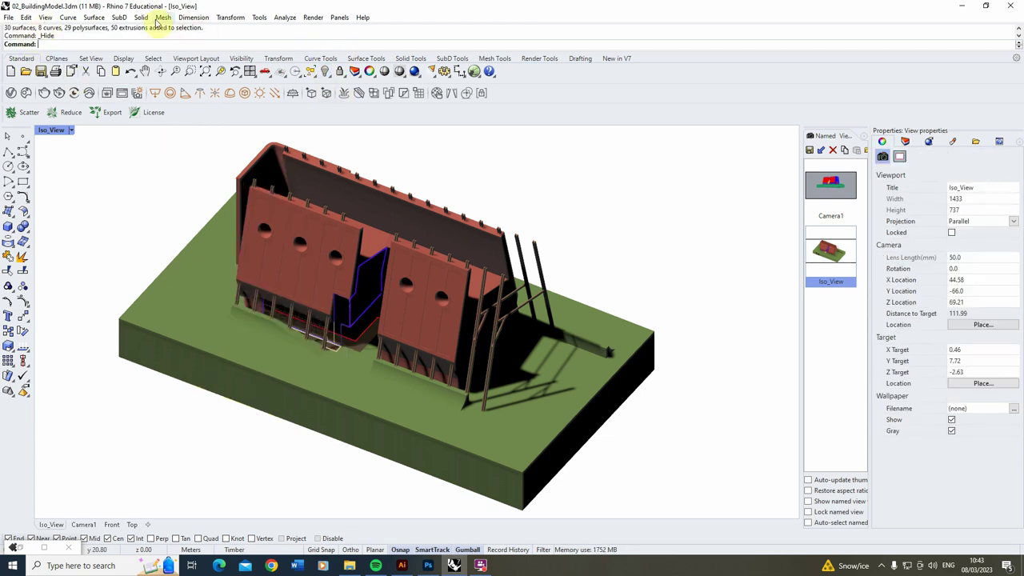
# Render the whole building in the Iso_View viewport and save the image as Building in PNG format with the alpha channel.
pyautogui.click(313, 16)
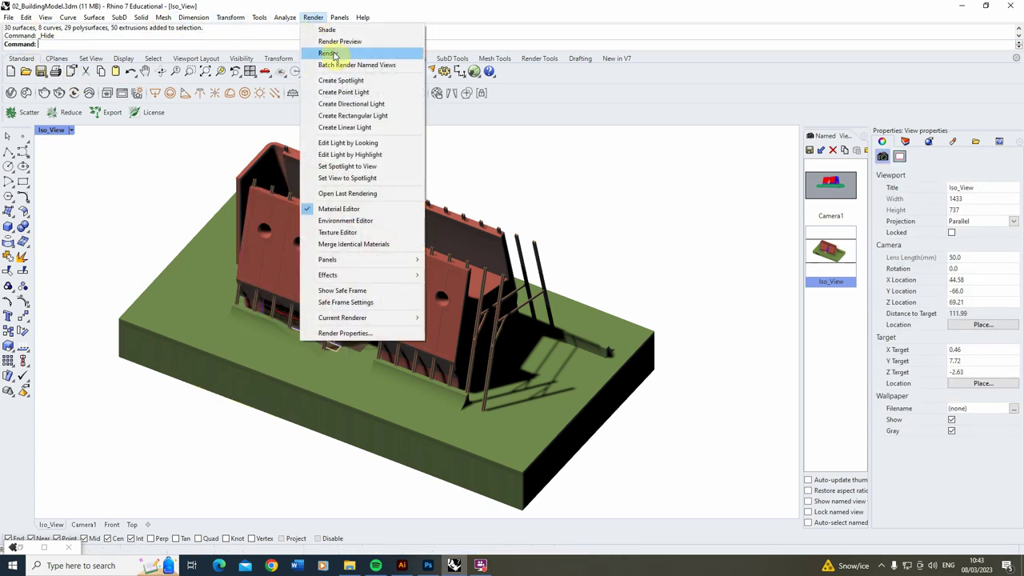
pyautogui.click(329, 53)
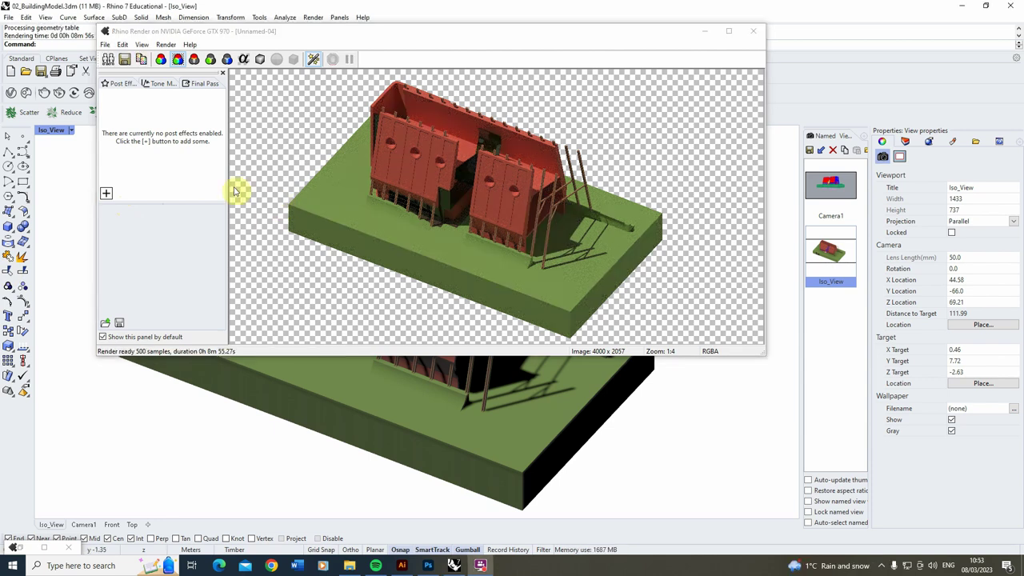
pyautogui.click(126, 64)
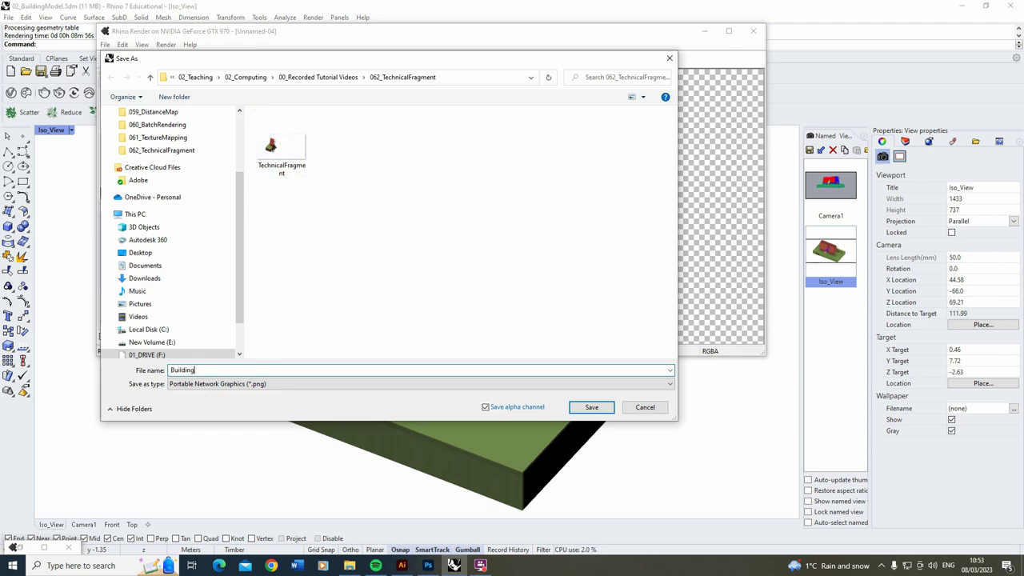
pyautogui.click(594, 409)
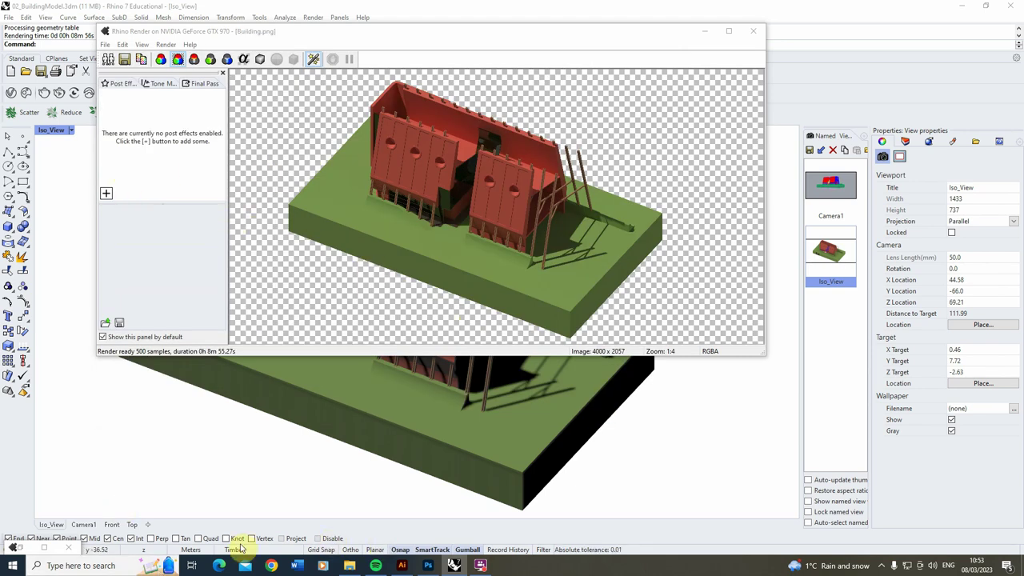
# Open the Linework AI file from the 062_TechnicalFragment folder in Illustrator.
pyautogui.click(351, 571)
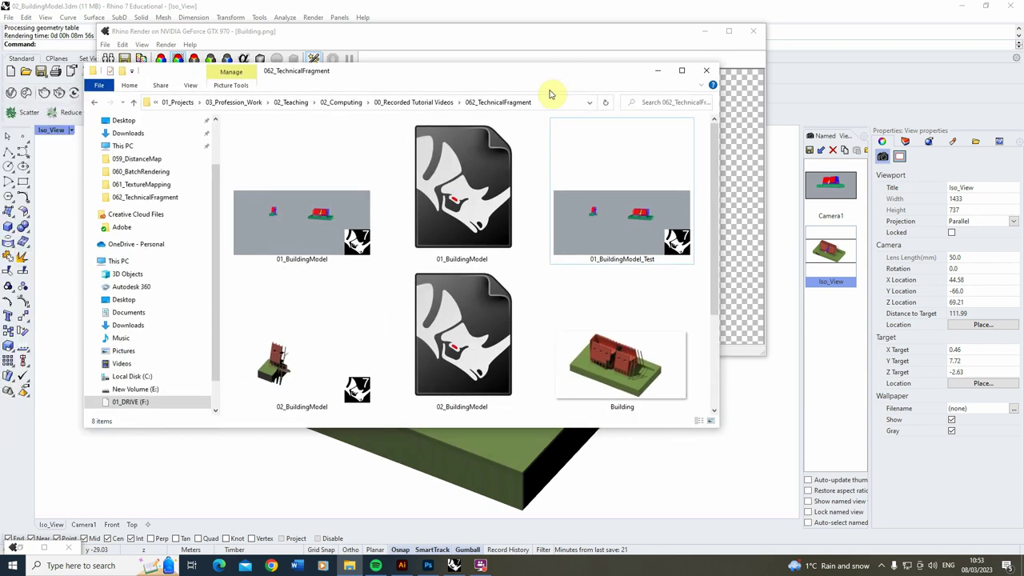
pyautogui.scroll(-3, 441, 236)
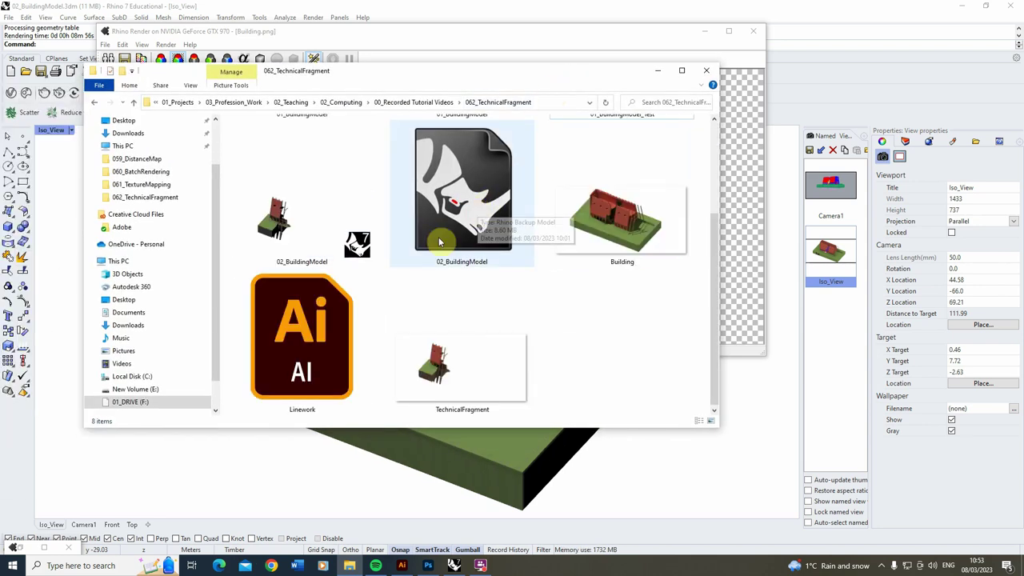
pyautogui.doubleClick(307, 321)
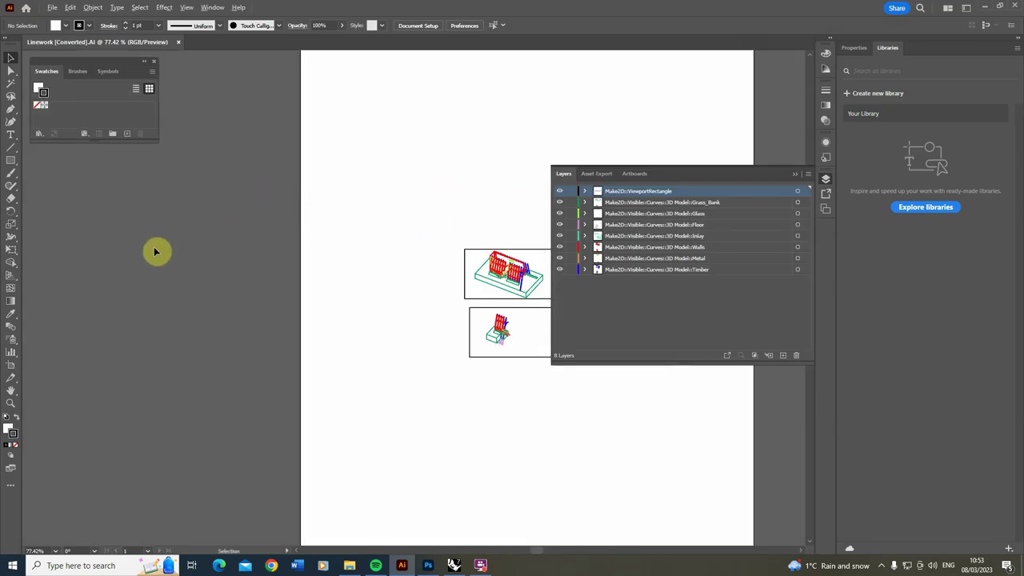
# Select both line drawings with their viewport rectangles and scale them up proportionally until the frames extend beyond the artboard's width.
pyautogui.keyDown('alt'); pyautogui.scroll(-4, 156, 251); pyautogui.keyUp('alt')
pyautogui.keyDown('alt'); pyautogui.scroll(1, 293, 252); pyautogui.keyUp('alt')
pyautogui.moveTo(211, 234); pyautogui.dragTo(350, 340)
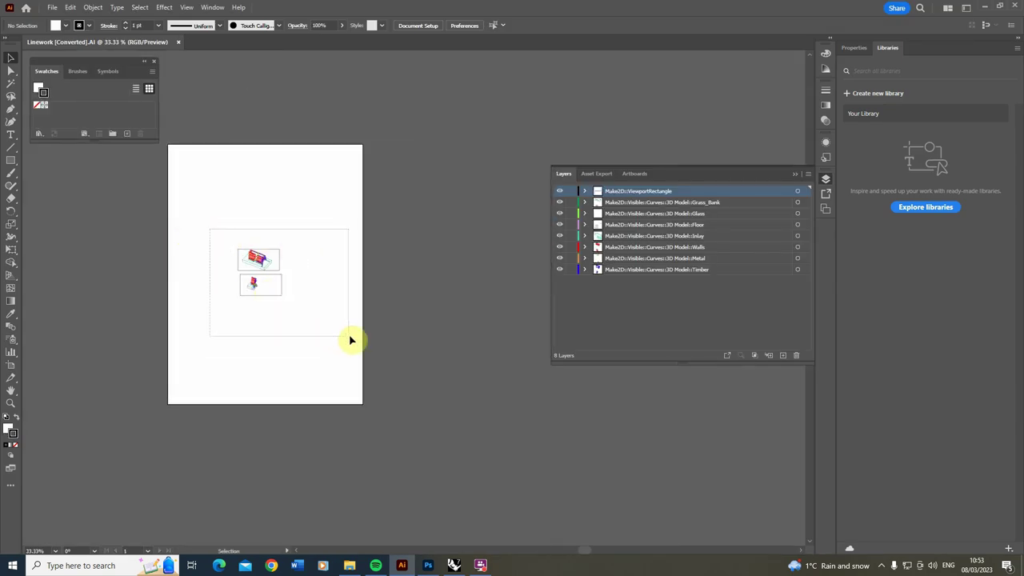
pyautogui.keyDown('alt'); pyautogui.scroll(2, 249, 267); pyautogui.keyUp('alt')
pyautogui.keyDown('alt'); pyautogui.scroll(2, 264, 269); pyautogui.keyUp('alt')
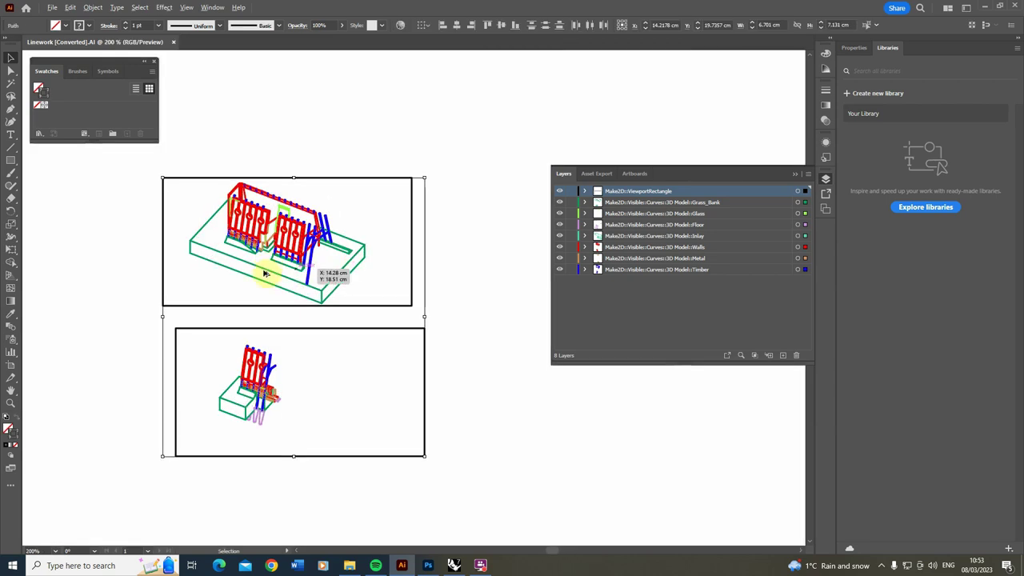
pyautogui.keyDown('alt'); pyautogui.scroll(-3, 290, 274); pyautogui.keyUp('alt')
pyautogui.keyDown('shift'); pyautogui.moveTo(320, 283); pyautogui.dragTo(489, 286); pyautogui.keyUp('shift')
pyautogui.click(427, 323)
pyautogui.keyDown('alt'); pyautogui.scroll(-1, 427, 322); pyautogui.keyUp('alt')
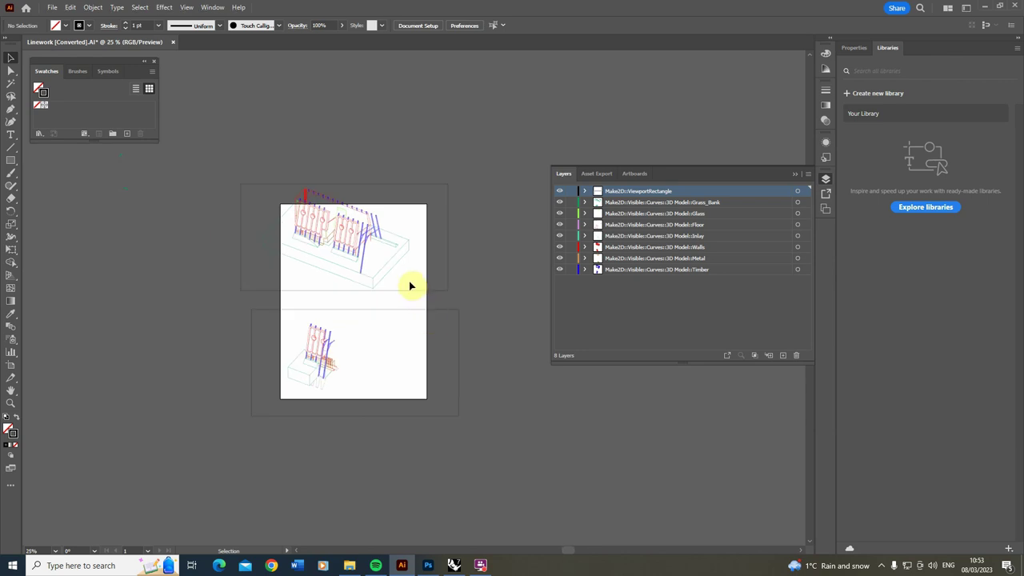
# Narrow the Layers panel, start editing the artboards from the document setup, and lock all the layers.
pyautogui.moveTo(551, 227); pyautogui.dragTo(608, 227)
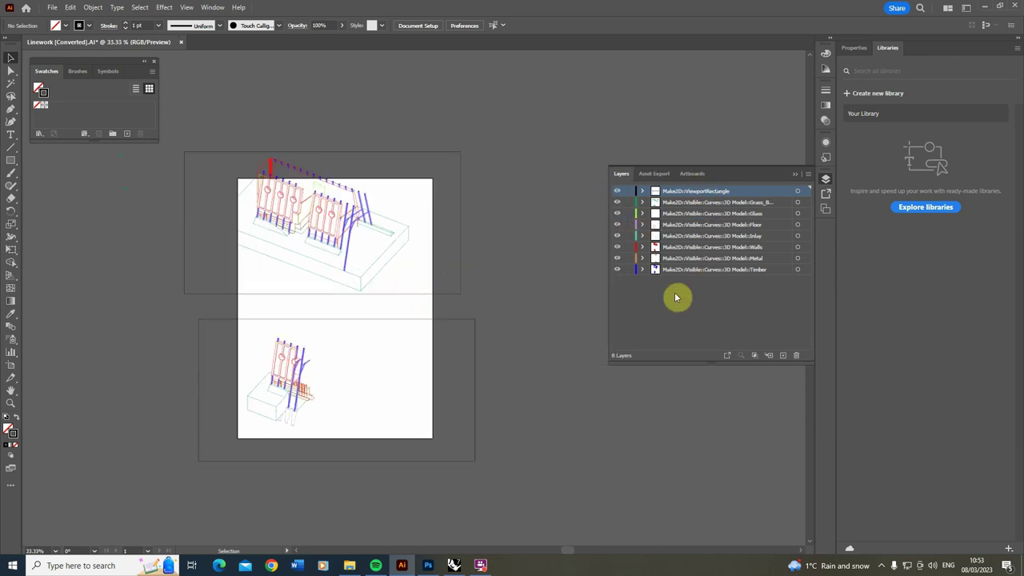
pyautogui.click(417, 26)
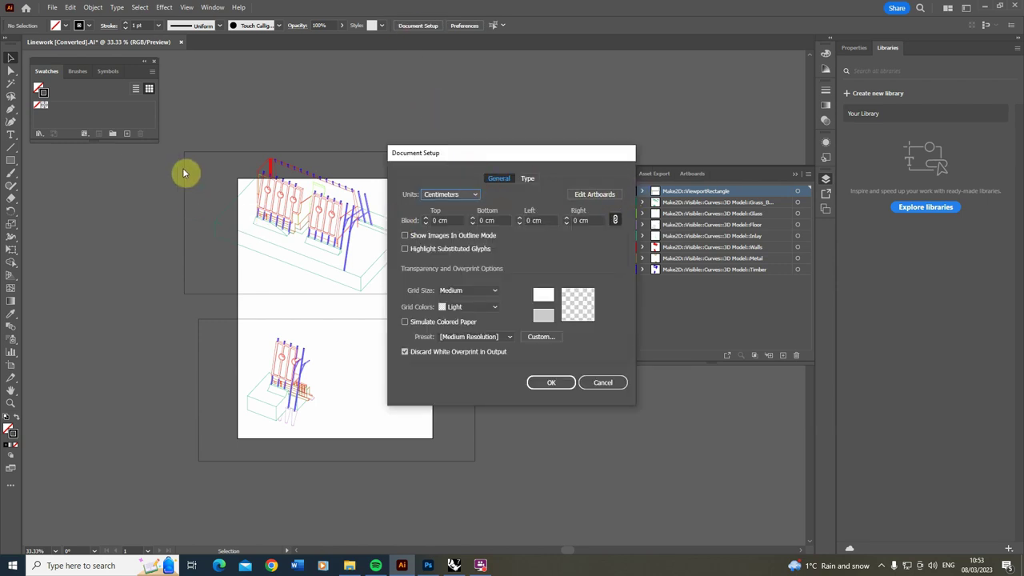
pyautogui.moveTo(430, 144); pyautogui.dragTo(563, 221)
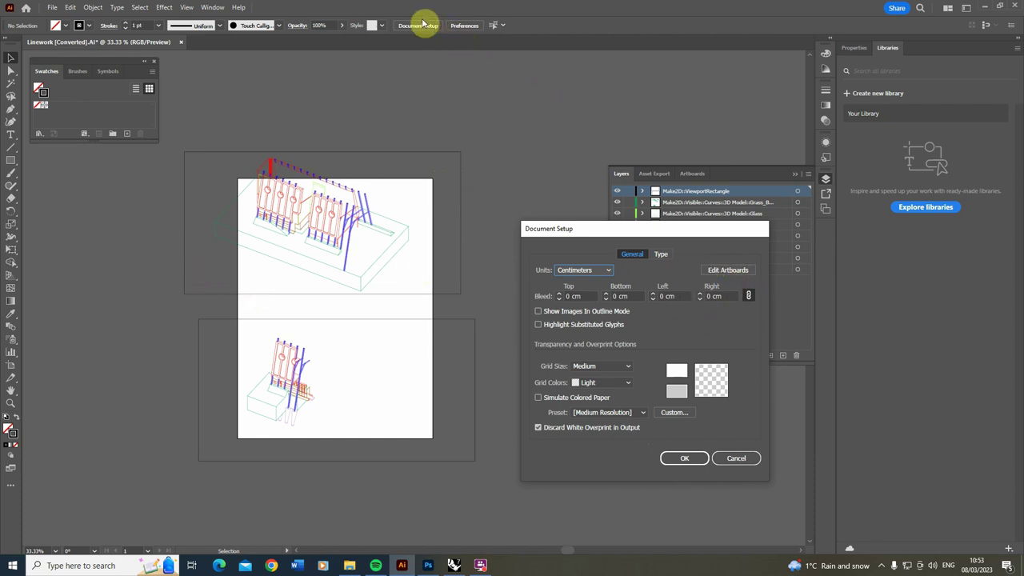
pyautogui.click(716, 272)
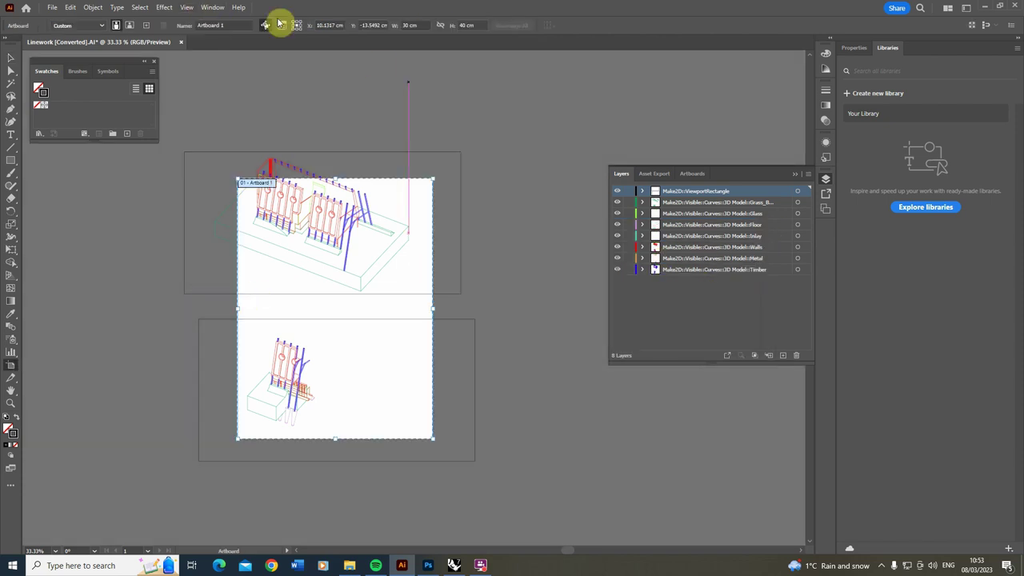
pyautogui.moveTo(628, 192); pyautogui.dragTo(631, 280)
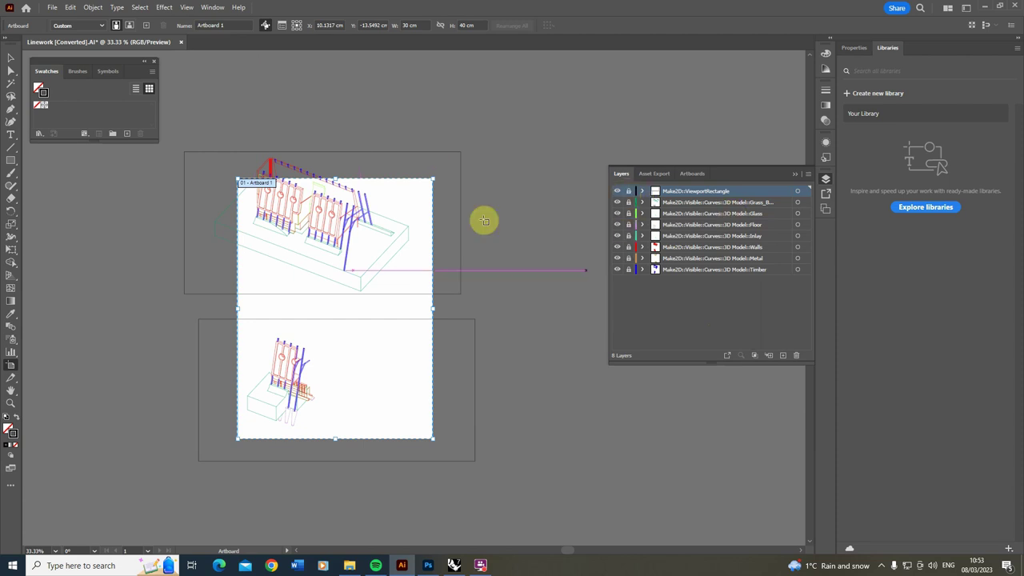
# Resize the artboard's top and bottom edges to match the building's viewport rectangle, giving a height of about 21.84 cm.
pyautogui.keyDown('alt'); pyautogui.scroll(2, 276, 160); pyautogui.keyUp('alt')
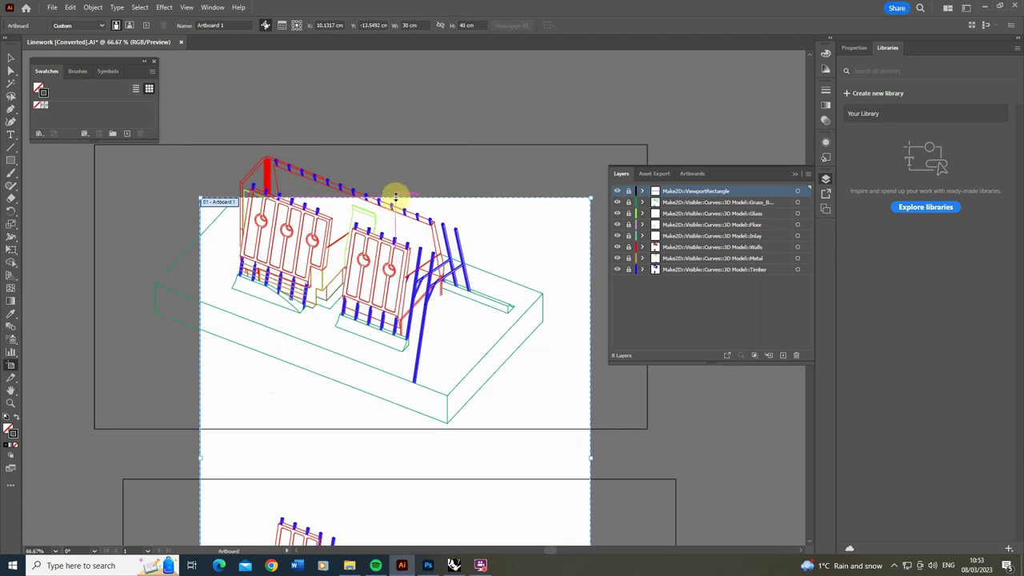
pyautogui.moveTo(394, 196); pyautogui.dragTo(390, 158)
pyautogui.keyDown('alt'); pyautogui.scroll(5, 391, 156); pyautogui.keyUp('alt')
pyautogui.keyDown('alt'); pyautogui.scroll(-6, 389, 160); pyautogui.keyUp('alt')
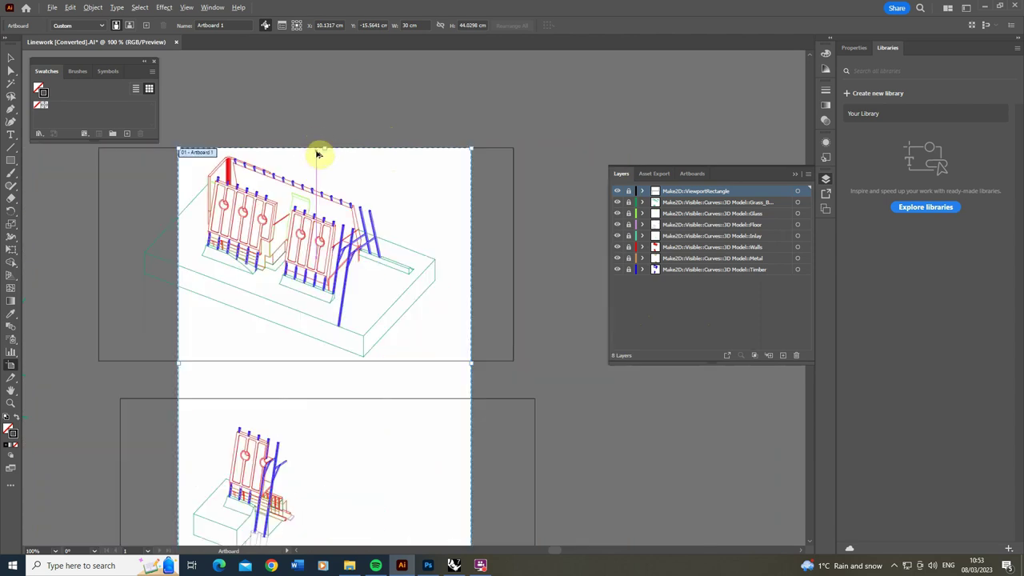
pyautogui.scroll(-3, 311, 357)
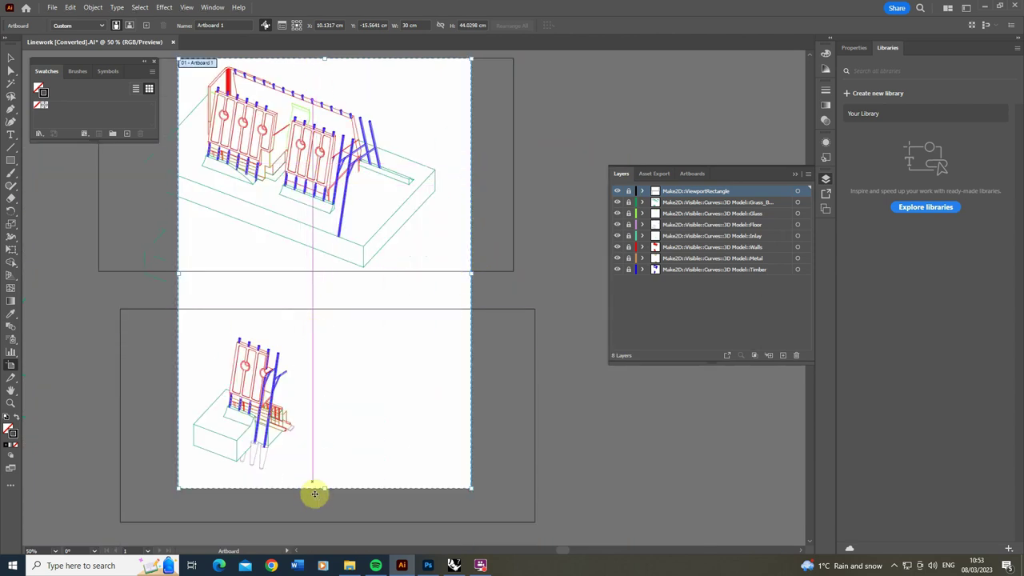
pyautogui.moveTo(326, 490); pyautogui.dragTo(306, 271)
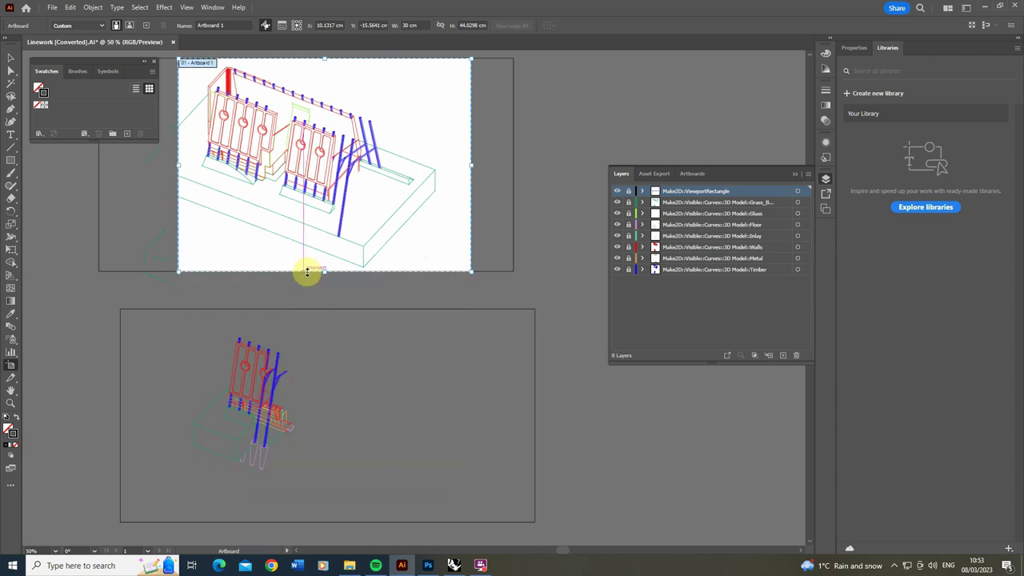
pyautogui.keyDown('alt'); pyautogui.scroll(4, 297, 273); pyautogui.keyUp('alt')
pyautogui.keyDown('alt'); pyautogui.scroll(3, 304, 269); pyautogui.keyUp('alt')
pyautogui.keyDown('alt'); pyautogui.scroll(-7, 357, 291); pyautogui.keyUp('alt')
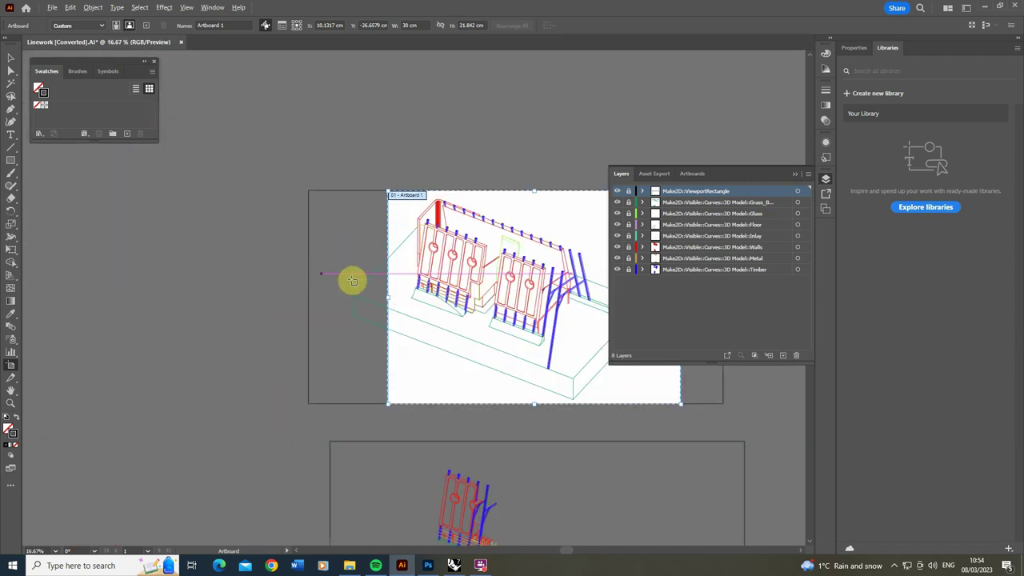
# Extend the artboard's left and right edges to the building's viewport rectangle, giving a width of about 42.47 cm.
pyautogui.keyDown('alt'); pyautogui.scroll(3, 384, 294); pyautogui.keyUp('alt')
pyautogui.moveTo(401, 300); pyautogui.dragTo(173, 291)
pyautogui.keyDown('alt'); pyautogui.scroll(4, 153, 300); pyautogui.keyUp('alt')
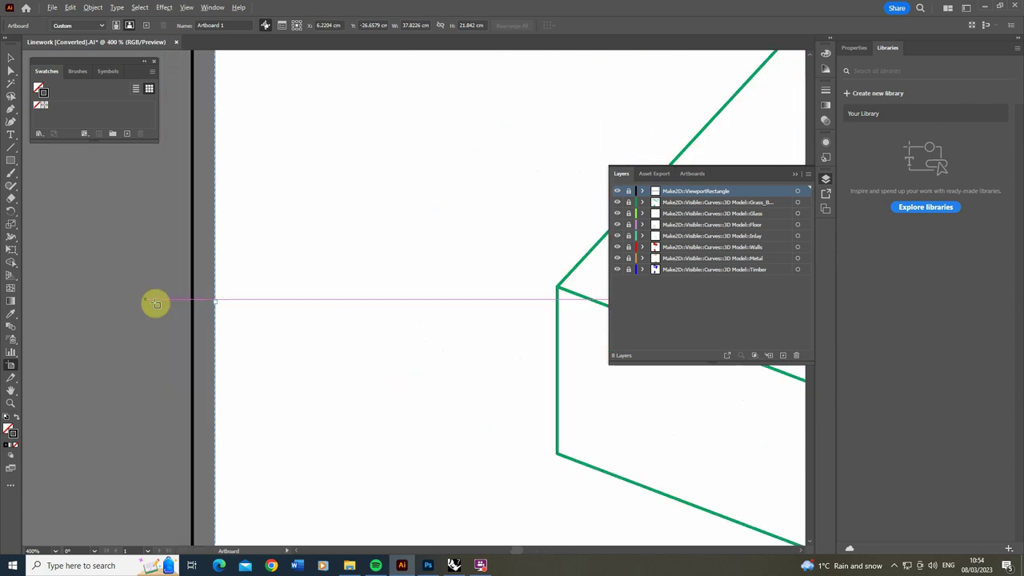
pyautogui.moveTo(248, 299); pyautogui.dragTo(210, 297)
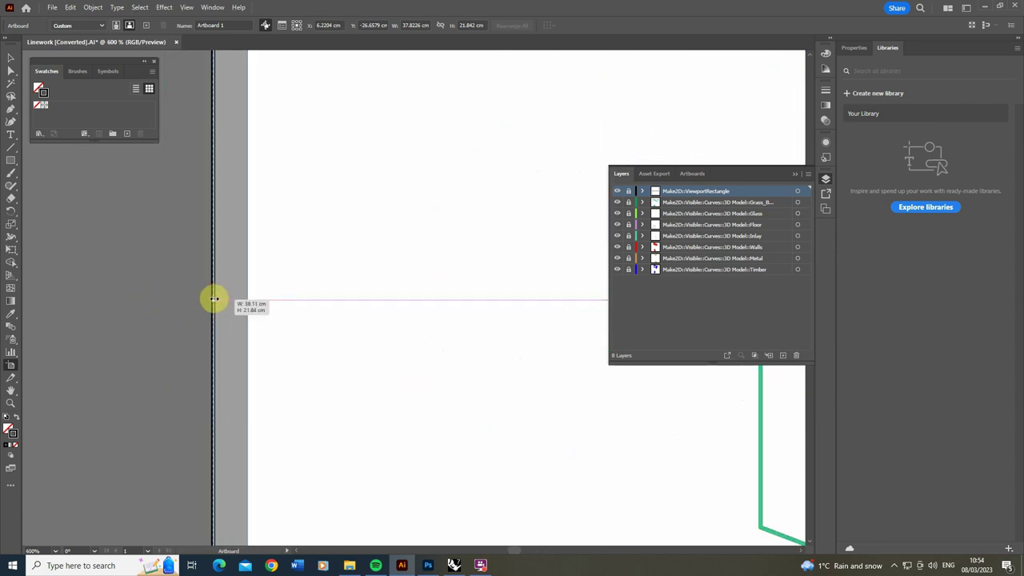
pyautogui.keyDown('alt'); pyautogui.scroll(-6, 110, 293); pyautogui.keyUp('alt')
pyautogui.keyDown('alt'); pyautogui.scroll(8, 310, 298); pyautogui.keyUp('alt')
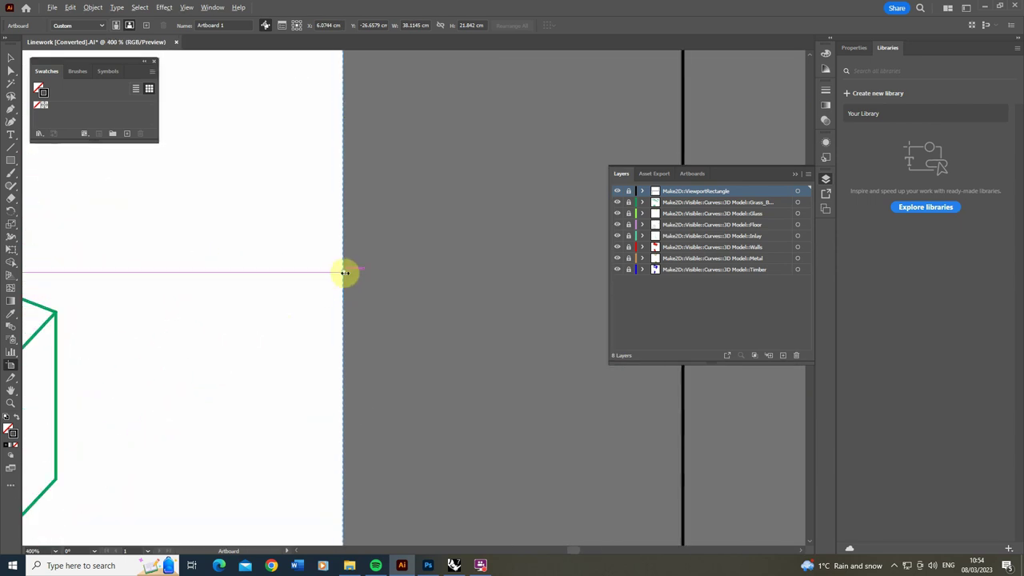
pyautogui.keyDown('alt'); pyautogui.scroll(-2, 345, 273); pyautogui.keyUp('alt')
pyautogui.moveTo(343, 272); pyautogui.dragTo(514, 277)
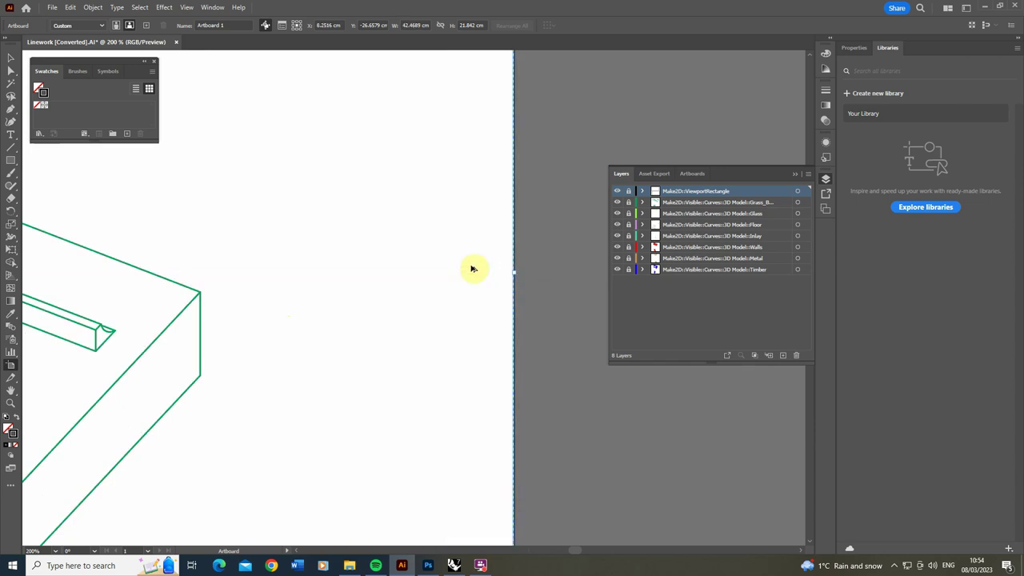
pyautogui.keyDown('alt'); pyautogui.scroll(-4, 473, 269); pyautogui.keyUp('alt')
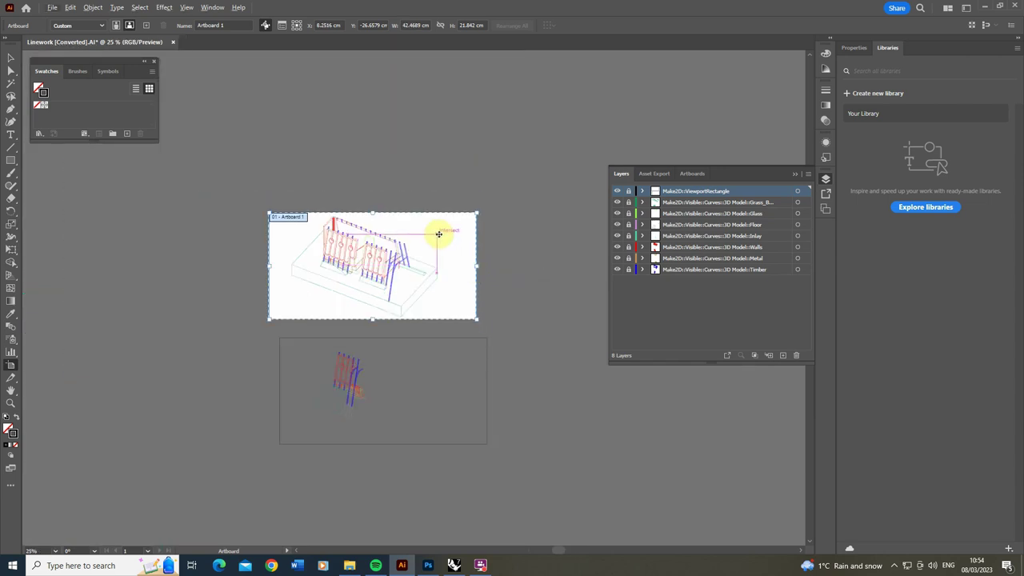
# Duplicate the artboard onto the fragment drawing, align the copy with the fragment's viewport rectangle, and leave artboard editing.
pyautogui.moveTo(434, 232); pyautogui.dragTo(449, 362)
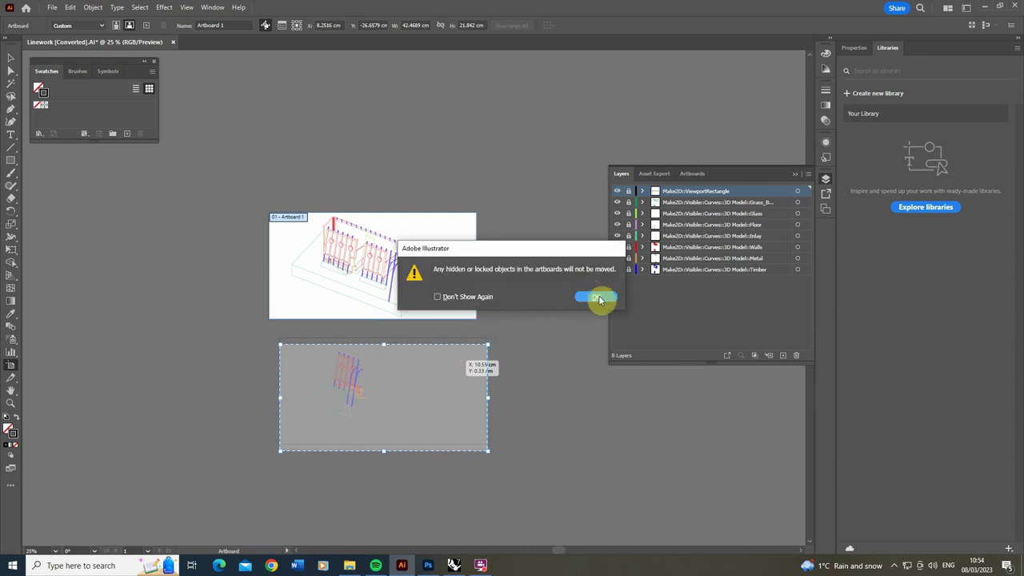
pyautogui.click(600, 300)
pyautogui.keyDown('alt'); pyautogui.scroll(8, 344, 293); pyautogui.keyUp('alt')
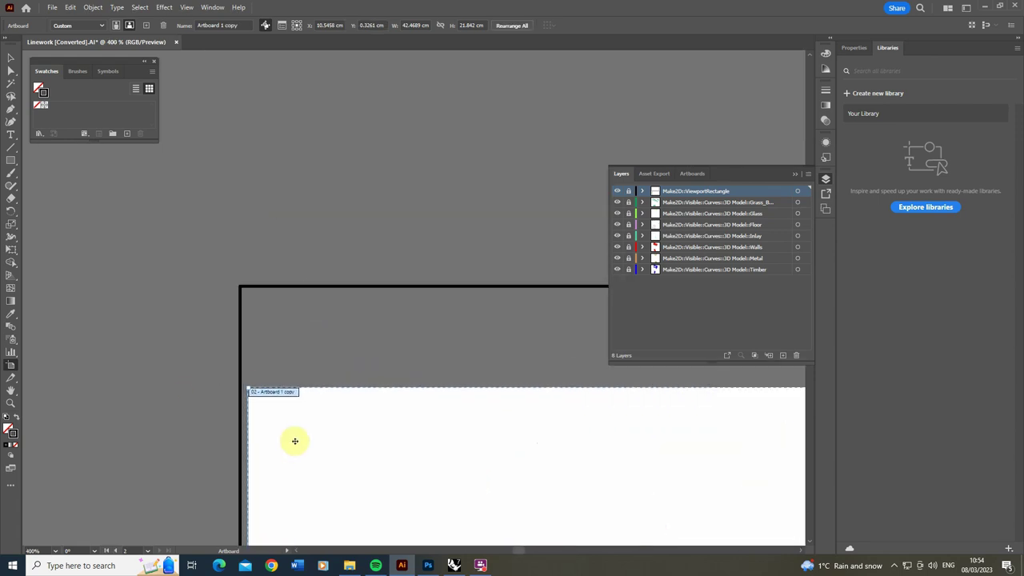
pyautogui.moveTo(295, 441); pyautogui.dragTo(288, 340)
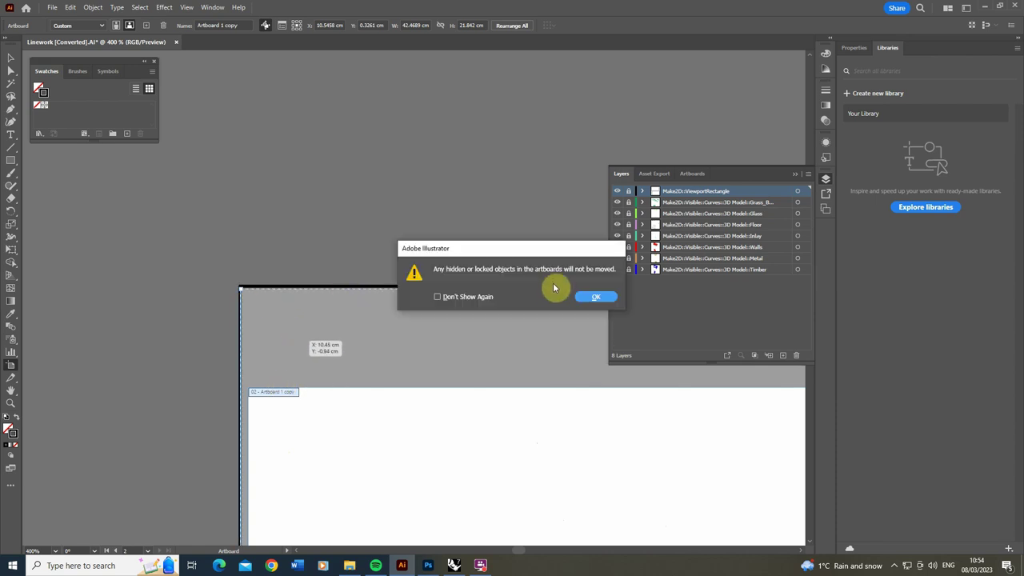
pyautogui.click(581, 298)
pyautogui.keyDown('alt'); pyautogui.scroll(7, 240, 293); pyautogui.keyUp('alt')
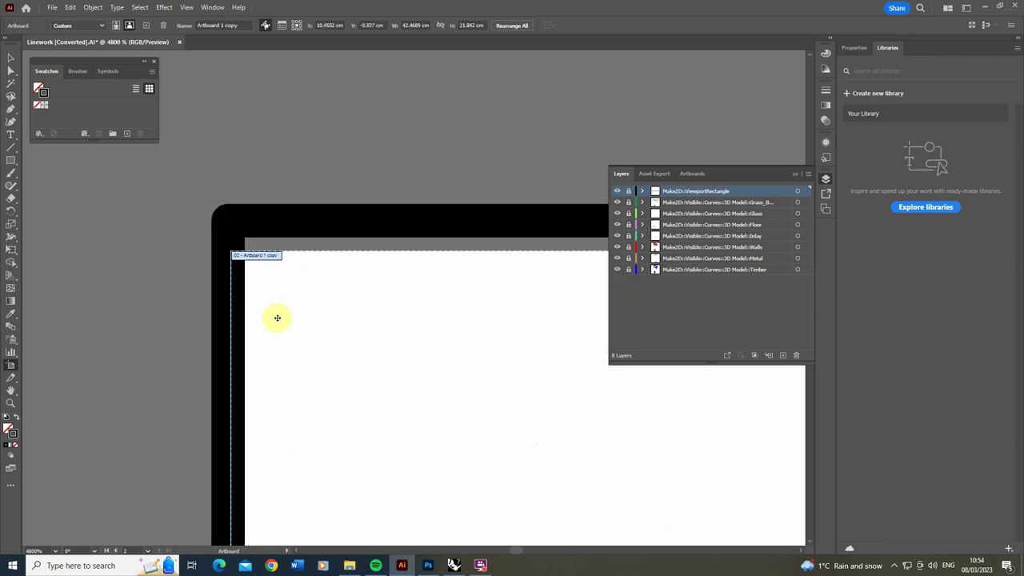
pyautogui.moveTo(276, 318); pyautogui.dragTo(277, 288)
pyautogui.click(565, 295)
pyautogui.keyDown('alt'); pyautogui.scroll(-5, 199, 258); pyautogui.keyUp('alt')
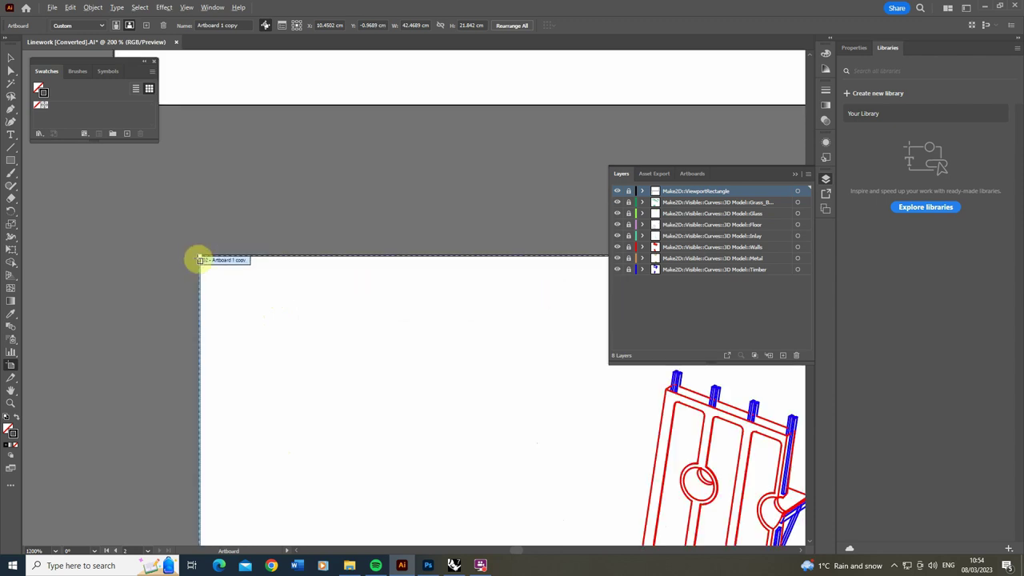
pyautogui.keyDown('alt'); pyautogui.scroll(-10, 153, 256); pyautogui.keyUp('alt')
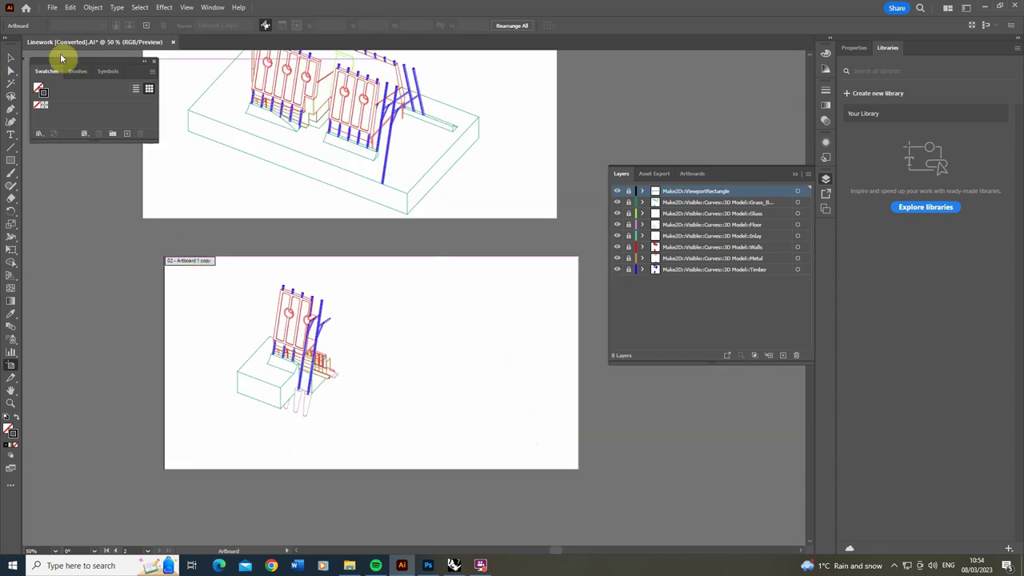
pyautogui.click(11, 59)
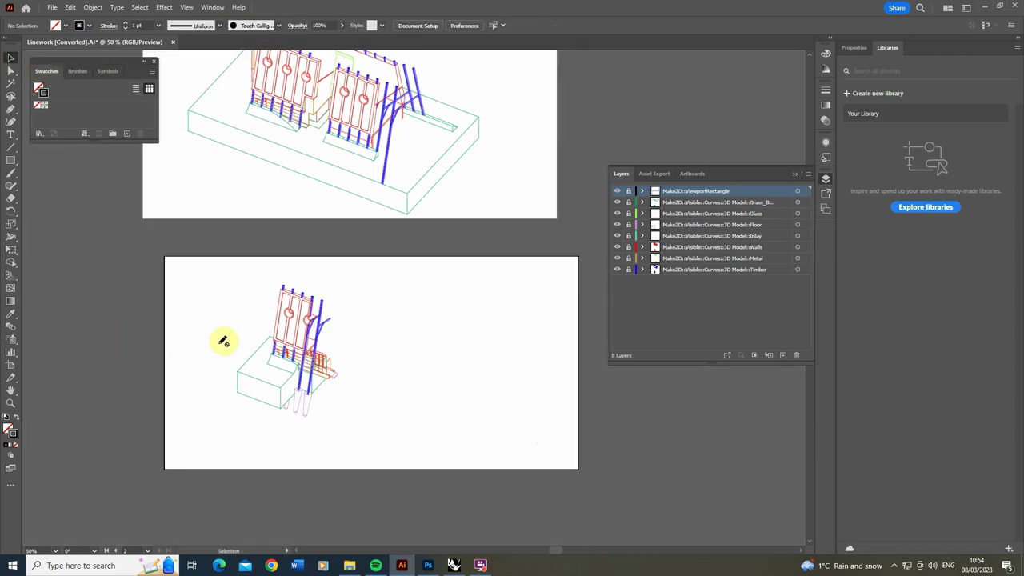
# Unlock all the layers, including Timber, and hide the ViewportRectangle layer.
pyautogui.scroll(3, 223, 341)
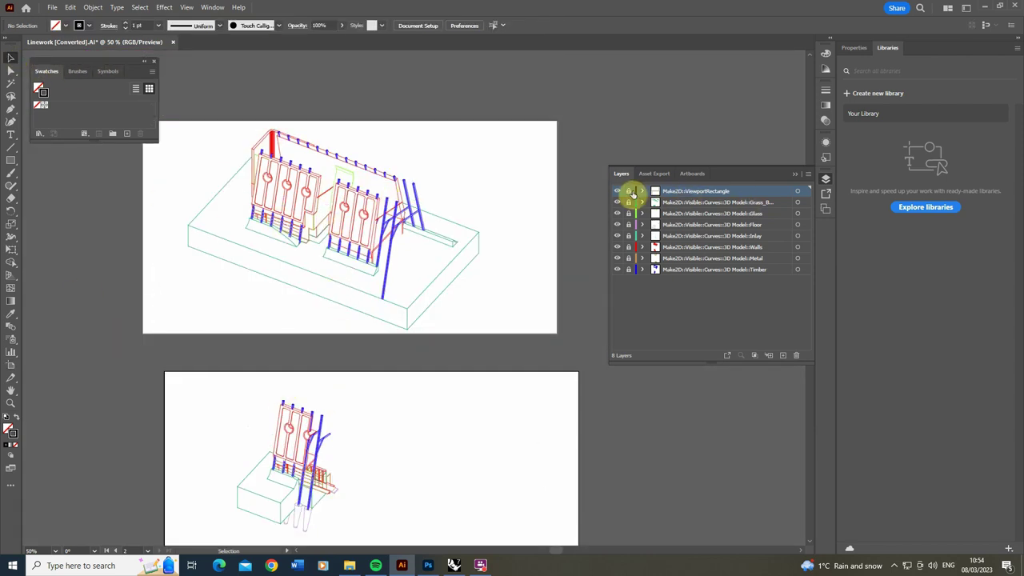
pyautogui.moveTo(629, 192); pyautogui.dragTo(629, 258)
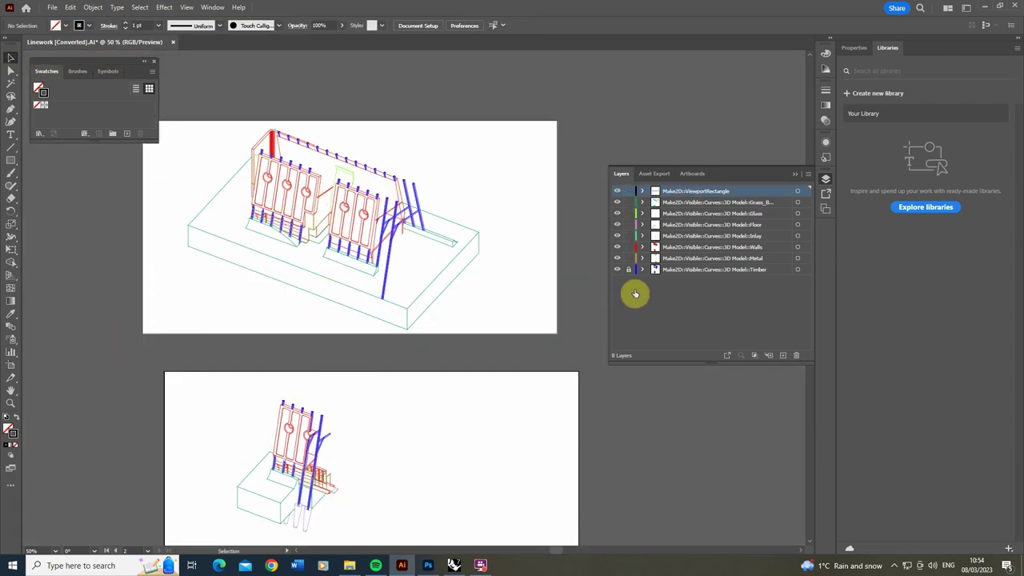
pyautogui.click(618, 192)
pyautogui.keyDown('alt'); pyautogui.scroll(2, 265, 164); pyautogui.keyUp('alt')
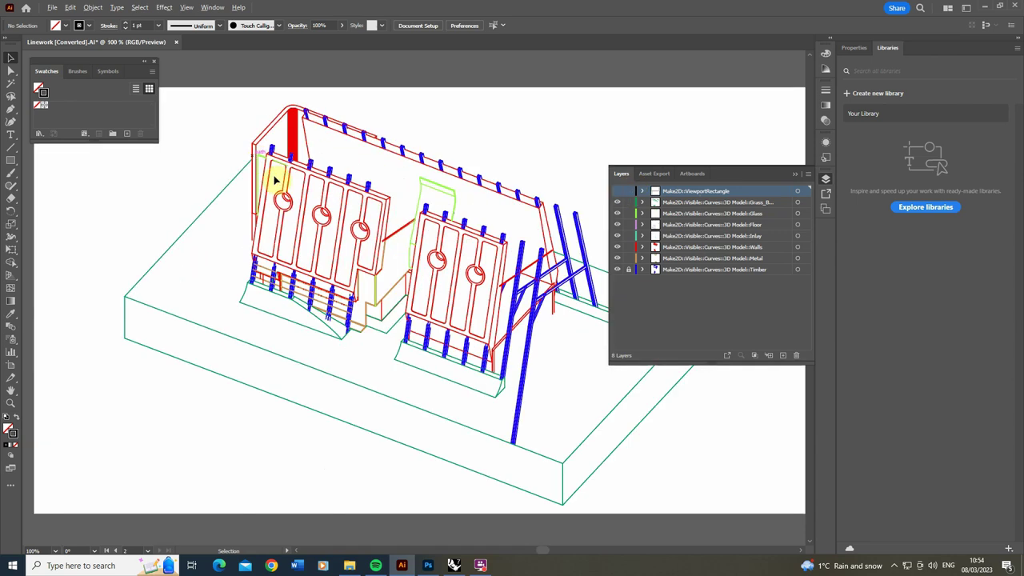
pyautogui.click(679, 202)
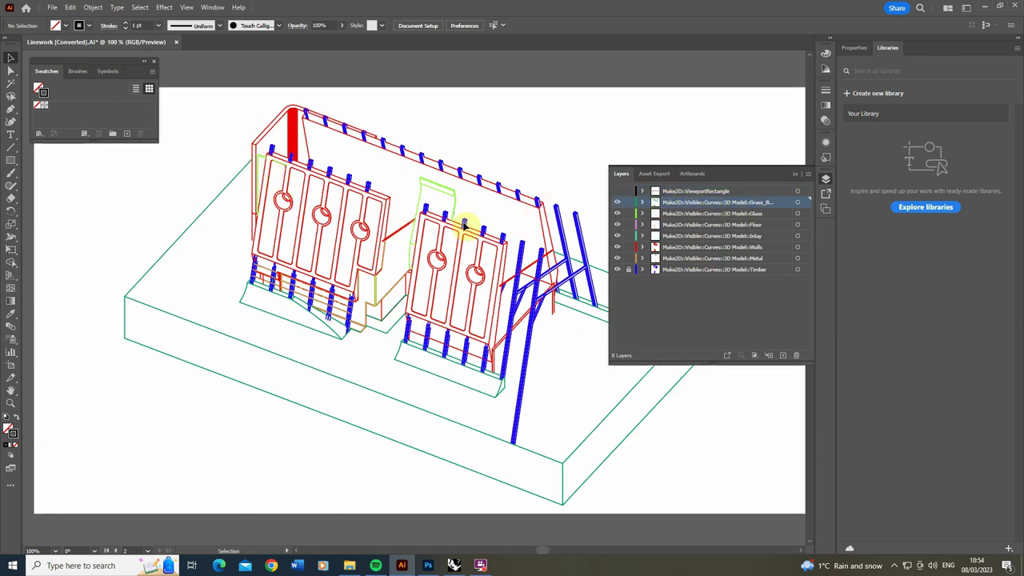
pyautogui.keyDown('alt'); pyautogui.scroll(2, 350, 201); pyautogui.keyUp('alt')
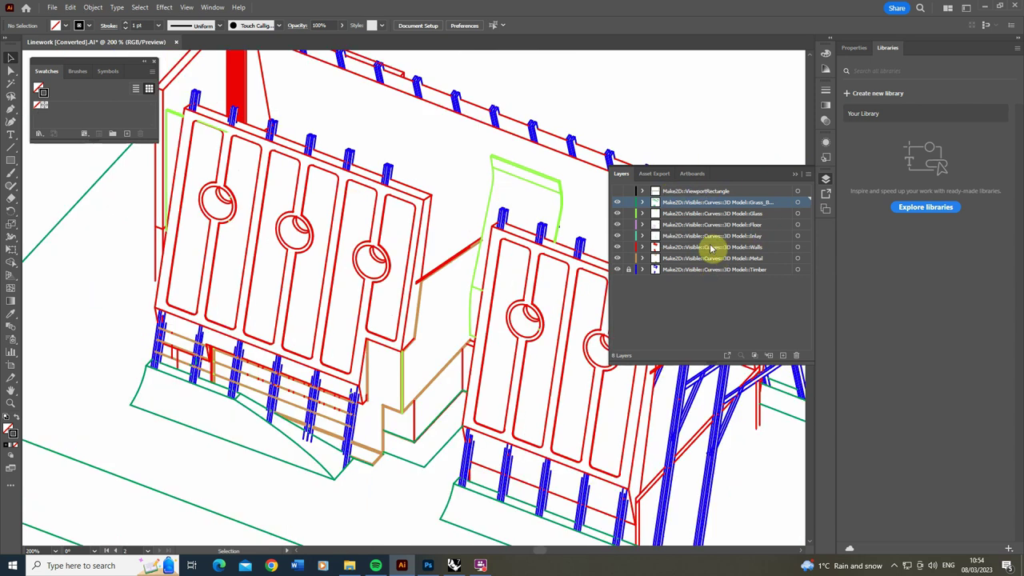
pyautogui.click(710, 247)
pyautogui.click(628, 269)
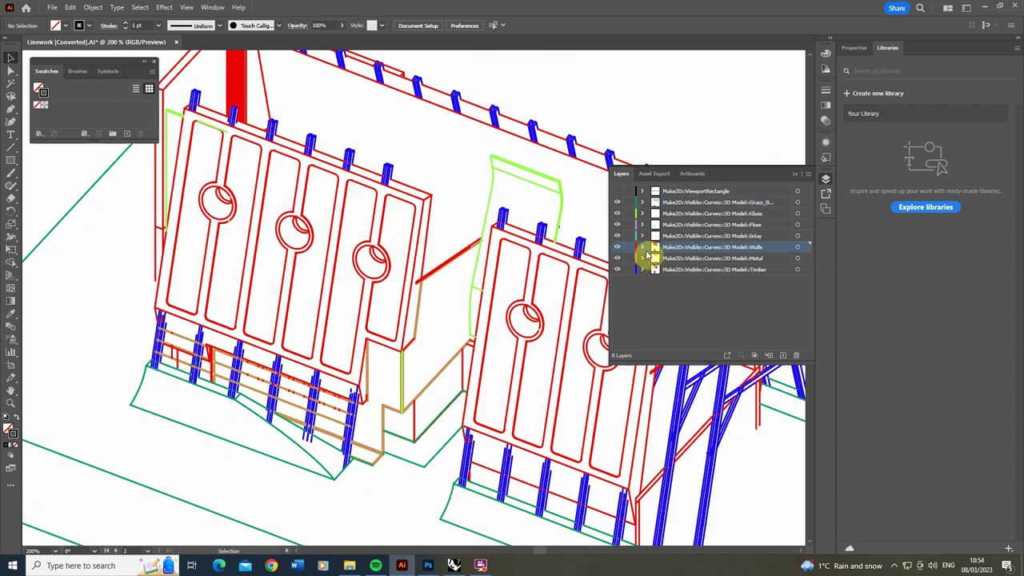
# Select all linework on the Walls layer and set its stroke colour to black (000000).
pyautogui.click(798, 252)
pyautogui.keyDown('alt'); pyautogui.scroll(-5, 296, 240); pyautogui.keyUp('alt')
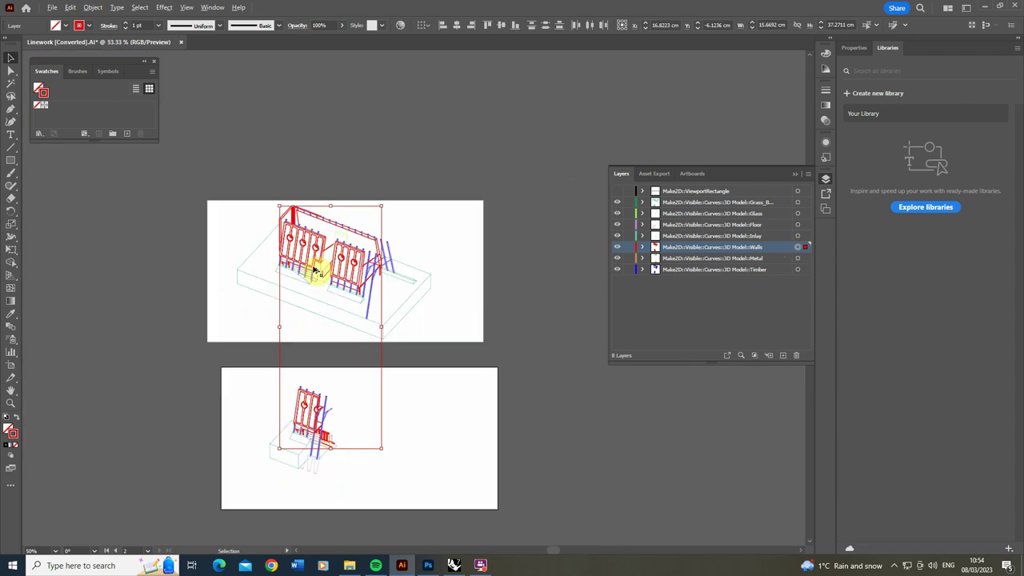
pyautogui.keyDown('alt'); pyautogui.scroll(4, 319, 219); pyautogui.keyUp('alt')
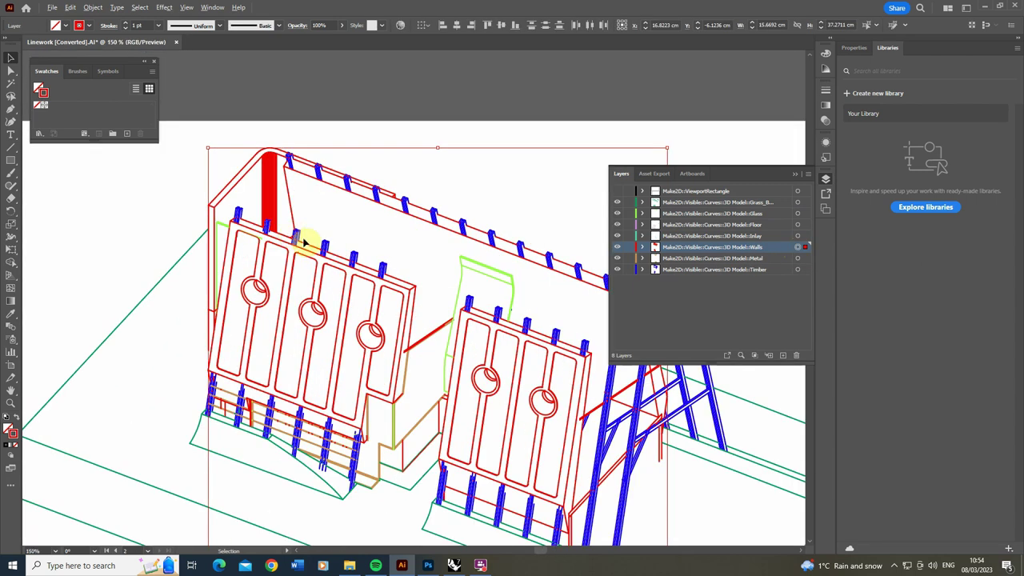
pyautogui.doubleClick(14, 437)
pyautogui.click(415, 346)
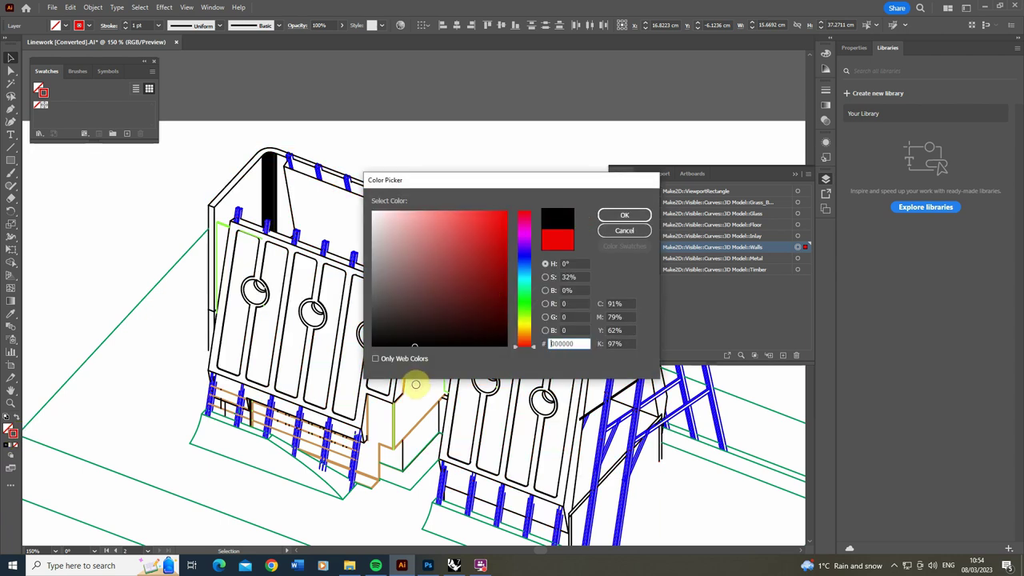
pyautogui.click(625, 216)
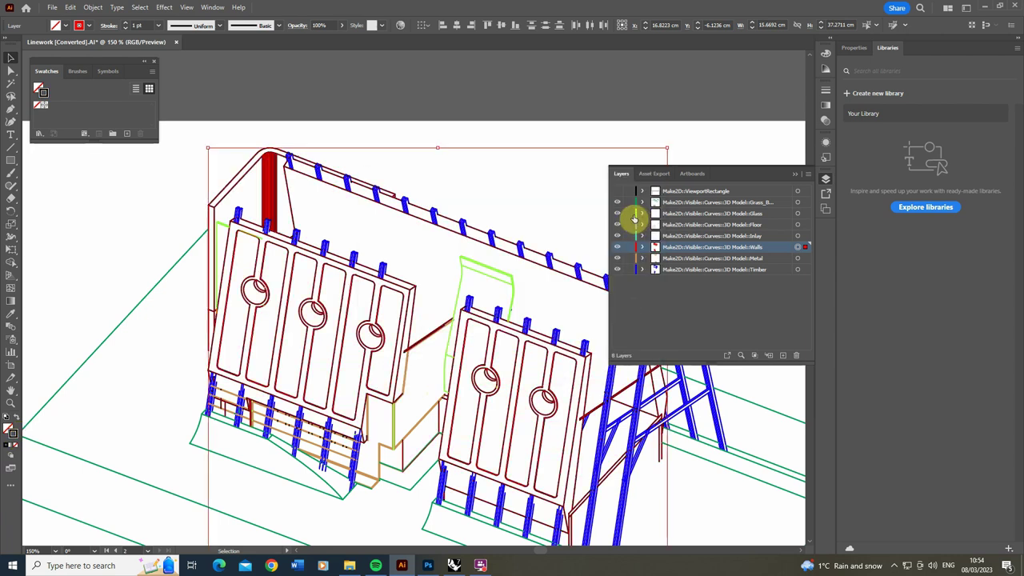
# Set the stroke weight of the Walls linework to 0.25 pt and deselect it.
pyautogui.click(160, 28)
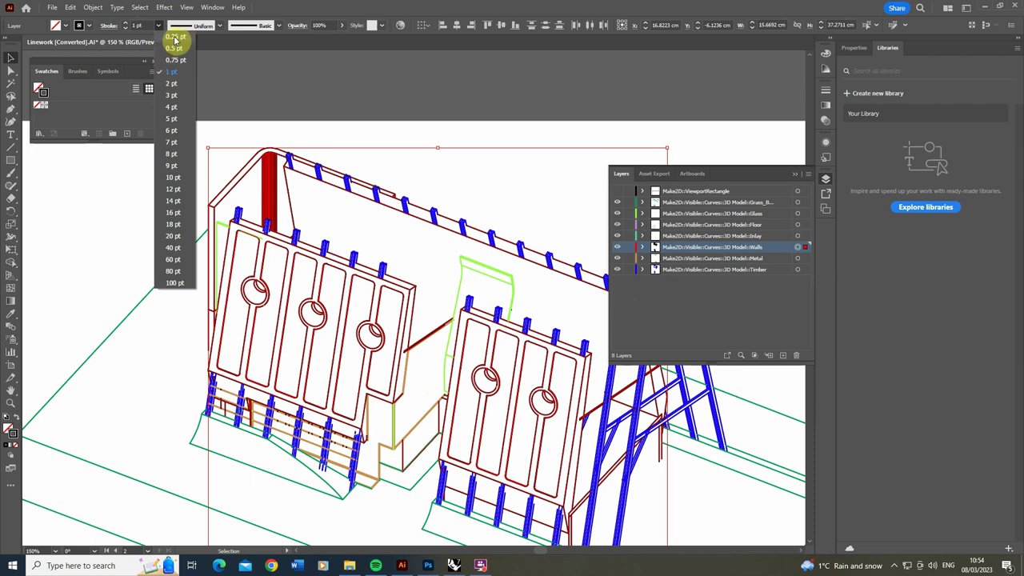
pyautogui.click(176, 46)
pyautogui.click(278, 201)
# Delete the closely spaced vertical lines at the rounded corner of the building's back wall.
pyautogui.keyDown('alt'); pyautogui.scroll(3, 279, 200); pyautogui.keyUp('alt')
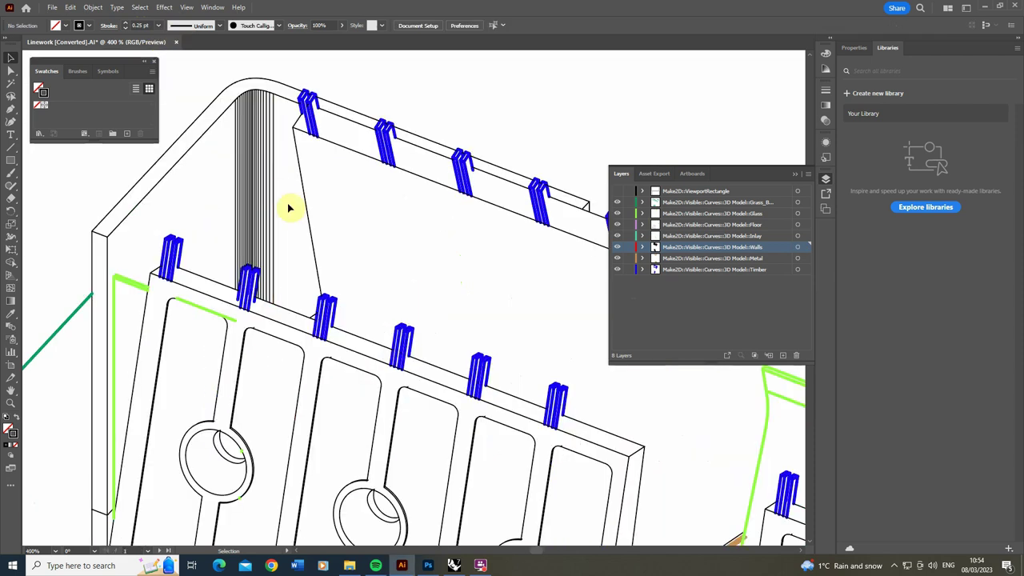
pyautogui.moveTo(289, 205); pyautogui.dragTo(224, 210)
pyautogui.press('Delete')
pyautogui.keyDown('alt'); pyautogui.scroll(-2, 244, 165); pyautogui.keyUp('alt')
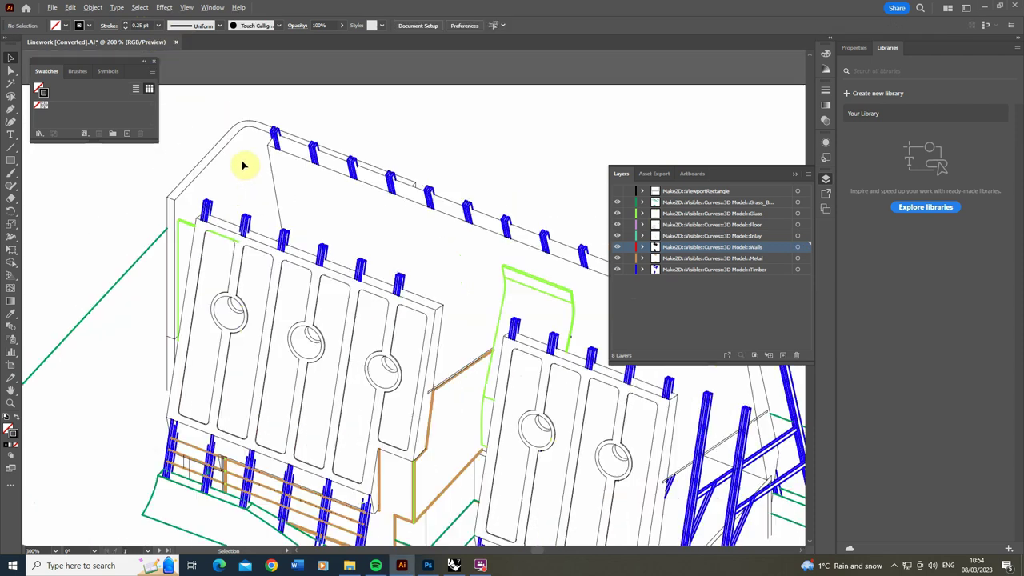
# Select all linework on the Metal layer and set its stroke colour to black.
pyautogui.scroll(-4, 323, 226)
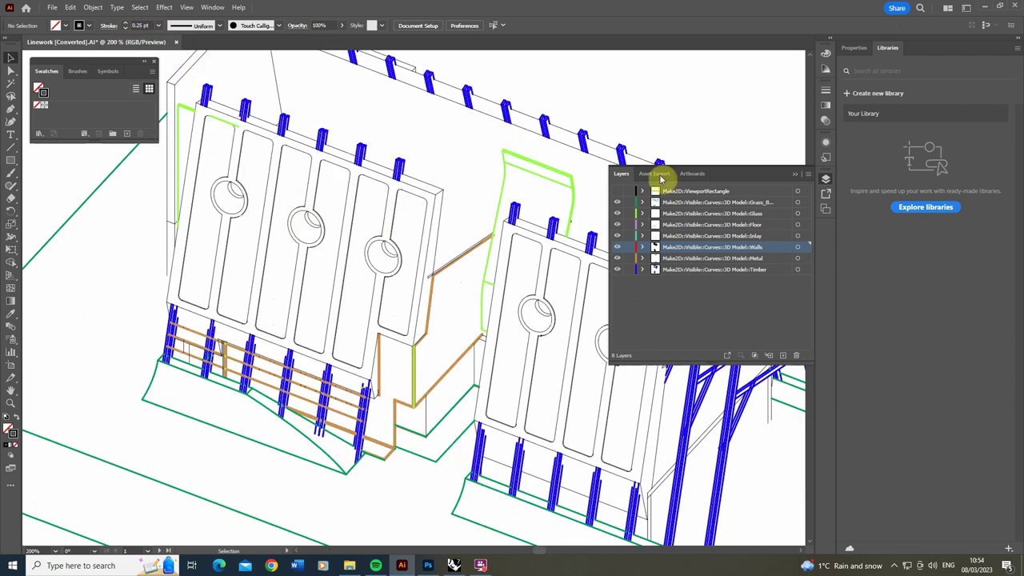
pyautogui.click(798, 259)
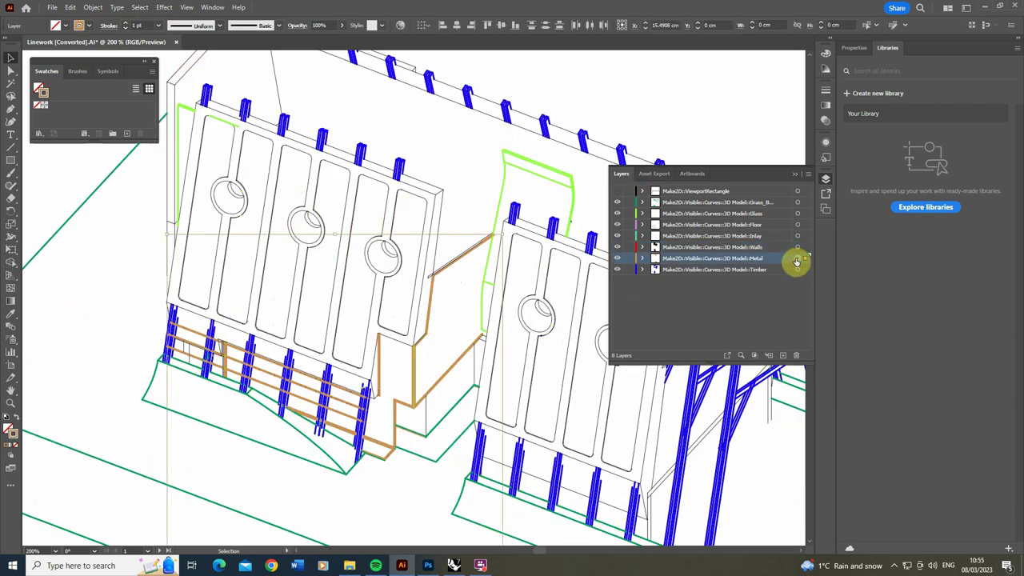
pyautogui.doubleClick(13, 433)
pyautogui.moveTo(457, 293); pyautogui.dragTo(457, 343)
pyautogui.click(617, 213)
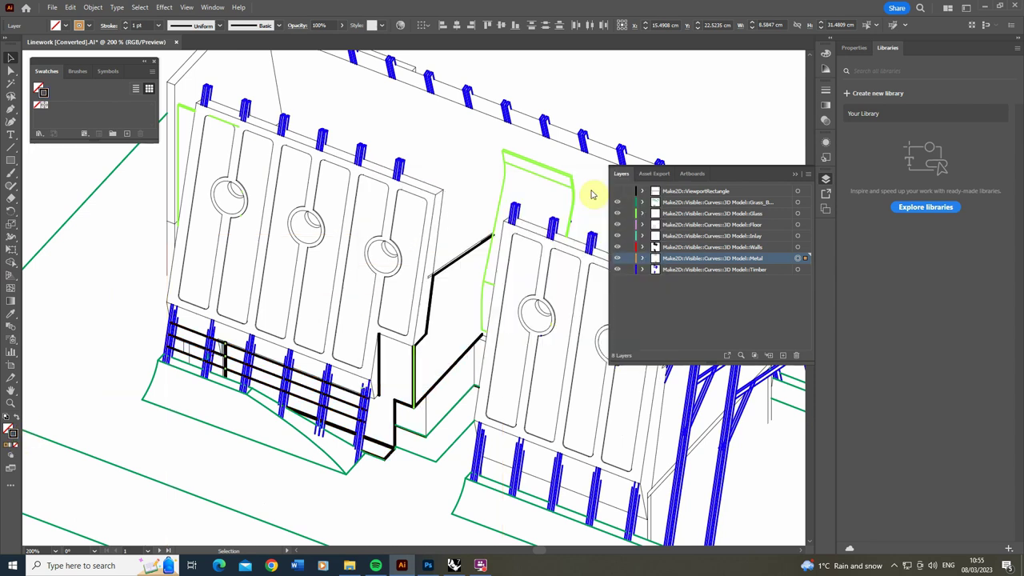
# Set the stroke weight of the Metal layer's linework to 0.05 pt.
pyautogui.click(136, 25)
pyautogui.write('0.')
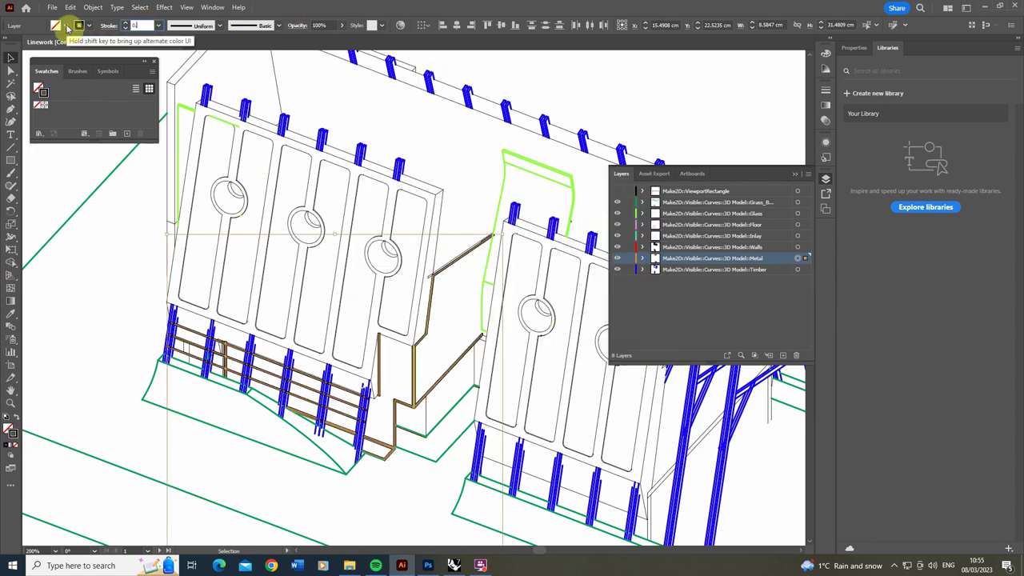
pyautogui.write('00')
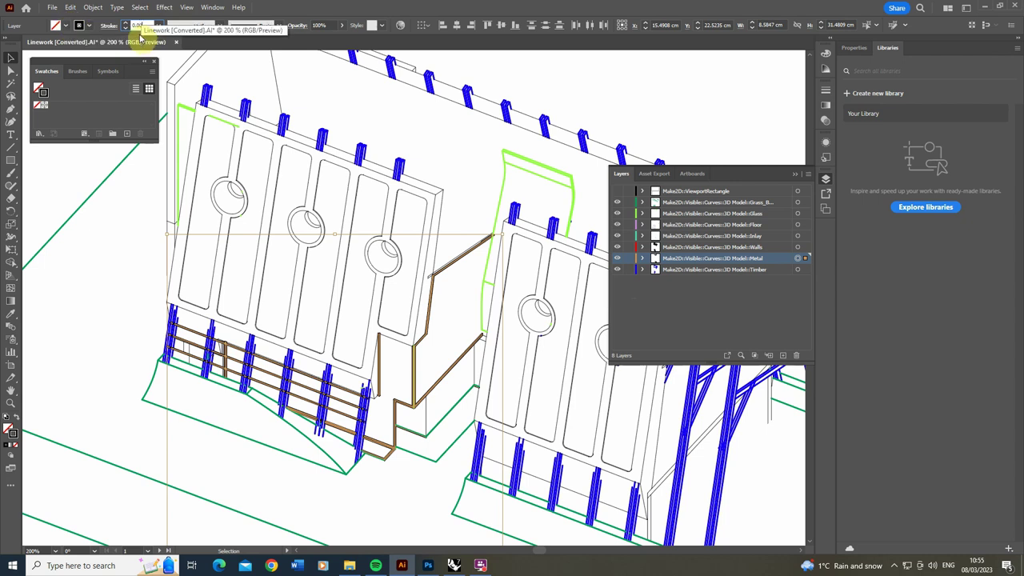
pyautogui.press('BackSpace')
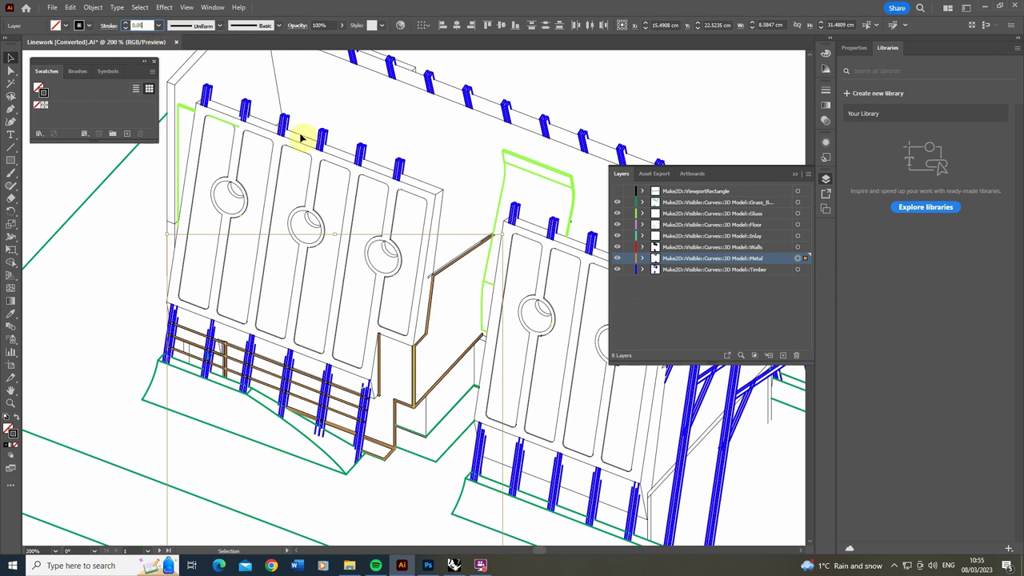
pyautogui.press('Return')
# Select the Timber layer's linework and give it a 0.1 pt stroke in black (000000).
pyautogui.click(776, 248)
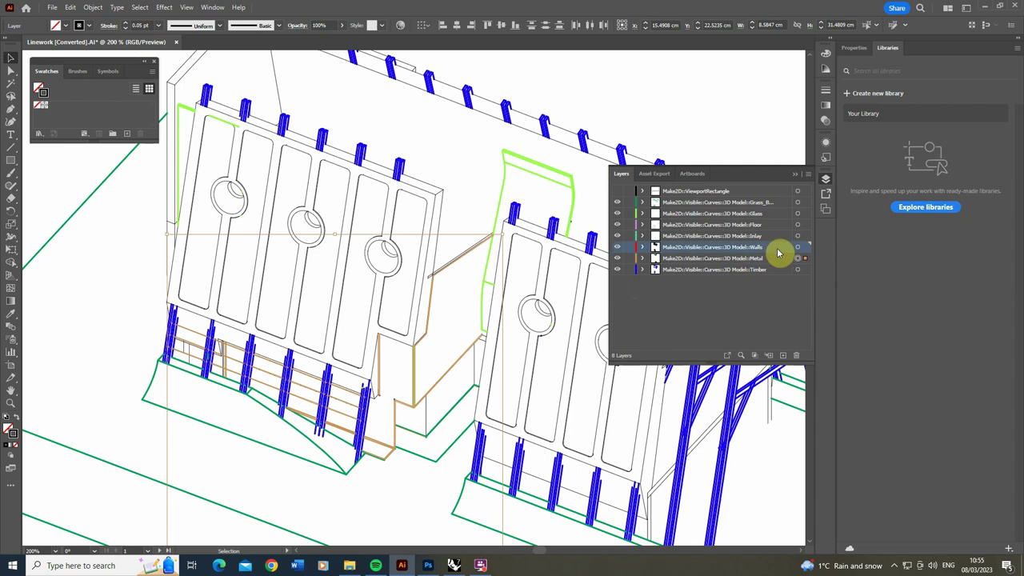
pyautogui.click(798, 270)
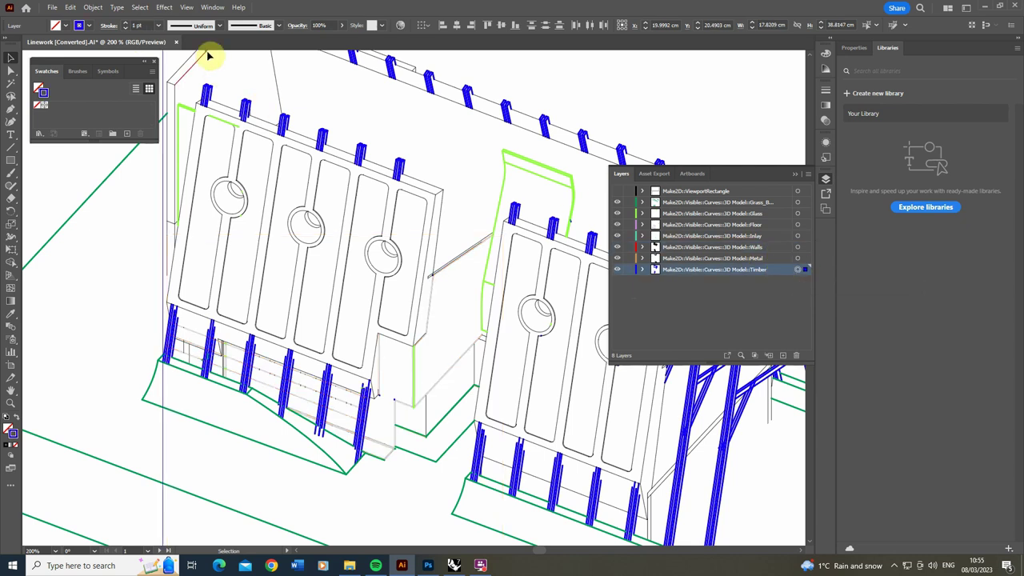
pyautogui.write('0.')
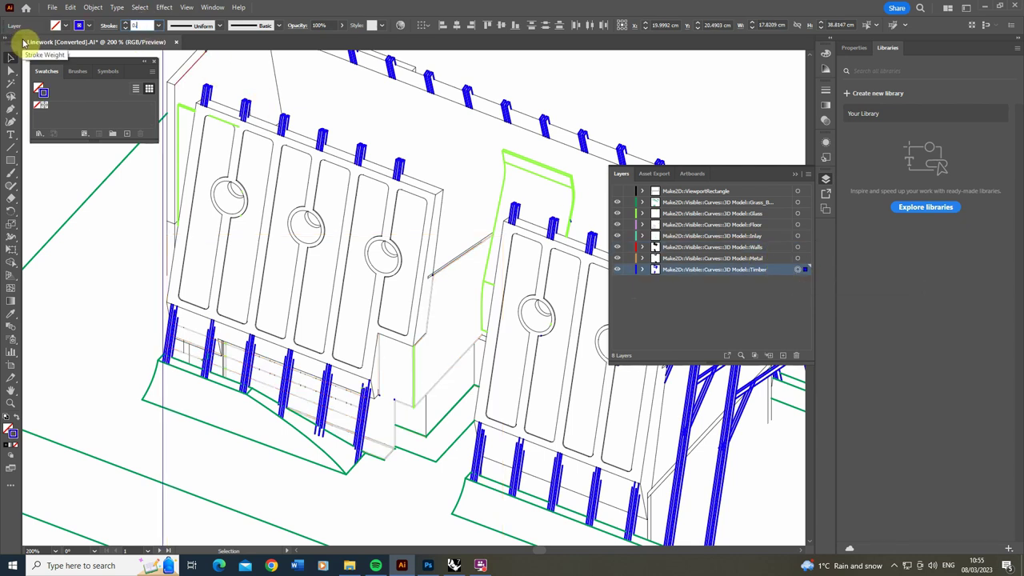
pyautogui.write('1')
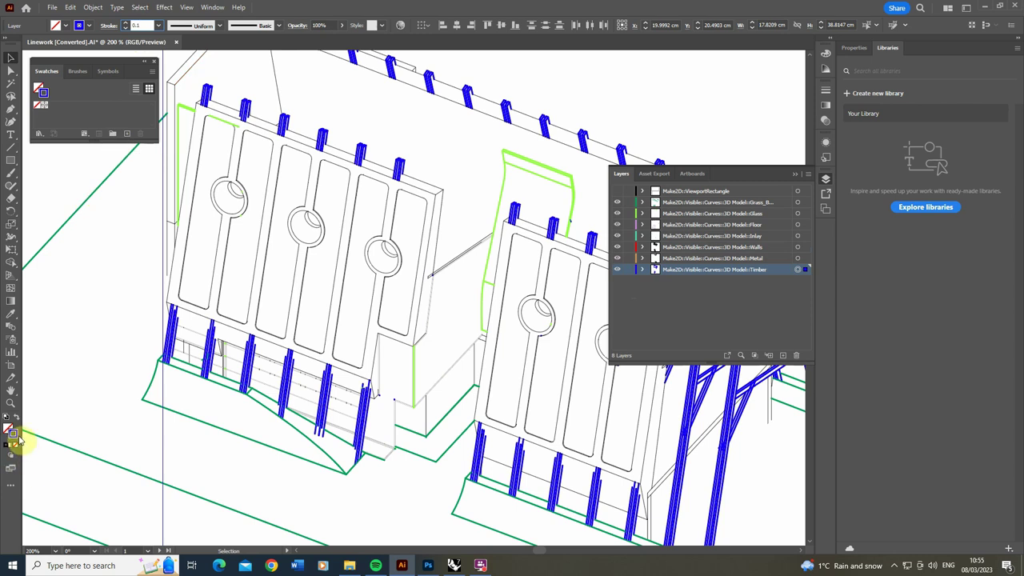
pyautogui.doubleClick(18, 439)
pyautogui.write('000000')
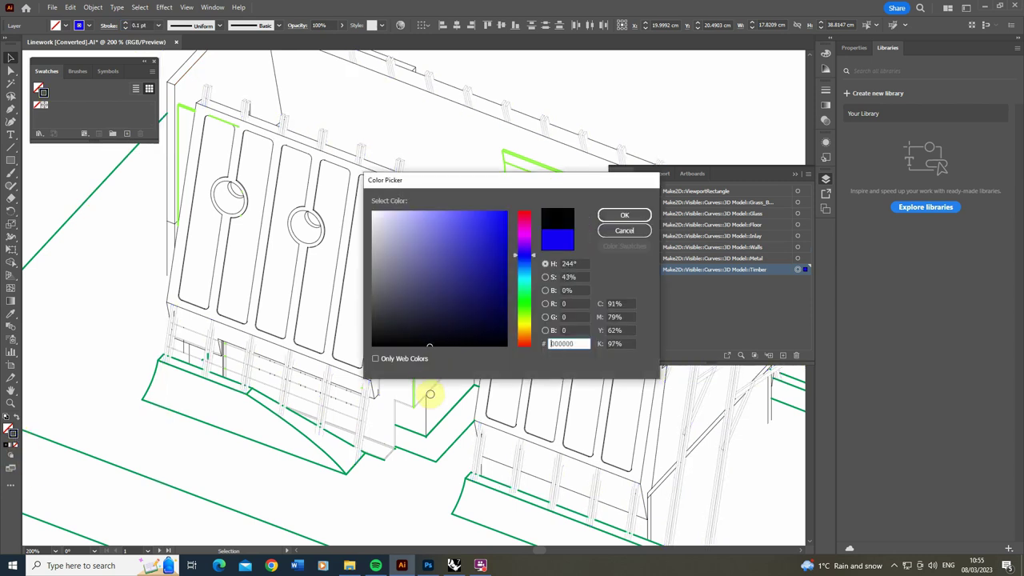
pyautogui.click(627, 230)
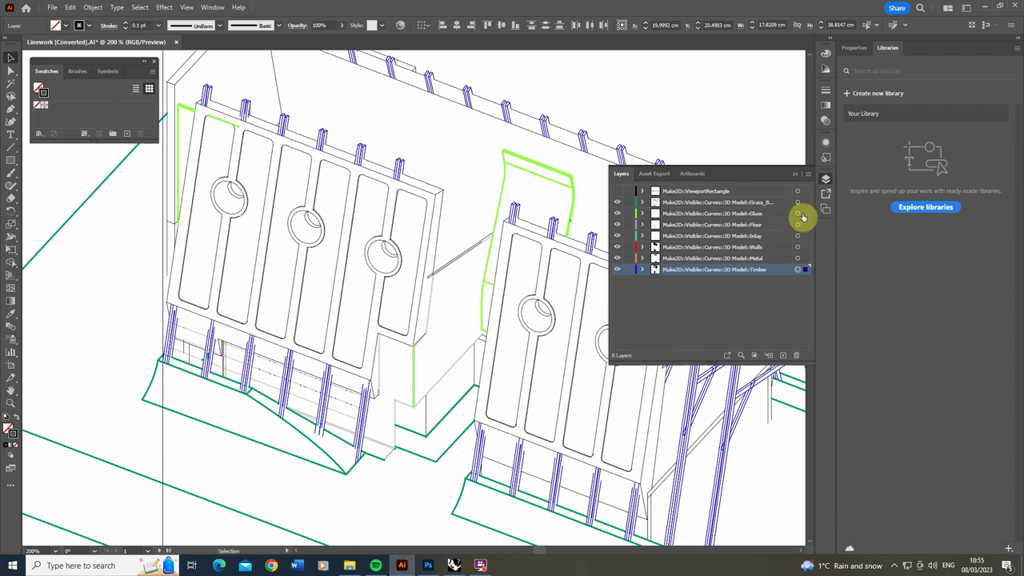
# Select the Glass layer's linework and give it a black stroke with a weight of 0.2 pt.
pyautogui.click(798, 214)
pyautogui.click(158, 24)
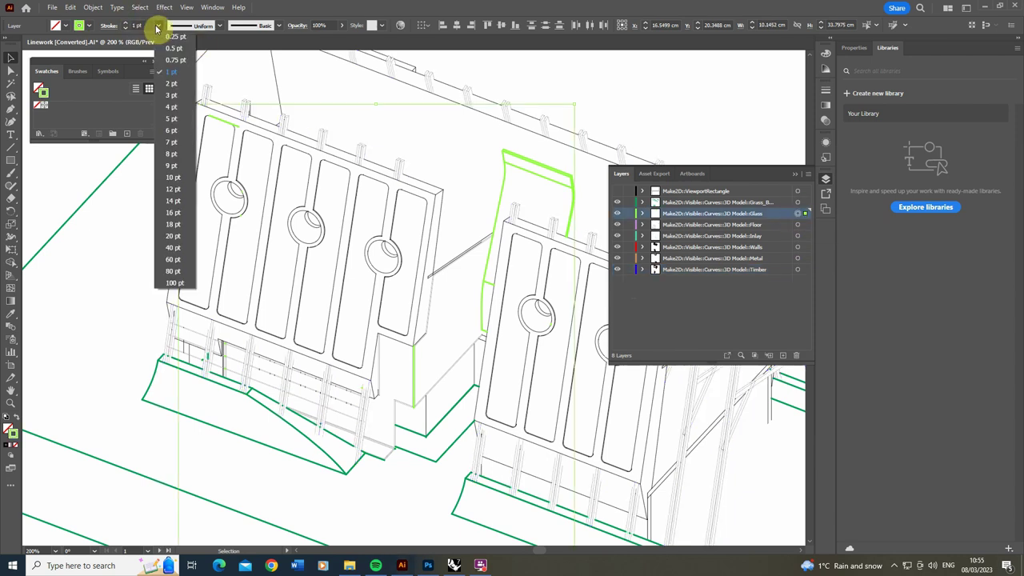
pyautogui.click(172, 36)
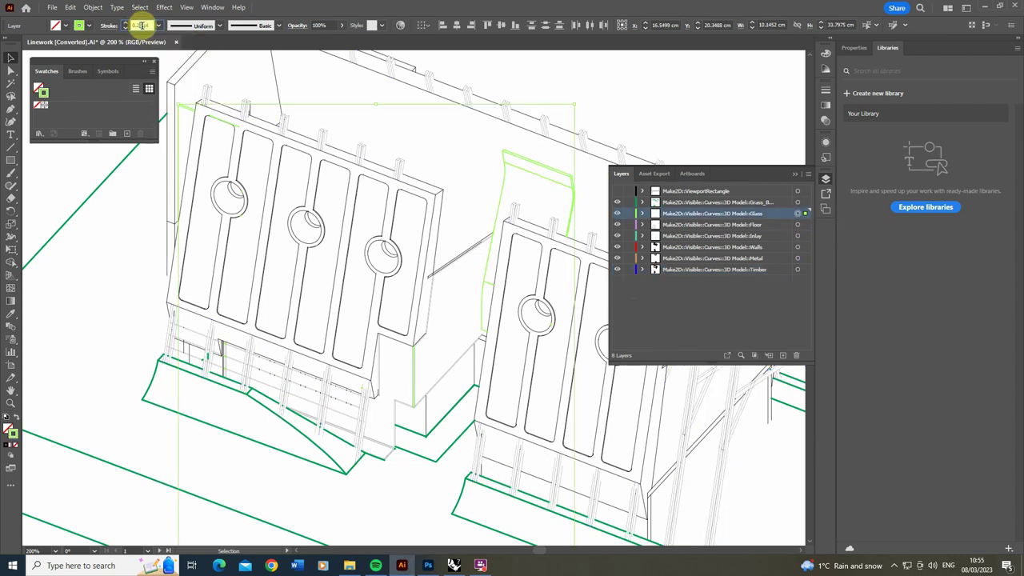
pyautogui.press('BackSpace')
pyautogui.doubleClick(15, 436)
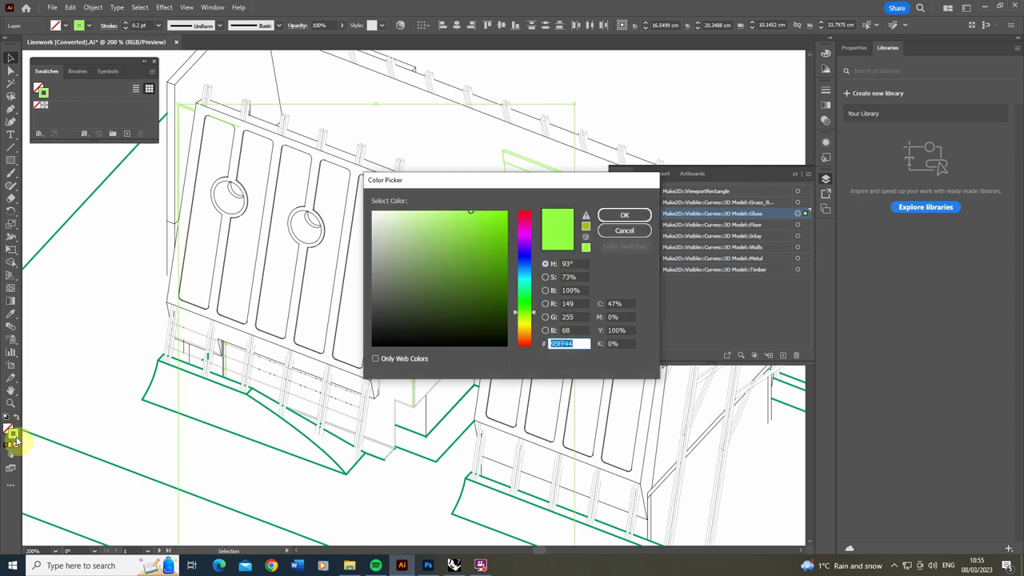
pyautogui.moveTo(401, 325); pyautogui.dragTo(394, 381)
pyautogui.click(625, 215)
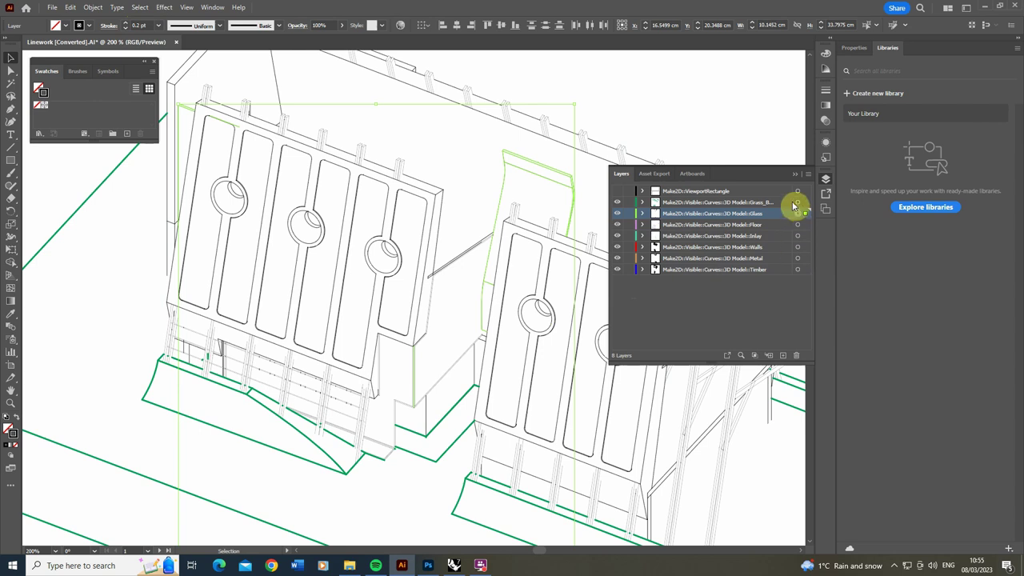
# Select the Grass layer's linework and set its stroke weight to 0.5 pt.
pyautogui.click(798, 203)
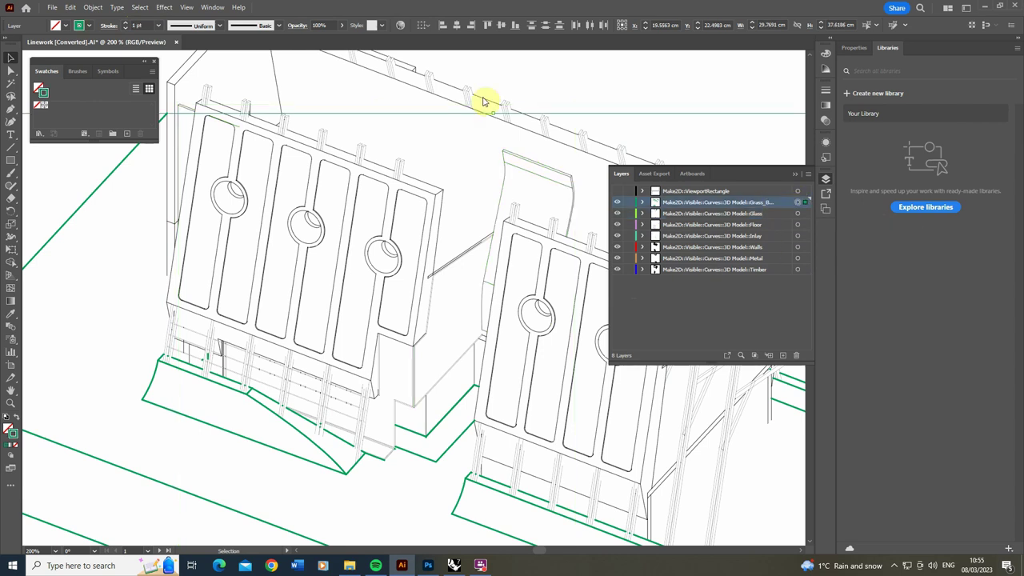
pyautogui.click(159, 26)
pyautogui.click(170, 47)
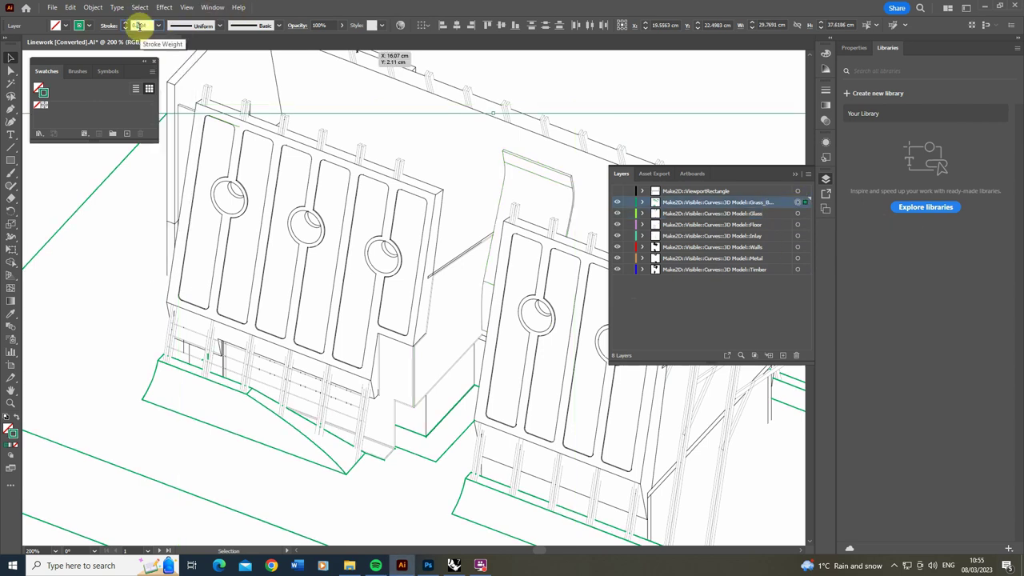
pyautogui.doubleClick(16, 439)
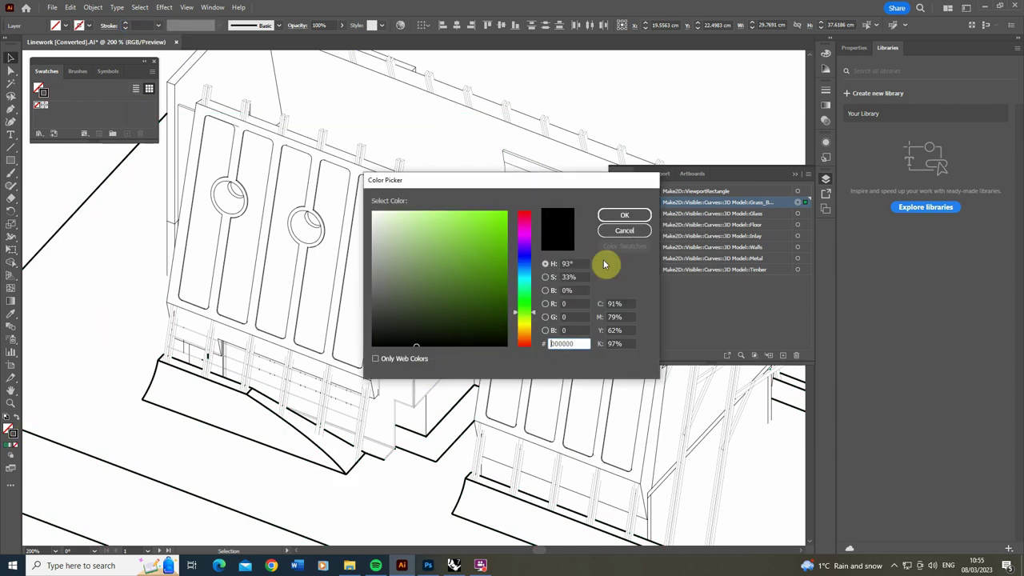
pyautogui.click(624, 215)
pyautogui.click(158, 24)
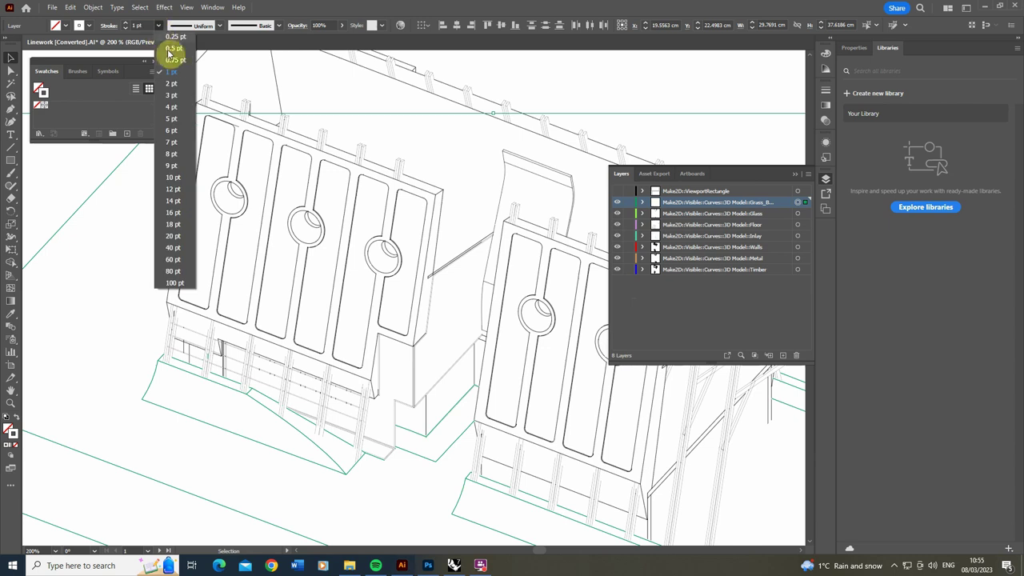
pyautogui.click(173, 48)
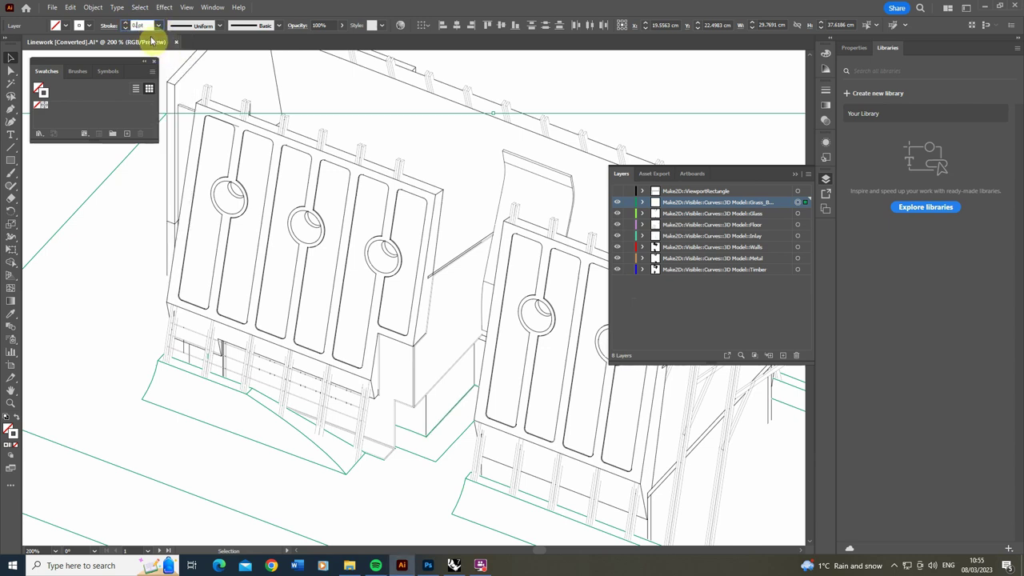
pyautogui.click(133, 293)
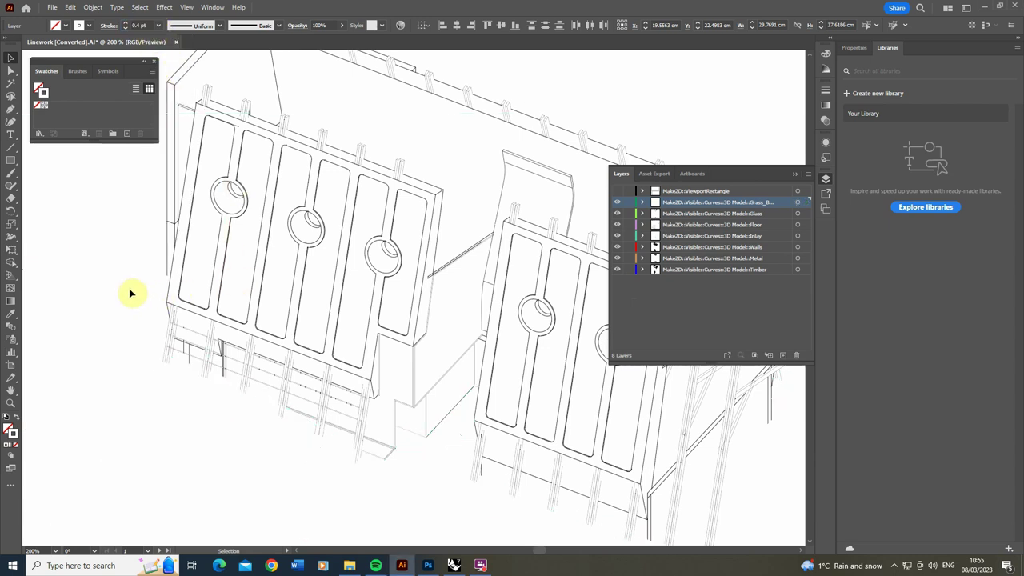
pyautogui.click(144, 352)
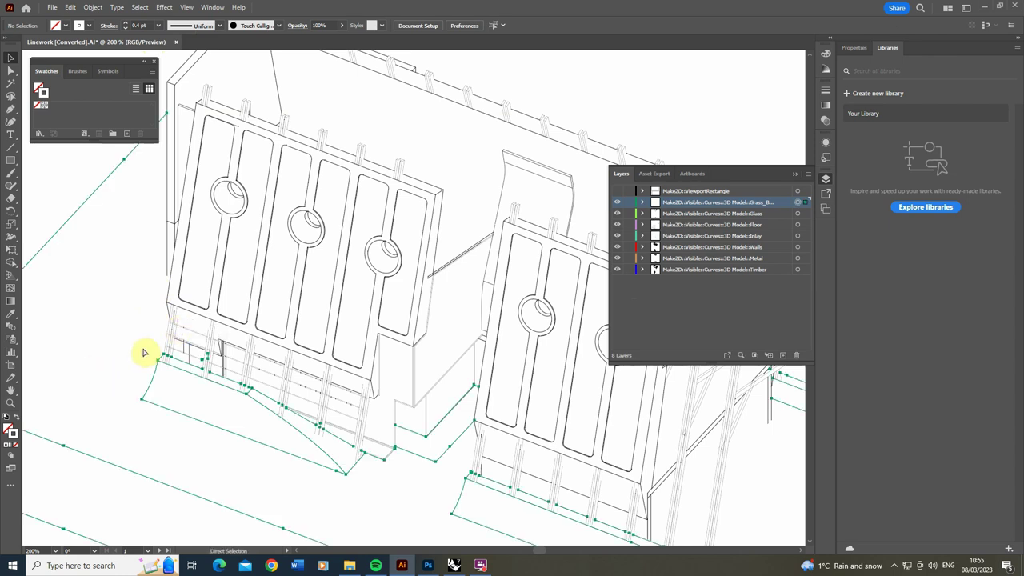
# Set the stroke colour of the Grass layer's linework to black and deselect it.
pyautogui.doubleClick(13, 434)
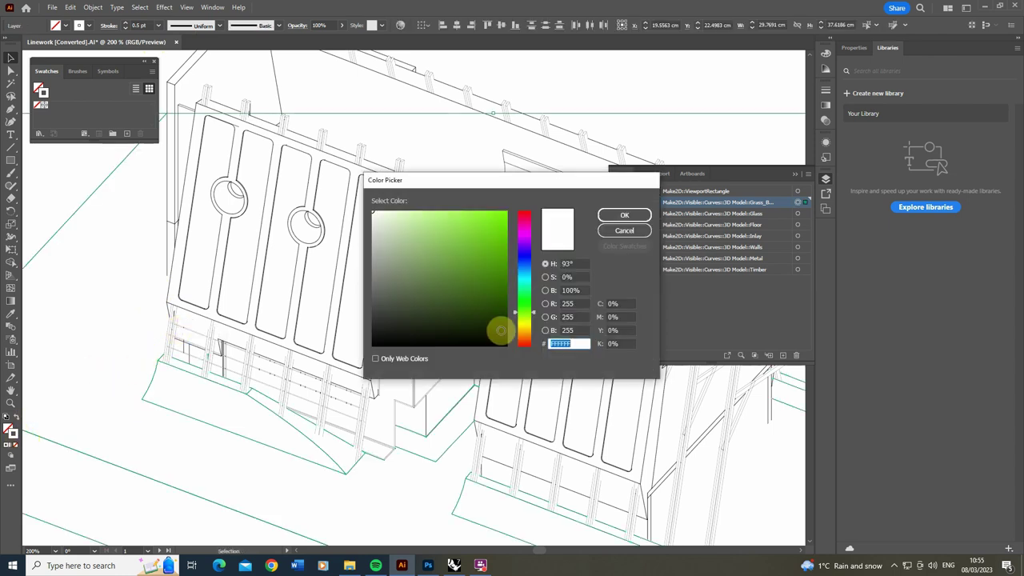
pyautogui.moveTo(498, 329); pyautogui.dragTo(446, 346)
pyautogui.click(625, 216)
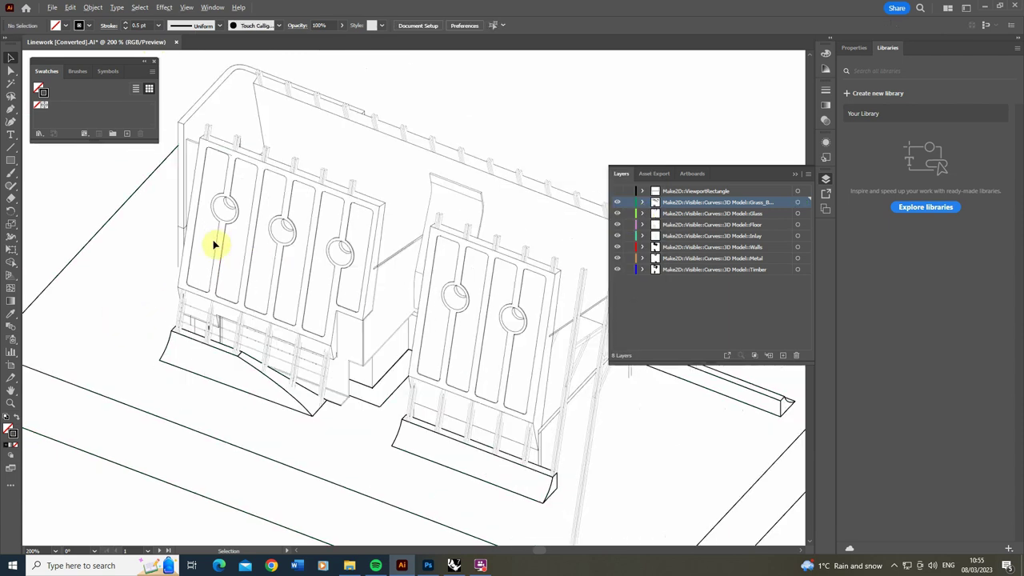
# Set the stroke weight of the Grass layer's linework to 0.3 pt and that of the Walls layer to 0.35 pt.
pyautogui.keyDown('alt'); pyautogui.scroll(-3, 214, 239); pyautogui.keyUp('alt')
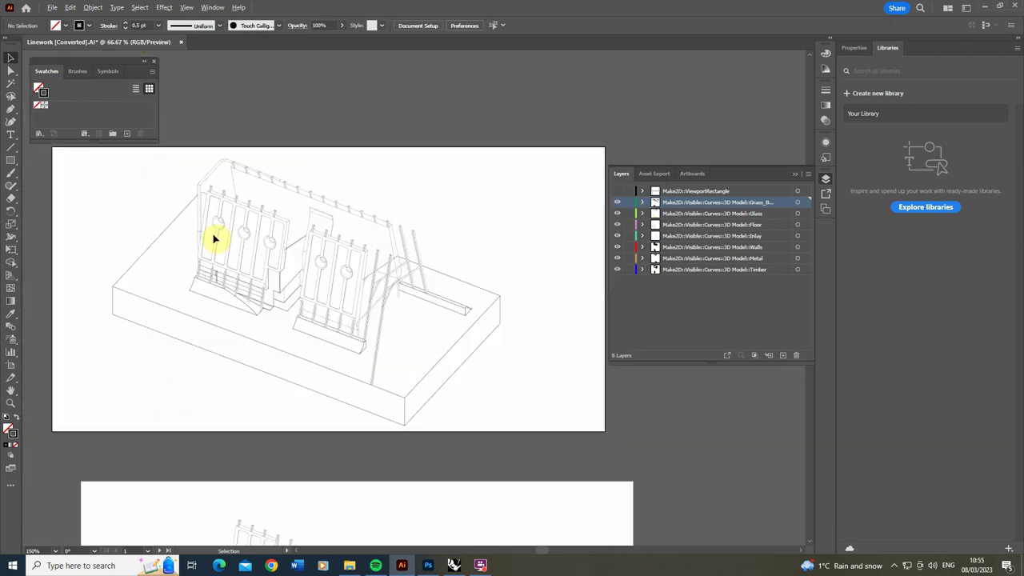
pyautogui.keyDown('alt'); pyautogui.scroll(1, 224, 237); pyautogui.keyUp('alt')
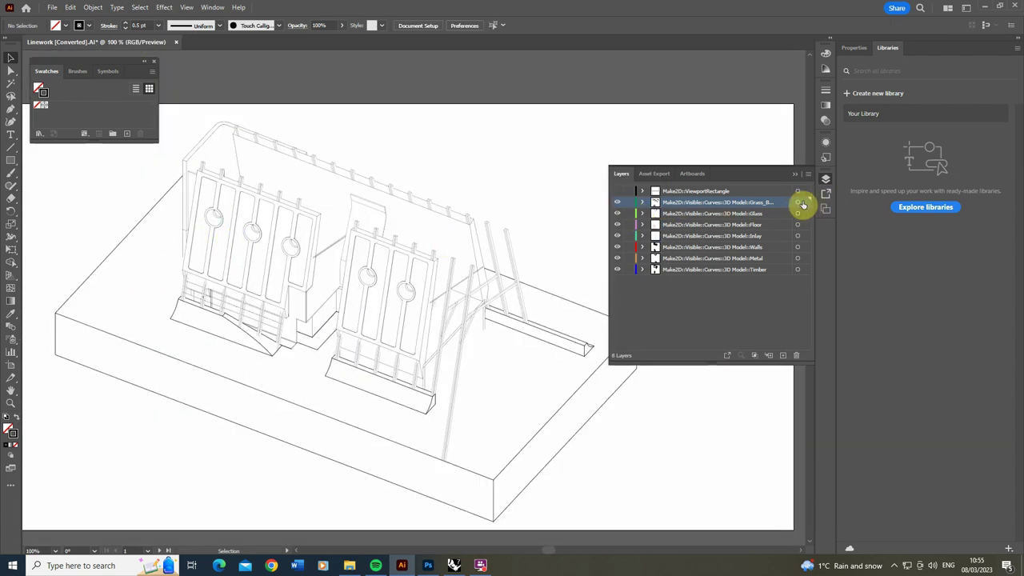
pyautogui.click(802, 204)
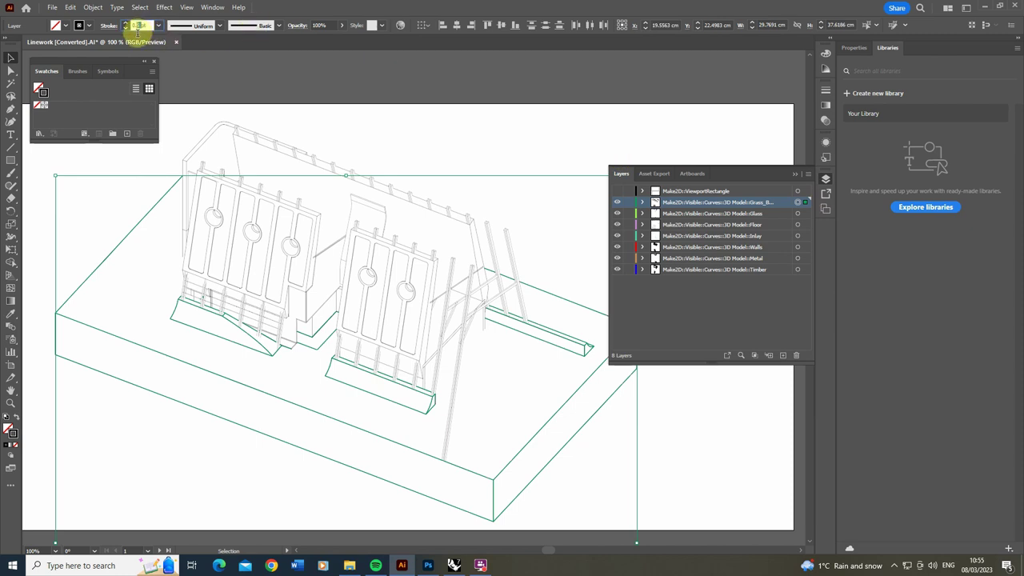
pyautogui.click(100, 224)
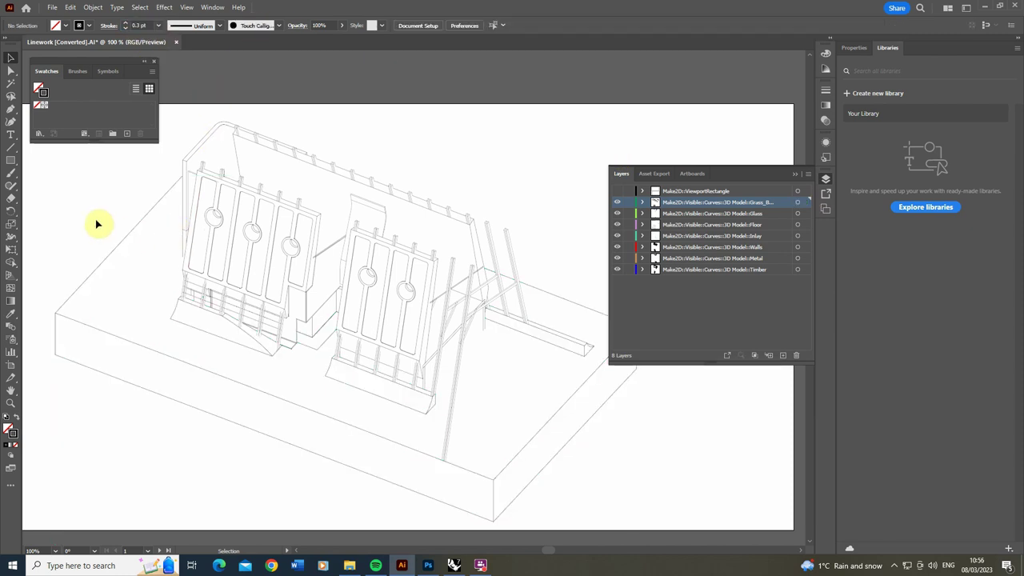
pyautogui.click(798, 247)
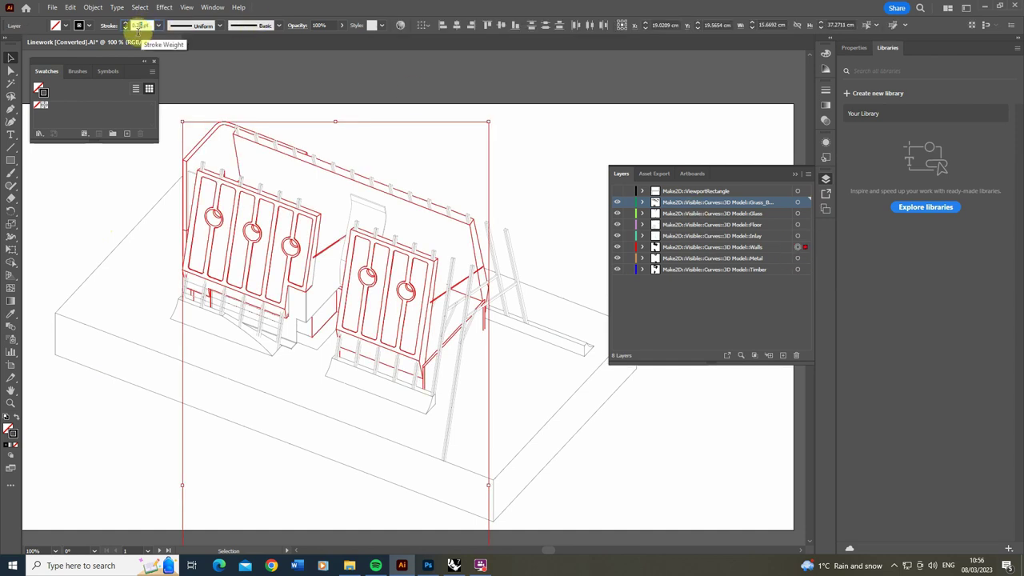
pyautogui.click(83, 201)
# Select the Inlay layer's linework on the fragment drawing and give it a black 0.25 pt stroke.
pyautogui.scroll(-2, 457, 252)
pyautogui.scroll(-2, 413, 234)
pyautogui.keyDown('alt'); pyautogui.scroll(-1, 413, 234); pyautogui.keyUp('alt')
pyautogui.scroll(-2, 385, 220)
pyautogui.keyDown('alt'); pyautogui.scroll(-1, 386, 220); pyautogui.keyUp('alt')
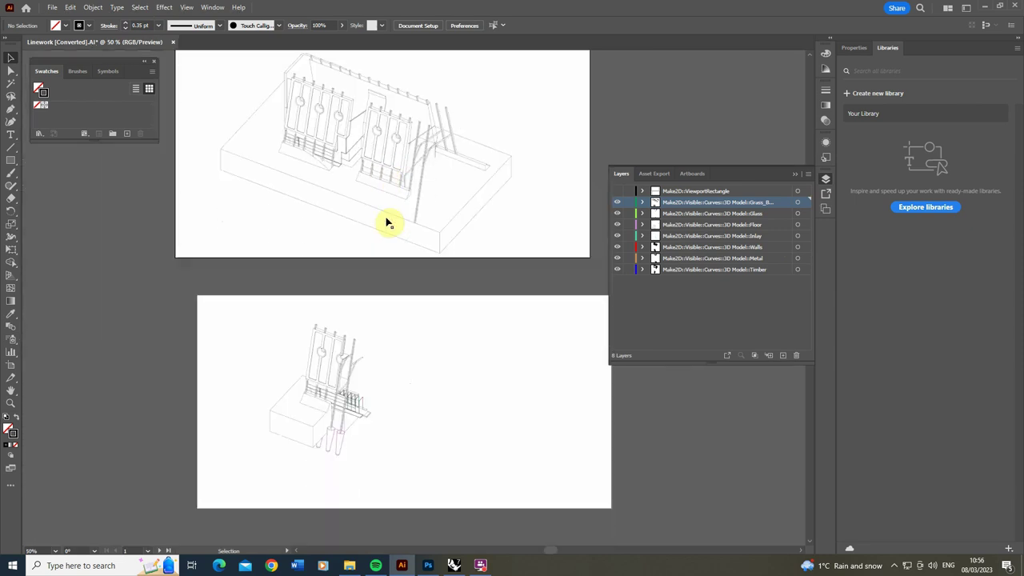
pyautogui.scroll(-1, 387, 222)
pyautogui.keyDown('alt'); pyautogui.scroll(4, 311, 379); pyautogui.keyUp('alt')
pyautogui.keyDown('alt'); pyautogui.scroll(-2, 464, 412); pyautogui.keyUp('alt')
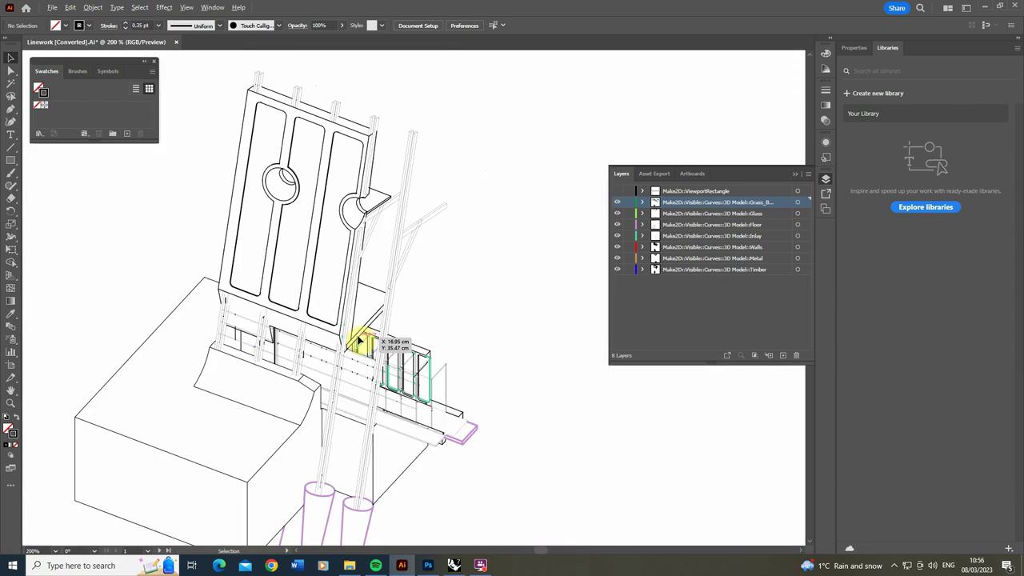
pyautogui.click(798, 236)
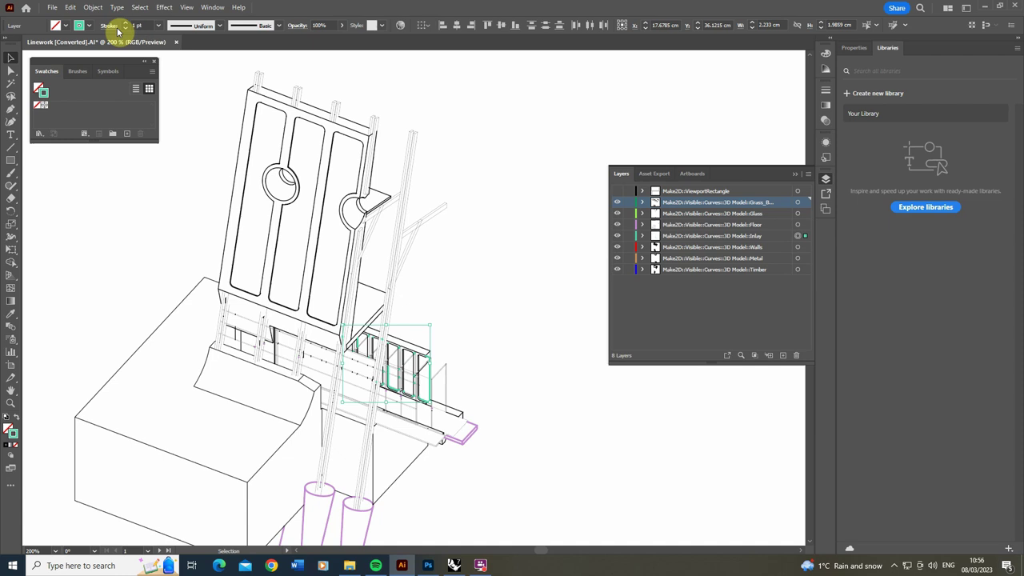
pyautogui.click(159, 28)
pyautogui.click(164, 50)
pyautogui.click(160, 28)
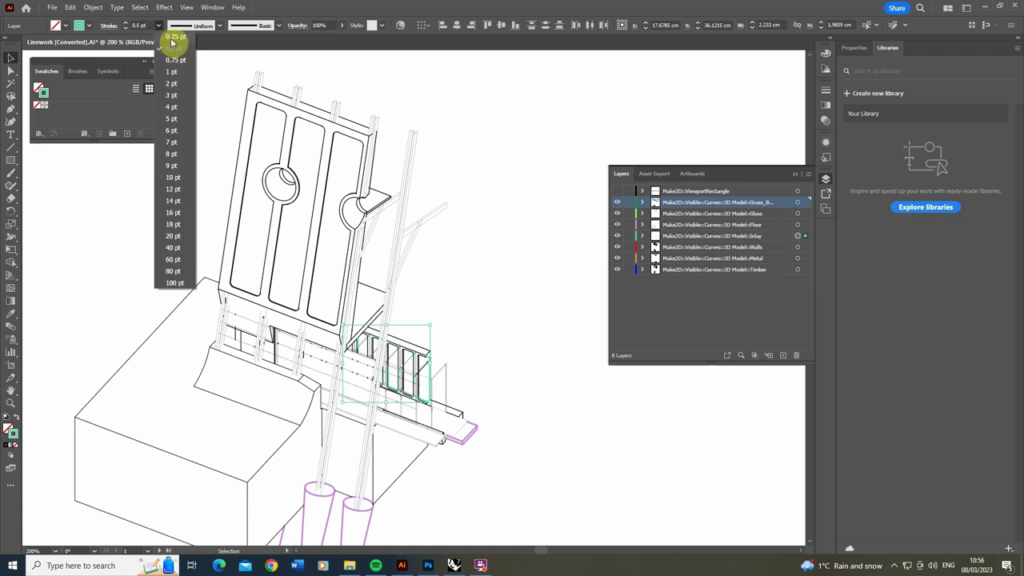
pyautogui.click(171, 39)
pyautogui.click(18, 440)
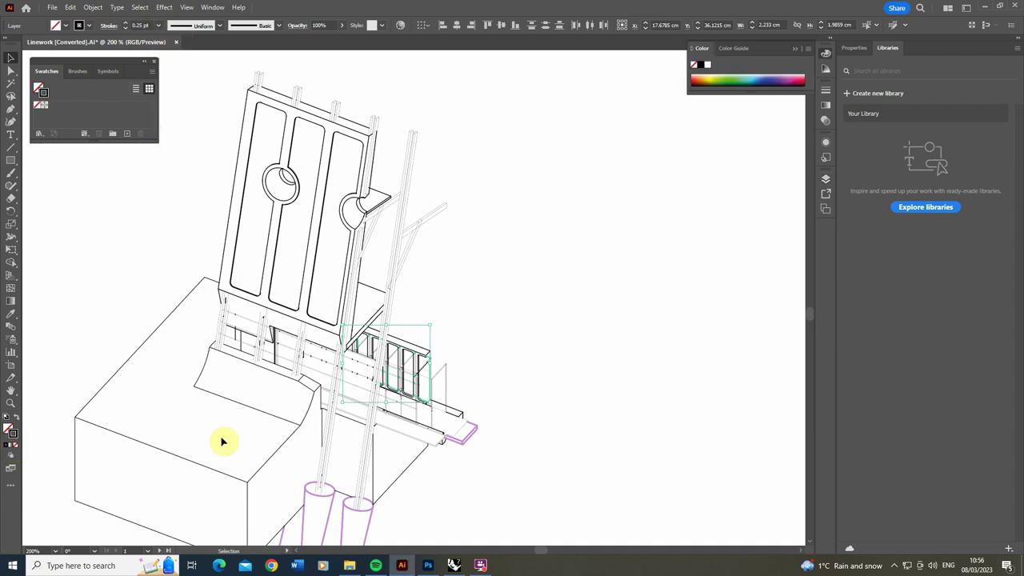
# Select the Floor layer's linework on the fragment drawing and give it a black 0.3 pt stroke.
pyautogui.click(515, 419)
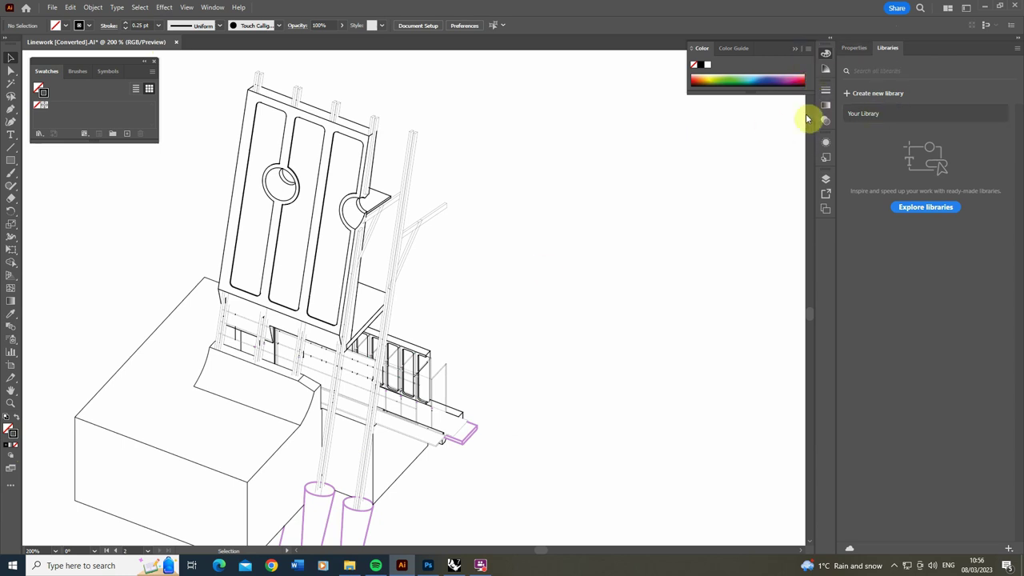
pyautogui.click(826, 179)
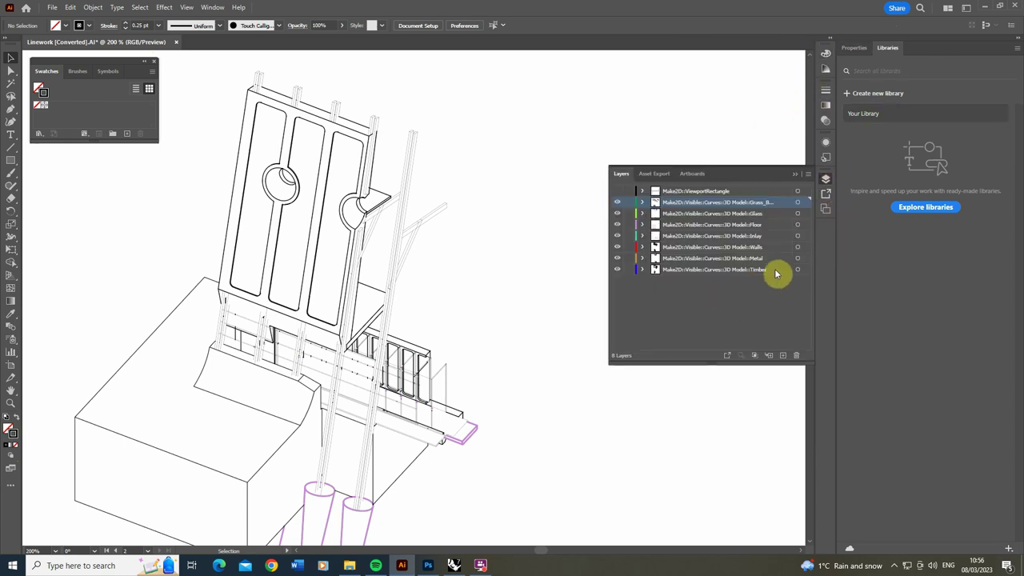
pyautogui.click(797, 225)
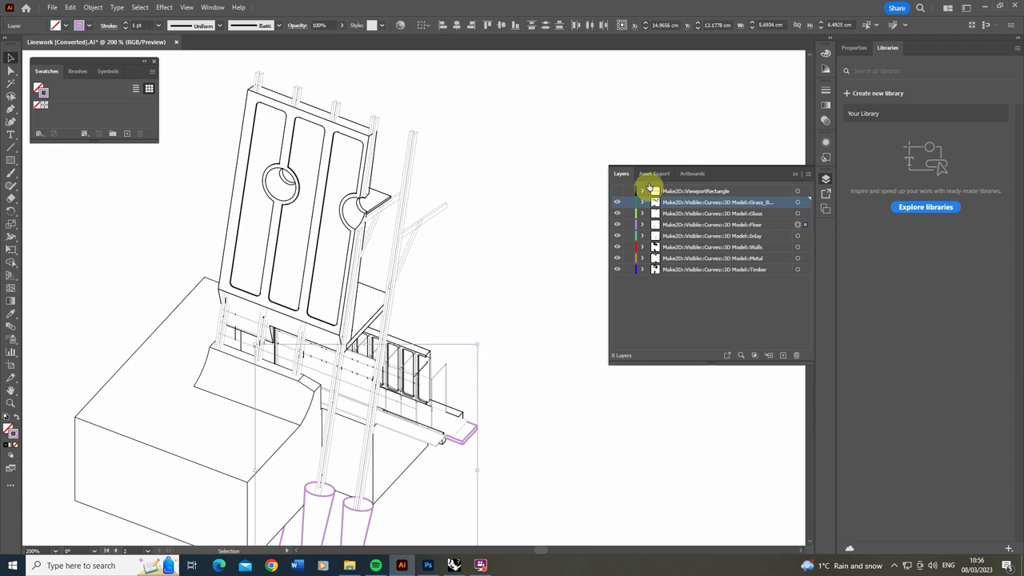
pyautogui.click(158, 25)
pyautogui.click(152, 44)
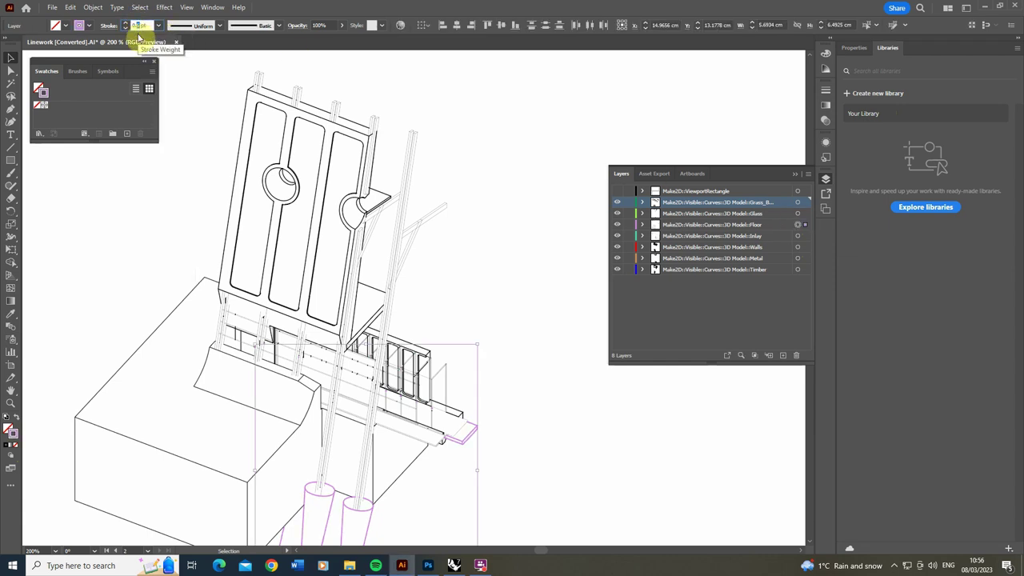
pyautogui.write('3')
pyautogui.click(5, 448)
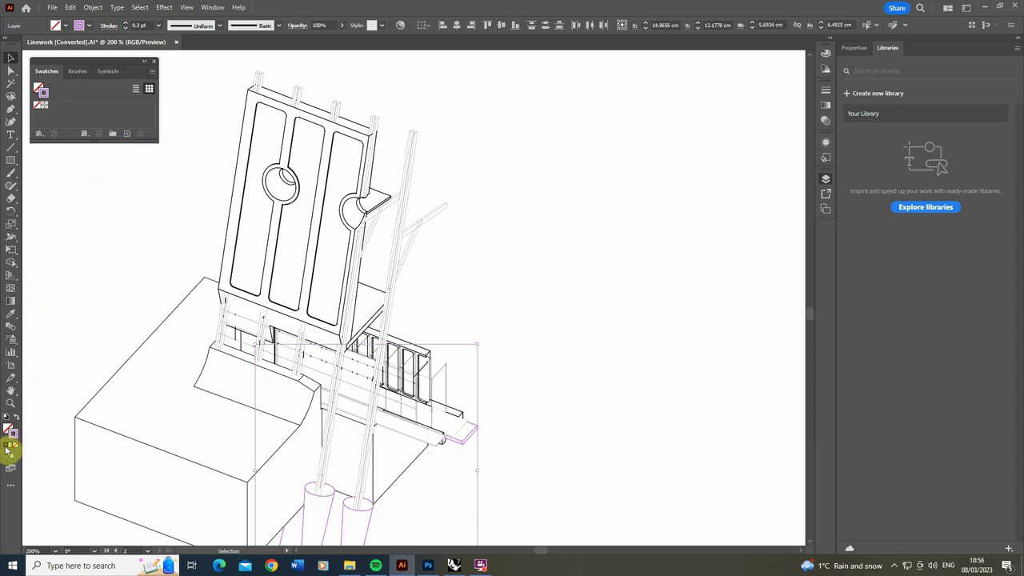
pyautogui.click(116, 306)
# Select the Inlay layer's linework on the fragment drawing and set its stroke weight to 0.15 pt.
pyautogui.keyDown('alt'); pyautogui.scroll(6, 460, 438); pyautogui.keyUp('alt')
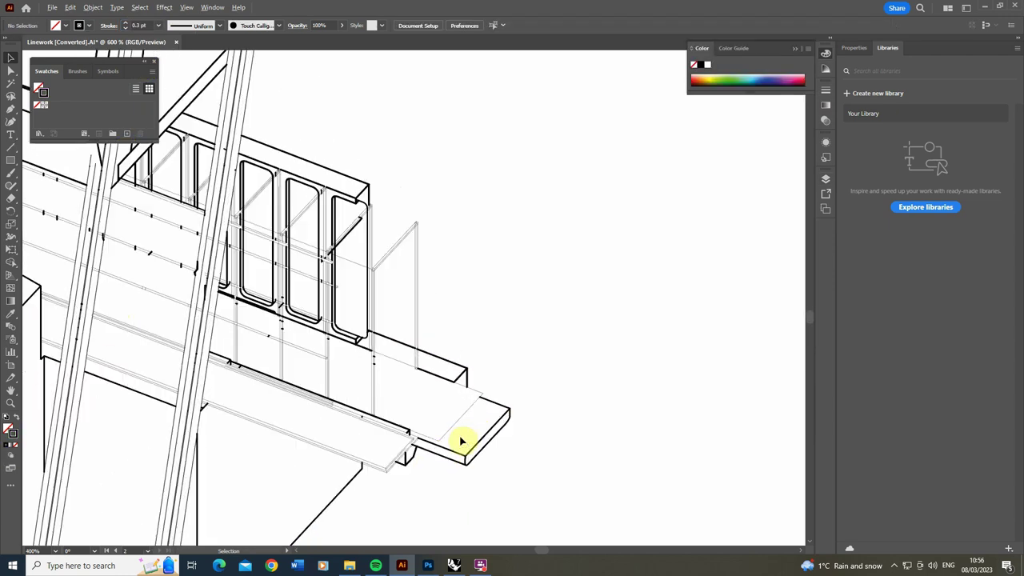
pyautogui.keyDown('alt'); pyautogui.scroll(-5, 460, 438); pyautogui.keyUp('alt')
pyautogui.keyDown('alt'); pyautogui.scroll(1, 384, 364); pyautogui.keyUp('alt')
pyautogui.keyDown('alt'); pyautogui.scroll(-4, 390, 367); pyautogui.keyUp('alt')
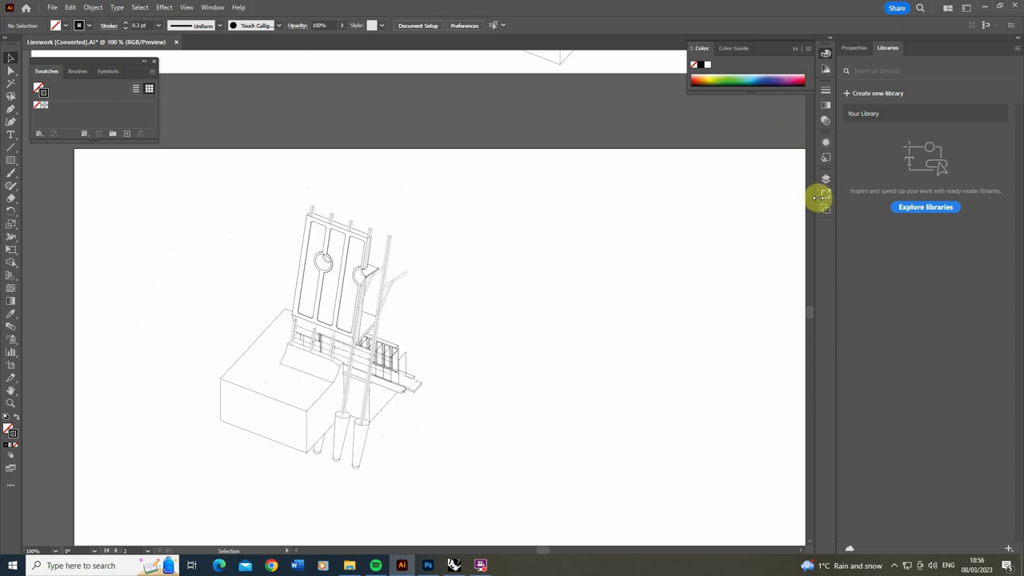
pyautogui.keyDown('alt'); pyautogui.scroll(1, 456, 334); pyautogui.keyUp('alt')
pyautogui.click(826, 178)
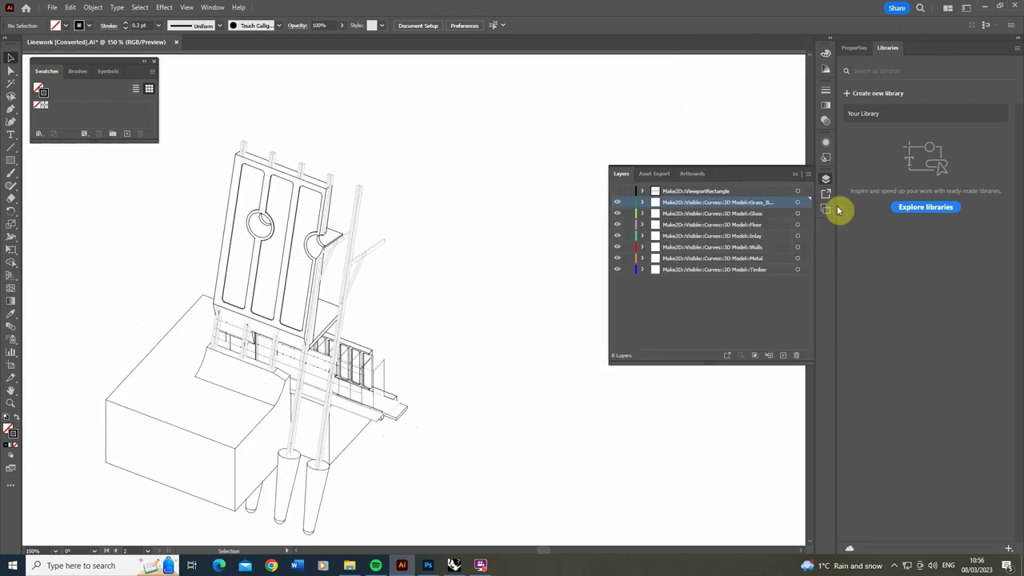
pyautogui.click(798, 236)
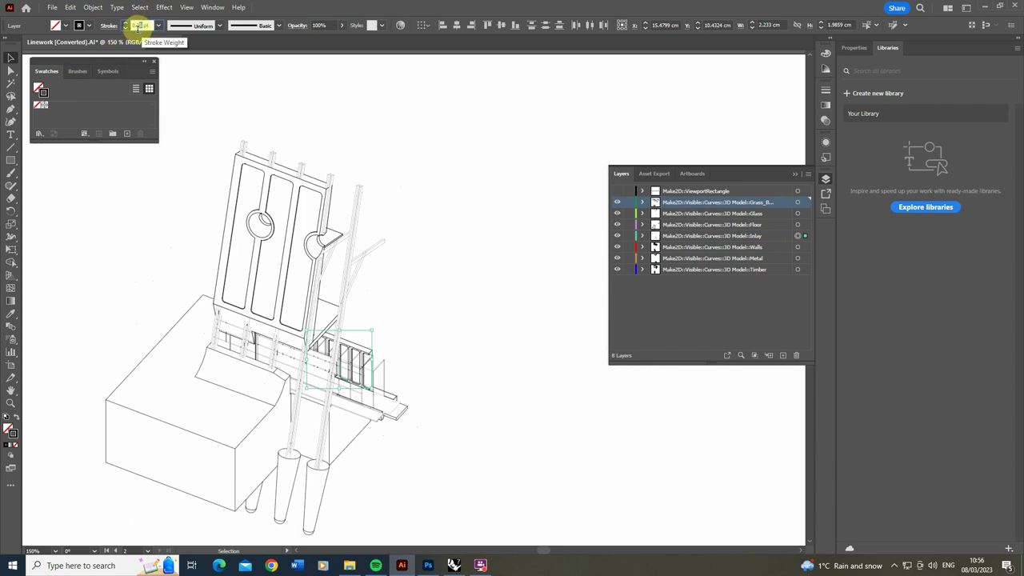
pyautogui.click(463, 355)
# Examine the restyled line weights on the fragment drawing and on the building drawing.
pyautogui.keyDown('alt'); pyautogui.scroll(6, 310, 359); pyautogui.keyUp('alt')
pyautogui.keyDown('alt'); pyautogui.scroll(-2, 406, 368); pyautogui.keyUp('alt')
pyautogui.keyDown('alt'); pyautogui.scroll(-6, 406, 368); pyautogui.keyUp('alt')
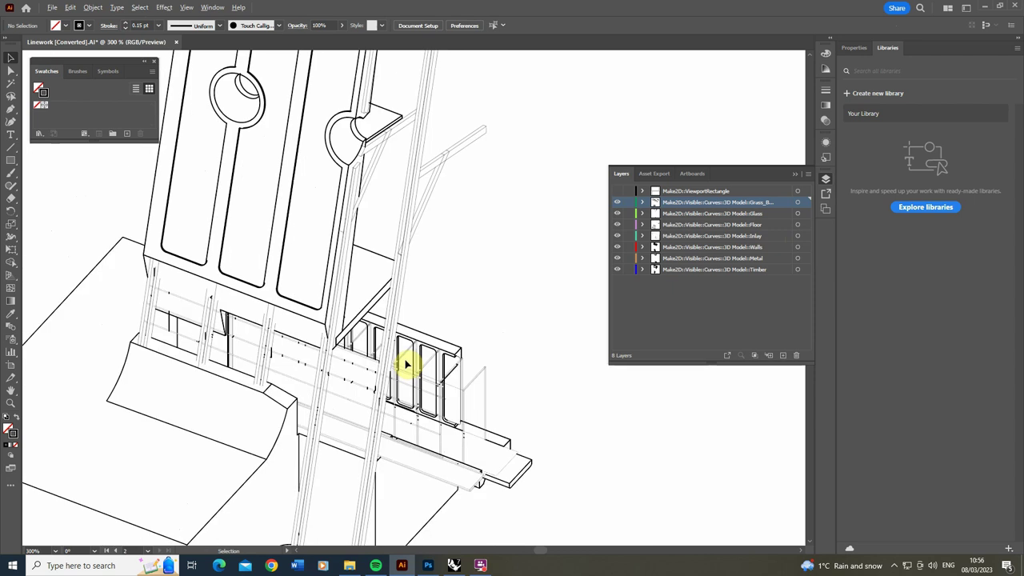
pyautogui.keyDown('alt'); pyautogui.scroll(2, 344, 416); pyautogui.keyUp('alt')
pyautogui.scroll(-3, 356, 450)
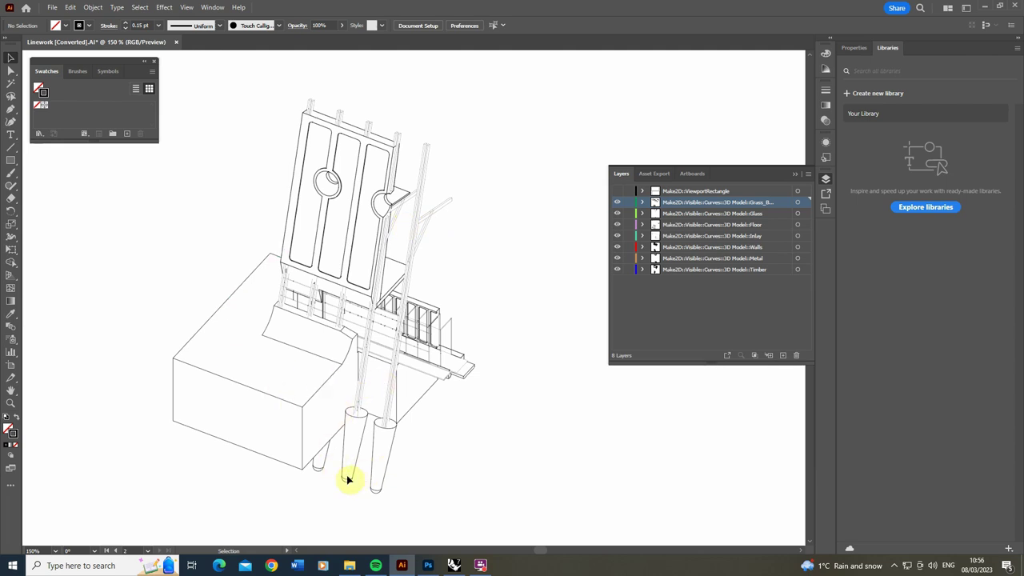
pyautogui.keyDown('alt'); pyautogui.scroll(-2, 336, 484); pyautogui.keyUp('alt')
pyautogui.scroll(10, 339, 473)
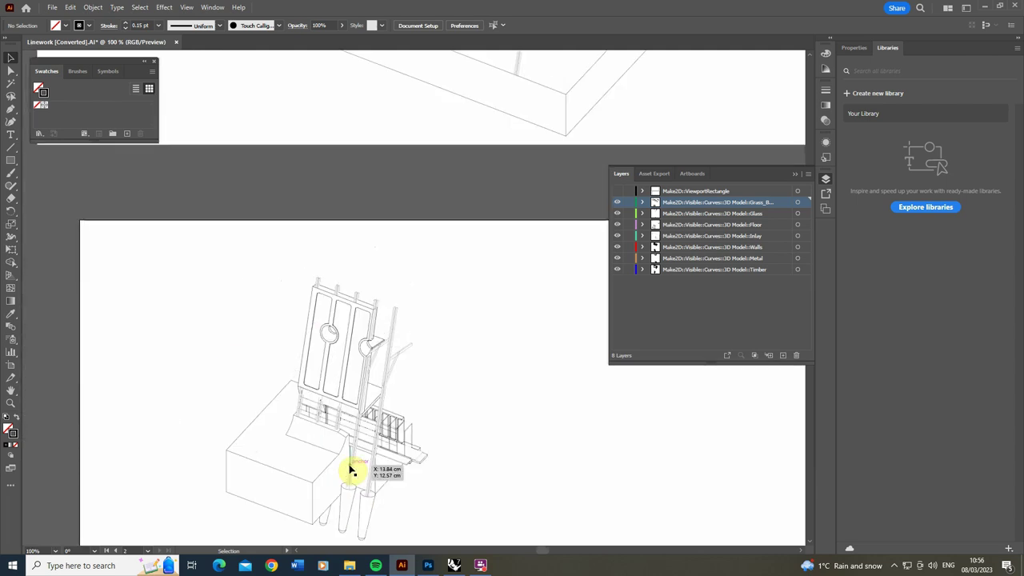
pyautogui.scroll(3, 298, 439)
pyautogui.keyDown('alt'); pyautogui.scroll(-2, 334, 341); pyautogui.keyUp('alt')
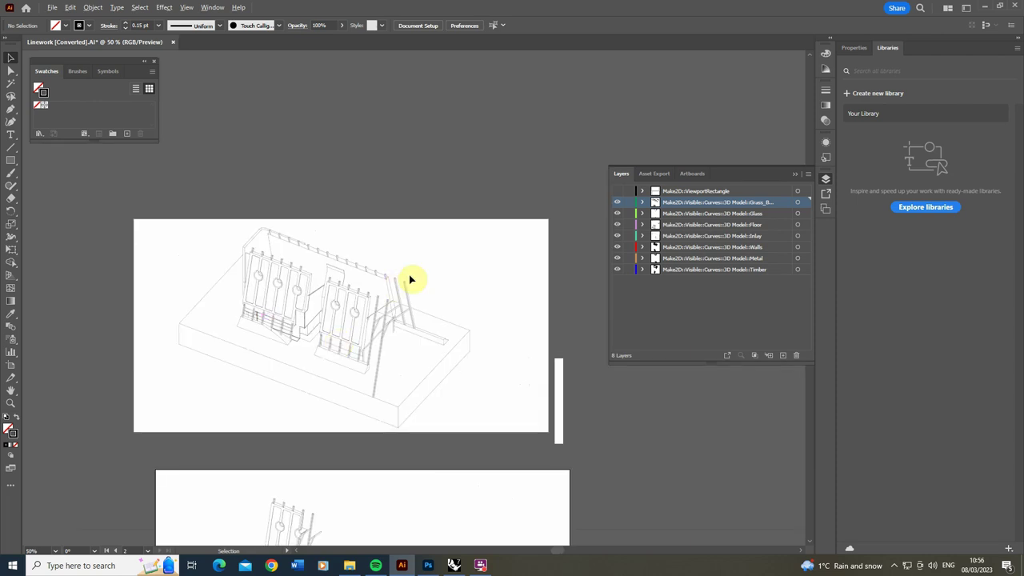
pyautogui.keyDown('alt'); pyautogui.scroll(1, 300, 277); pyautogui.keyUp('alt')
pyautogui.keyDown('alt'); pyautogui.scroll(3, 268, 265); pyautogui.keyUp('alt')
pyautogui.keyDown('alt'); pyautogui.scroll(-1, 264, 264); pyautogui.keyUp('alt')
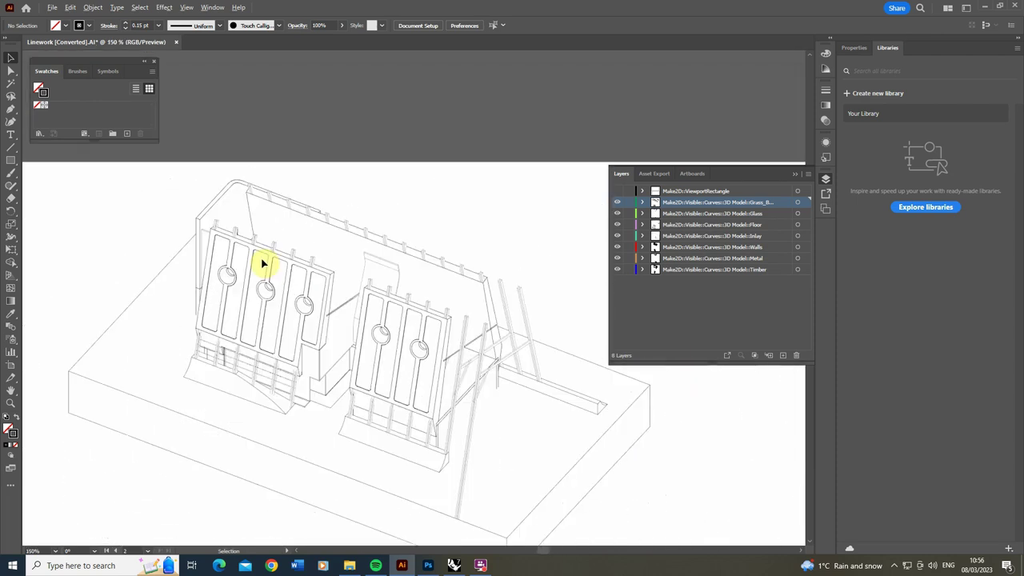
pyautogui.keyDown('alt'); pyautogui.scroll(-1, 286, 263); pyautogui.keyUp('alt')
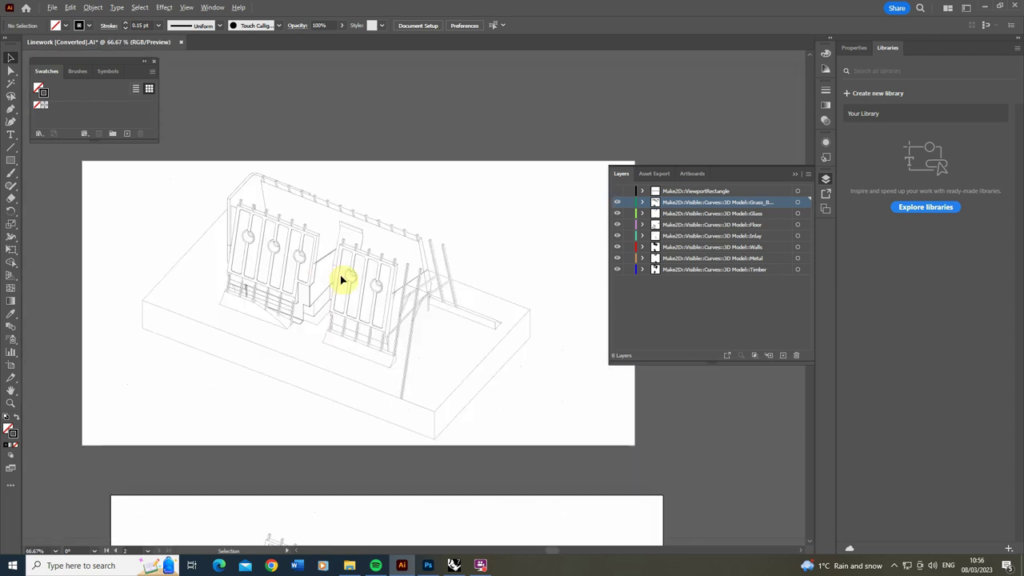
# Select all linework of the building drawing and turn its strokes into dashed lines with a 3 pt dash.
pyautogui.moveTo(99, 446)
pyautogui.mouseDown()
pyautogui.moveTo(478, 221)
pyautogui.moveTo(550, 156)
pyautogui.moveTo(530, 155)
pyautogui.mouseUp()
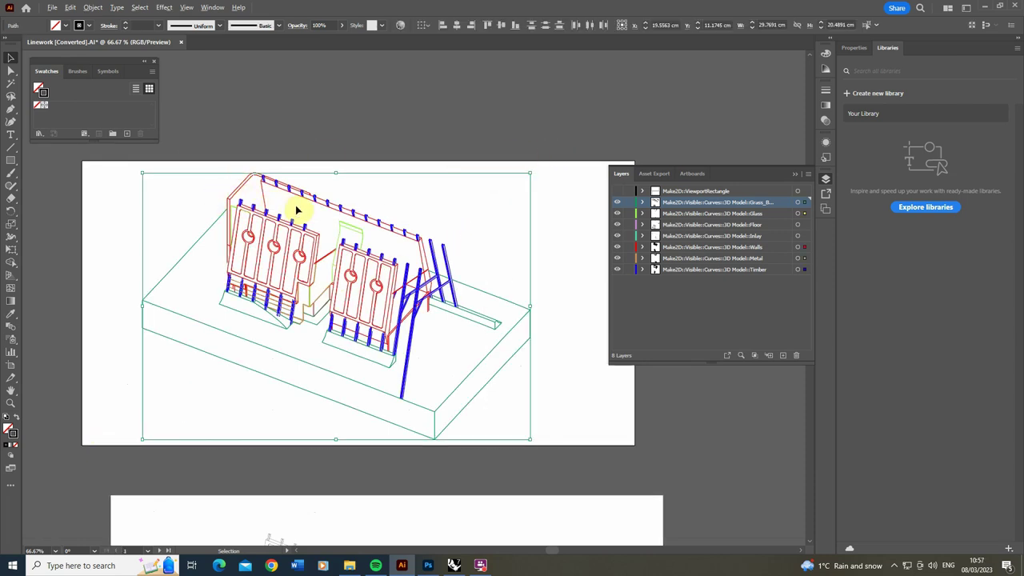
pyautogui.keyDown('alt'); pyautogui.scroll(2, 296, 211); pyautogui.keyUp('alt')
pyautogui.click(108, 25)
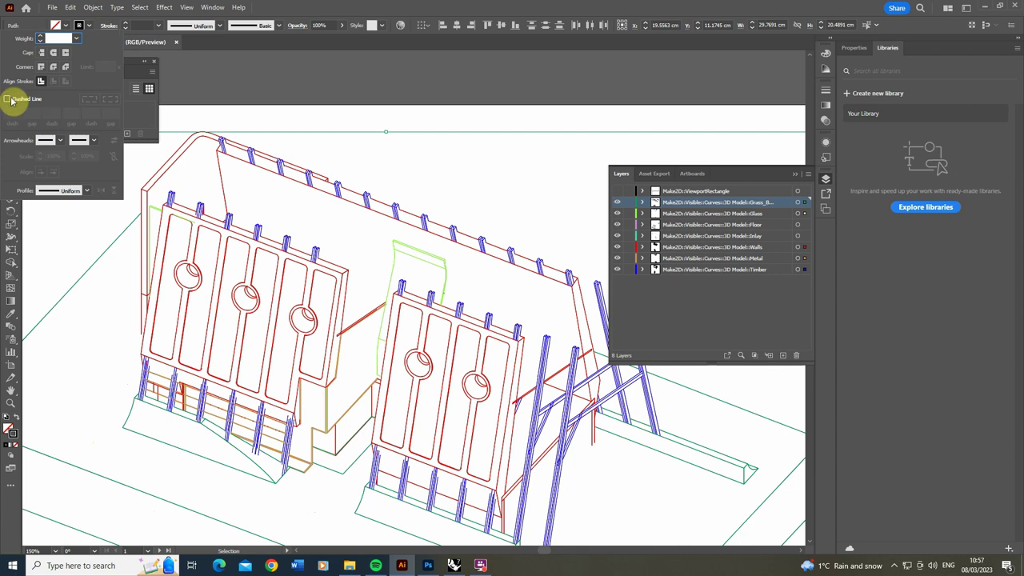
pyautogui.click(7, 99)
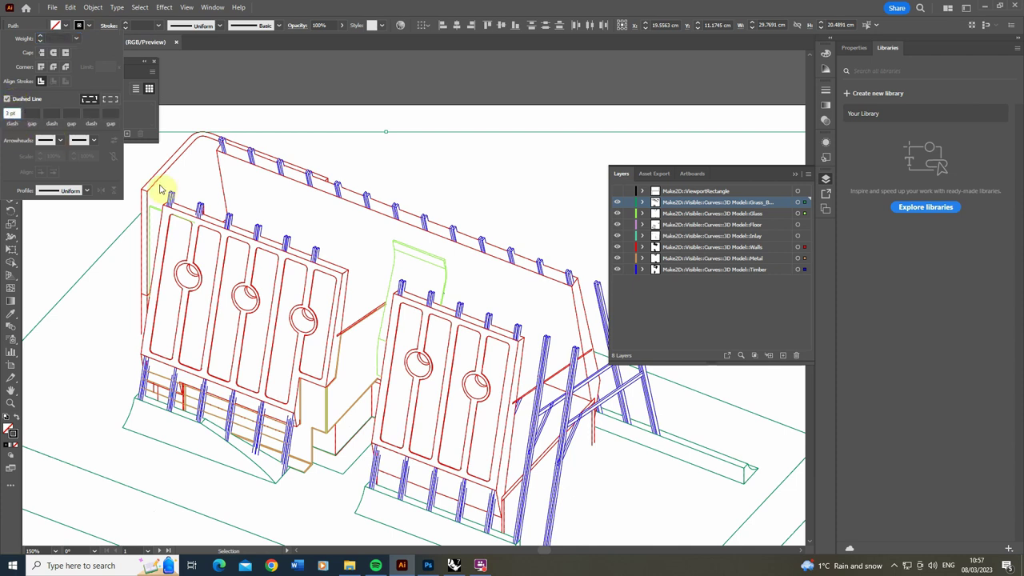
pyautogui.click(231, 216)
pyautogui.click(254, 228)
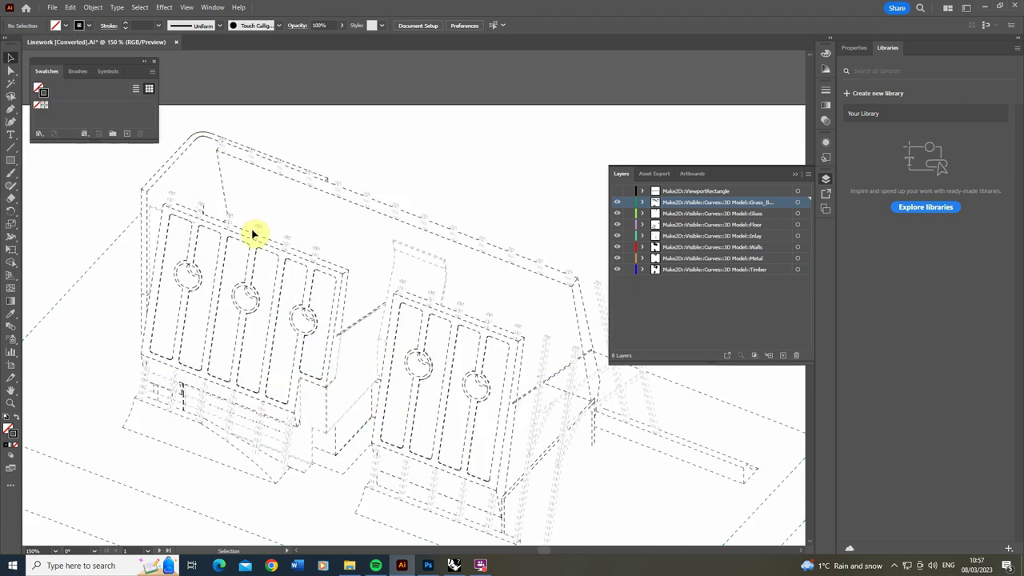
# Examine the dashed building drawing up close and compare it with the solid fragment drawing.
pyautogui.keyDown('alt'); pyautogui.scroll(2, 252, 233); pyautogui.keyUp('alt')
pyautogui.keyDown('alt'); pyautogui.scroll(-2, 253, 234); pyautogui.keyUp('alt')
pyautogui.scroll(-1, 426, 292)
pyautogui.keyDown('alt'); pyautogui.scroll(-2, 320, 229); pyautogui.keyUp('alt')
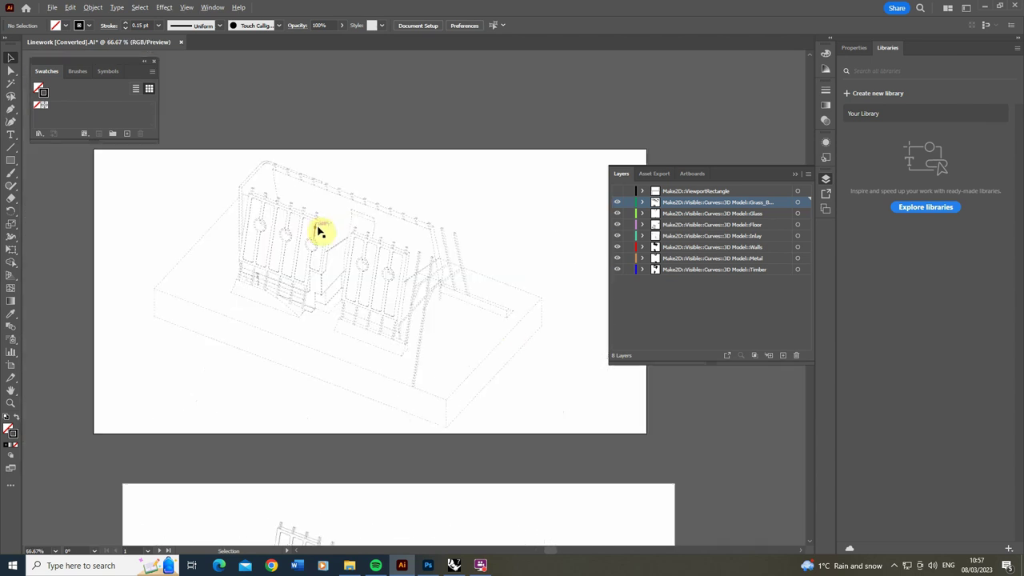
pyautogui.keyDown('alt'); pyautogui.scroll(3, 329, 244); pyautogui.keyUp('alt')
pyautogui.keyDown('alt'); pyautogui.scroll(-3, 323, 229); pyautogui.keyUp('alt')
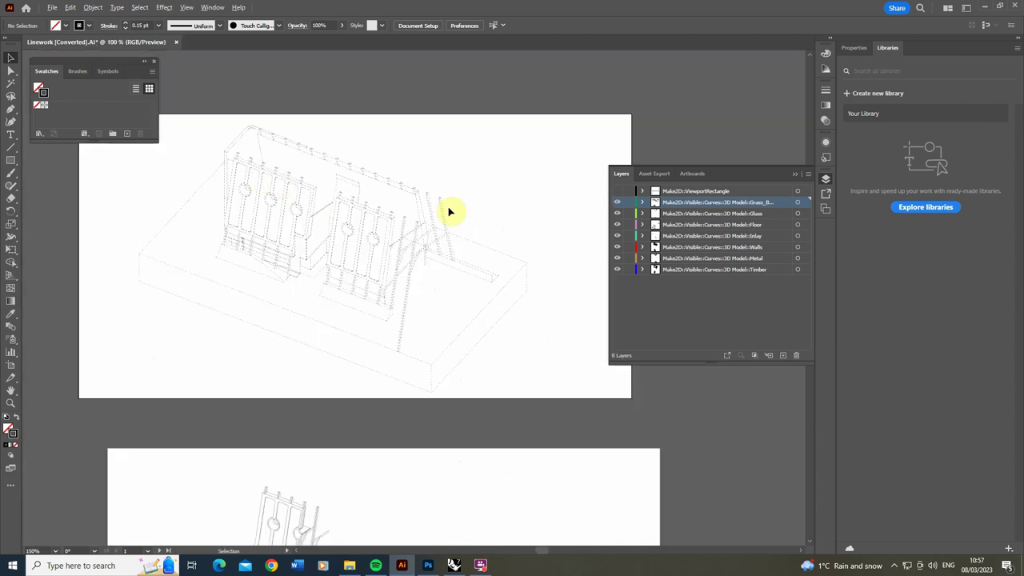
pyautogui.keyDown('alt'); pyautogui.scroll(3, 320, 210); pyautogui.keyUp('alt')
pyautogui.scroll(-2, 344, 226)
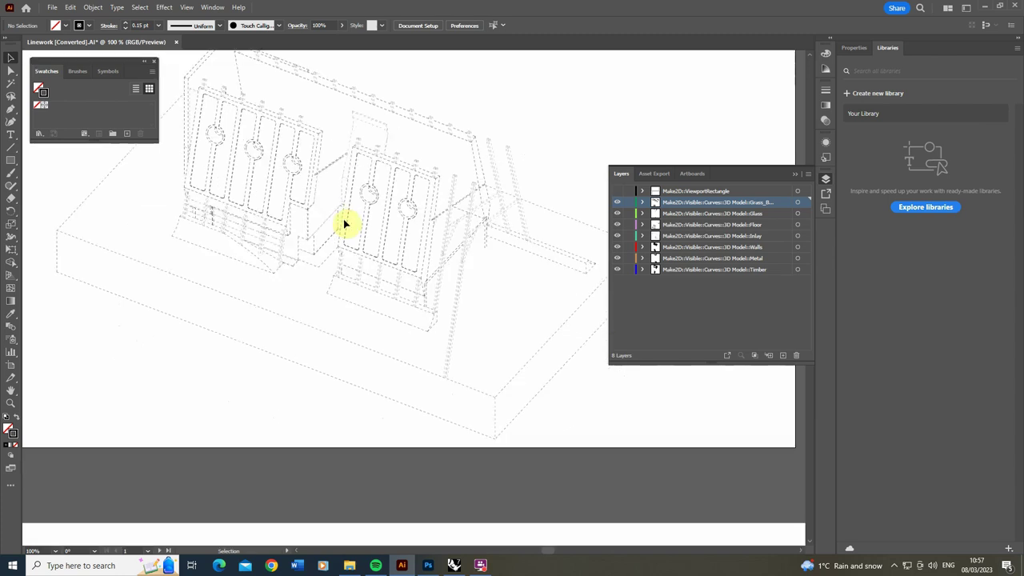
pyautogui.scroll(-7, 393, 168)
pyautogui.scroll(-3, 350, 361)
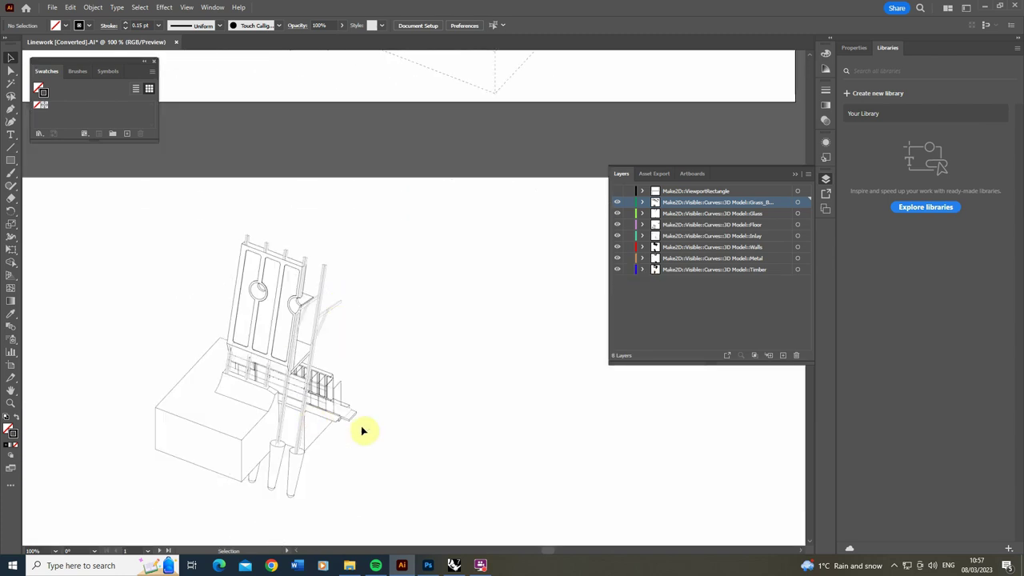
pyautogui.keyDown('alt'); pyautogui.scroll(-2, 361, 424); pyautogui.keyUp('alt')
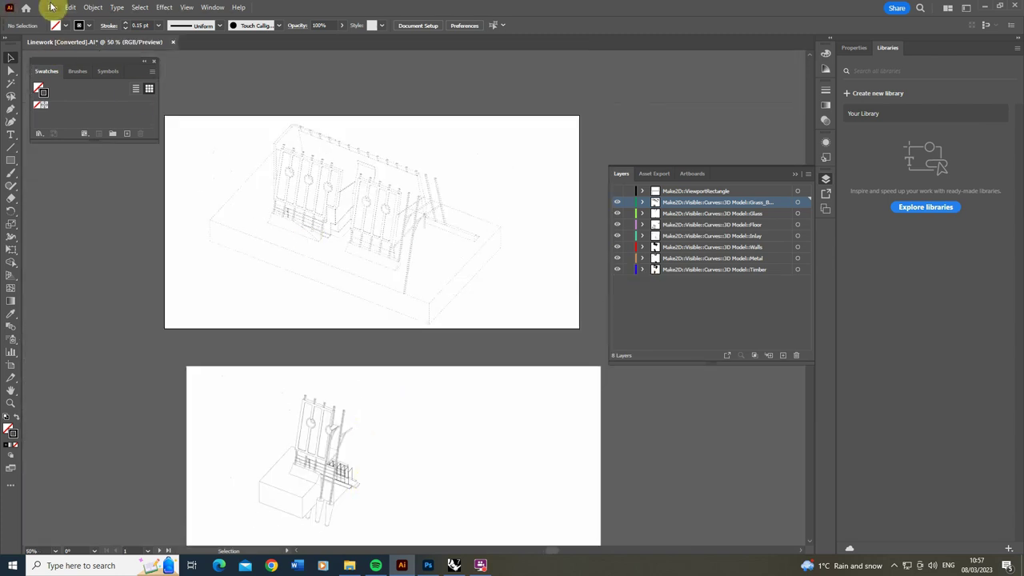
# Export all artboards as separate JPEGs named Linework_Weighted, in RGB at maximum quality and 300 ppi.
pyautogui.click(52, 7)
pyautogui.moveTo(73, 238)
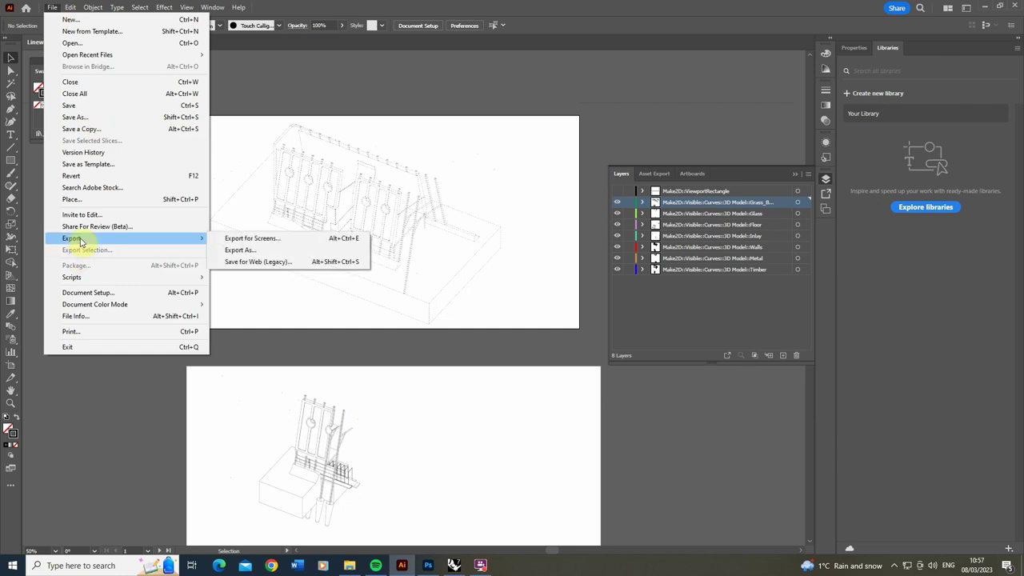
pyautogui.click(268, 252)
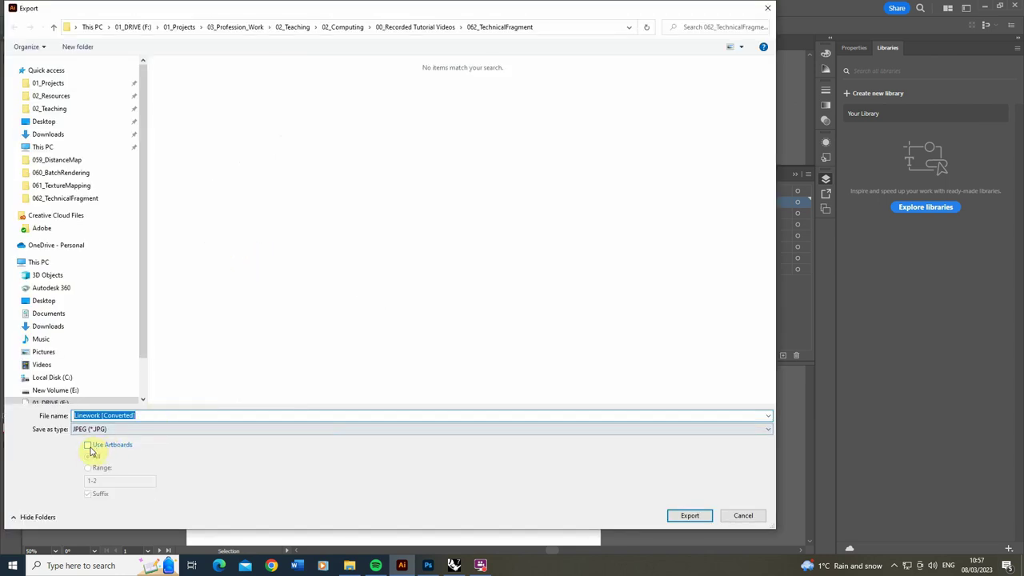
pyautogui.click(88, 445)
pyautogui.click(152, 417)
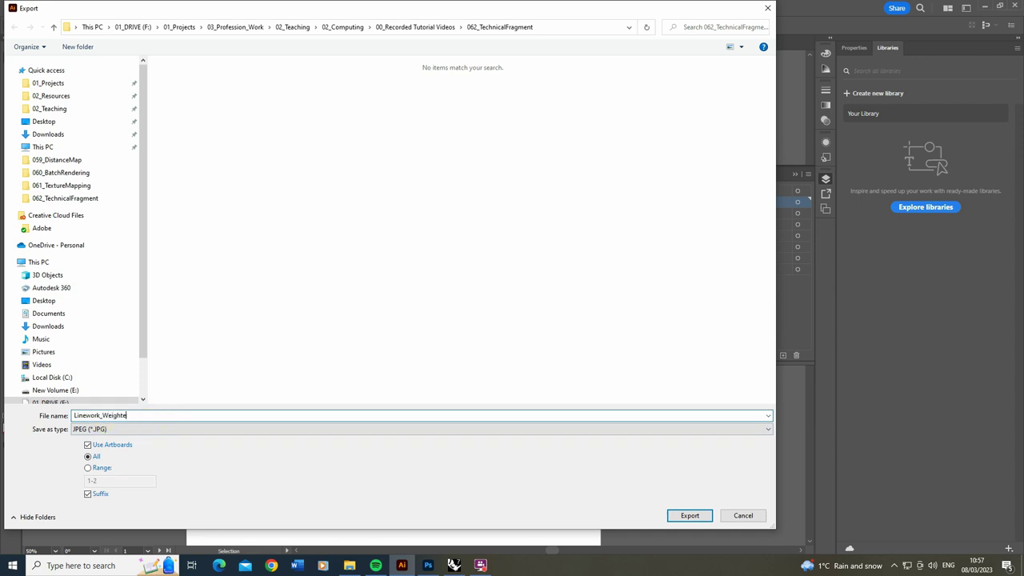
pyautogui.click(689, 516)
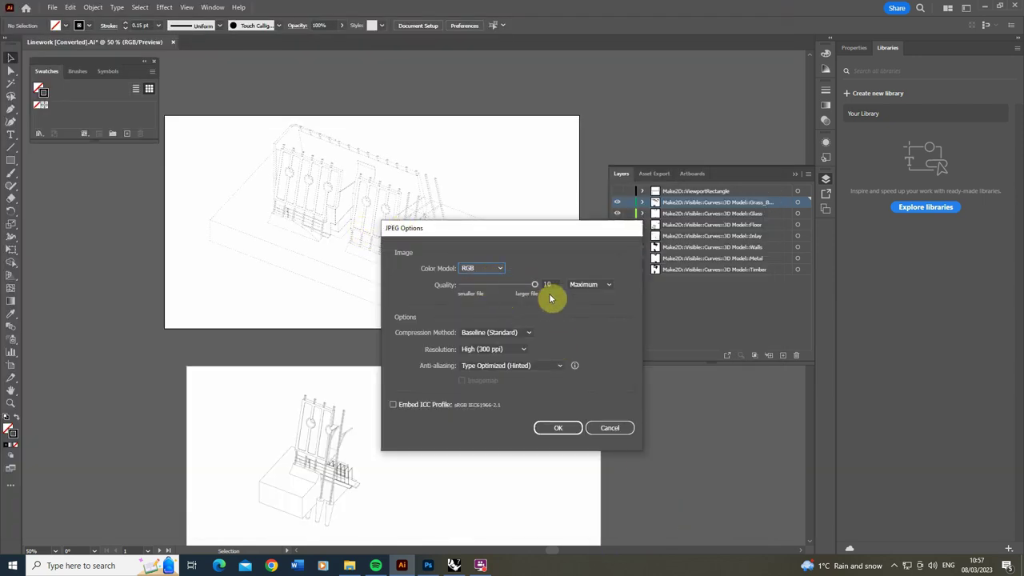
pyautogui.click(575, 432)
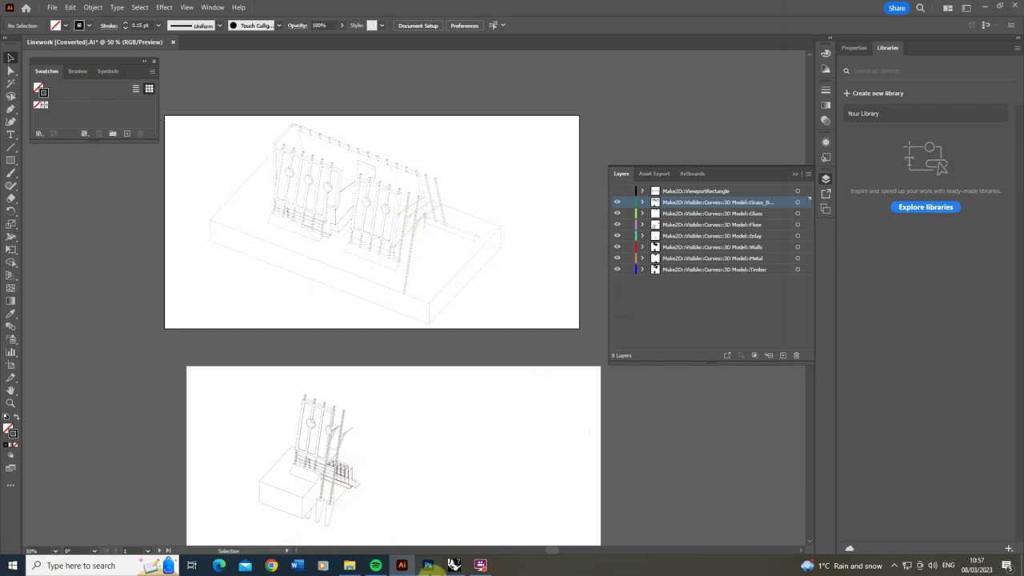
# Switch to the 062_TechnicalFragment folder in File Explorer and preview the exported Linework_Weighted-01 image.
pyautogui.click(428, 565)
pyautogui.click(350, 565)
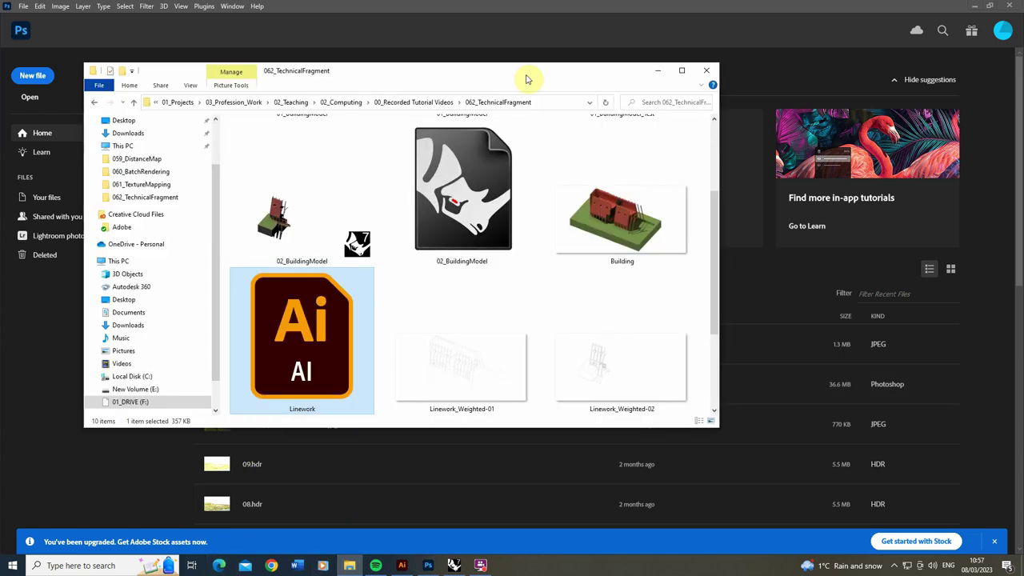
pyautogui.scroll(-2, 496, 384)
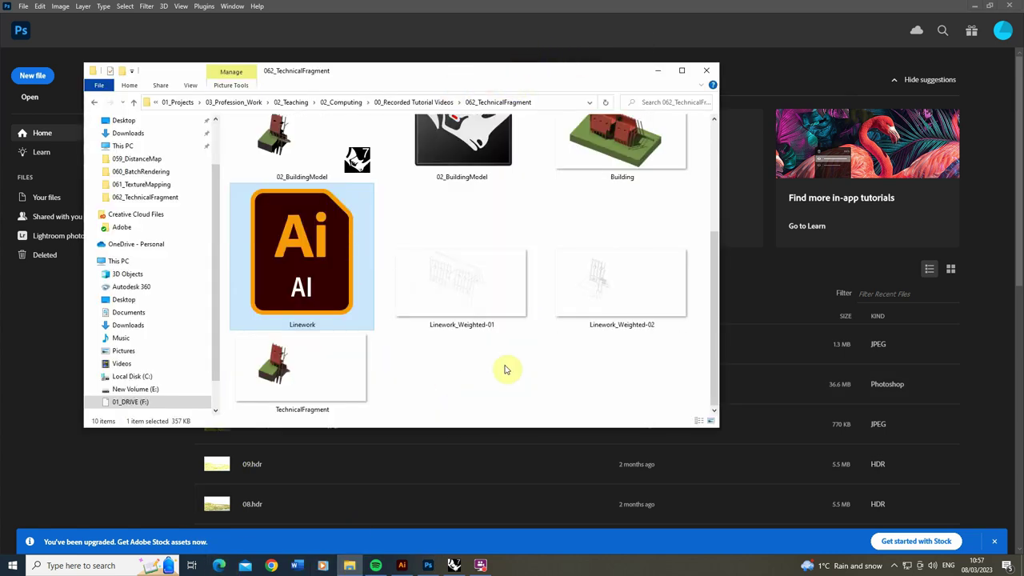
pyautogui.doubleClick(469, 304)
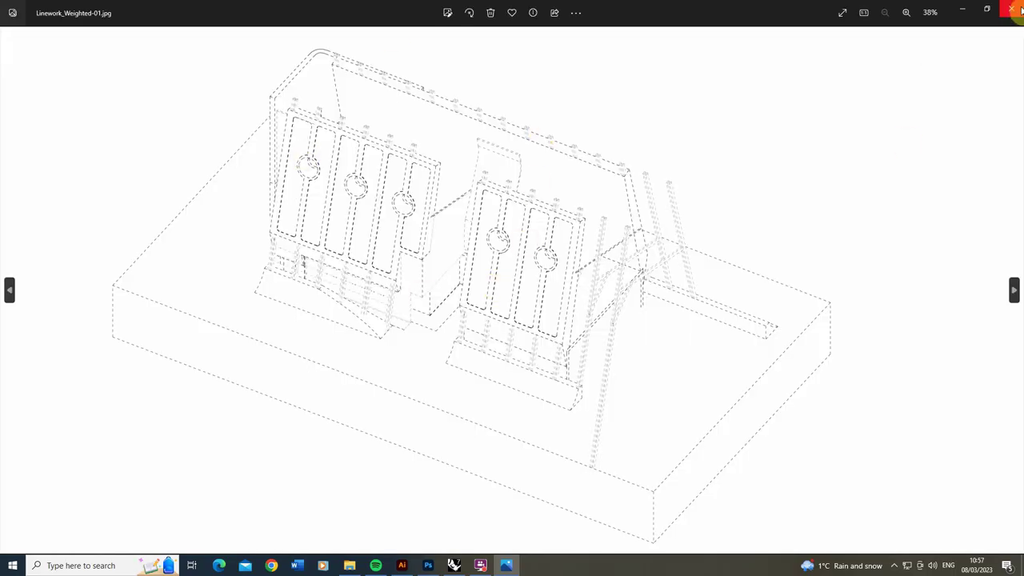
pyautogui.click(1015, 9)
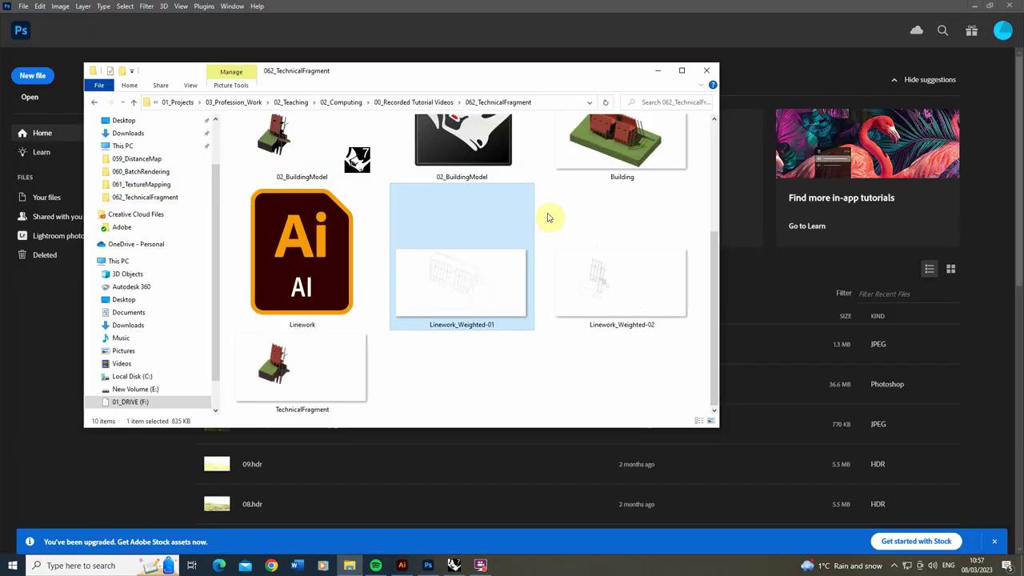
# Open the Linework_Weighted-01 JPEG in Photoshop and place Linework_Weighted-02 over it as a new layer.
pyautogui.click(348, 14)
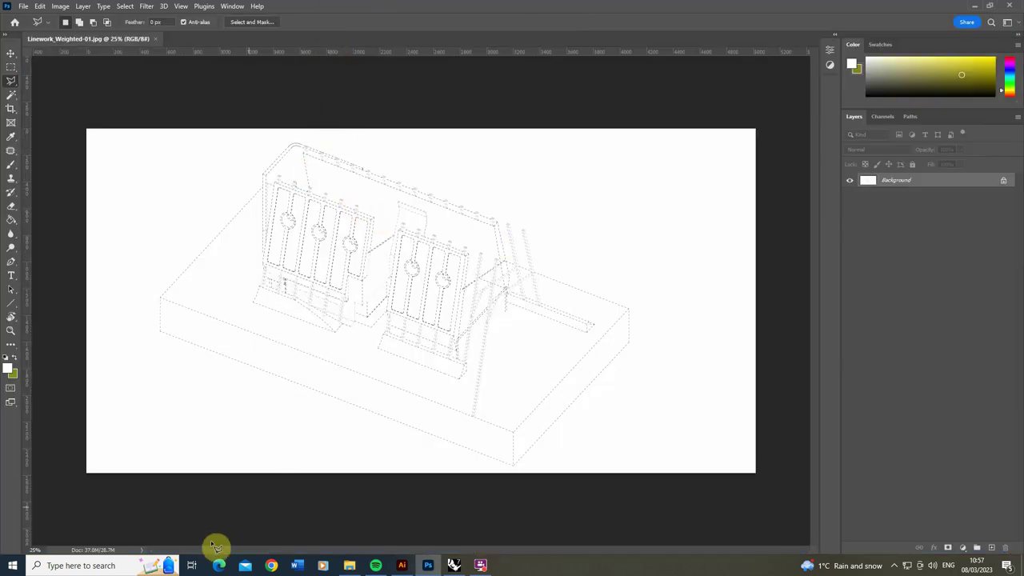
pyautogui.click(350, 566)
pyautogui.click(617, 299)
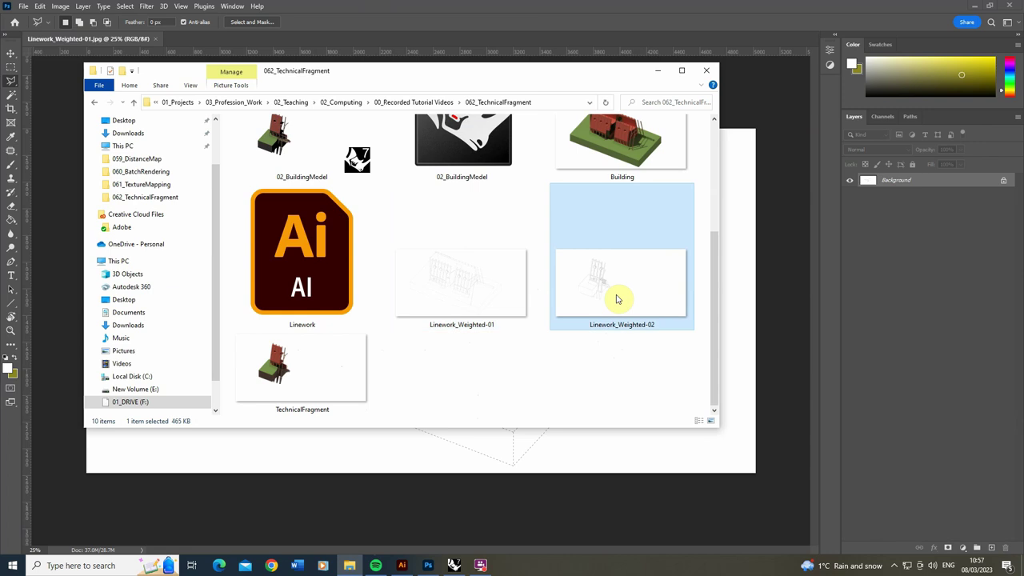
pyautogui.moveTo(600, 286); pyautogui.dragTo(423, 283)
pyautogui.click(12, 68)
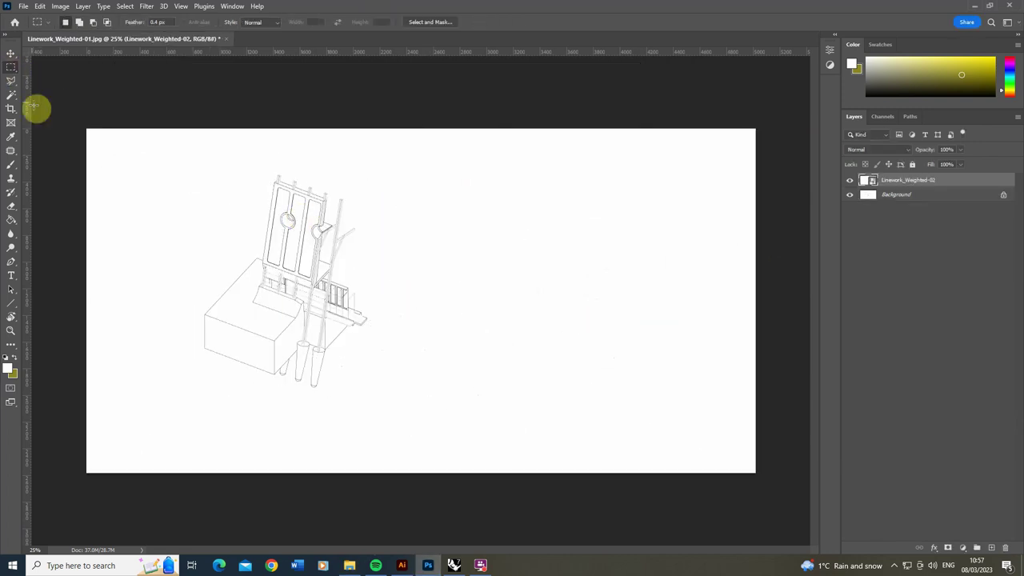
# Toggle the visibility of Linework_Weighted-02 to compare the fragment linework with the dashed building linework underneath.
pyautogui.click(850, 182)
pyautogui.click(850, 183)
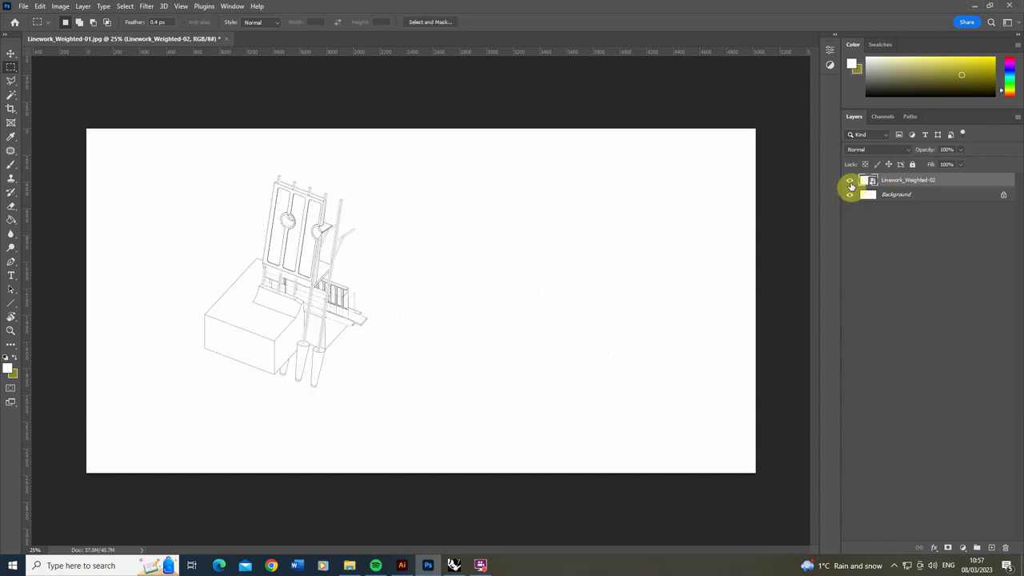
pyautogui.click(850, 182)
pyautogui.click(849, 182)
pyautogui.click(850, 182)
pyautogui.click(850, 183)
pyautogui.click(850, 182)
pyautogui.click(850, 182)
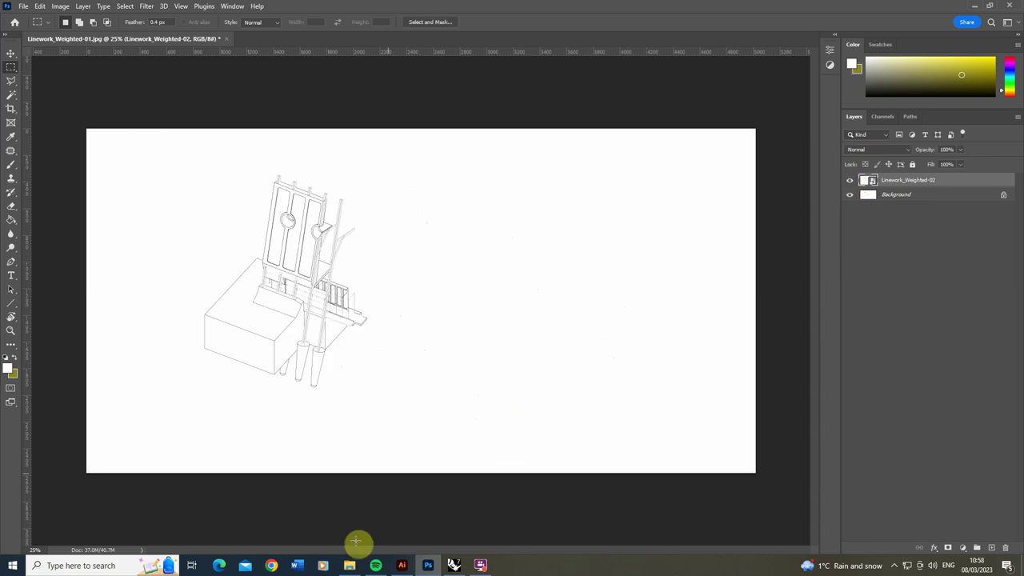
# Place the TechnicalFragment and Building images from the project folder as new layers above the linework.
pyautogui.click(349, 565)
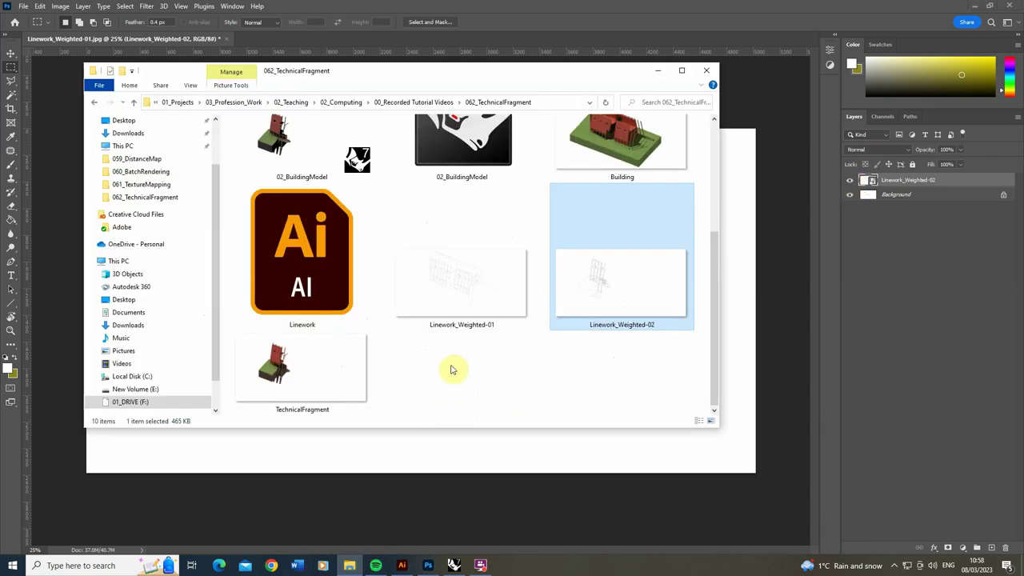
pyautogui.moveTo(307, 354); pyautogui.dragTo(451, 453)
pyautogui.click(11, 67)
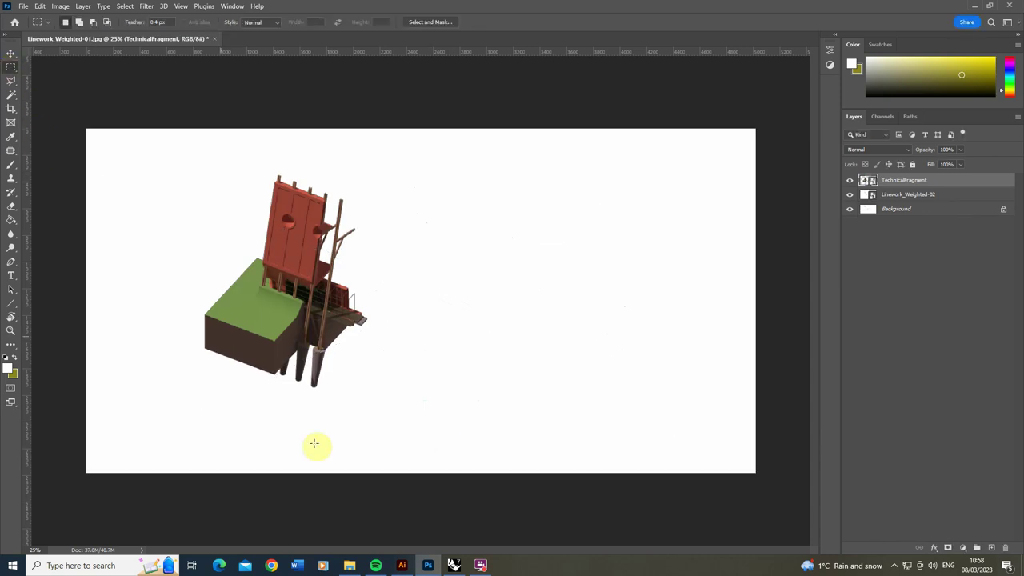
pyautogui.click(350, 565)
pyautogui.click(688, 140)
pyautogui.scroll(1, 611, 156)
pyautogui.moveTo(615, 195); pyautogui.dragTo(743, 208)
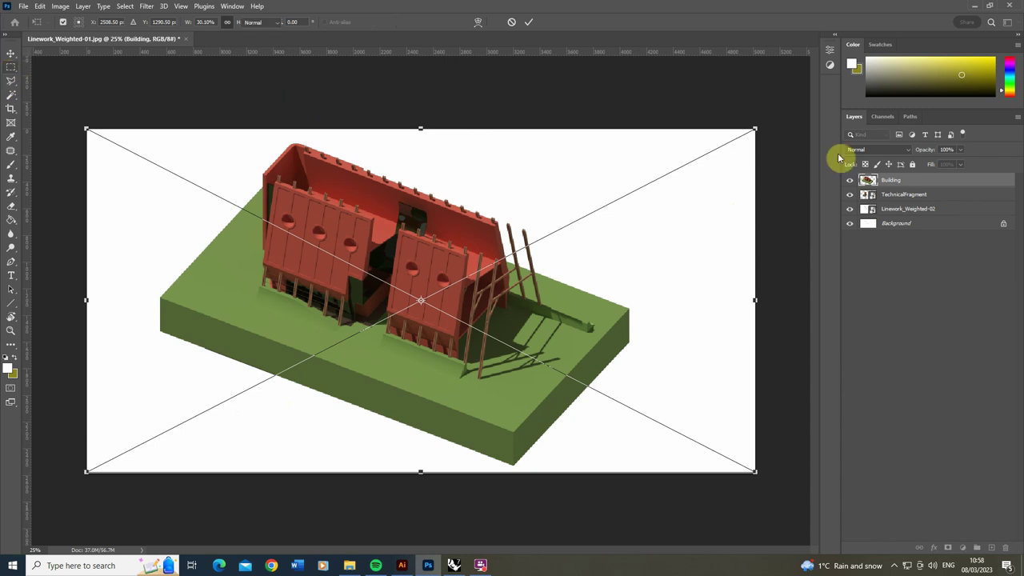
# Hide and show the Building, TechnicalFragment and Linework_Weighted-02 layers in turn to check how the drawings align.
pyautogui.click(850, 179)
pyautogui.click(850, 194)
pyautogui.click(850, 208)
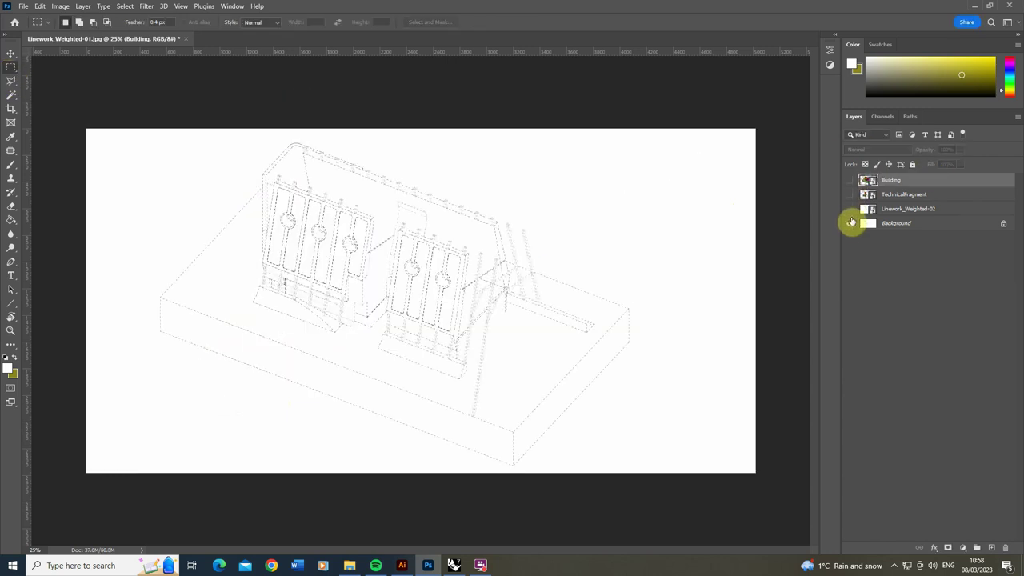
pyautogui.click(850, 208)
pyautogui.click(850, 194)
pyautogui.click(849, 180)
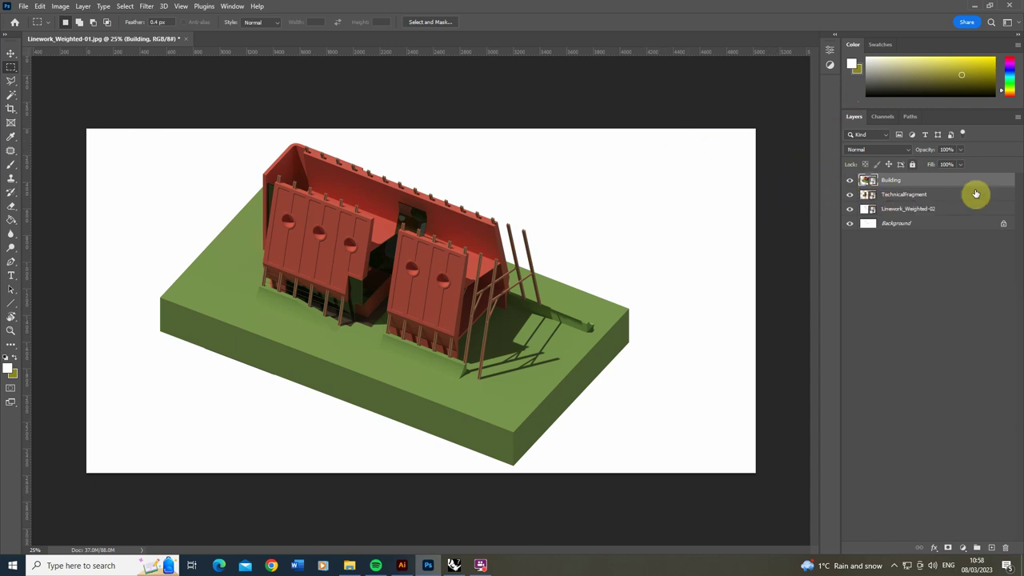
# Hide TechnicalFragment and Linework_Weighted-02, then unlock the Background layer and move it above Building.
pyautogui.click(850, 197)
pyautogui.click(851, 211)
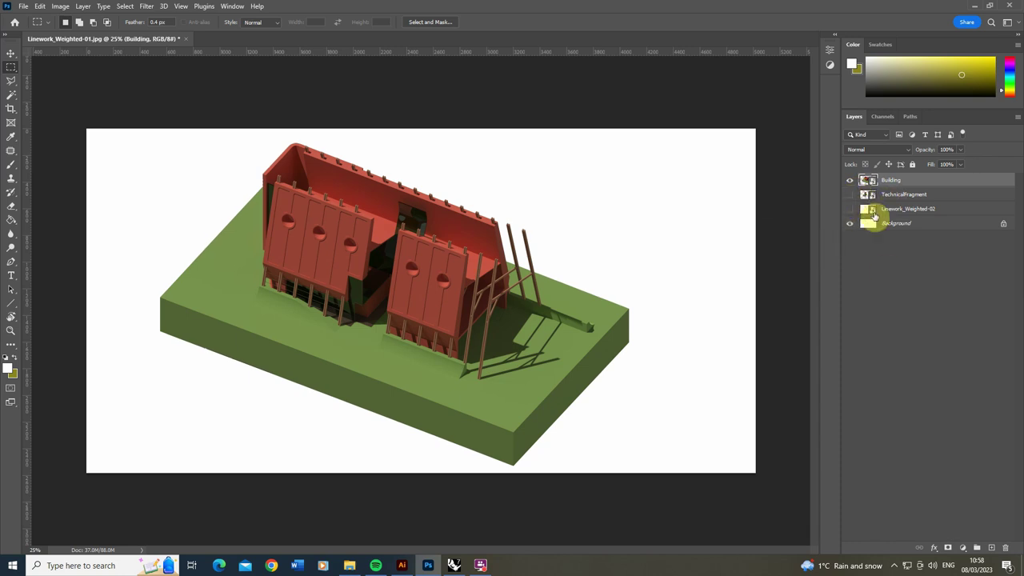
pyautogui.moveTo(894, 225); pyautogui.dragTo(996, 226)
pyautogui.click(1005, 225)
pyautogui.moveTo(912, 222); pyautogui.dragTo(912, 177)
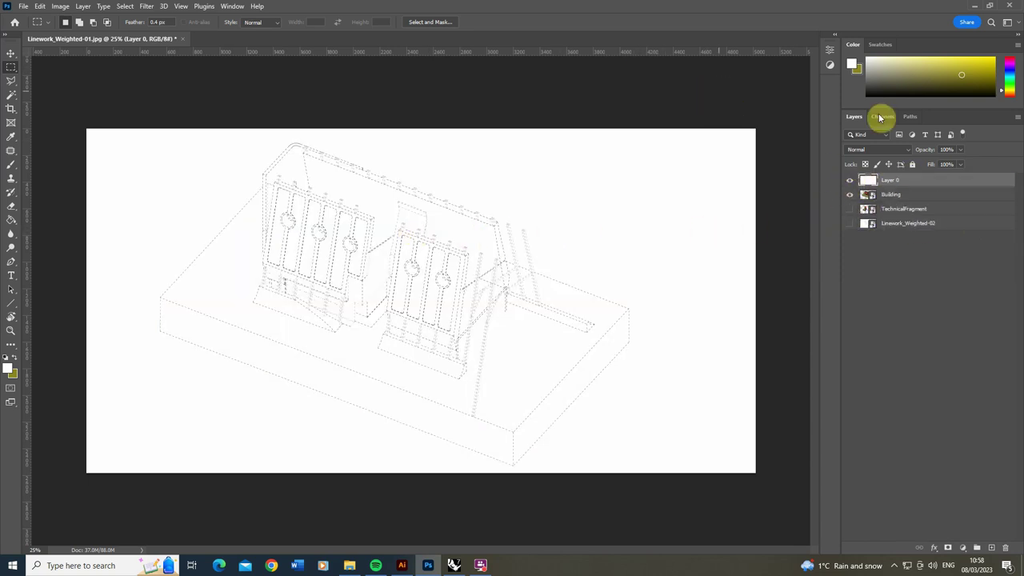
# Set the dashed linework layer's blend mode to Multiply and check the lines over the building render.
pyautogui.click(871, 151)
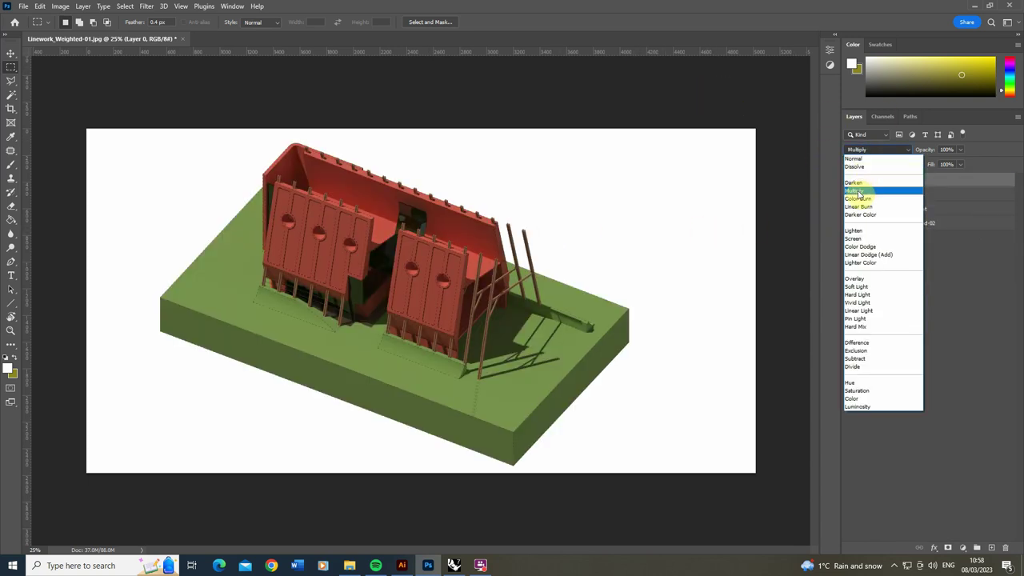
pyautogui.click(854, 191)
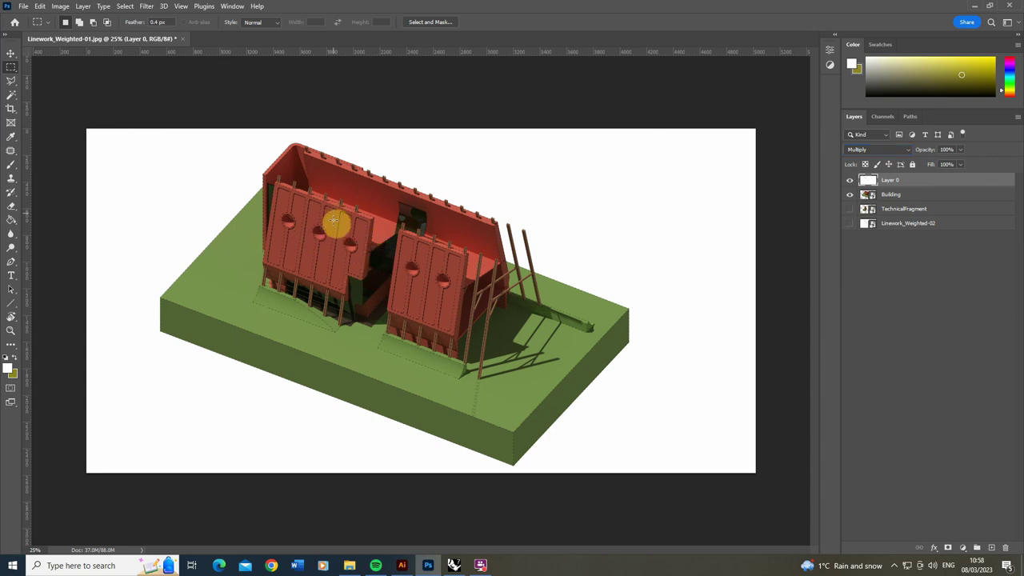
pyautogui.keyDown('alt'); pyautogui.scroll(5, 338, 231); pyautogui.keyUp('alt')
pyautogui.keyDown('alt'); pyautogui.scroll(-1, 320, 220); pyautogui.keyUp('alt')
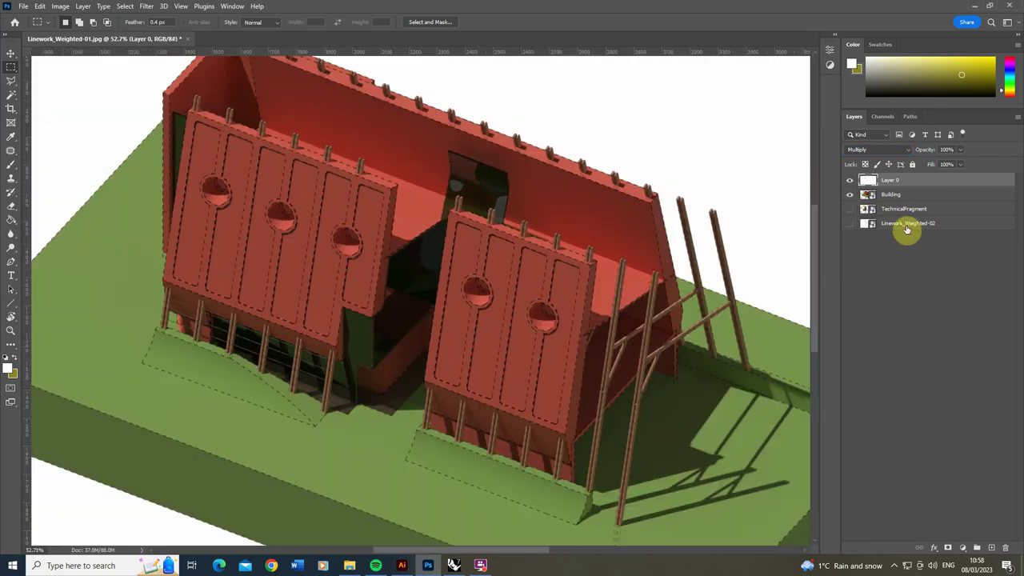
# Move TechnicalFragment and Linework_Weighted-02 to the top of the layer stack and group Layer 0 with Building as Base.
pyautogui.click(896, 210)
pyautogui.keyDown('shift'); pyautogui.click(902, 225); pyautogui.keyUp('shift')
pyautogui.moveTo(903, 213); pyautogui.dragTo(903, 171)
pyautogui.click(897, 209)
pyautogui.keyDown('shift'); pyautogui.click(907, 224); pyautogui.keyUp('shift')
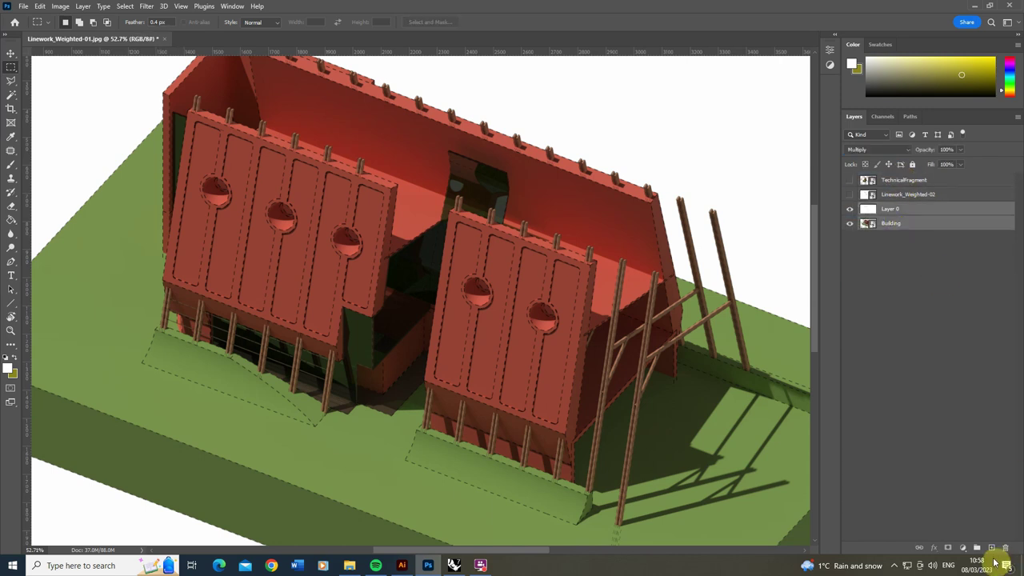
pyautogui.hotkey('ctrl', 'g')
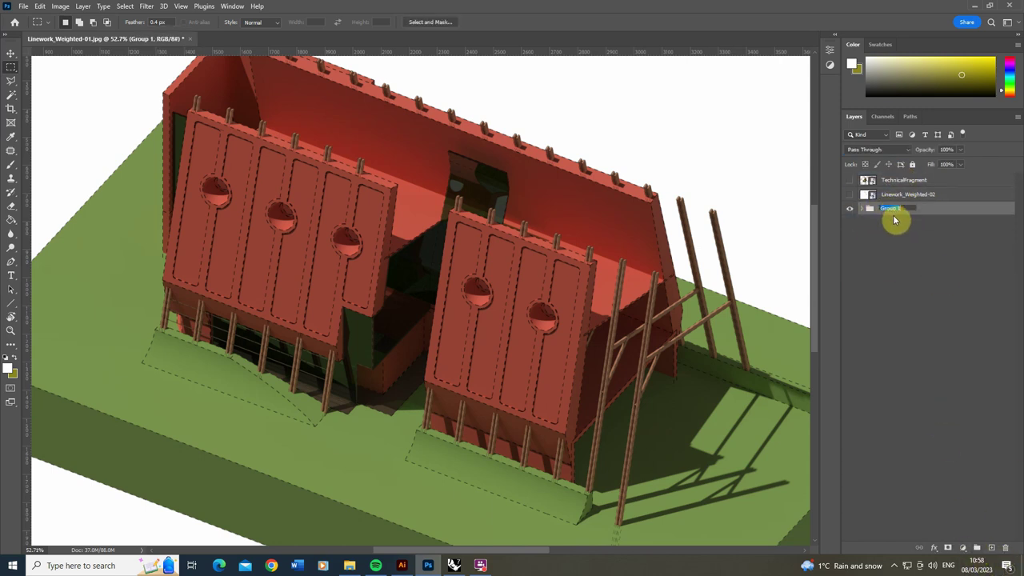
pyautogui.click(895, 222)
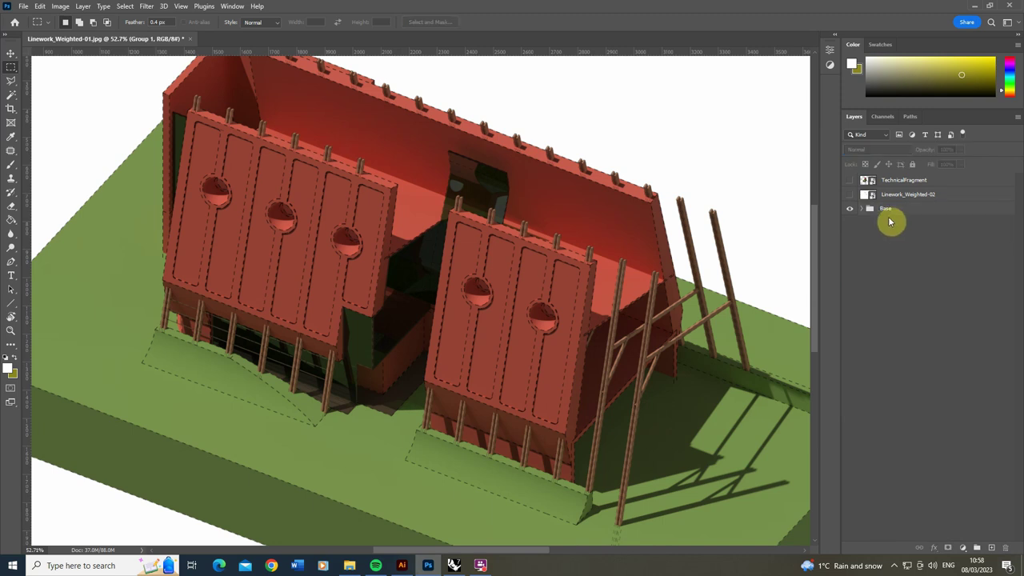
# Add a new layer beneath the Base group and fill it with white using the Paint Bucket.
pyautogui.click(906, 242)
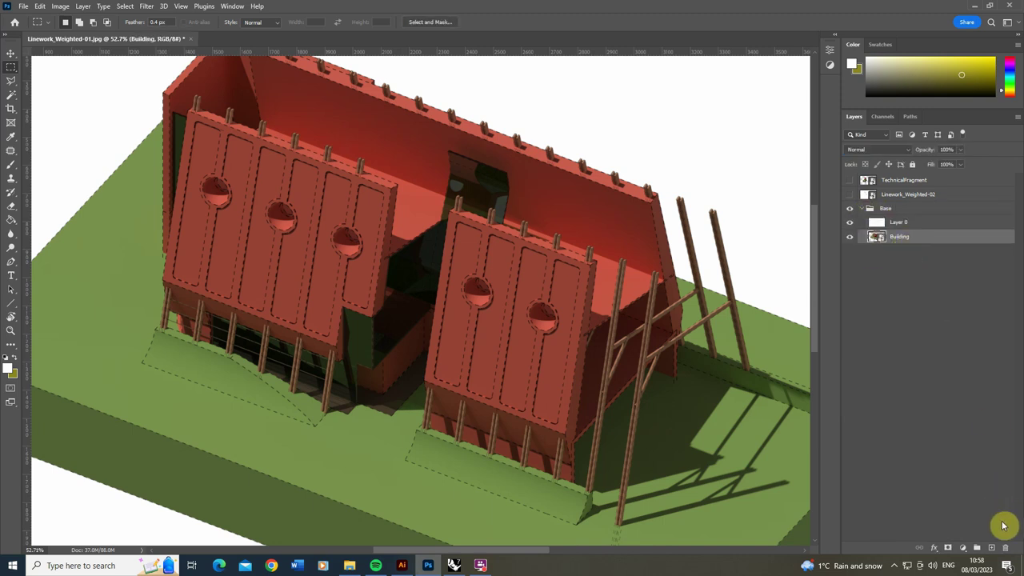
pyautogui.click(991, 549)
pyautogui.moveTo(901, 273); pyautogui.dragTo(899, 268)
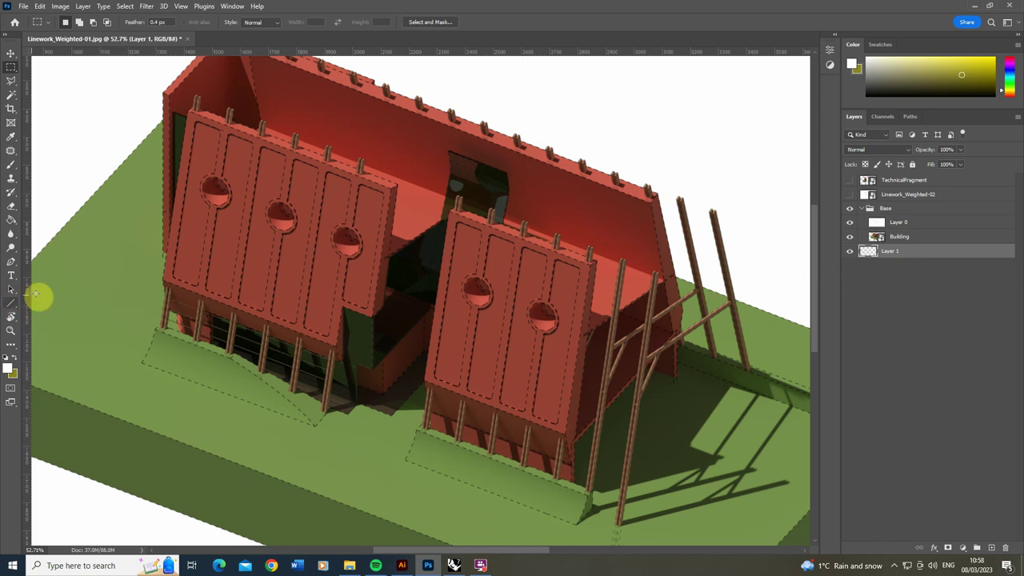
pyautogui.click(9, 366)
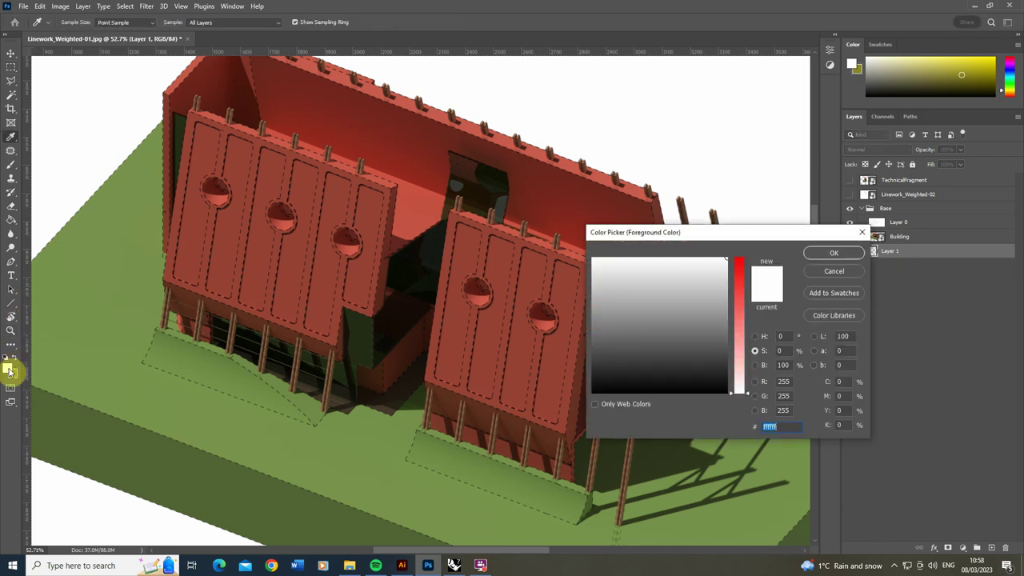
pyautogui.click(834, 253)
pyautogui.click(11, 219)
pyautogui.click(109, 219)
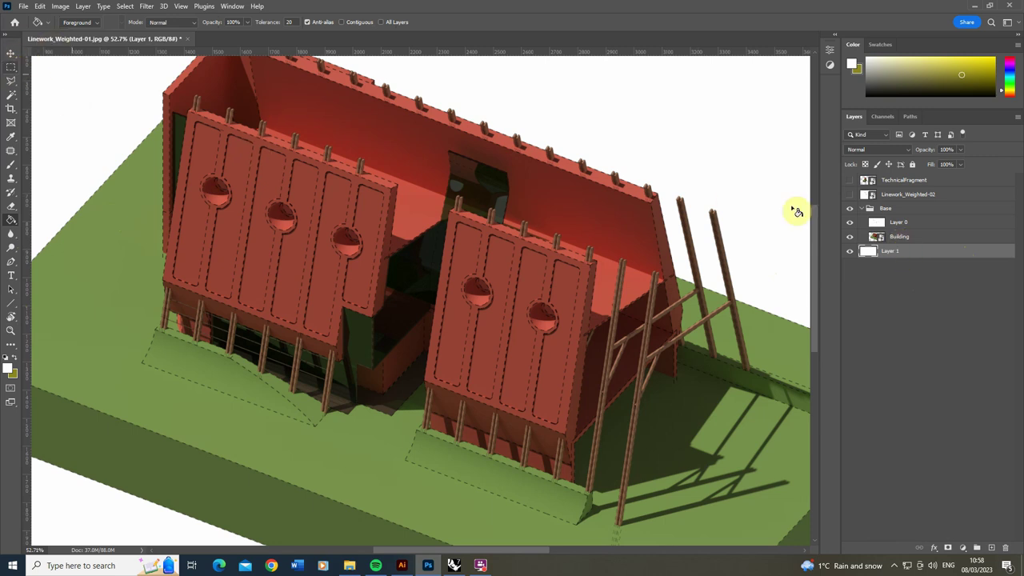
# Fade the Building layer by lowering its fill to 26%.
pyautogui.click(942, 237)
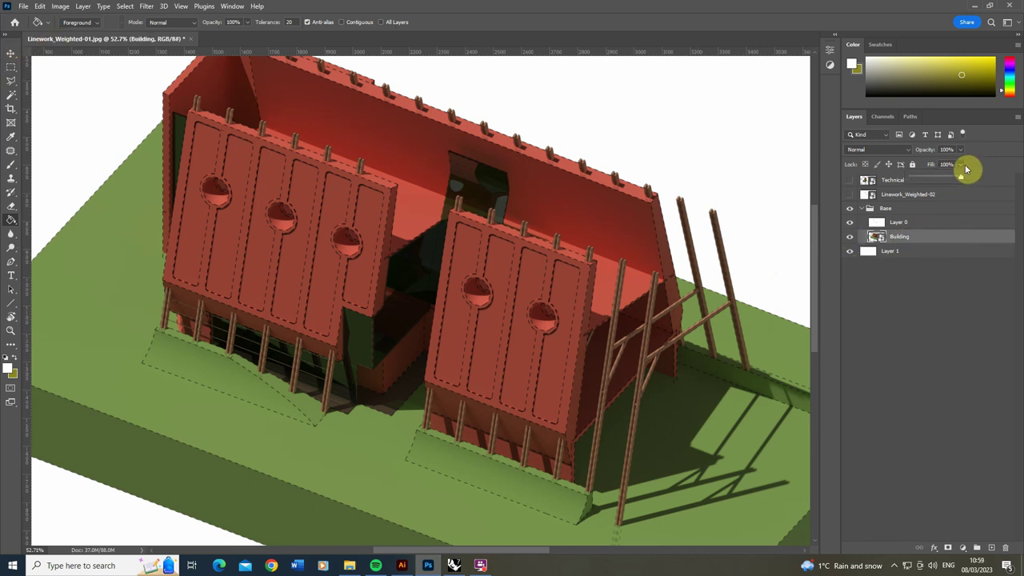
pyautogui.moveTo(949, 179); pyautogui.dragTo(928, 179)
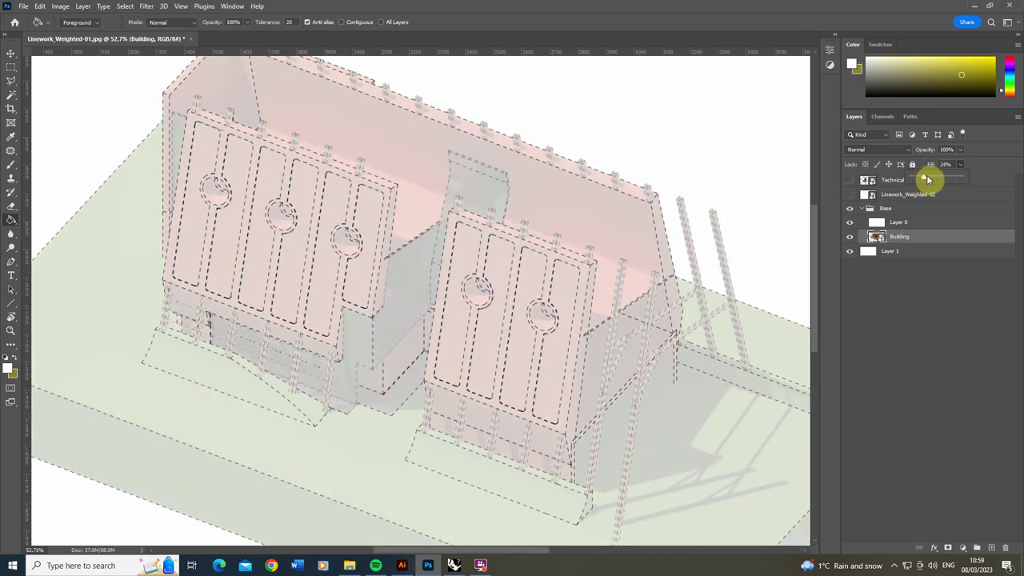
pyautogui.keyDown('alt'); pyautogui.scroll(-4, 235, 222); pyautogui.keyUp('alt')
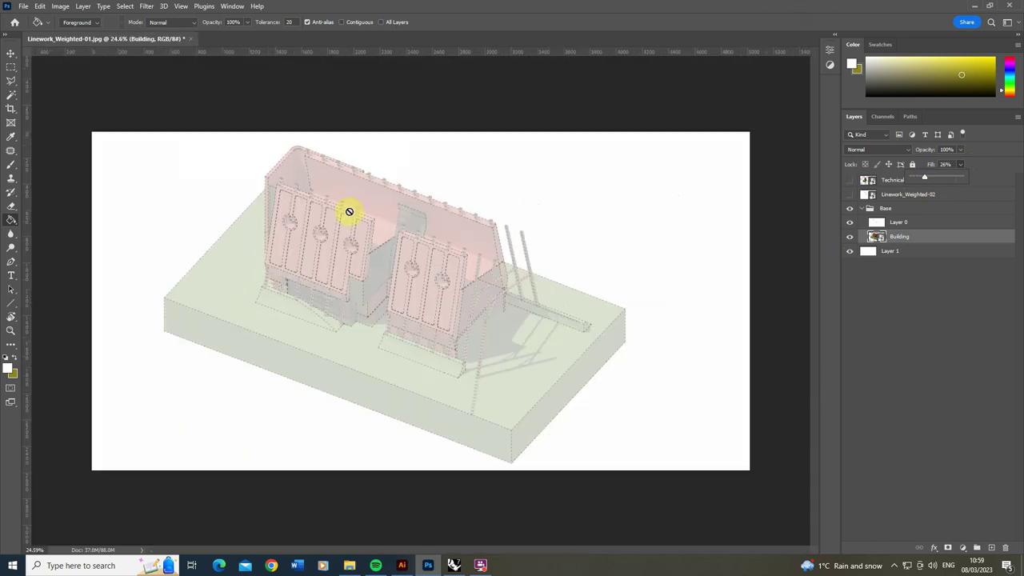
pyautogui.click(10, 71)
pyautogui.keyDown('alt'); pyautogui.scroll(4, 412, 259); pyautogui.keyUp('alt')
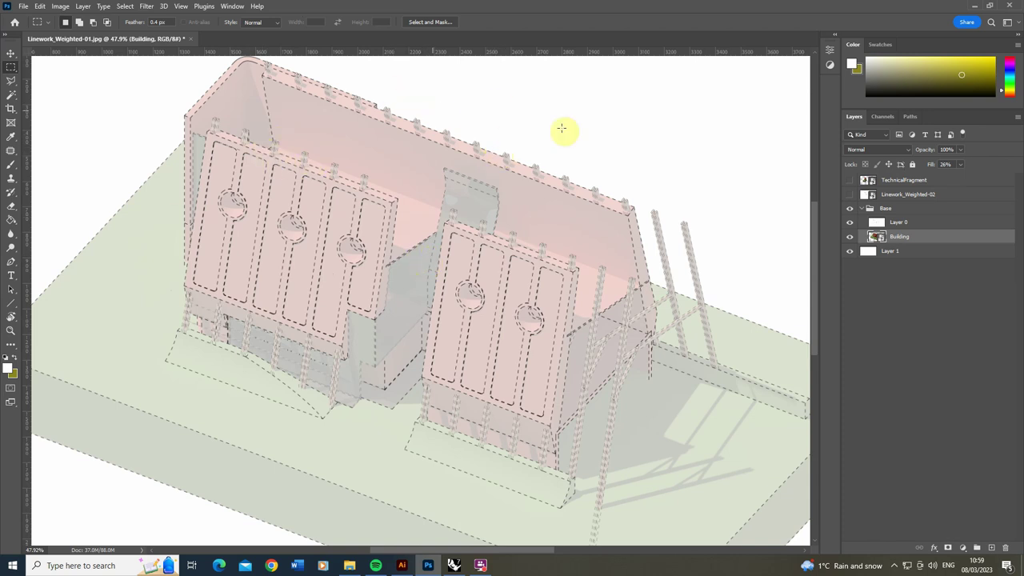
# Soften the dashed linework of Layer 0 by lowering its fill to 47%.
pyautogui.hotkey('alt', 'shift', 'm')
pyautogui.click(914, 223)
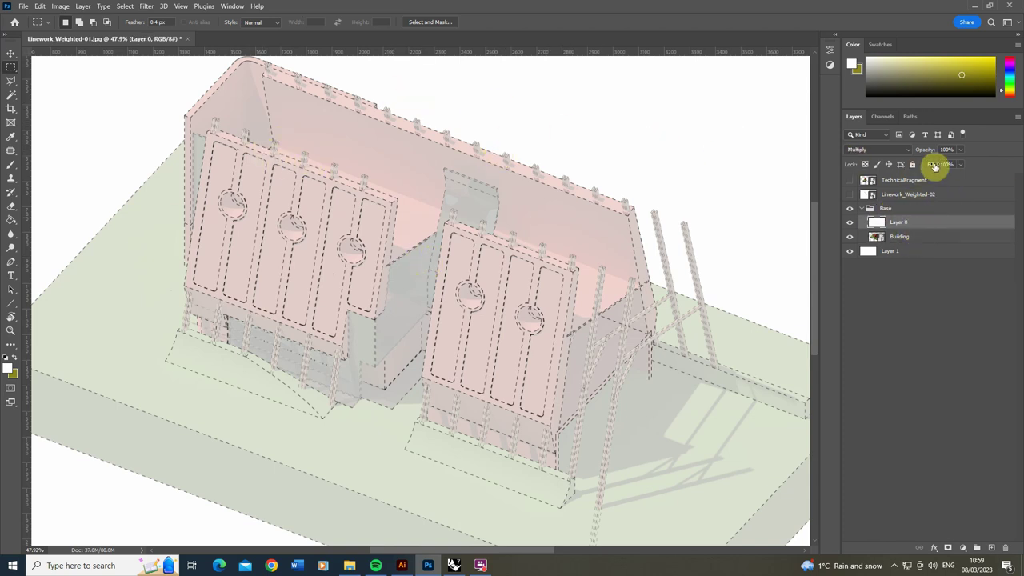
pyautogui.moveTo(962, 171); pyautogui.dragTo(947, 179)
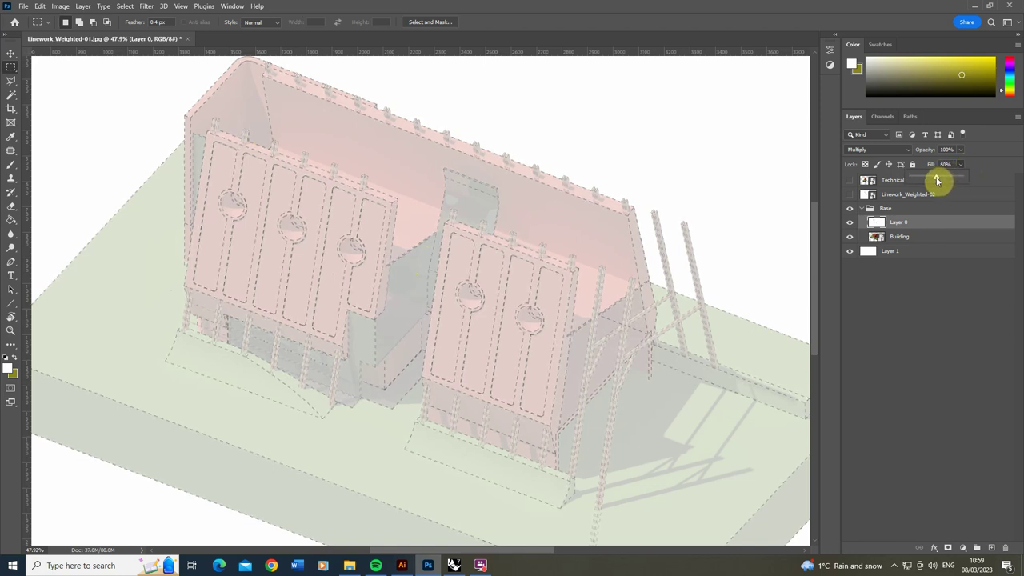
pyautogui.keyDown('alt'); pyautogui.scroll(-2, 541, 202); pyautogui.keyUp('alt')
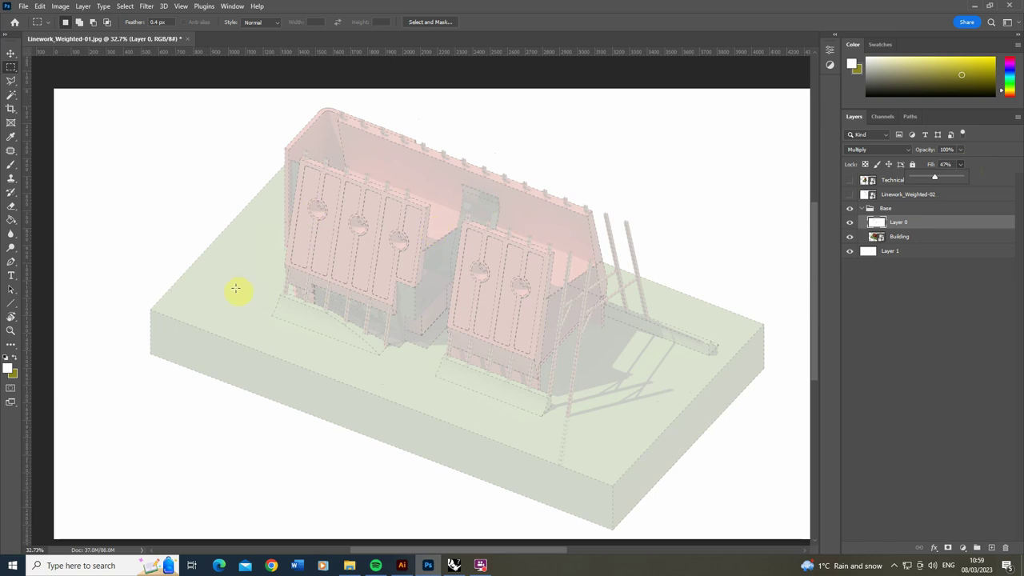
pyautogui.keyDown('alt'); pyautogui.scroll(1, 236, 289); pyautogui.keyUp('alt')
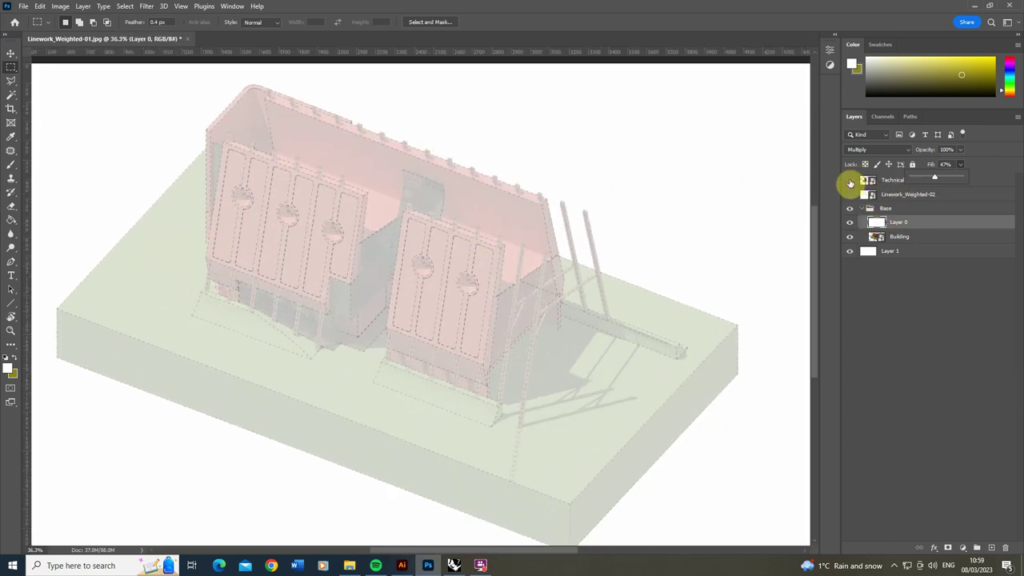
# Show the TechnicalFragment layer and inspect the coloured fragment against the faded building.
pyautogui.click(850, 180)
pyautogui.keyDown('alt'); pyautogui.scroll(3, 259, 225); pyautogui.keyUp('alt')
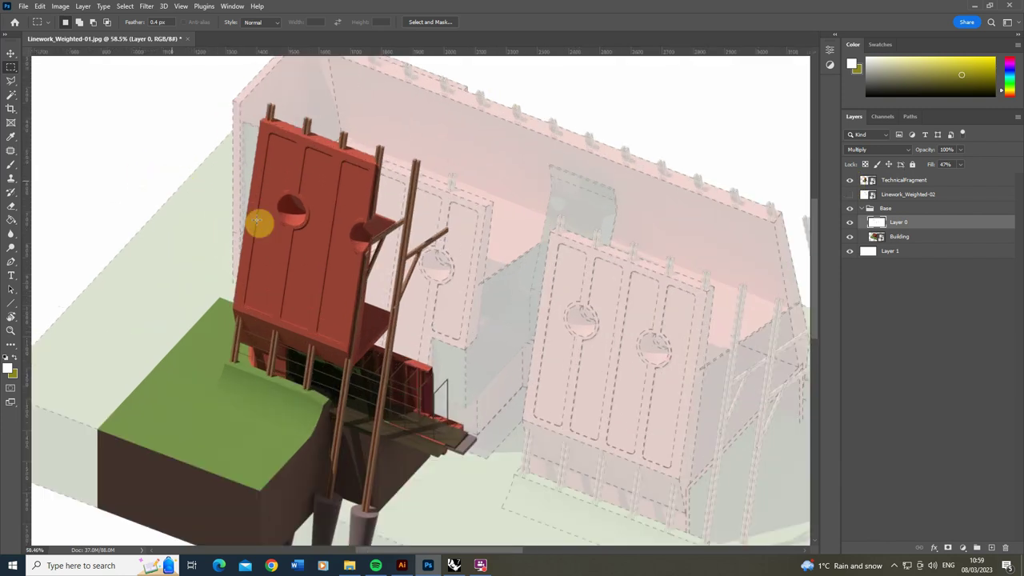
pyautogui.keyDown('alt'); pyautogui.scroll(-3, 321, 233); pyautogui.keyUp('alt')
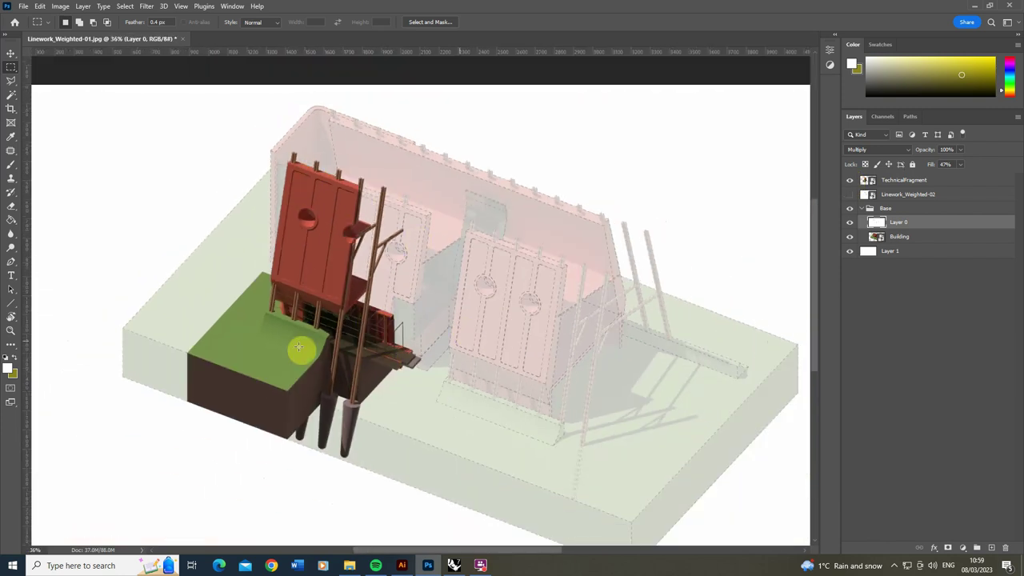
pyautogui.keyDown('alt'); pyautogui.scroll(-2, 309, 224); pyautogui.keyUp('alt')
pyautogui.keyDown('alt'); pyautogui.scroll(3, 177, 417); pyautogui.keyUp('alt')
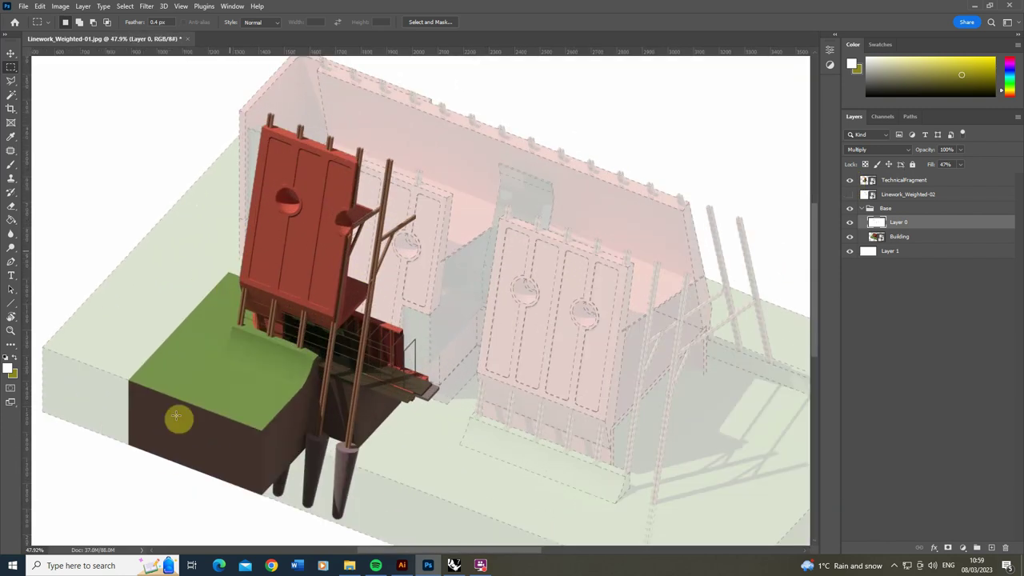
# Show the Linework_Weighted-02 layer, move it above TechnicalFragment and set its blend mode to Multiply.
pyautogui.click(897, 195)
pyautogui.moveTo(902, 177); pyautogui.dragTo(841, 187)
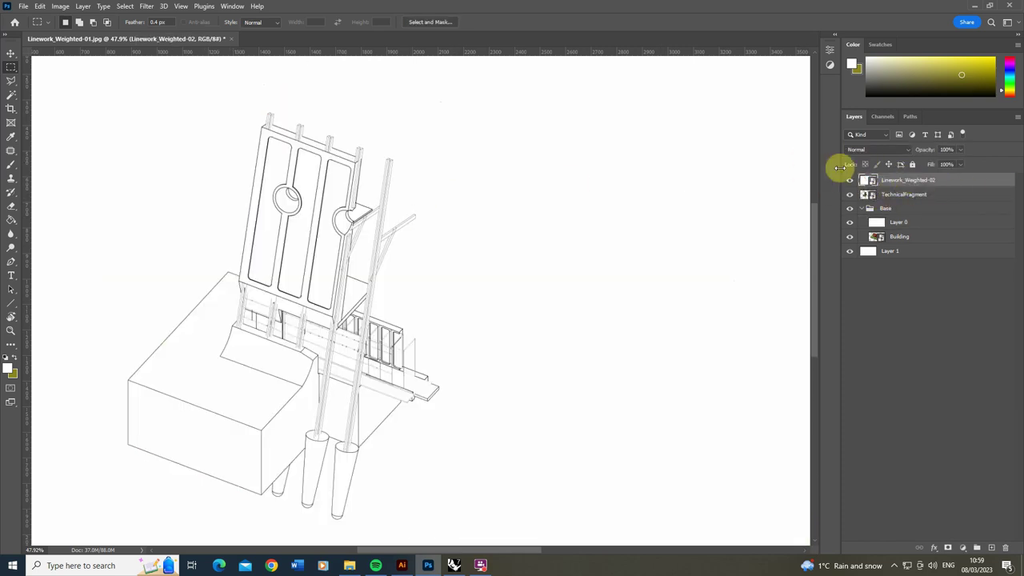
pyautogui.click(863, 150)
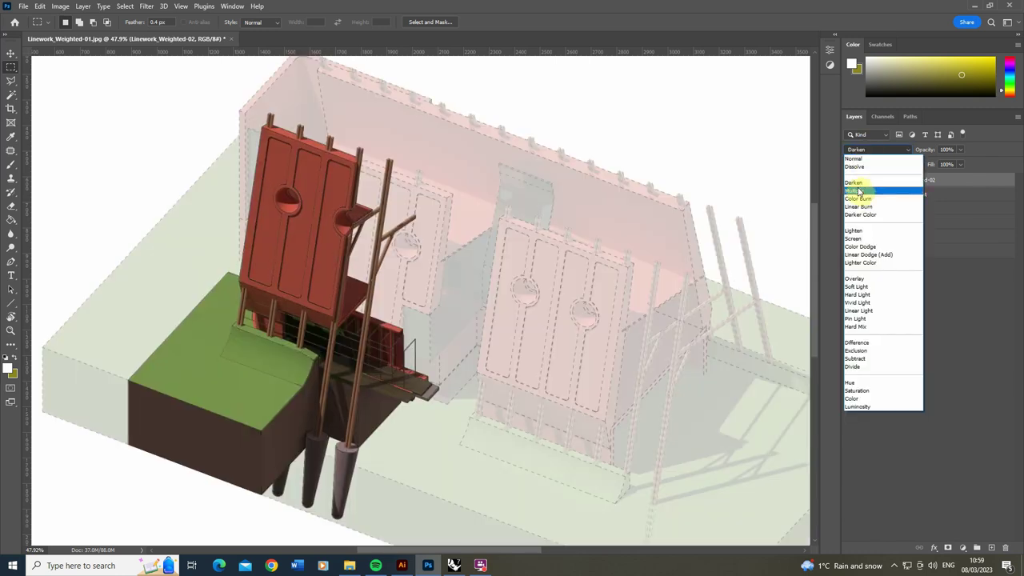
pyautogui.click(852, 190)
# Compare the drawing with and without Linework_Weighted-02, then examine how its lines overlay the coloured fragment.
pyautogui.click(851, 182)
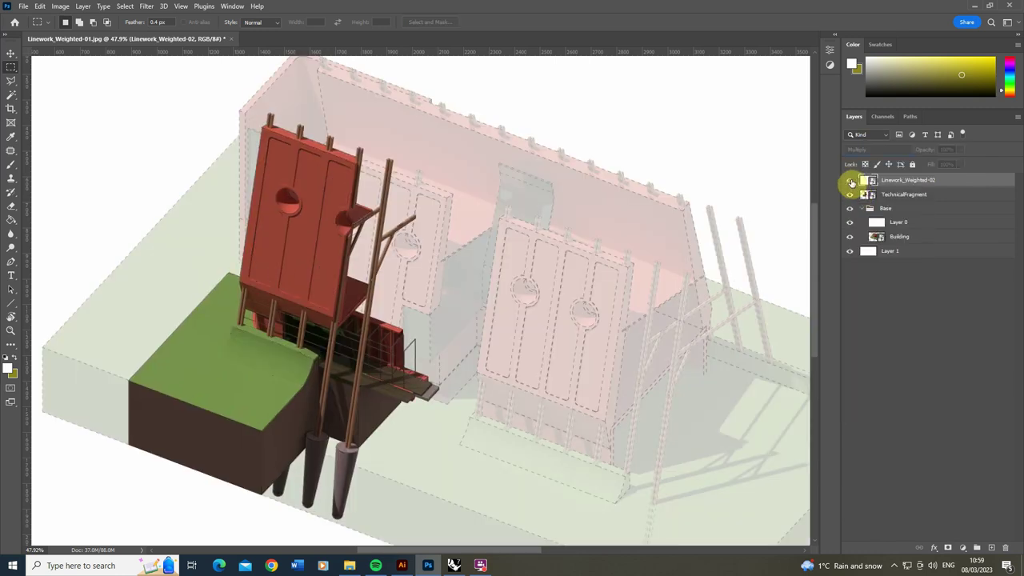
pyautogui.click(851, 183)
pyautogui.keyDown('alt'); pyautogui.scroll(3, 314, 313); pyautogui.keyUp('alt')
pyautogui.keyDown('alt'); pyautogui.scroll(-1, 409, 295); pyautogui.keyUp('alt')
pyautogui.keyDown('alt'); pyautogui.scroll(-9, 408, 296); pyautogui.keyUp('alt')
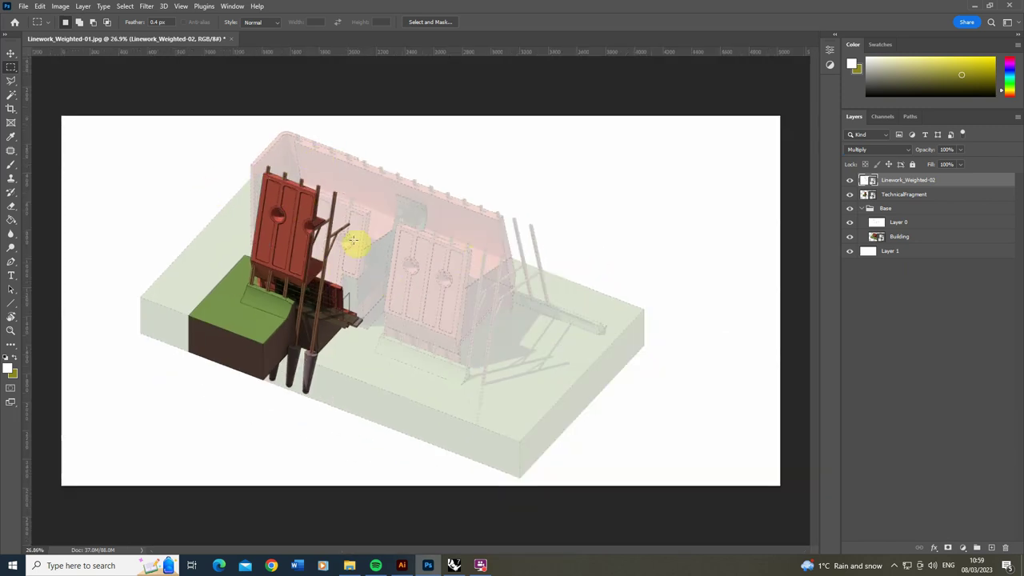
pyautogui.keyDown('alt'); pyautogui.scroll(6, 240, 304); pyautogui.keyUp('alt')
pyautogui.keyDown('alt'); pyautogui.scroll(5, 230, 237); pyautogui.keyUp('alt')
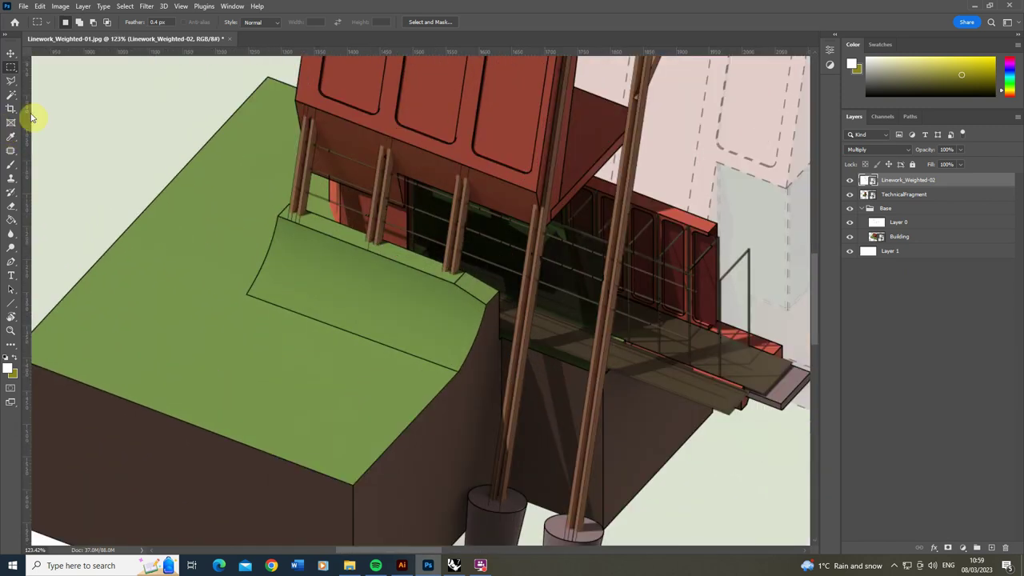
pyautogui.keyDown('alt'); pyautogui.scroll(-9, 352, 368); pyautogui.keyUp('alt')
pyautogui.keyDown('alt'); pyautogui.scroll(2, 432, 139); pyautogui.keyUp('alt')
pyautogui.keyDown('alt'); pyautogui.scroll(2, 438, 138); pyautogui.keyUp('alt')
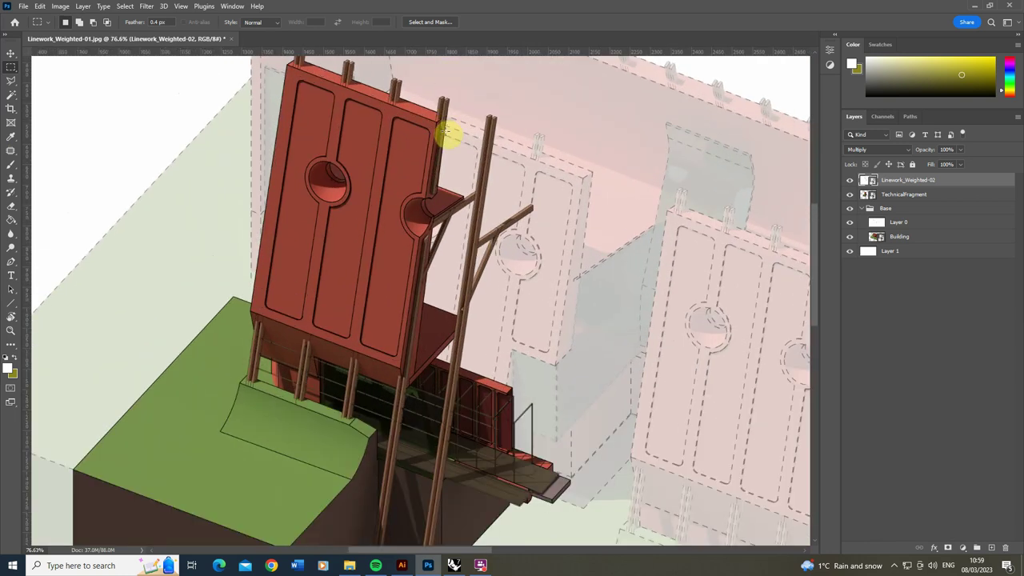
pyautogui.keyDown('alt'); pyautogui.scroll(-3, 358, 295); pyautogui.keyUp('alt')
pyautogui.keyDown('alt'); pyautogui.scroll(-5, 358, 295); pyautogui.keyUp('alt')
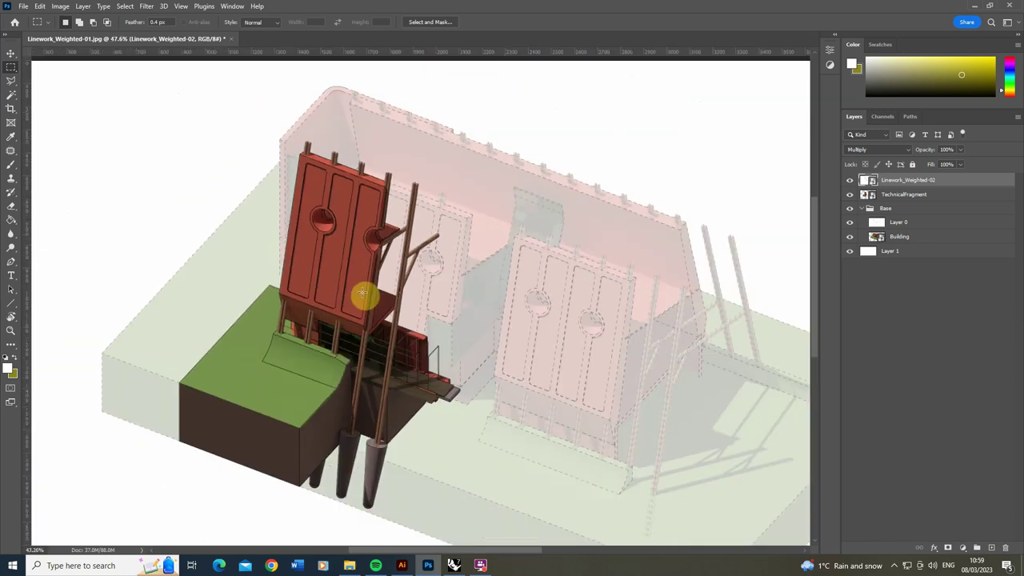
pyautogui.keyDown('alt'); pyautogui.scroll(1, 280, 284); pyautogui.keyUp('alt')
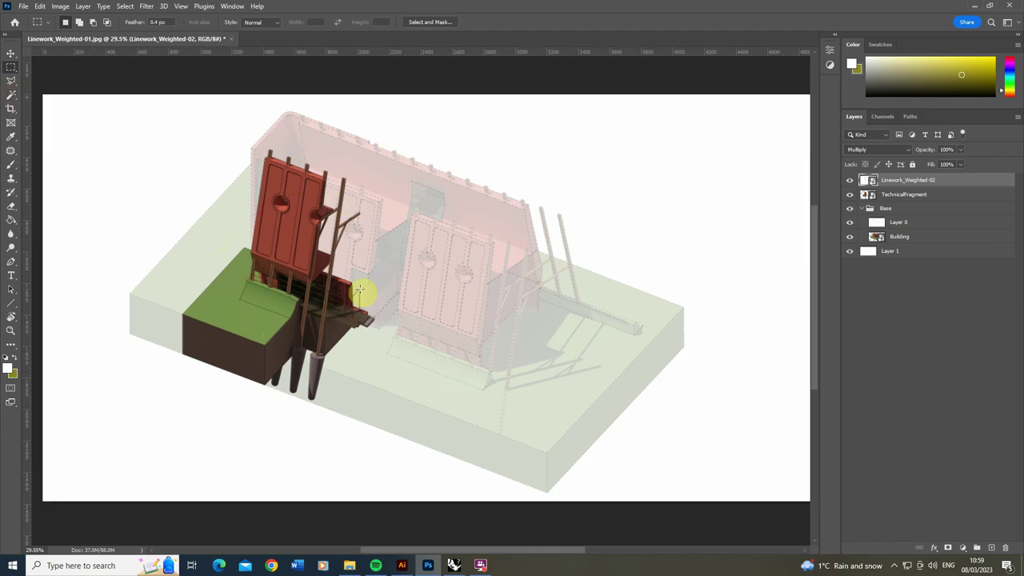
# Start a crop of the canvas with the Crop tool, framing the coloured fragment and the nearest part of the faded building.
pyautogui.click(11, 108)
pyautogui.keyDown('alt'); pyautogui.scroll(-1, 384, 248); pyautogui.keyUp('alt')
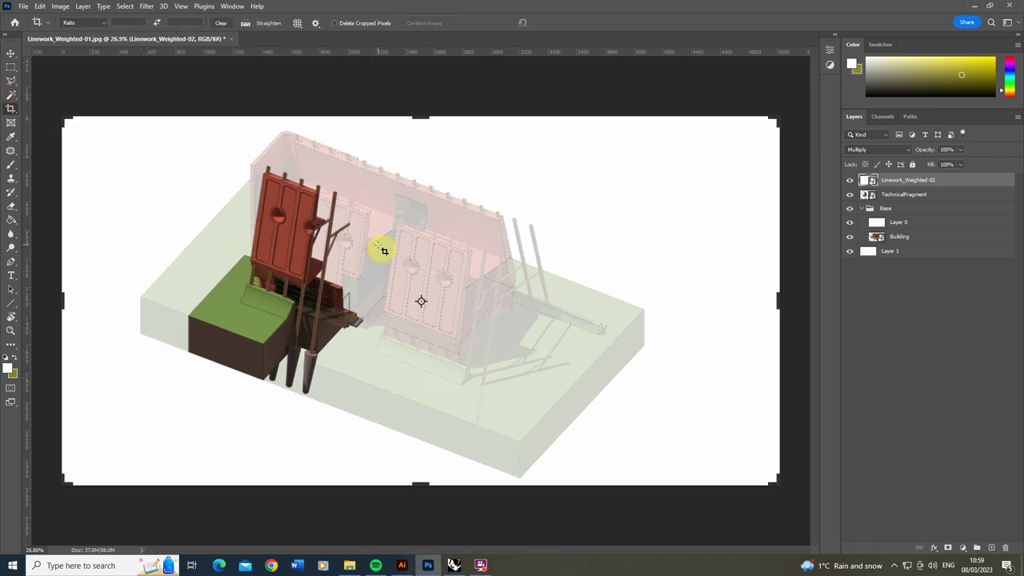
pyautogui.moveTo(783, 298); pyautogui.dragTo(606, 302)
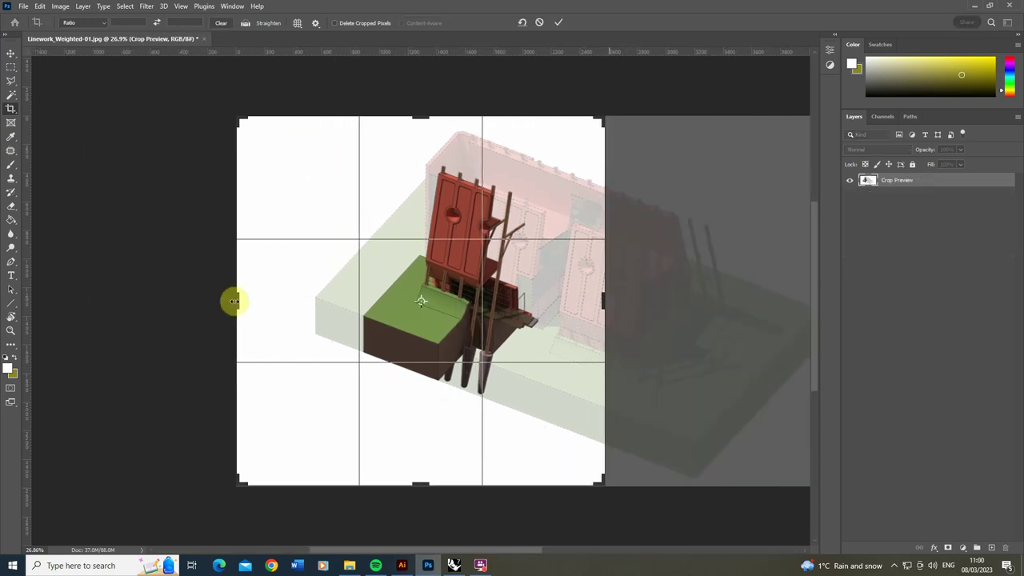
pyautogui.moveTo(233, 302); pyautogui.dragTo(269, 303)
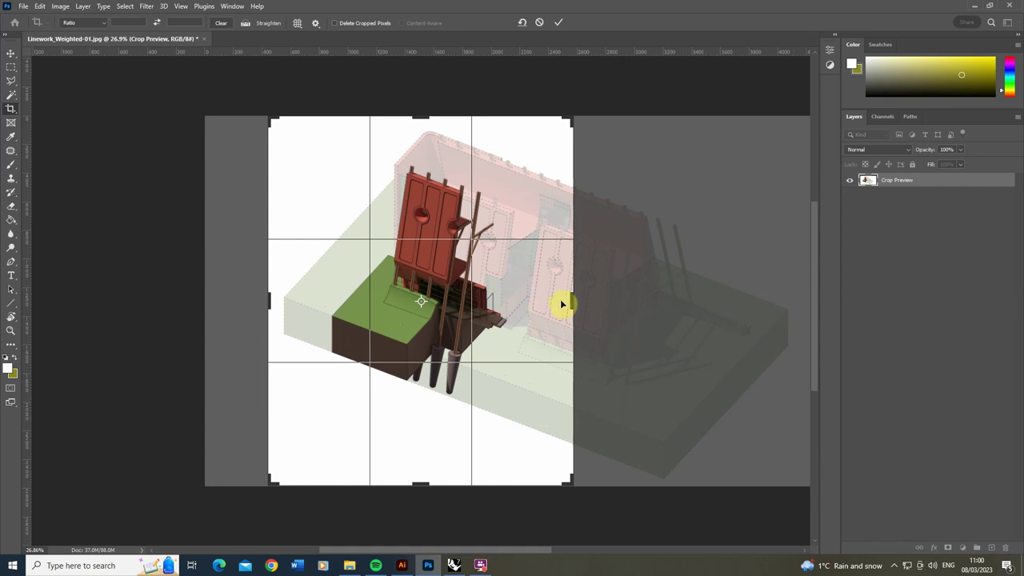
pyautogui.moveTo(419, 483); pyautogui.dragTo(419, 464)
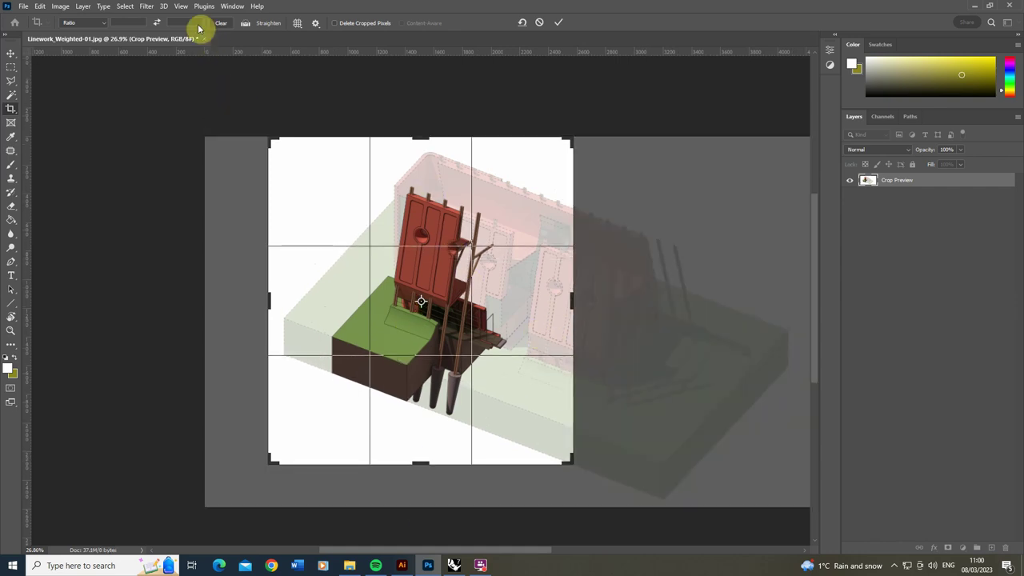
# Constrain the crop to a 1:1 ratio, tighten it around the fragment and apply it.
pyautogui.click(117, 23)
pyautogui.write('1')
pyautogui.click(175, 24)
pyautogui.write('1')
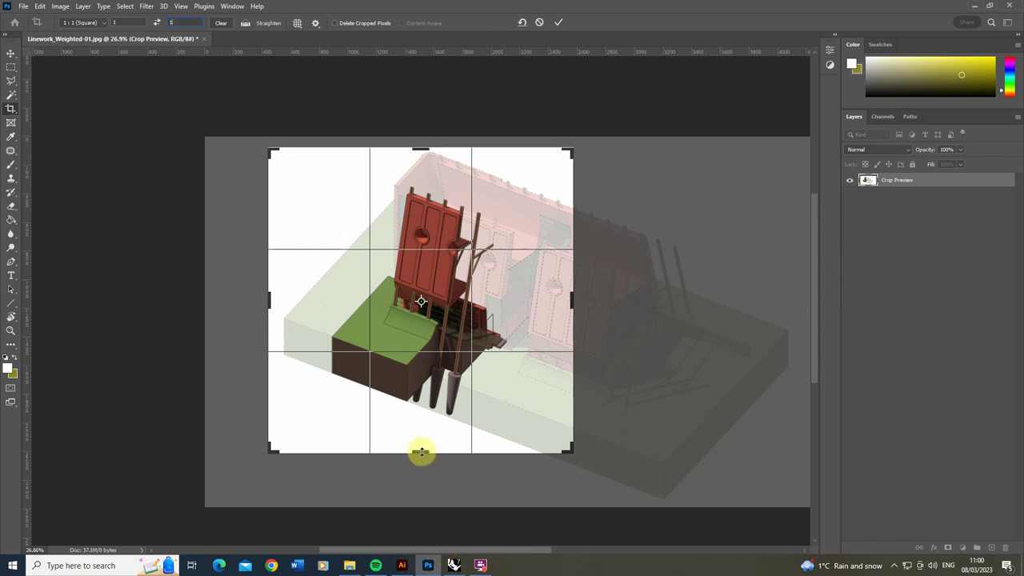
pyautogui.moveTo(421, 452); pyautogui.dragTo(421, 445)
pyautogui.moveTo(422, 158); pyautogui.dragTo(421, 164)
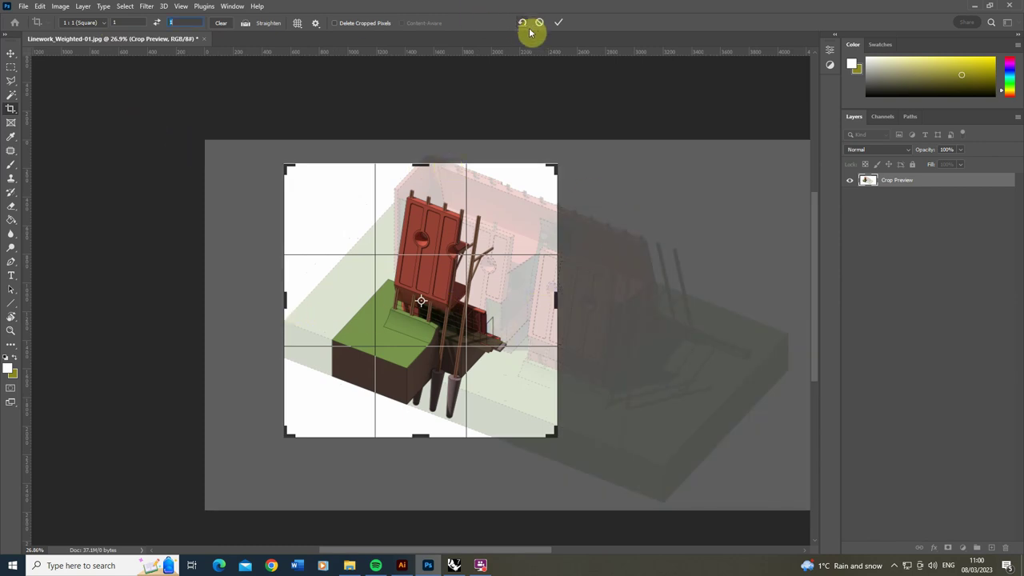
pyautogui.click(559, 23)
pyautogui.keyDown('alt'); pyautogui.scroll(6, 419, 347); pyautogui.keyUp('alt')
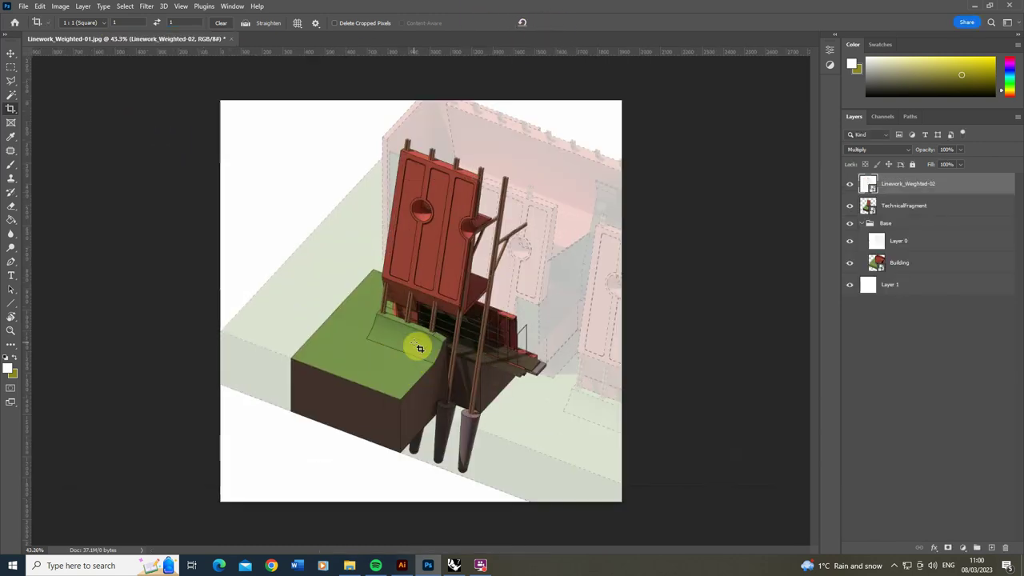
pyautogui.keyDown('alt'); pyautogui.scroll(-1, 407, 425); pyautogui.keyUp('alt')
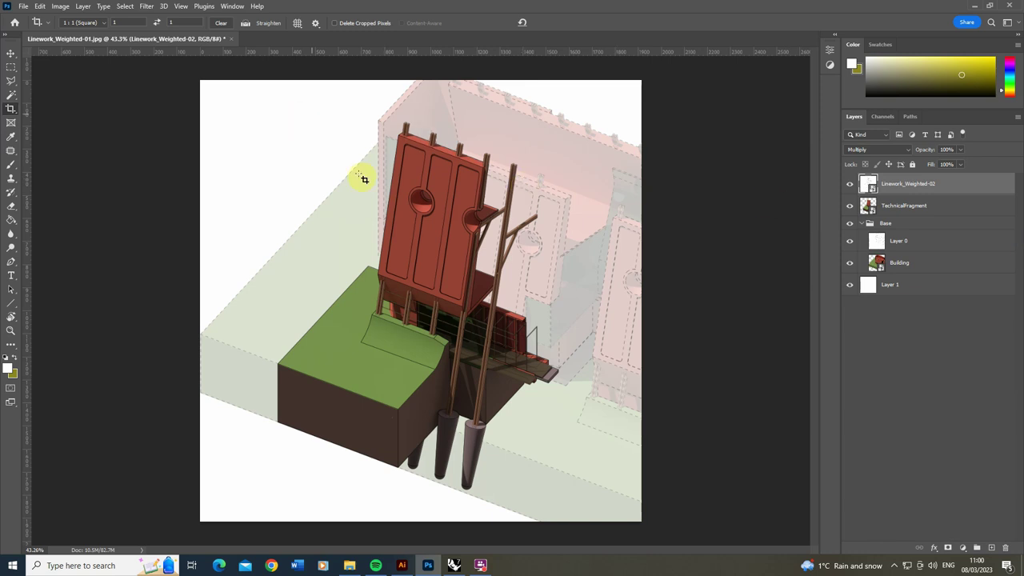
# Load the TechnicalFragment layer's silhouette as a selection and add a new layer above Linework_Weighted-02.
pyautogui.click(10, 66)
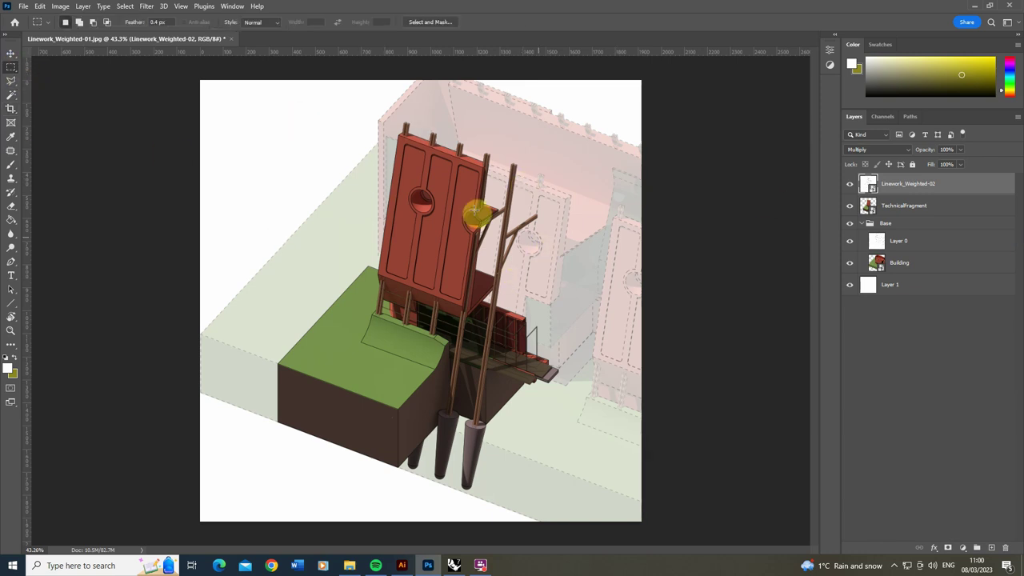
pyautogui.click(875, 205)
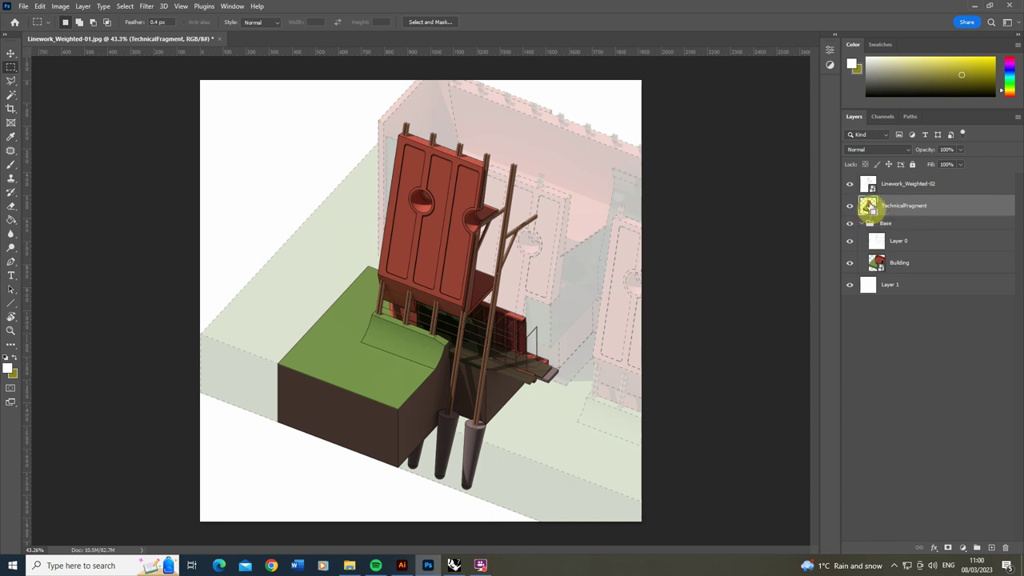
pyautogui.keyDown('ctrl'); pyautogui.click(870, 206); pyautogui.keyUp('ctrl')
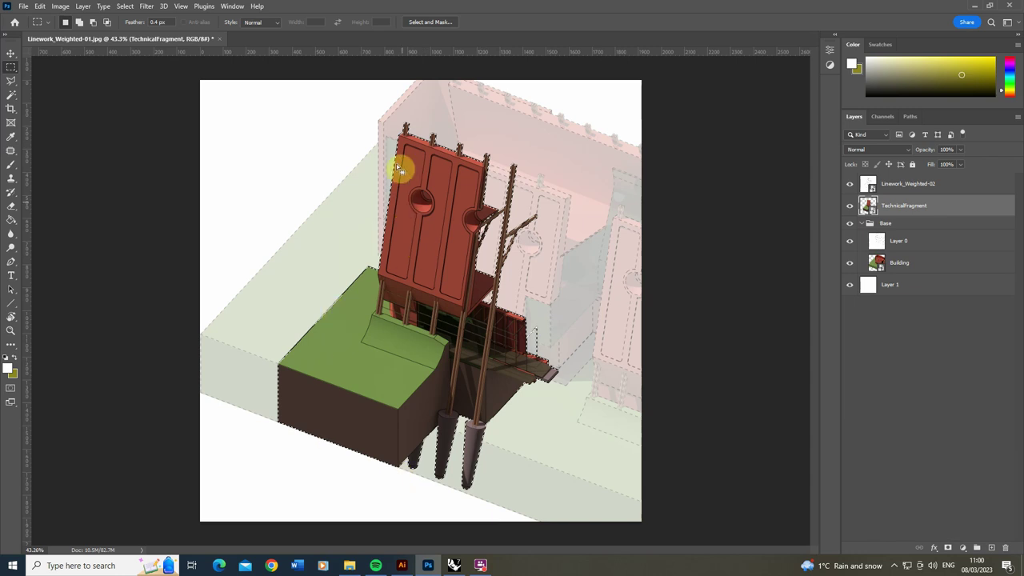
pyautogui.click(900, 186)
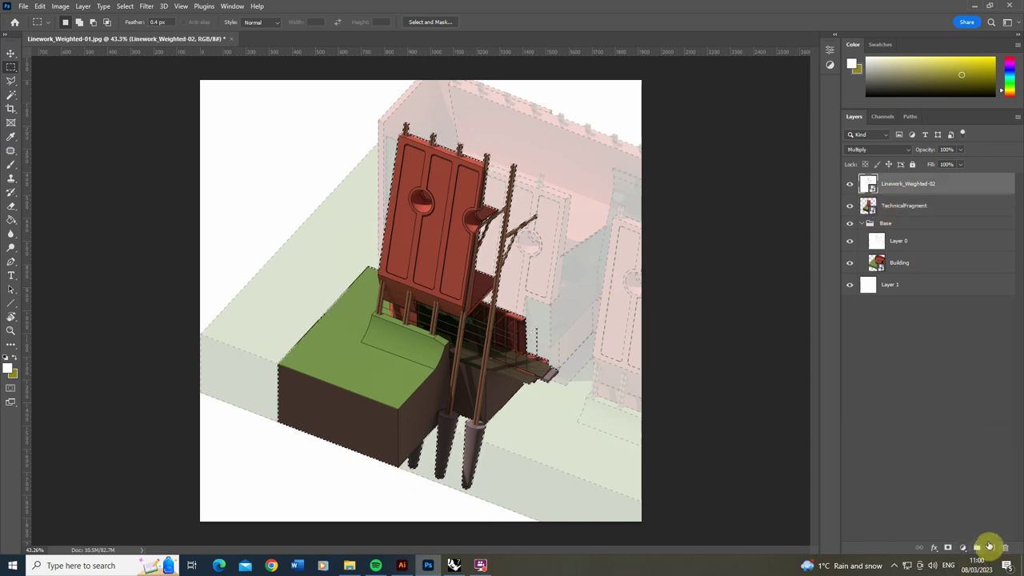
pyautogui.click(993, 547)
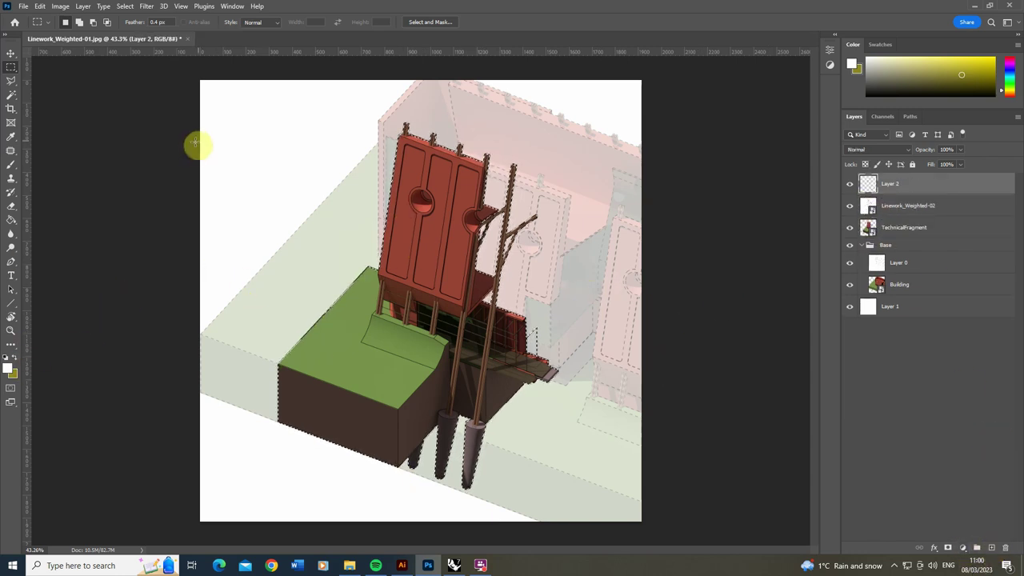
# Fill the fragment-shaped selection with white on the new layer using the Paint Bucket, then deselect.
pyautogui.click(9, 224)
pyautogui.click(436, 248)
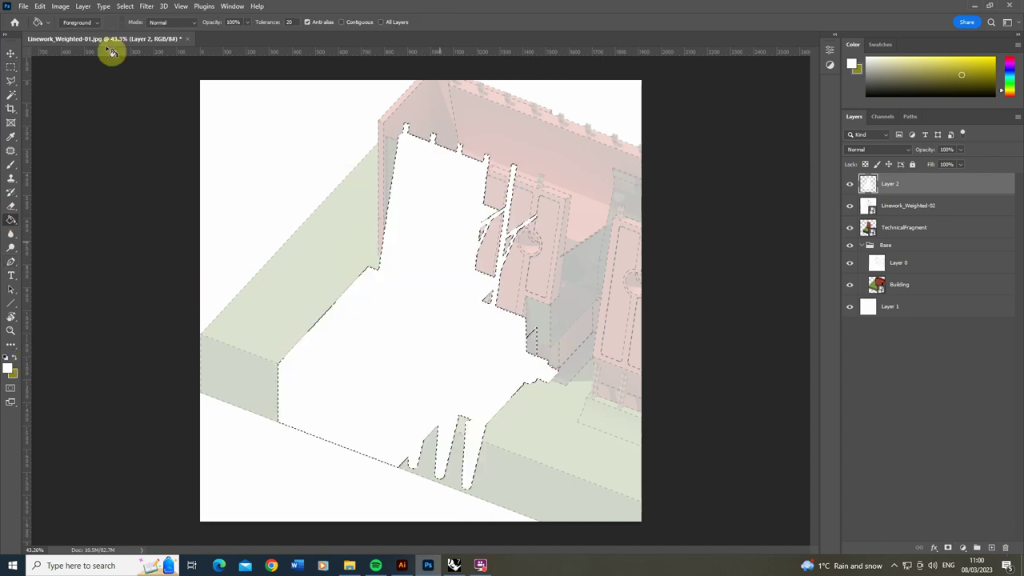
pyautogui.click(10, 68)
pyautogui.hotkey('ctrl', 'd')
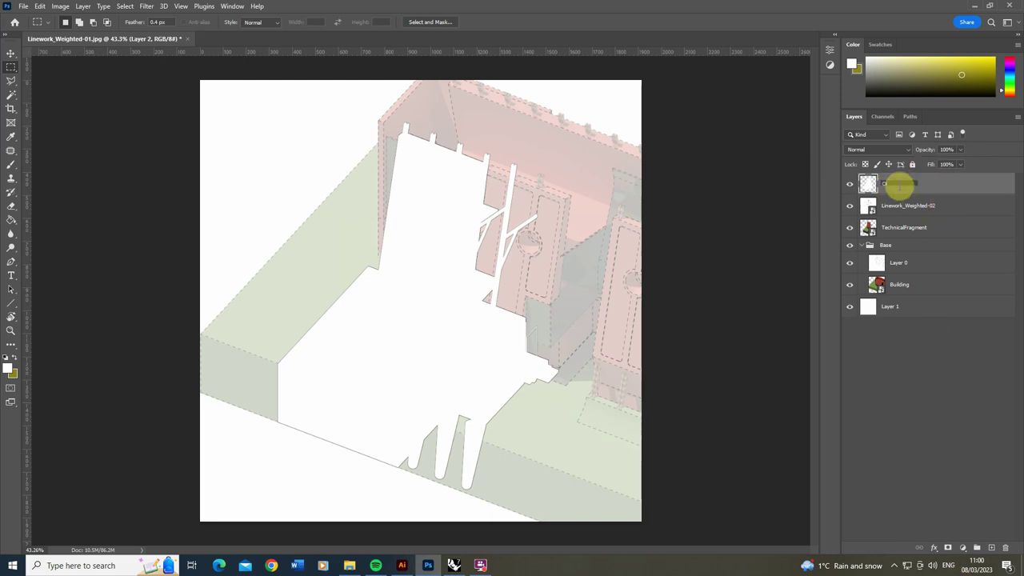
# Rename the white silhouette layer as Outline.
pyautogui.click(864, 401)
pyautogui.click(885, 190)
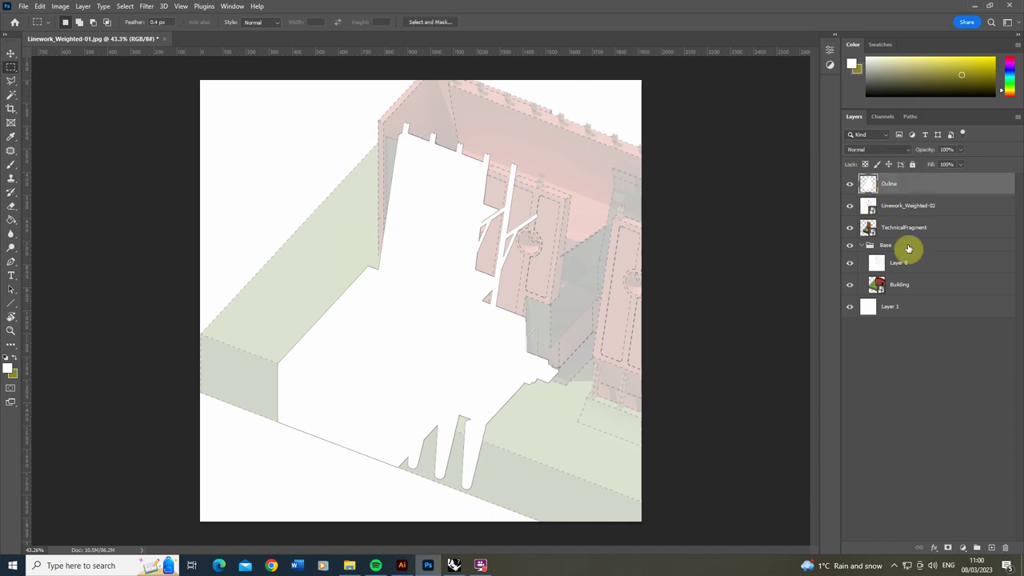
pyautogui.click(923, 354)
pyautogui.click(910, 189)
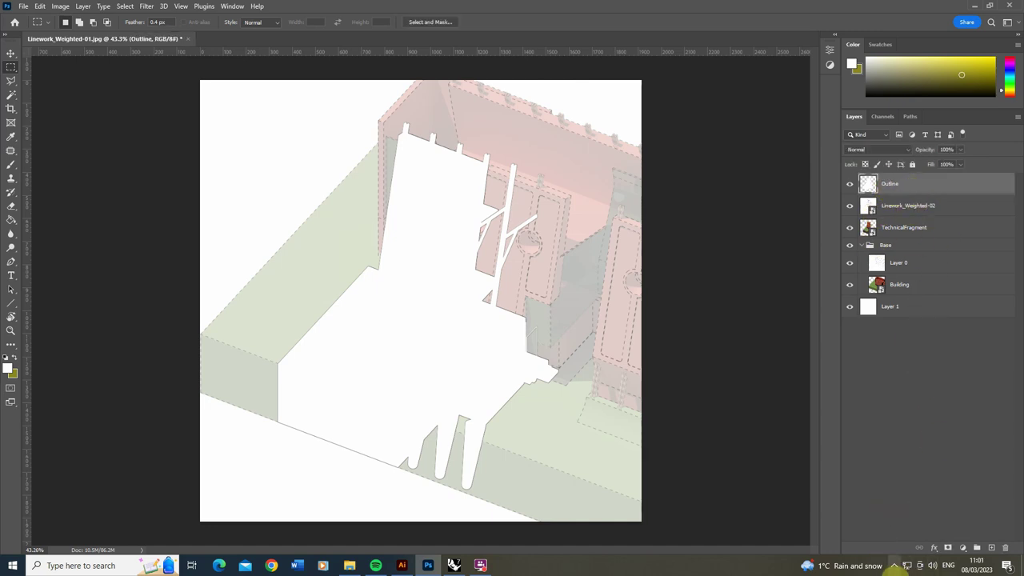
# Add a Stroke effect to the Outline layer and set its colour to near-black 030600.
pyautogui.click(934, 549)
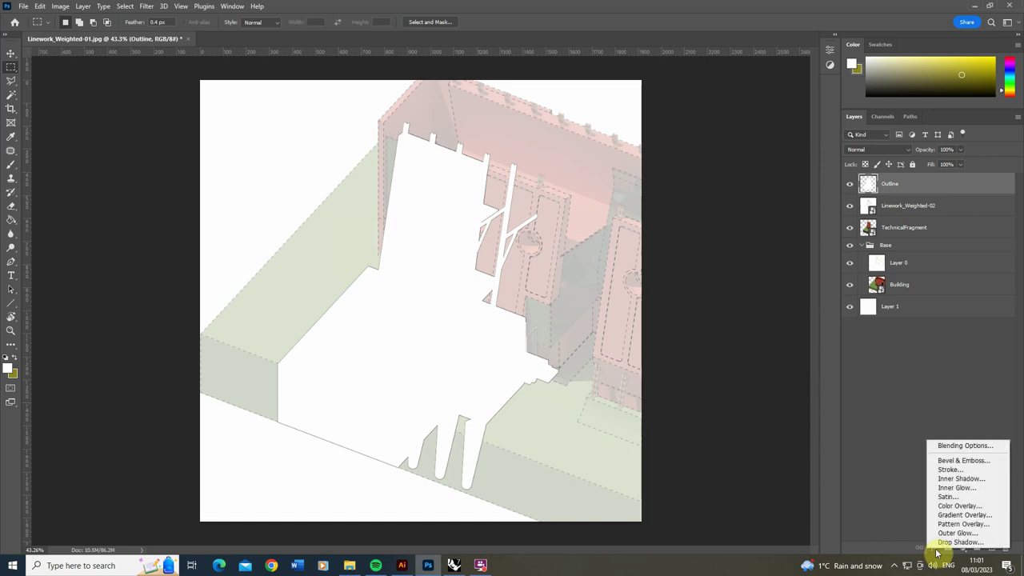
pyautogui.click(948, 471)
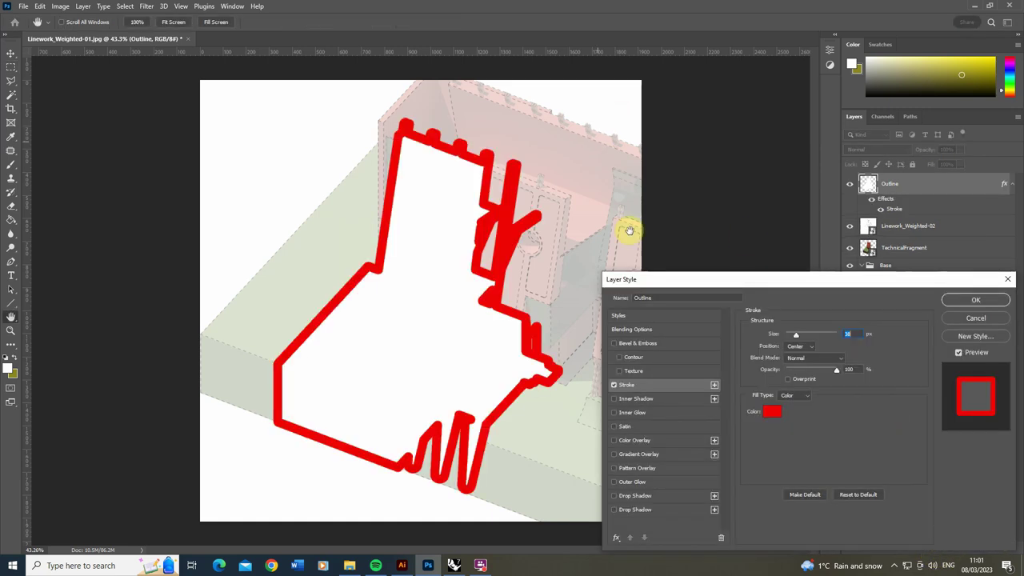
pyautogui.click(778, 412)
pyautogui.moveTo(606, 284); pyautogui.dragTo(622, 400)
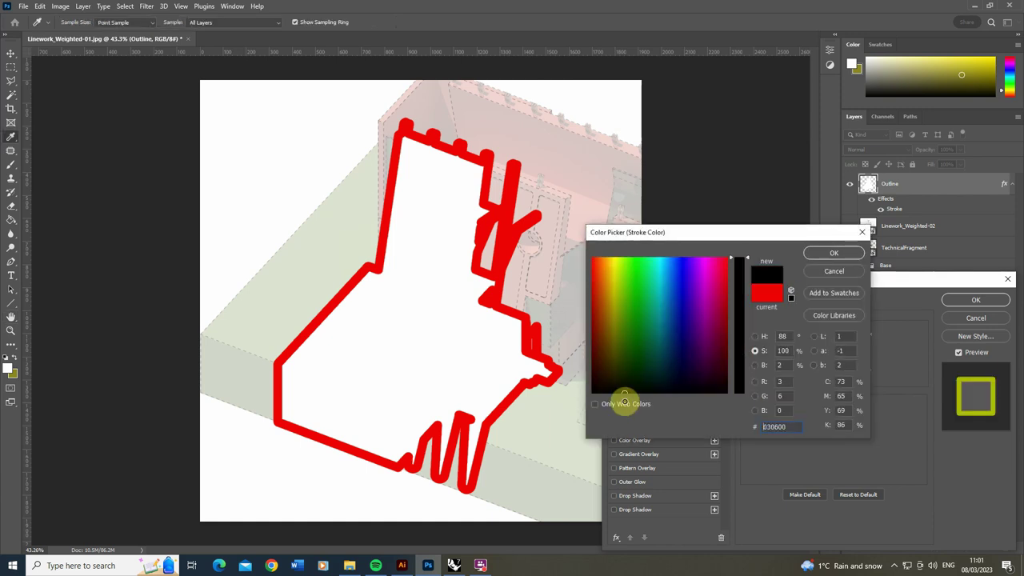
pyautogui.click(834, 253)
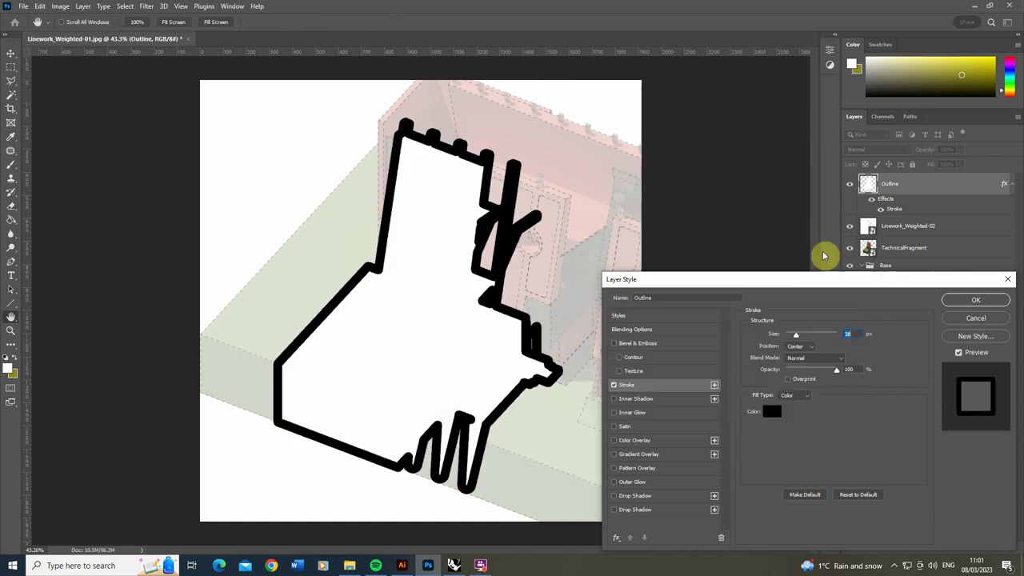
# Position the Outline layer's stroke outside the shape, reduce its size to 4 px and apply the effect.
pyautogui.click(798, 346)
pyautogui.click(796, 356)
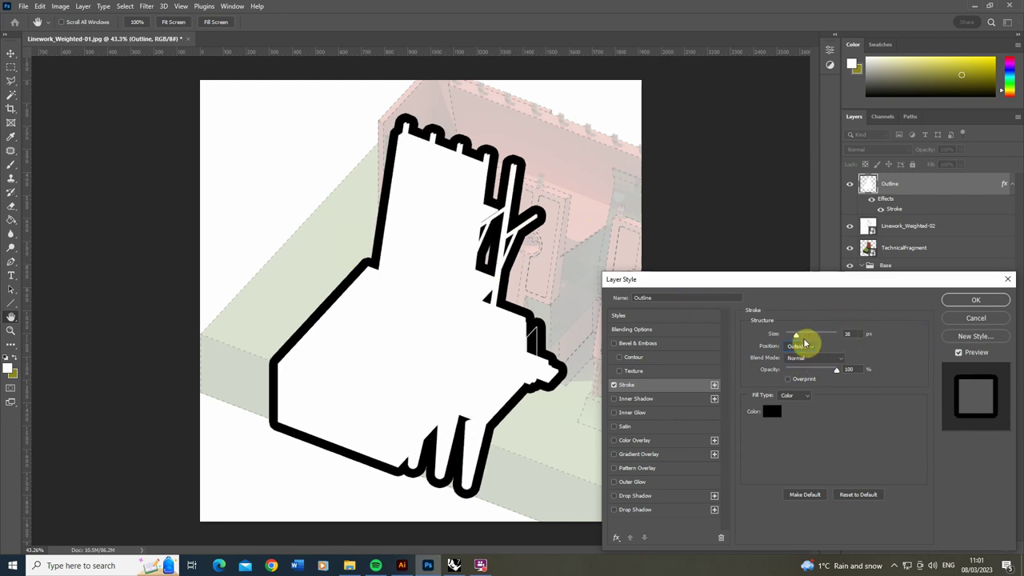
pyautogui.moveTo(796, 337); pyautogui.dragTo(788, 340)
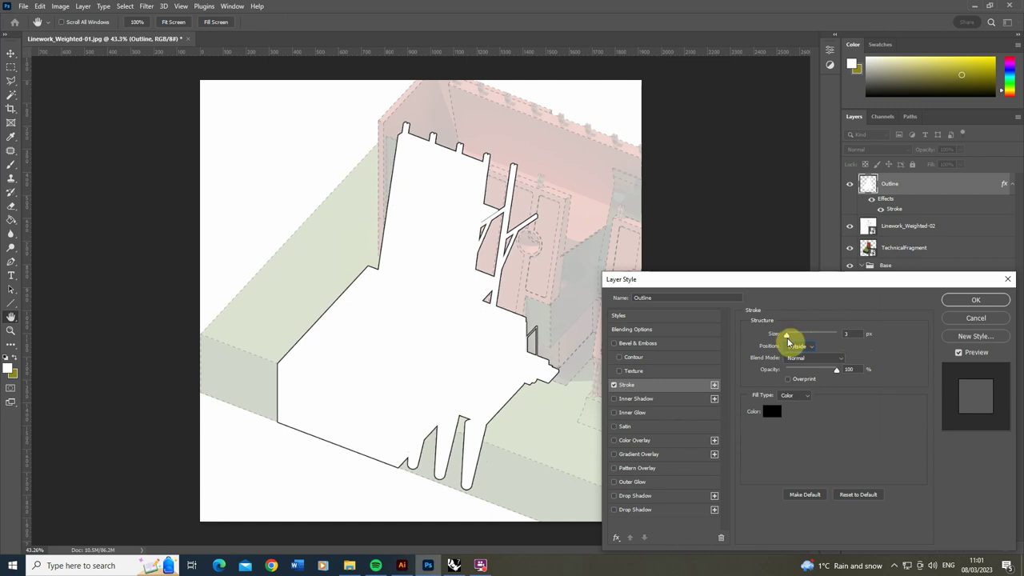
pyautogui.click(980, 300)
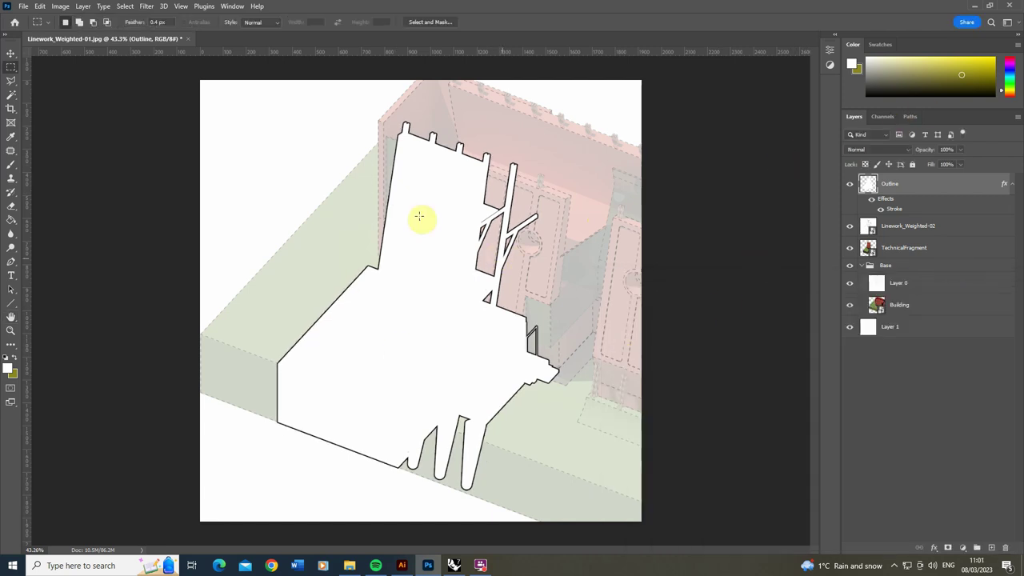
# Set the Outline layer's blend mode to Multiply and make its stroke thinner.
pyautogui.click(879, 151)
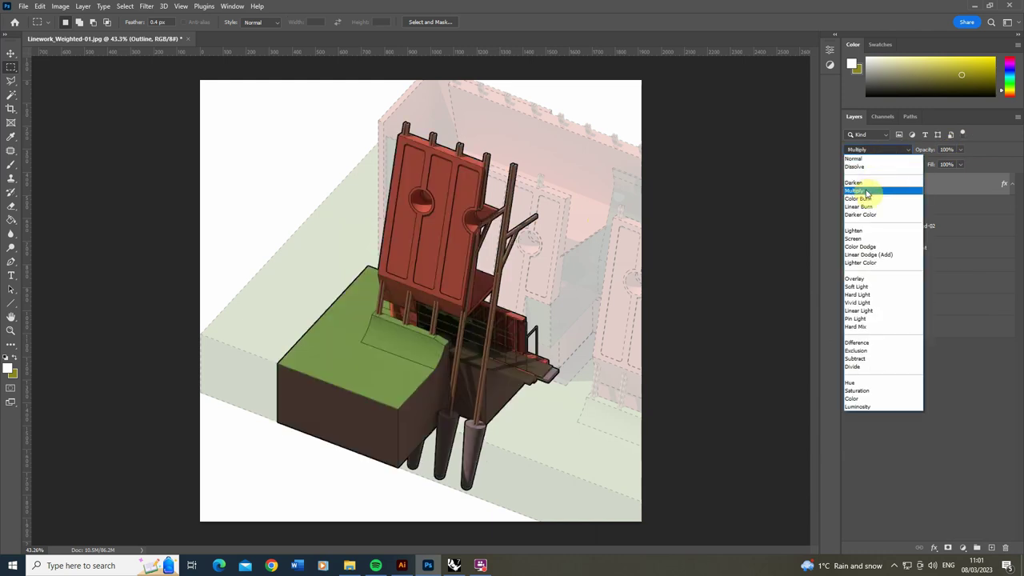
pyautogui.click(866, 192)
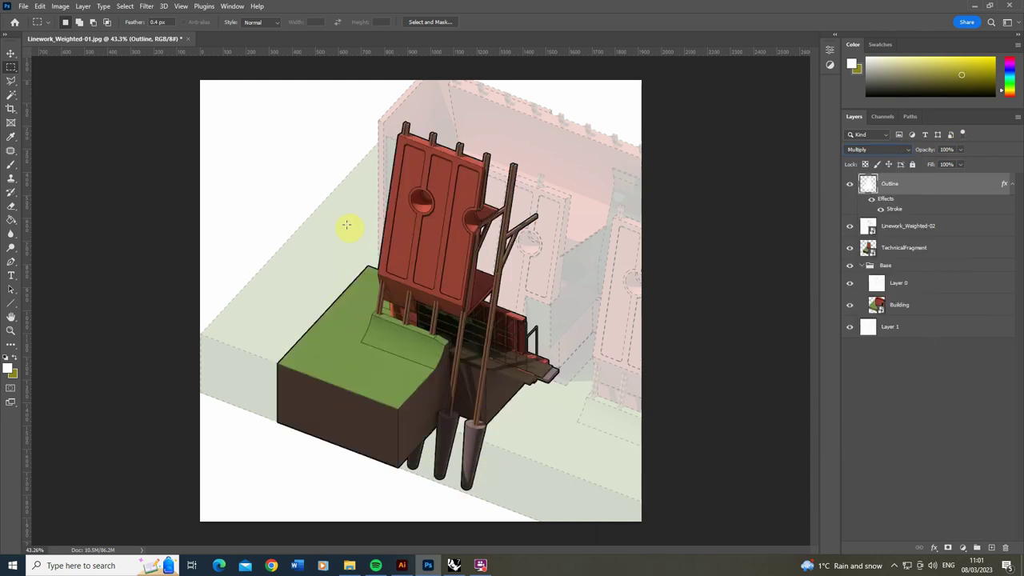
pyautogui.doubleClick(886, 213)
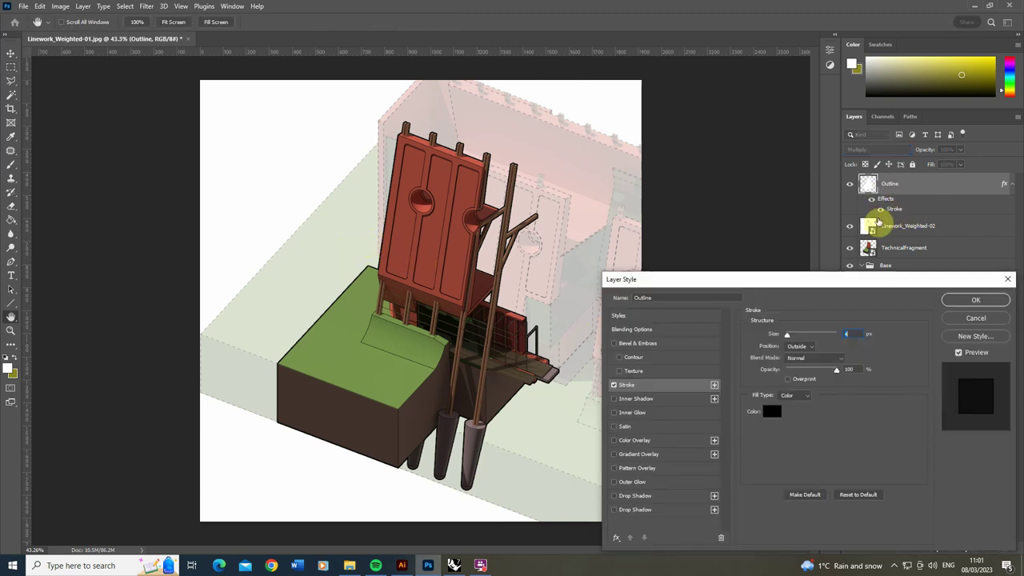
pyautogui.moveTo(792, 337); pyautogui.dragTo(788, 341)
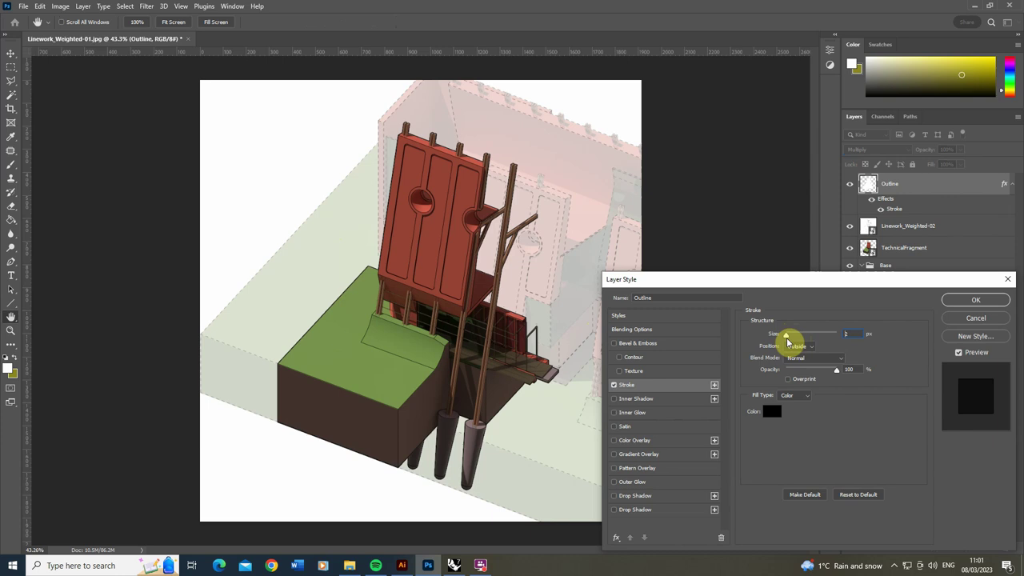
pyautogui.click(976, 299)
pyautogui.press('m')
pyautogui.hotkey('ctrl', '-')
pyautogui.hotkey('ctrl', '+')
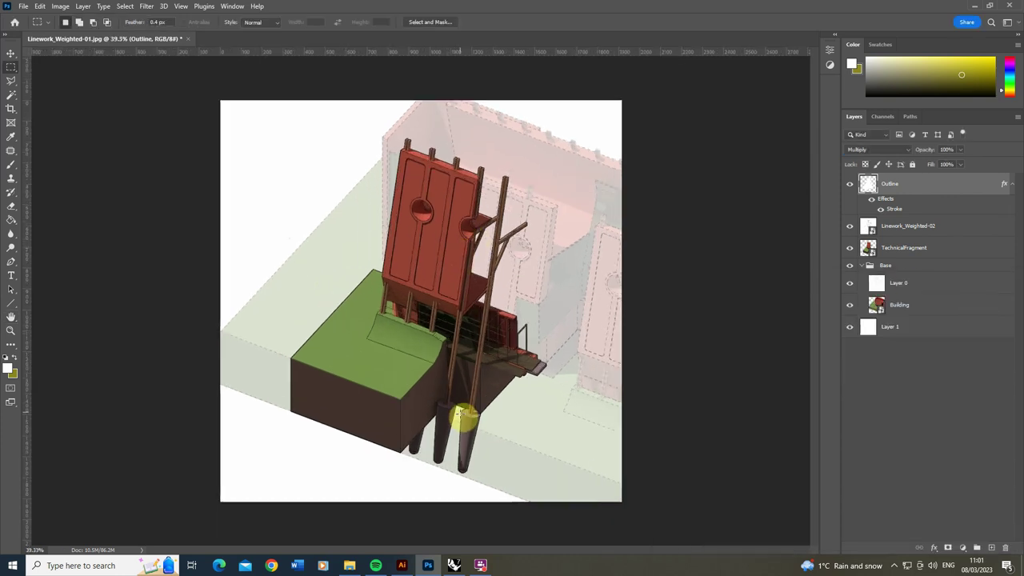